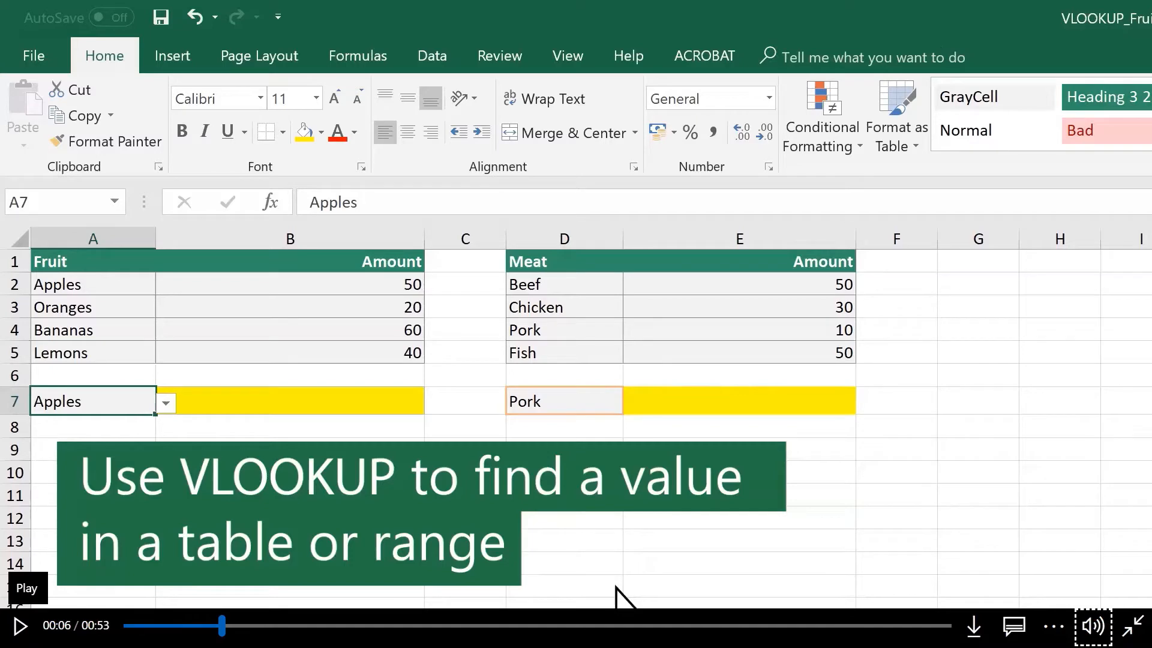
- Watch the VLOOKUP demonstration video, pausing to mark the fruit table, the Apples lookup cell and result cell B7
{"action": "left_click", "coordinate": [21, 626]}
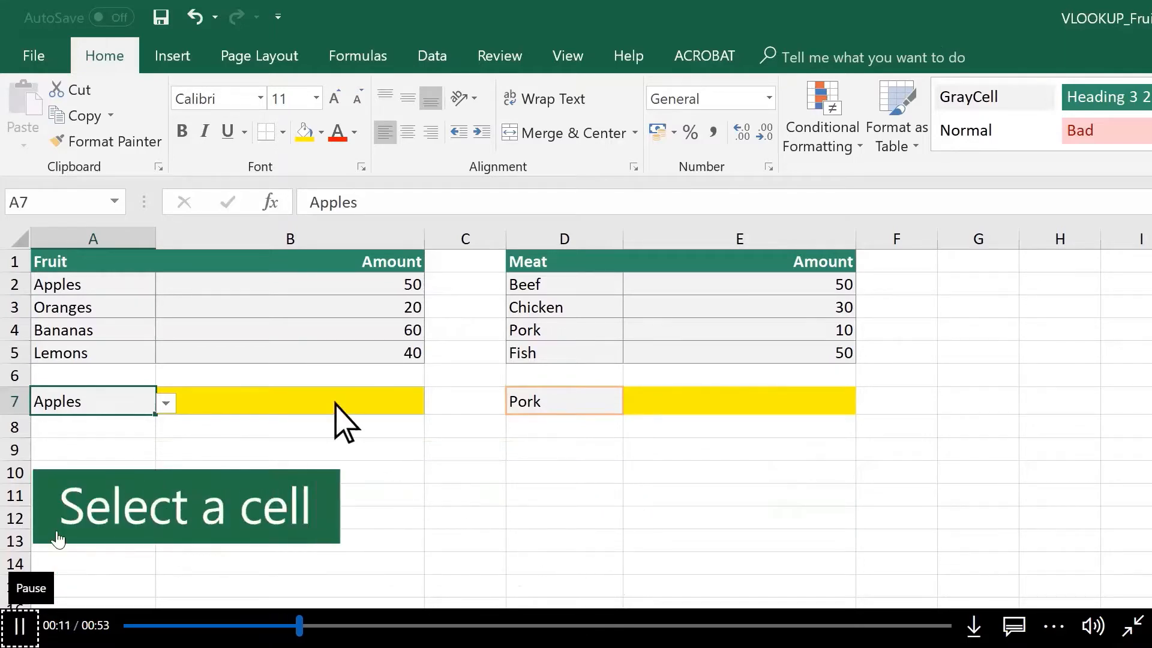
{"action": "left_click", "coordinate": [20, 626]}
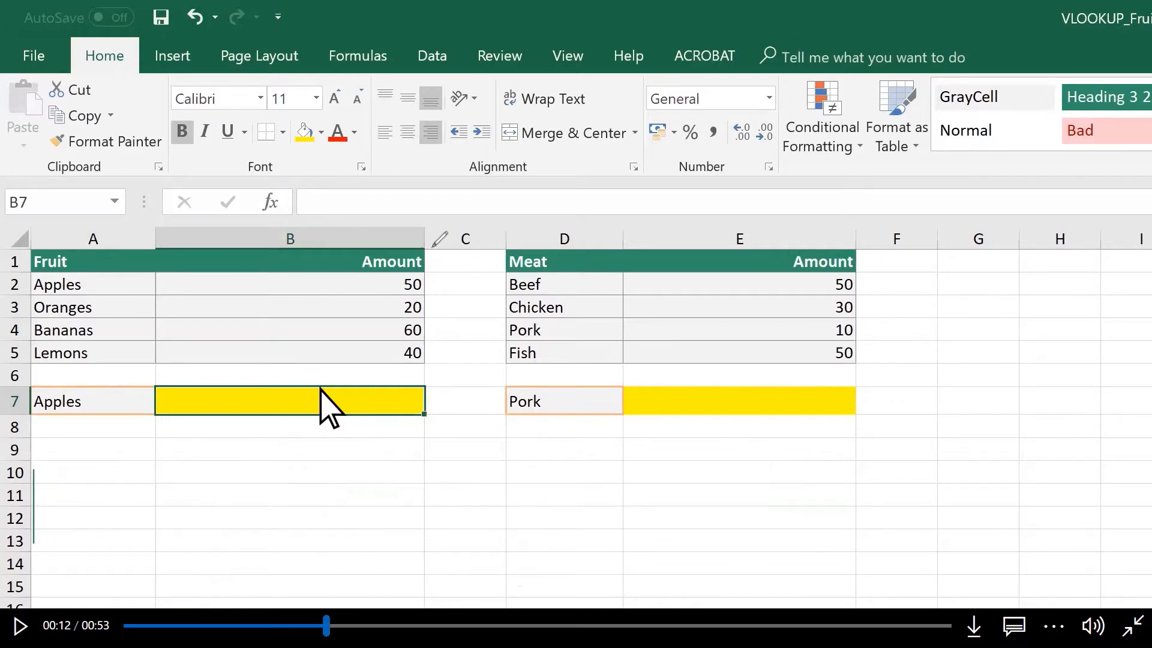
{"action": "mouse_move", "coordinate": [432, 247]}
{"action": "left_mouse_down"}
{"action": "mouse_move", "coordinate": [219, 231]}
{"action": "mouse_move", "coordinate": [12, 246]}
{"action": "left_mouse_up"}
{"action": "mouse_move", "coordinate": [41, 346]}
{"action": "left_mouse_down"}
{"action": "mouse_move", "coordinate": [379, 486]}
{"action": "mouse_move", "coordinate": [409, 246]}
{"action": "left_mouse_up"}
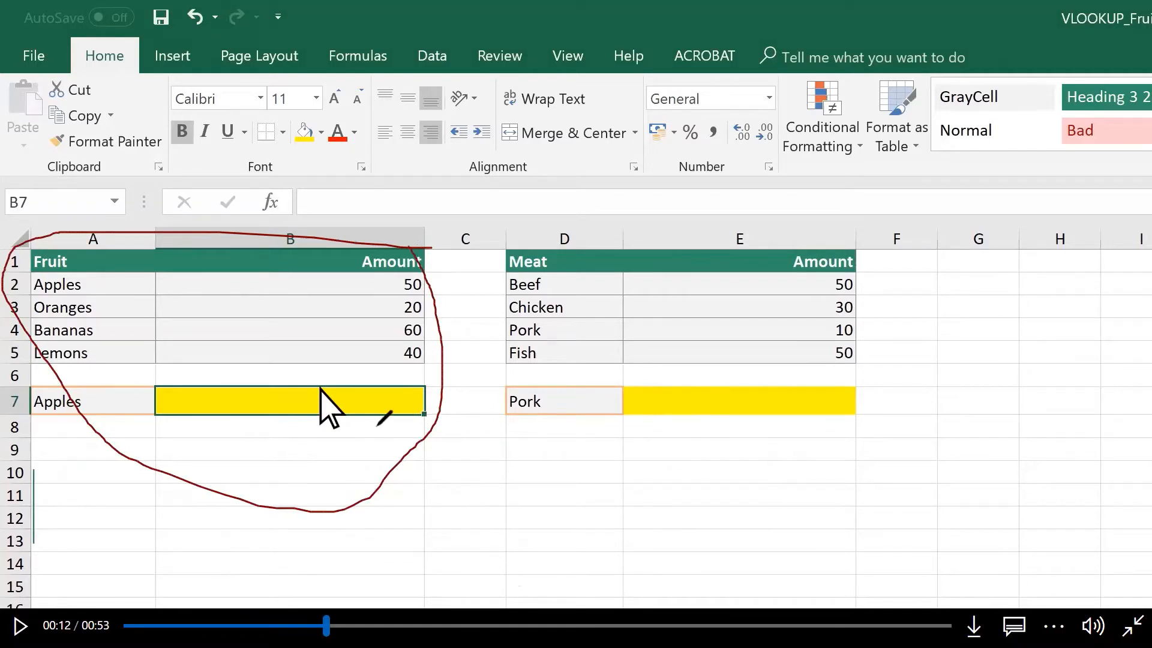
{"action": "mouse_move", "coordinate": [351, 392]}
{"action": "left_mouse_down"}
{"action": "mouse_move", "coordinate": [327, 435]}
{"action": "mouse_move", "coordinate": [351, 391]}
{"action": "left_mouse_up"}
{"action": "mouse_move", "coordinate": [64, 475]}
{"action": "left_mouse_down"}
{"action": "mouse_move", "coordinate": [84, 422]}
{"action": "mouse_move", "coordinate": [71, 442]}
{"action": "mouse_move", "coordinate": [90, 438]}
{"action": "left_mouse_up"}
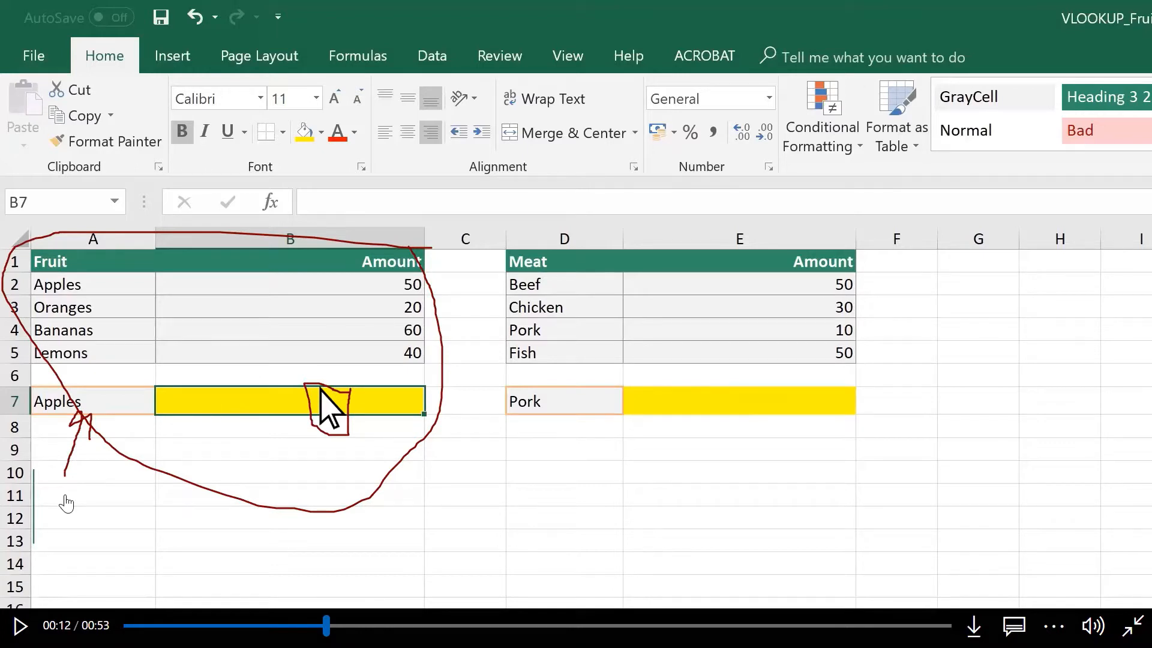
{"action": "key", "text": "space"}
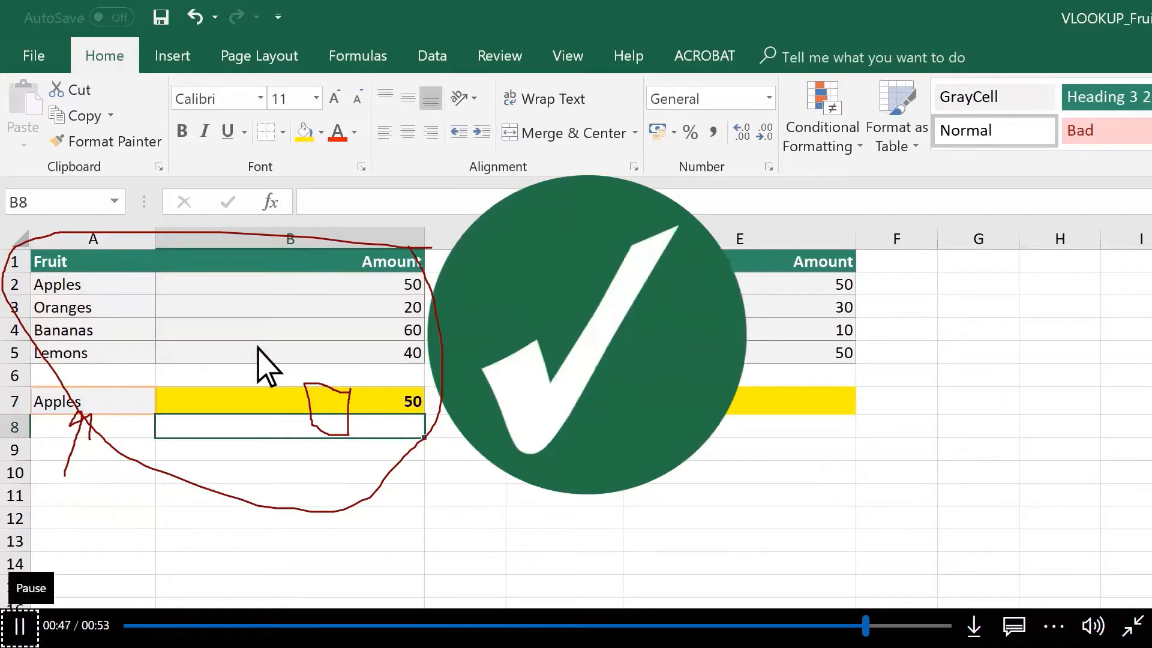
{"action": "left_click", "coordinate": [20, 625]}
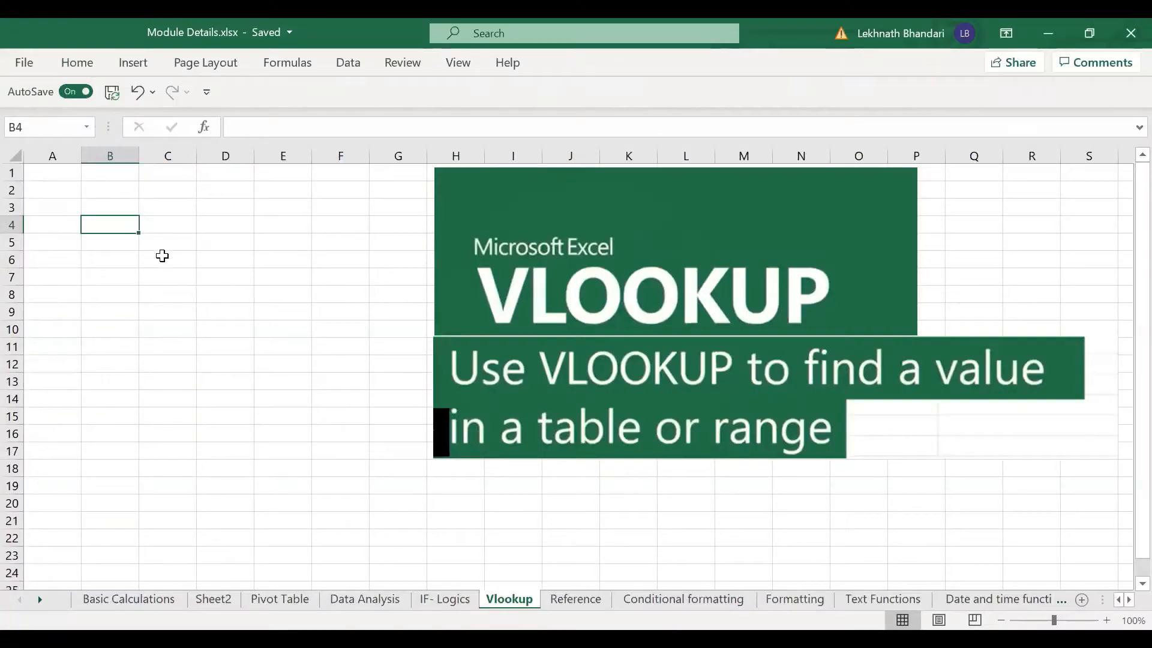
- Copy range B7:G16 from the Basic Calculations sheet and paste it at cell A4 of the Vlookup sheet
{"action": "left_click", "coordinate": [146, 242]}
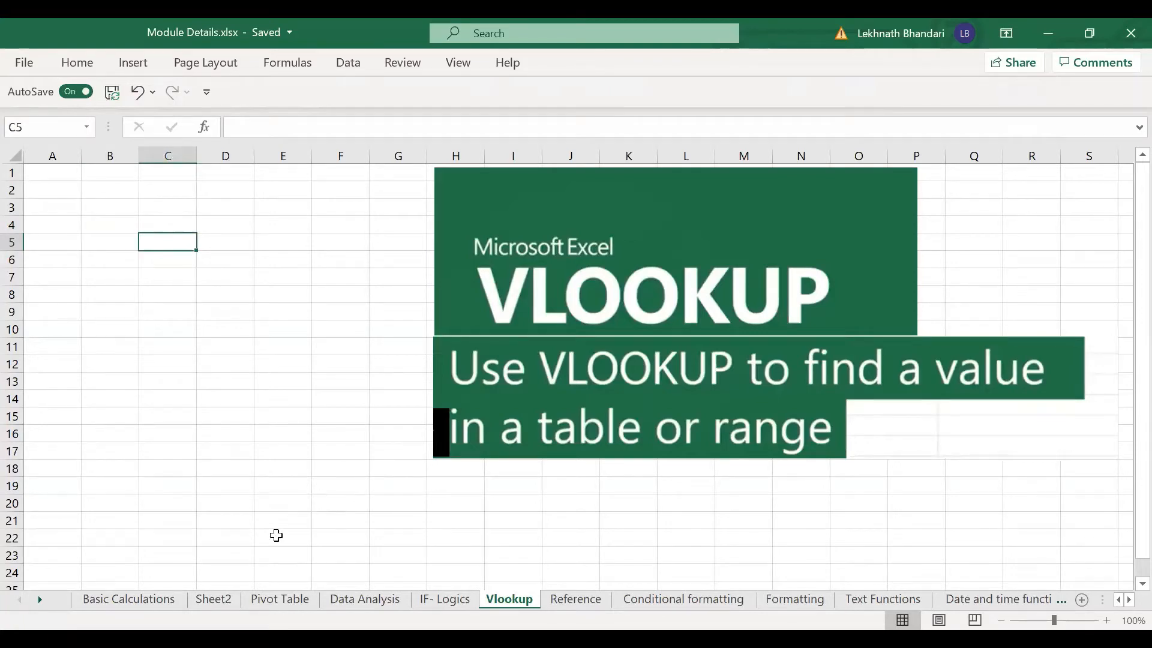
{"action": "left_click", "coordinate": [145, 598]}
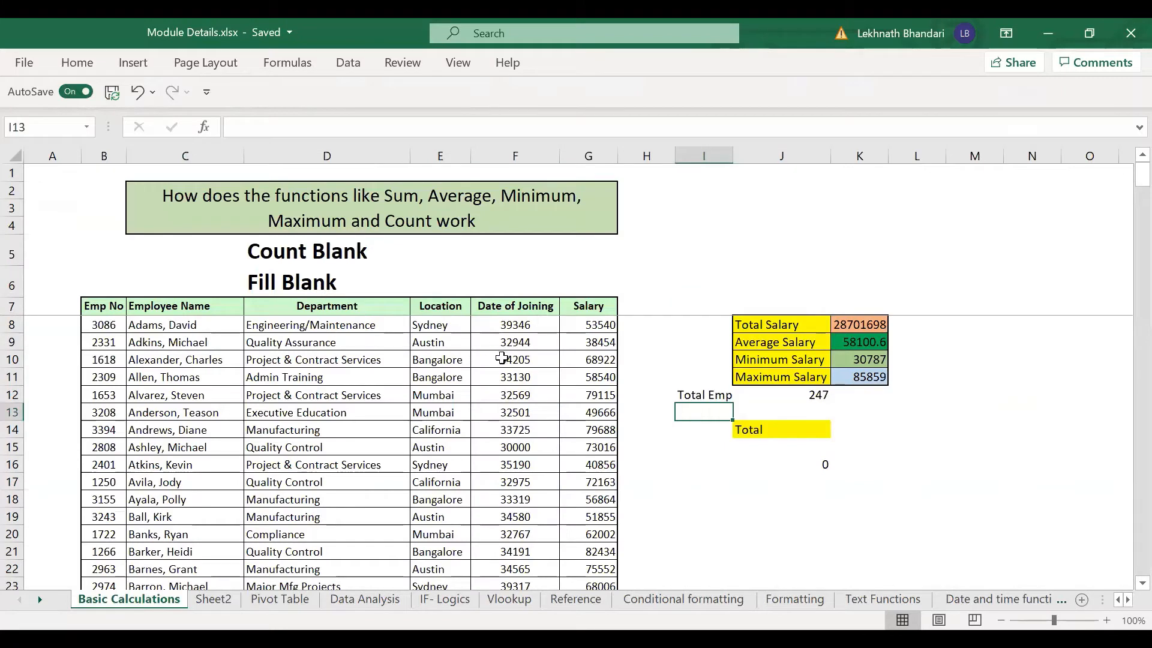
{"action": "left_click_drag", "start_coordinate": [104, 305], "coordinate": [359, 326]}
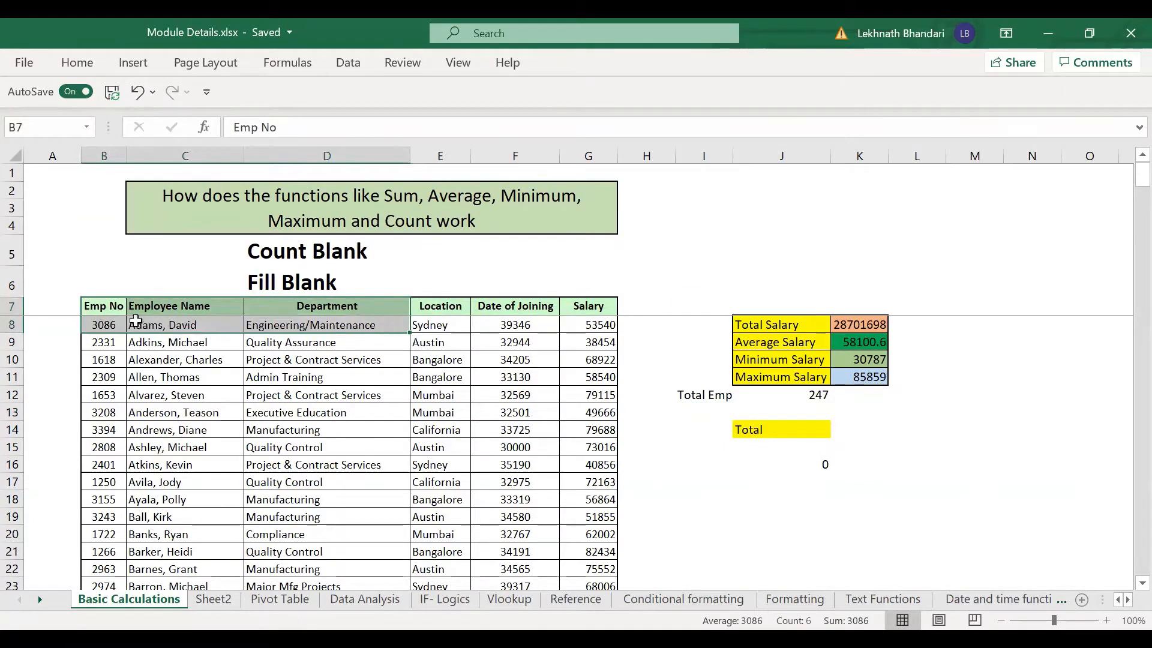
{"action": "key", "text": "ctrl+q"}
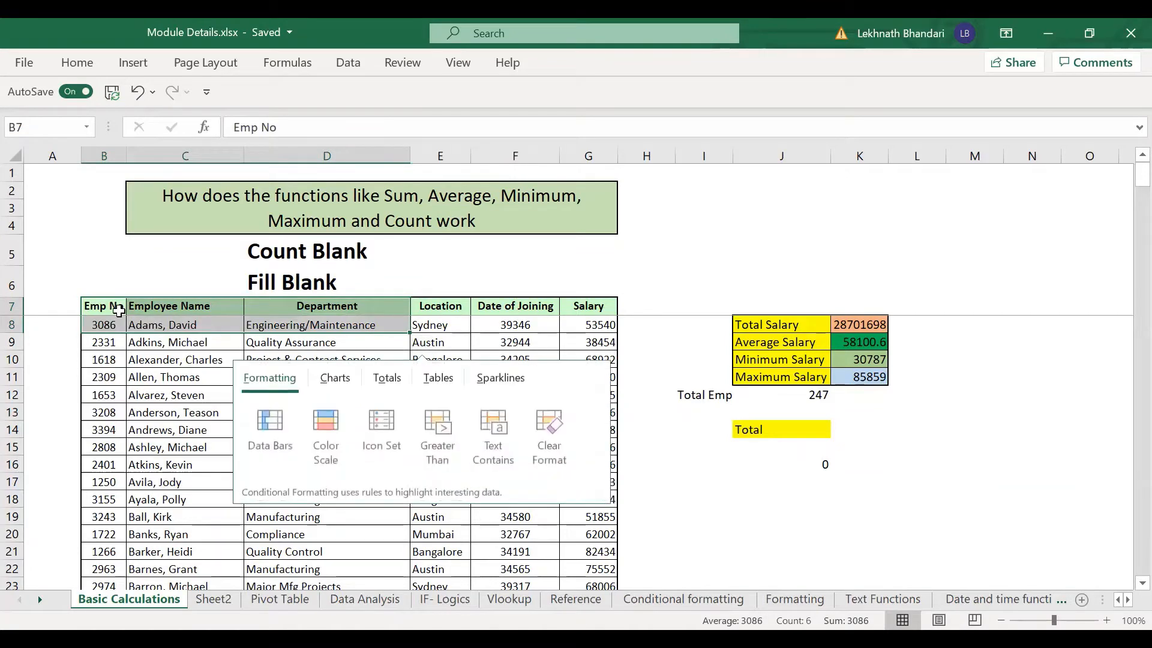
{"action": "left_click", "coordinate": [603, 329], "text": "shift"}
{"action": "left_click_drag", "start_coordinate": [603, 329], "coordinate": [603, 467]}
{"action": "key", "text": "ctrl+c"}
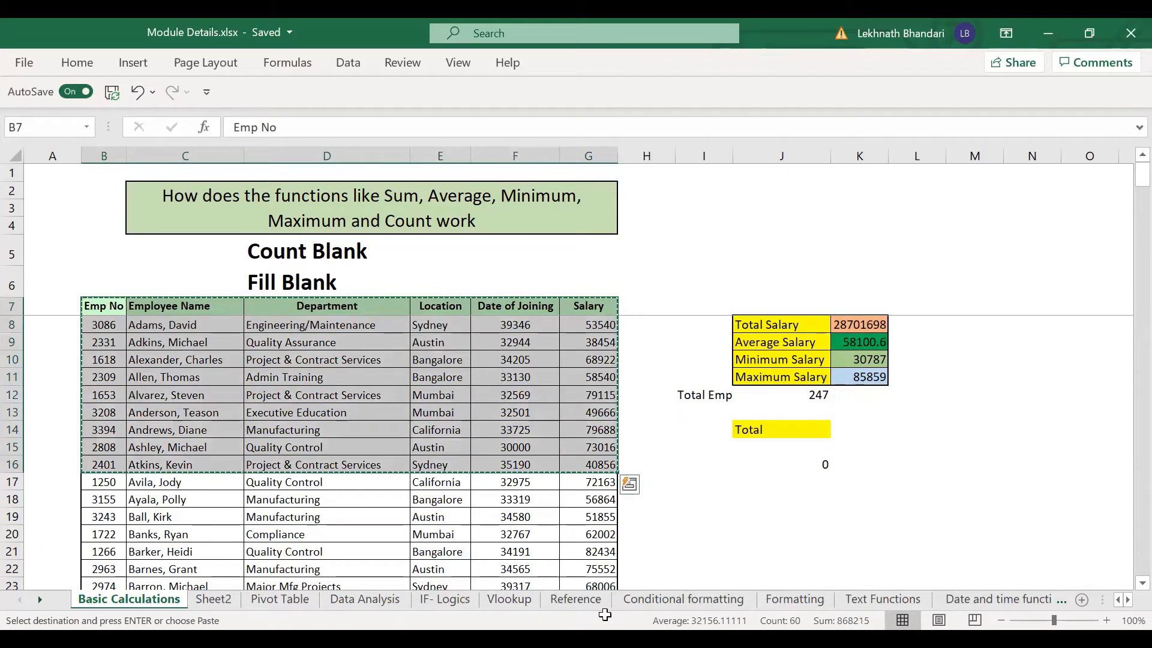
{"action": "left_click", "coordinate": [514, 601]}
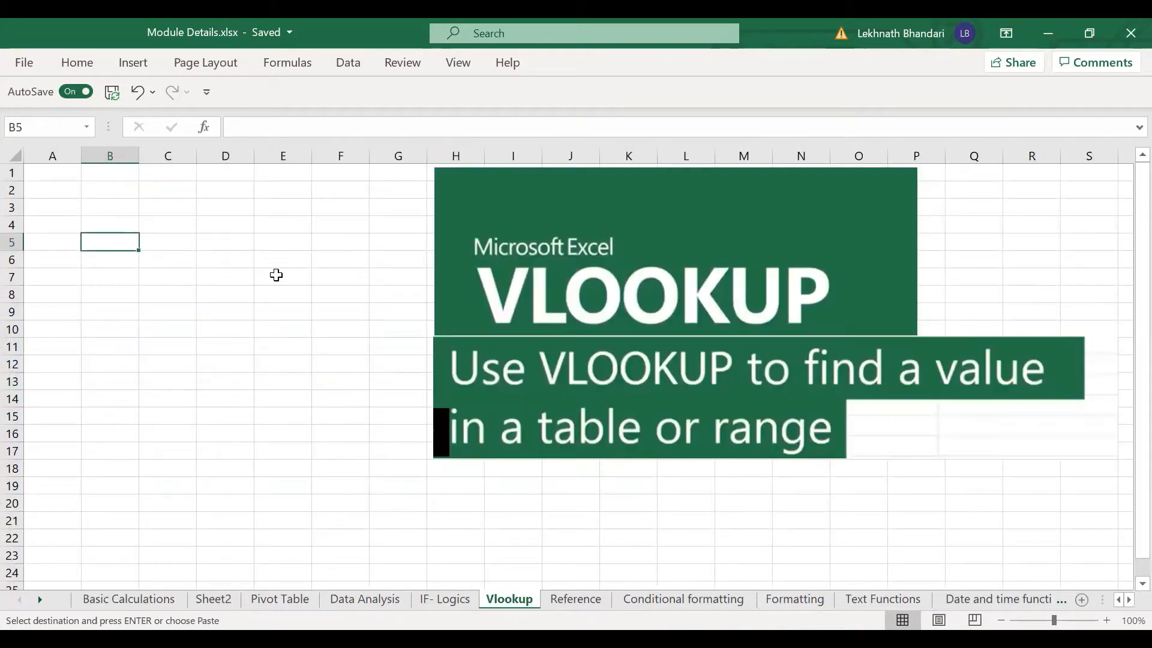
{"action": "left_click", "coordinate": [69, 232]}
{"action": "key", "text": "ctrl+v"}
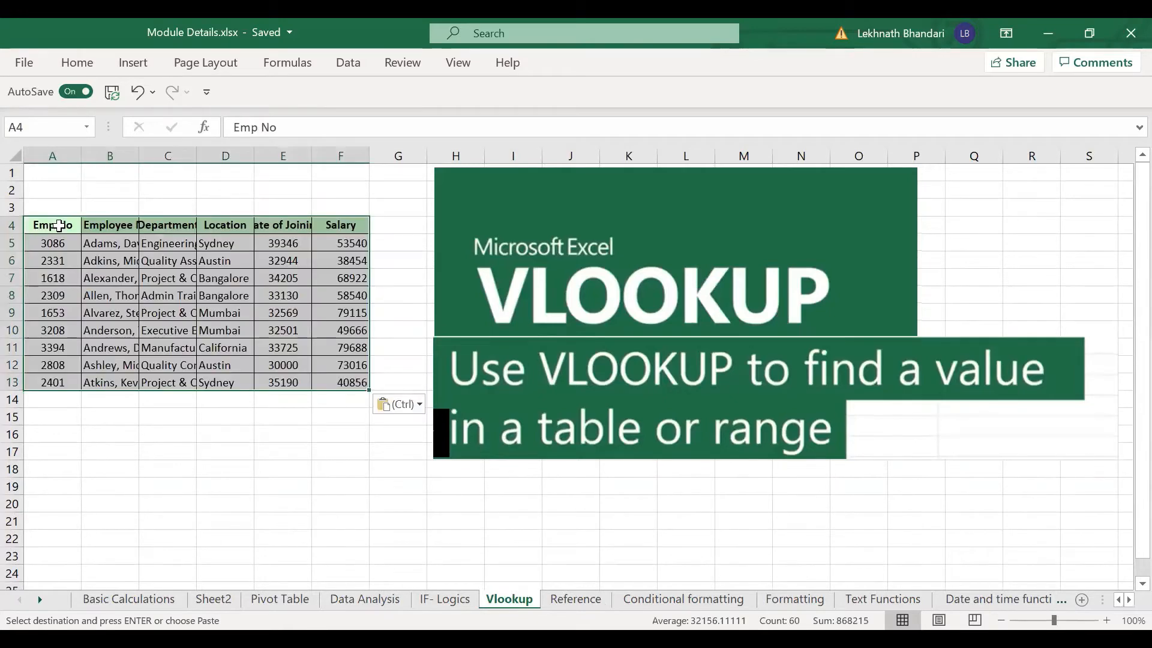
- Clear the employee details in B5:F13 of the pasted table, keeping the headers and Emp No values
{"action": "left_click", "coordinate": [308, 328]}
{"action": "left_click_drag", "start_coordinate": [120, 243], "coordinate": [362, 389]}
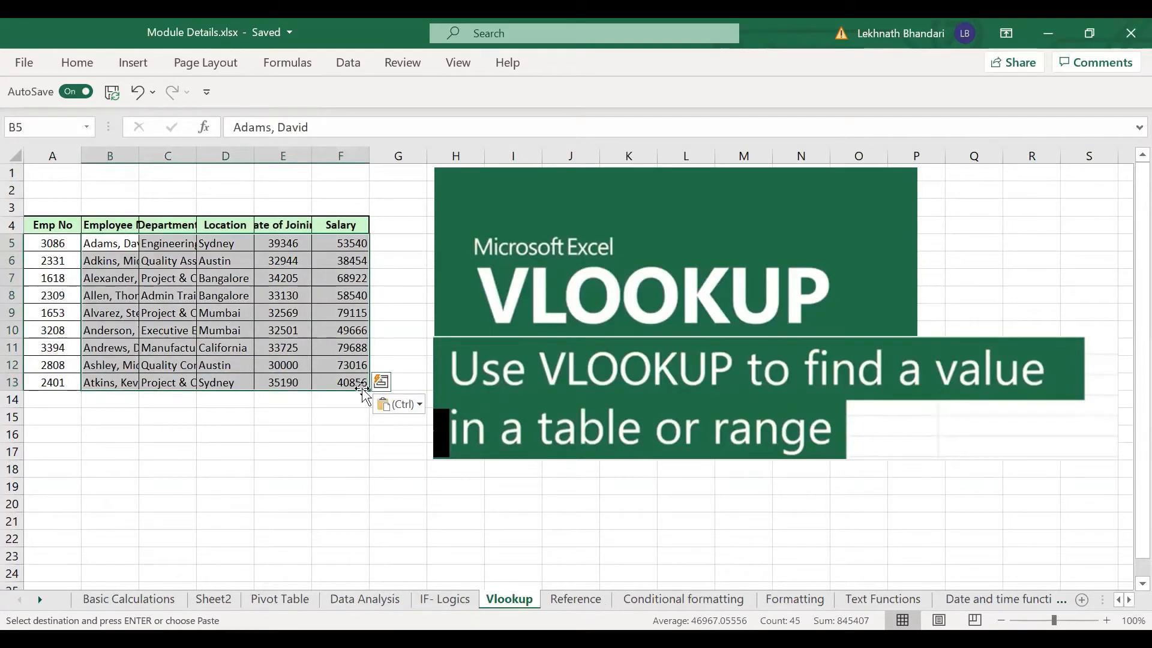
{"action": "key", "text": "Delete"}
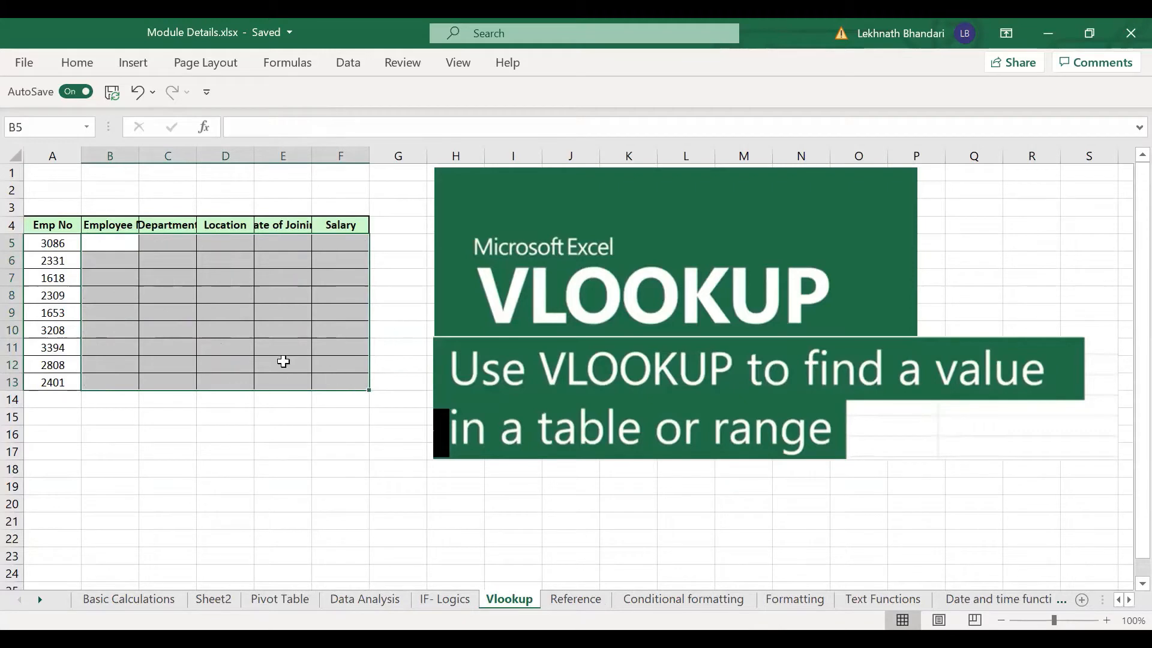
- Auto-fit the widths of columns B to F on the Vlookup sheet to their header text
{"action": "scroll", "coordinate": [283, 361], "scroll_direction": "up", "scroll_amount": 6}
{"action": "scroll", "coordinate": [283, 361], "scroll_direction": "up", "scroll_amount": 3}
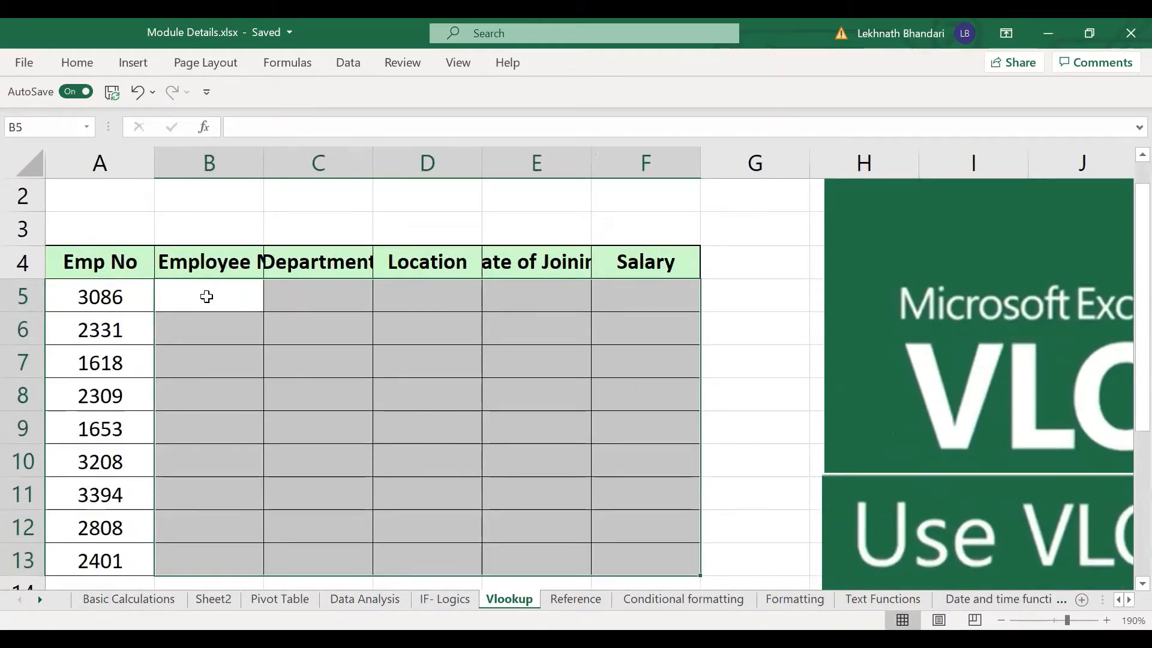
{"action": "left_click", "coordinate": [106, 296]}
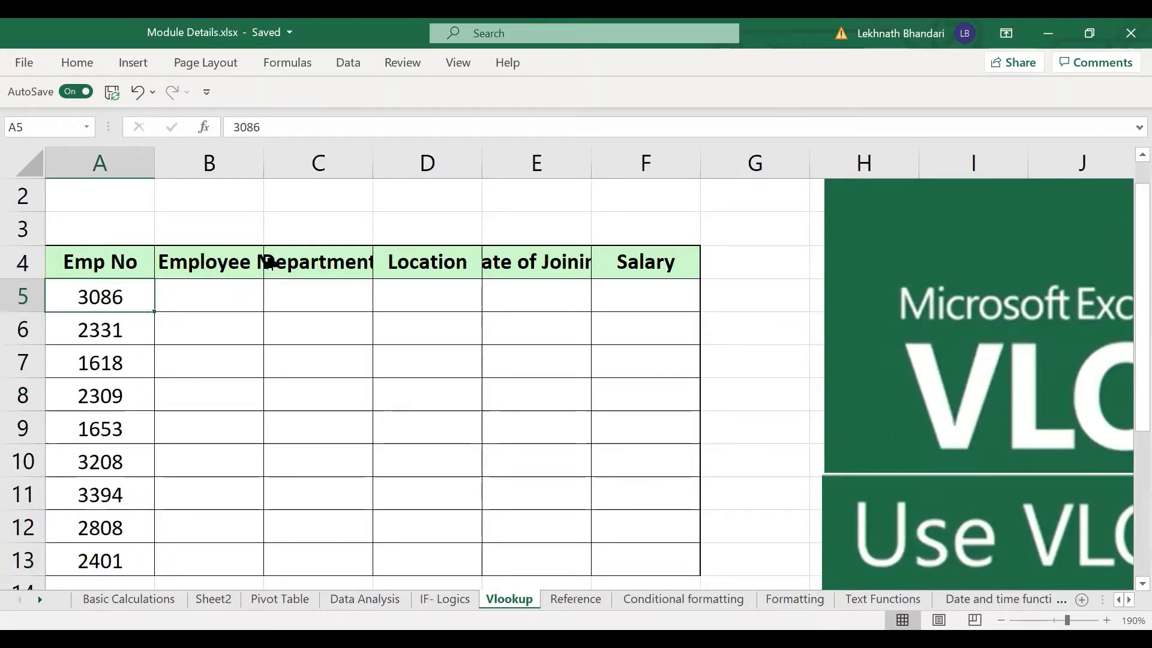
{"action": "left_click", "coordinate": [236, 157]}
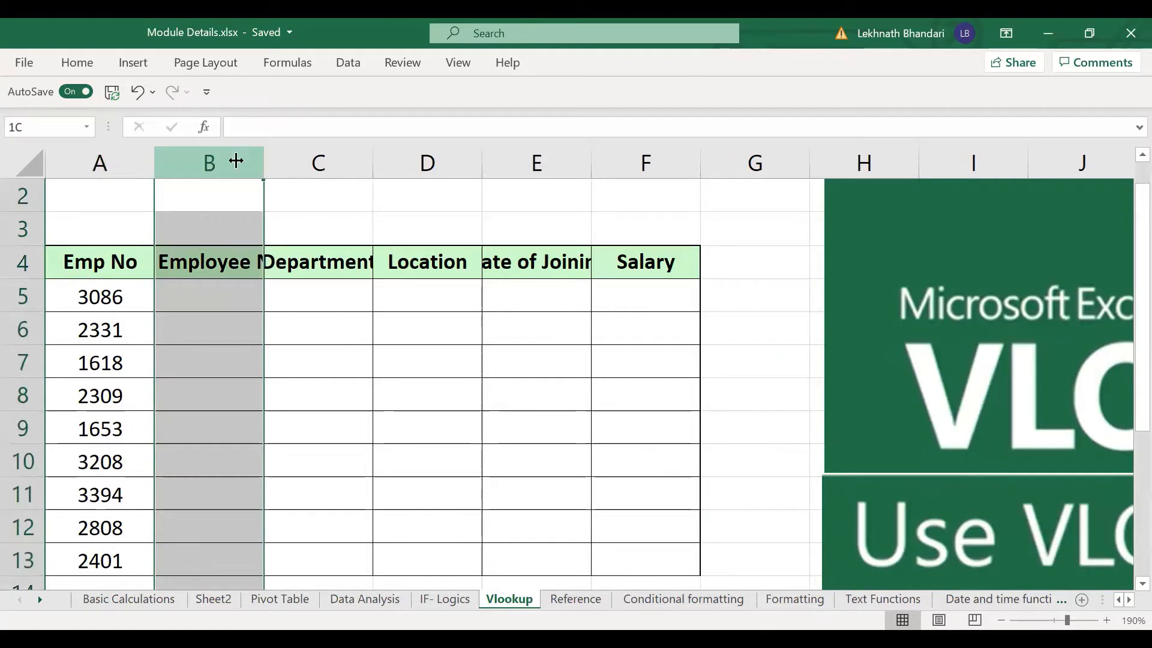
{"action": "left_click_drag", "start_coordinate": [235, 161], "coordinate": [707, 156]}
{"action": "double_click", "coordinate": [698, 155]}
{"action": "left_click", "coordinate": [435, 326]}
{"action": "left_click", "coordinate": [238, 290]}
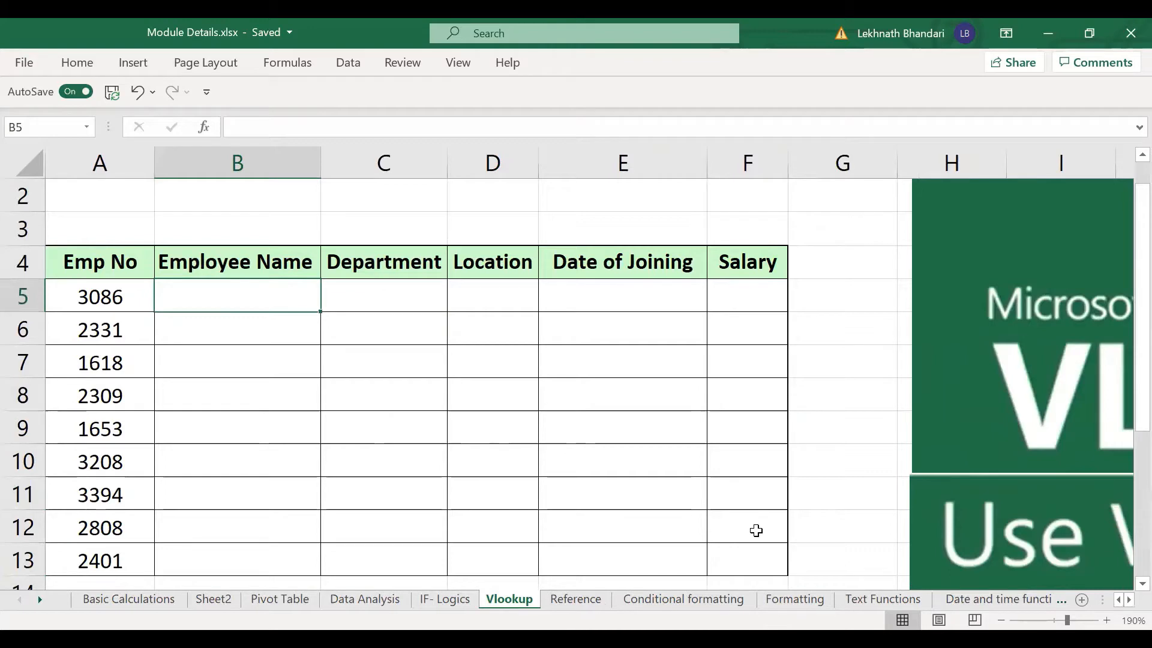
- Examine the Emp No lookup values and the Employee Name, Department, Location, Date of Joining and Salary headers
{"action": "key", "text": "alt+Tab"}
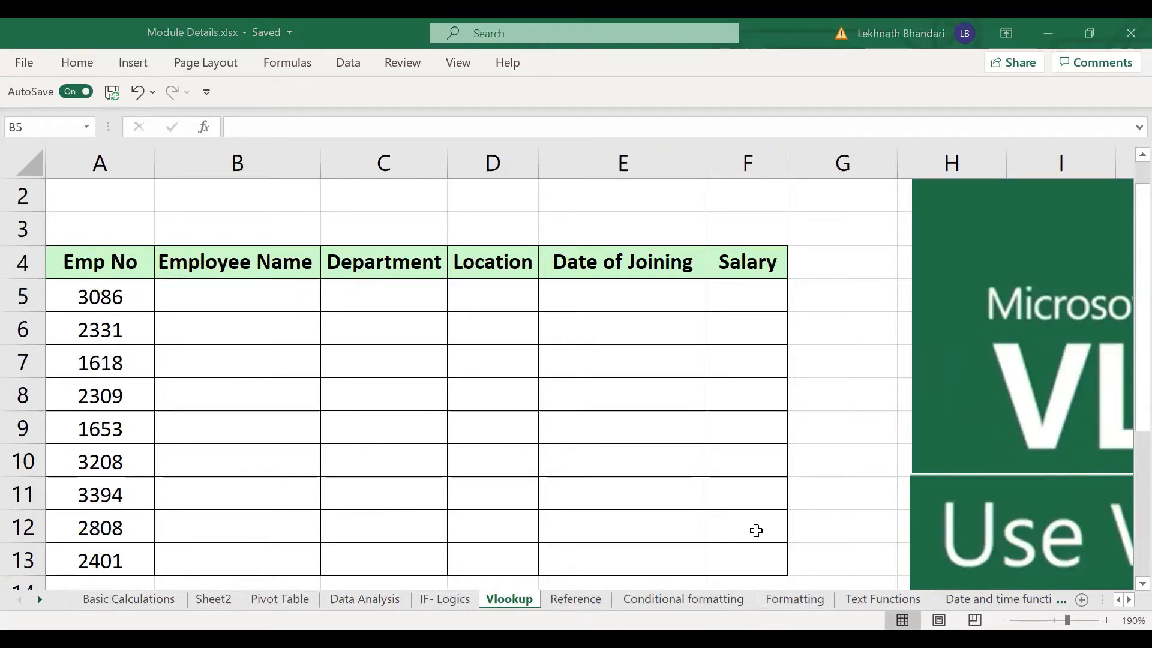
{"action": "left_click", "coordinate": [252, 301]}
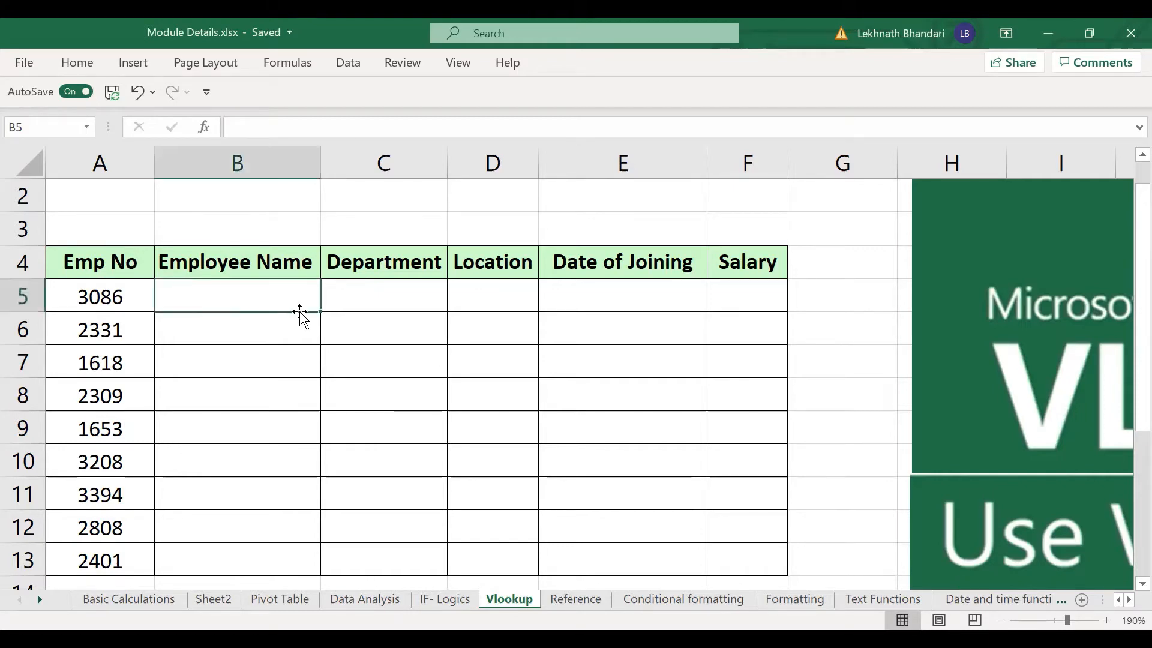
{"action": "left_click", "coordinate": [114, 288]}
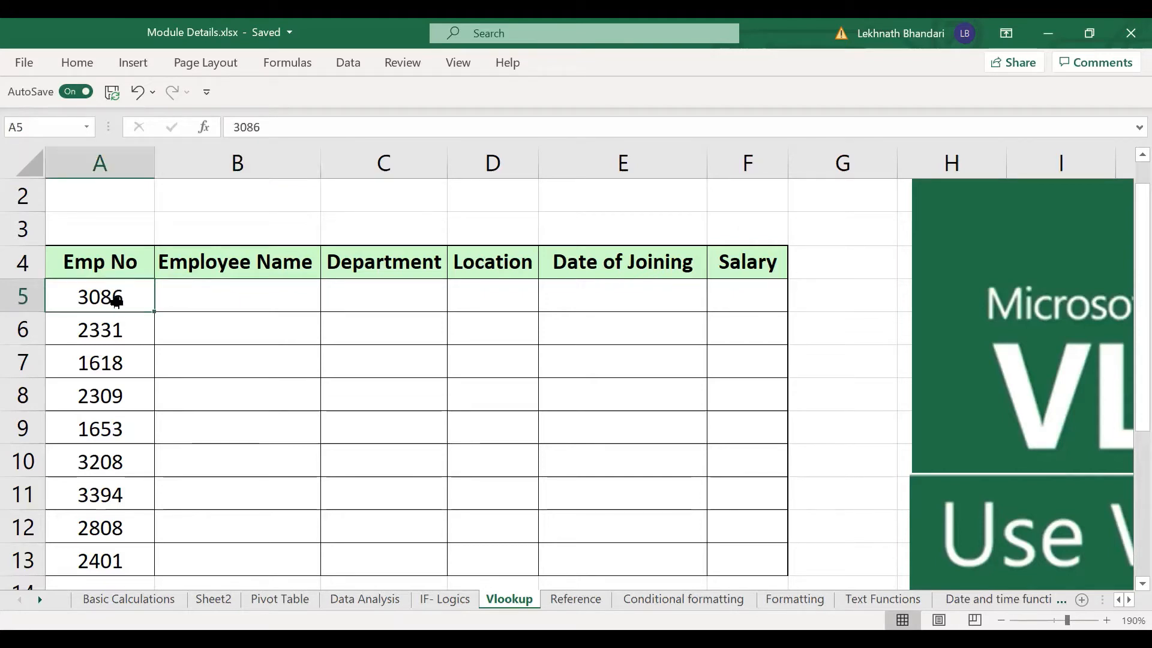
{"action": "left_click_drag", "start_coordinate": [222, 258], "coordinate": [408, 260]}
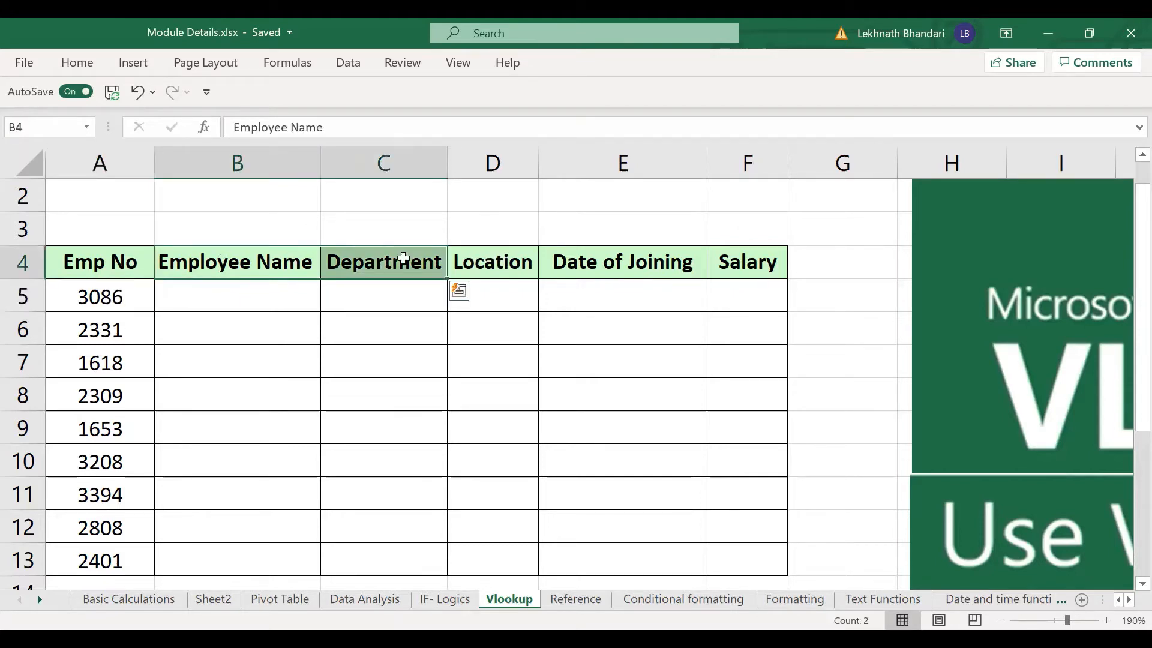
{"action": "left_click", "coordinate": [495, 259]}
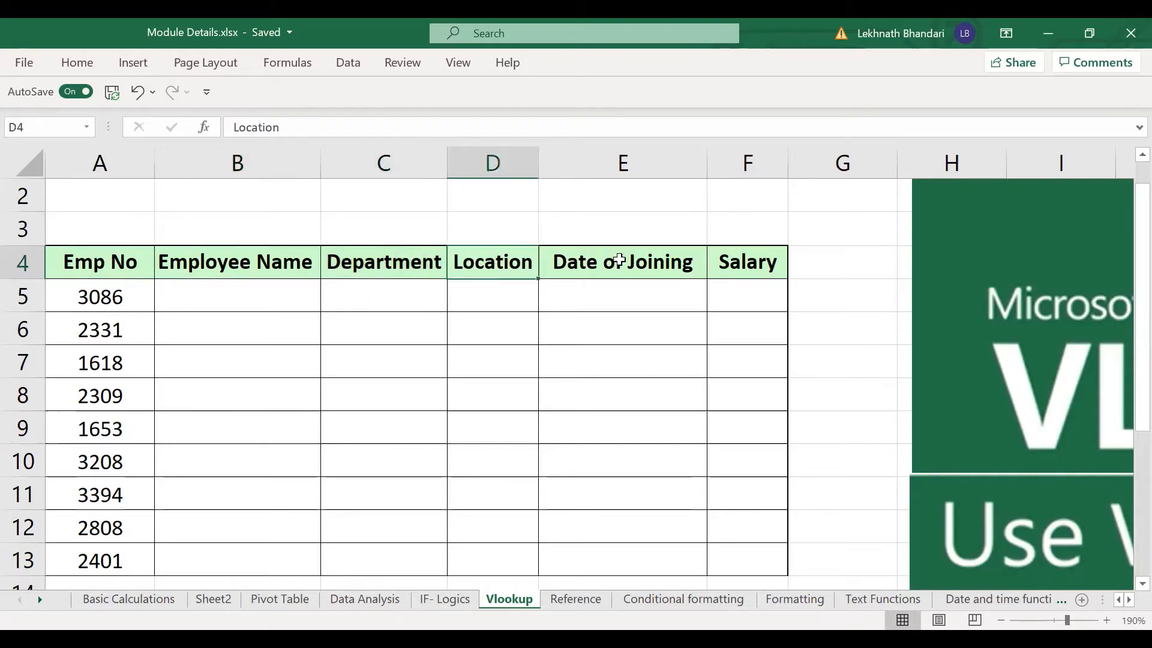
{"action": "left_click", "coordinate": [619, 260]}
{"action": "left_click", "coordinate": [739, 265]}
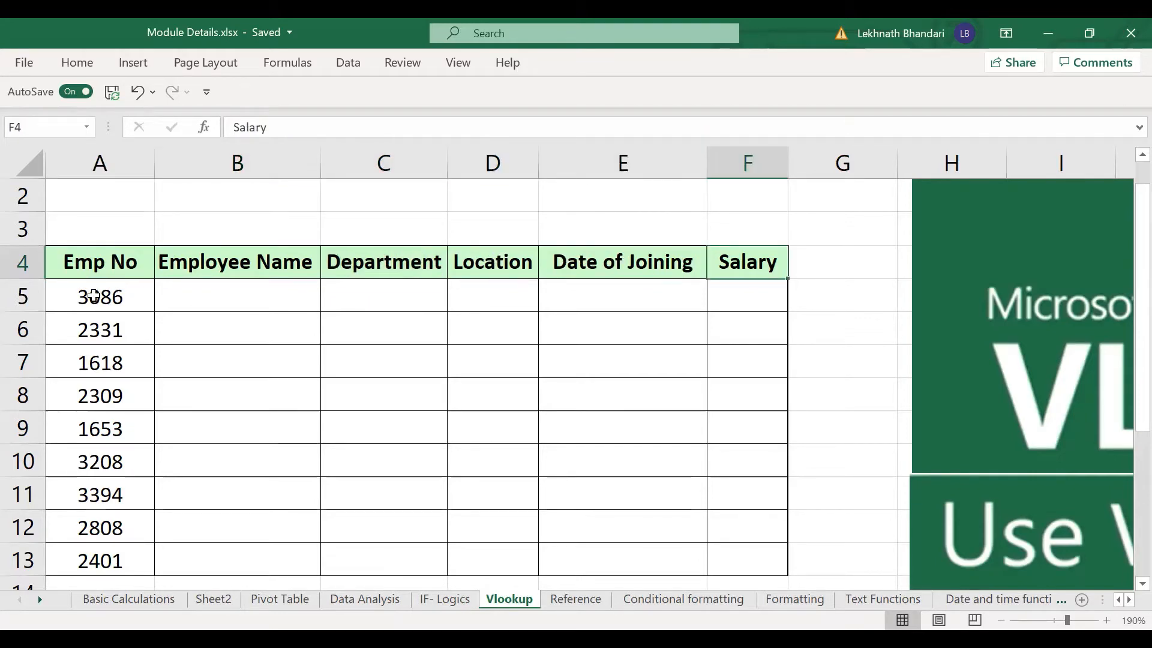
{"action": "left_click_drag", "start_coordinate": [93, 296], "coordinate": [100, 330]}
{"action": "left_click", "coordinate": [117, 300]}
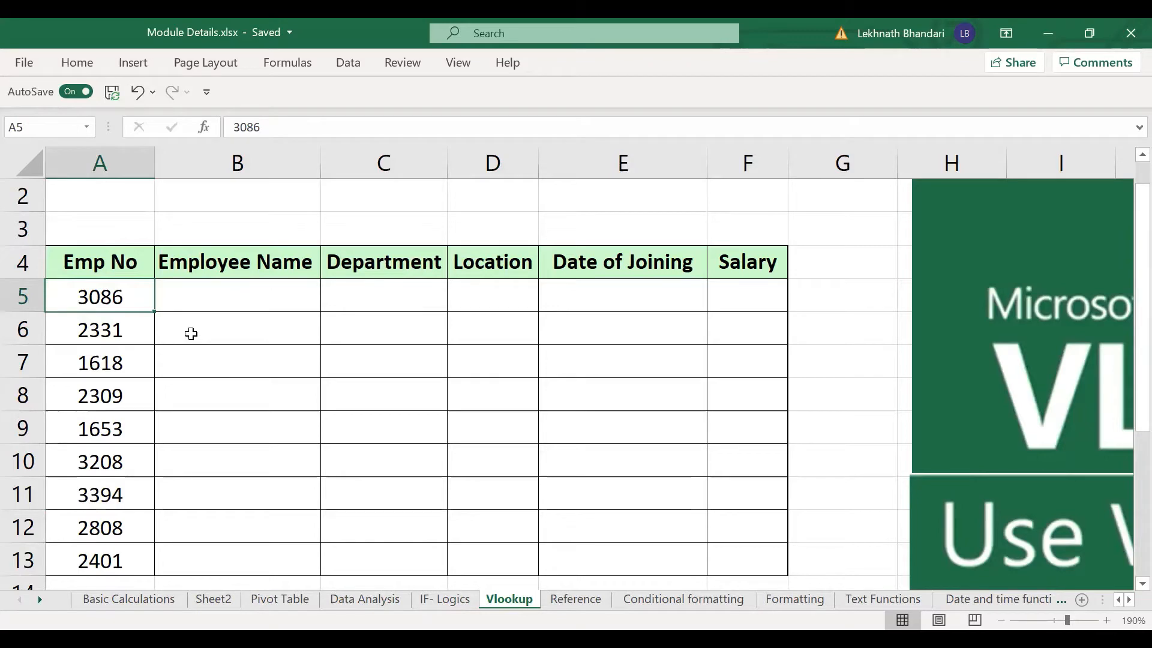
- Start a VLOOKUP formula in cell B5 under Employee Name with A5 as the lookup value
{"action": "left_click", "coordinate": [211, 294]}
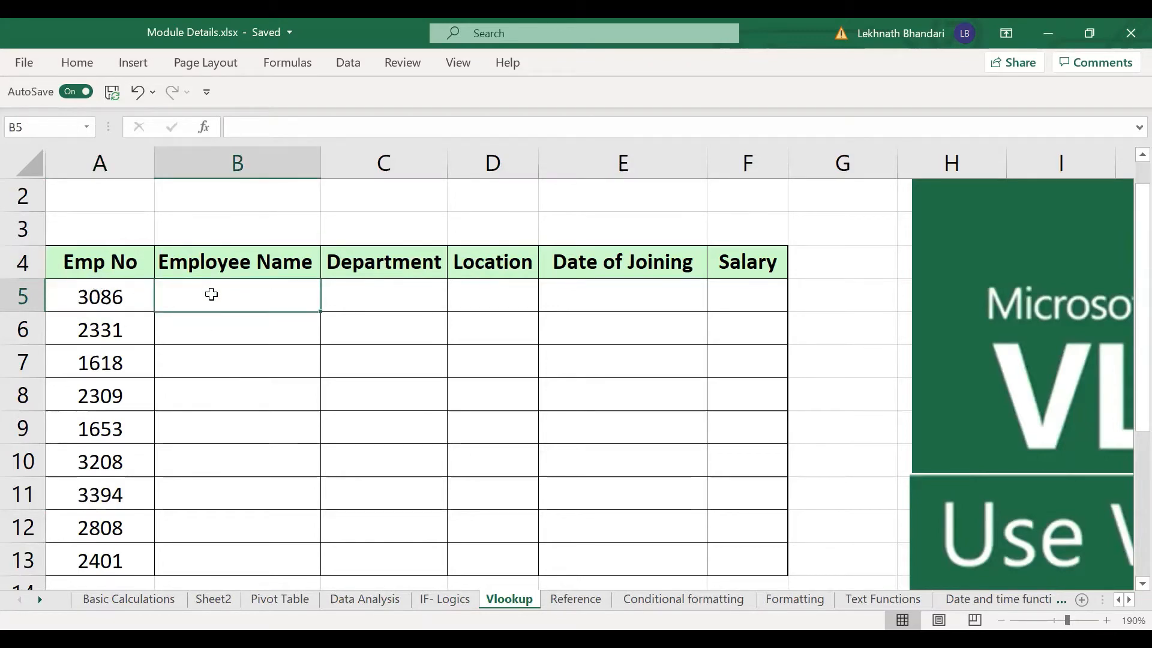
{"action": "type", "text": "="}
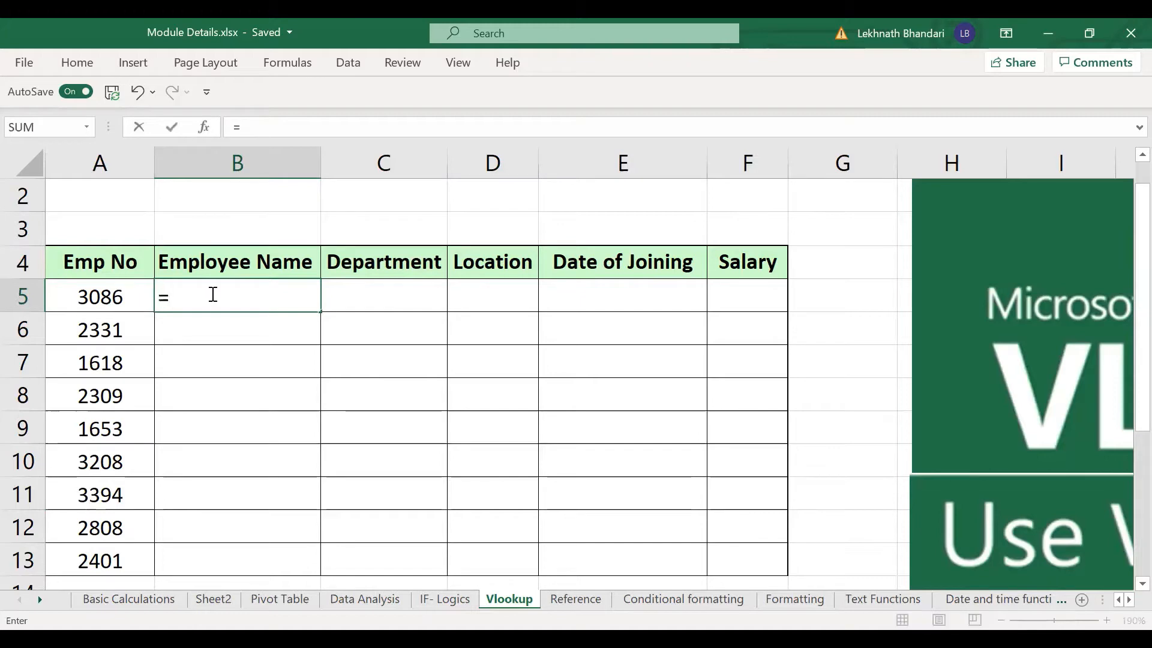
{"action": "type", "text": "vl"}
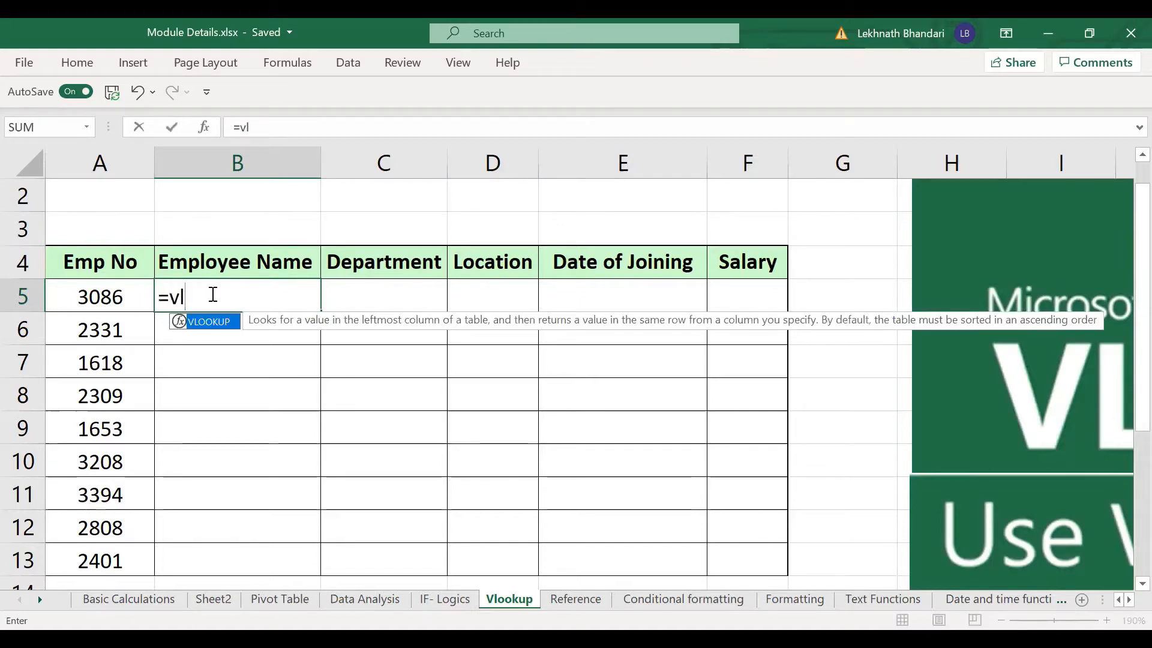
{"action": "key", "text": "Tab"}
{"action": "key", "text": "Left"}
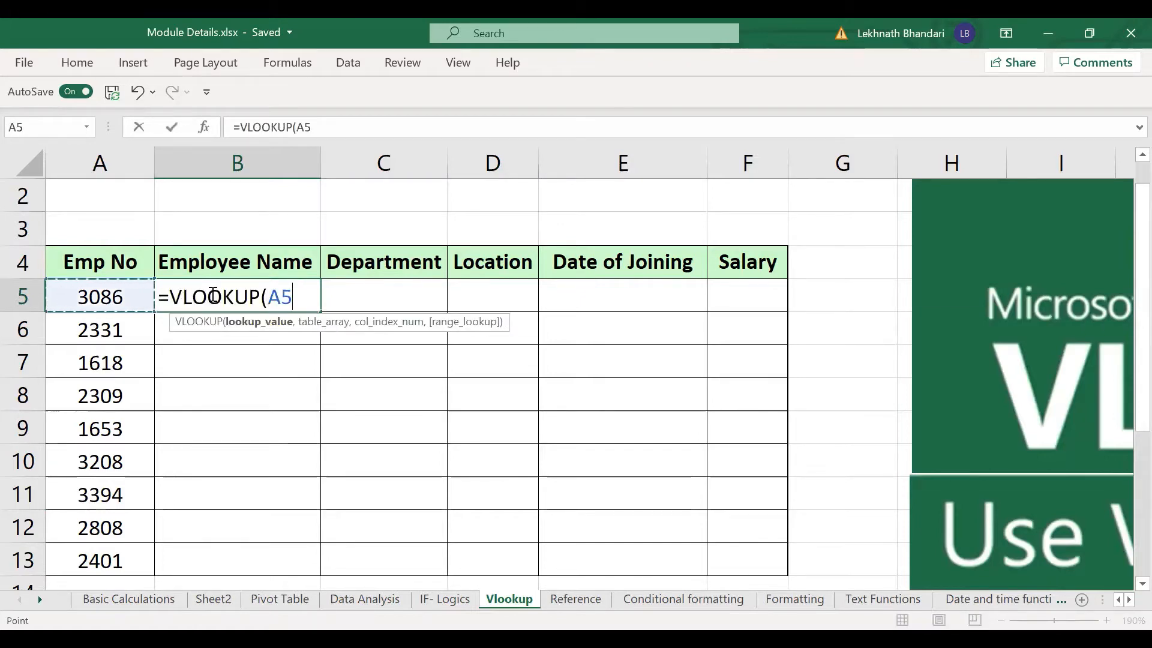
{"action": "type", "text": ","}
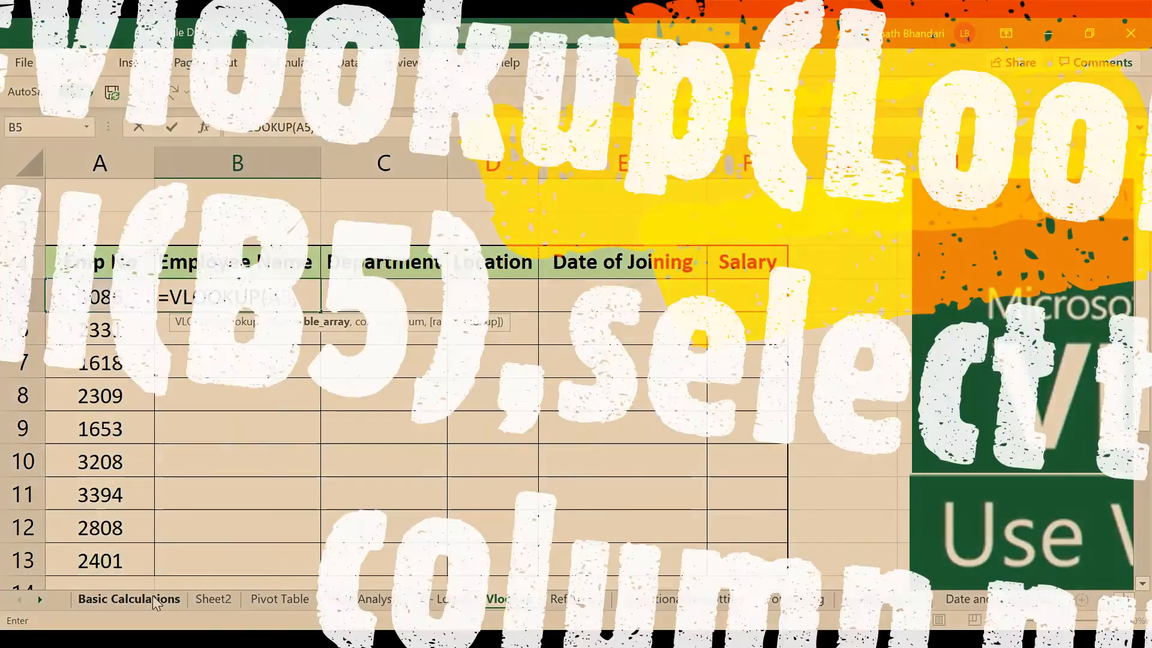
- Set the VLOOKUP table array to columns B:G of the Basic Calculations sheet and begin the column index argument
{"action": "left_click", "coordinate": [153, 595]}
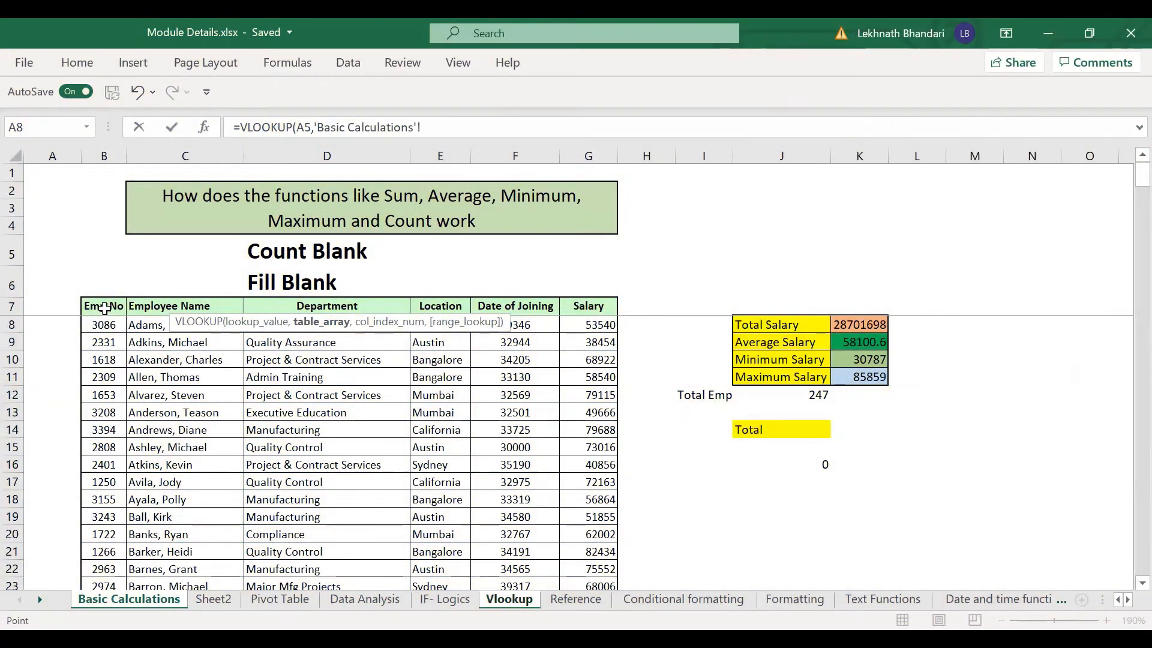
{"action": "left_click_drag", "start_coordinate": [104, 308], "coordinate": [462, 400]}
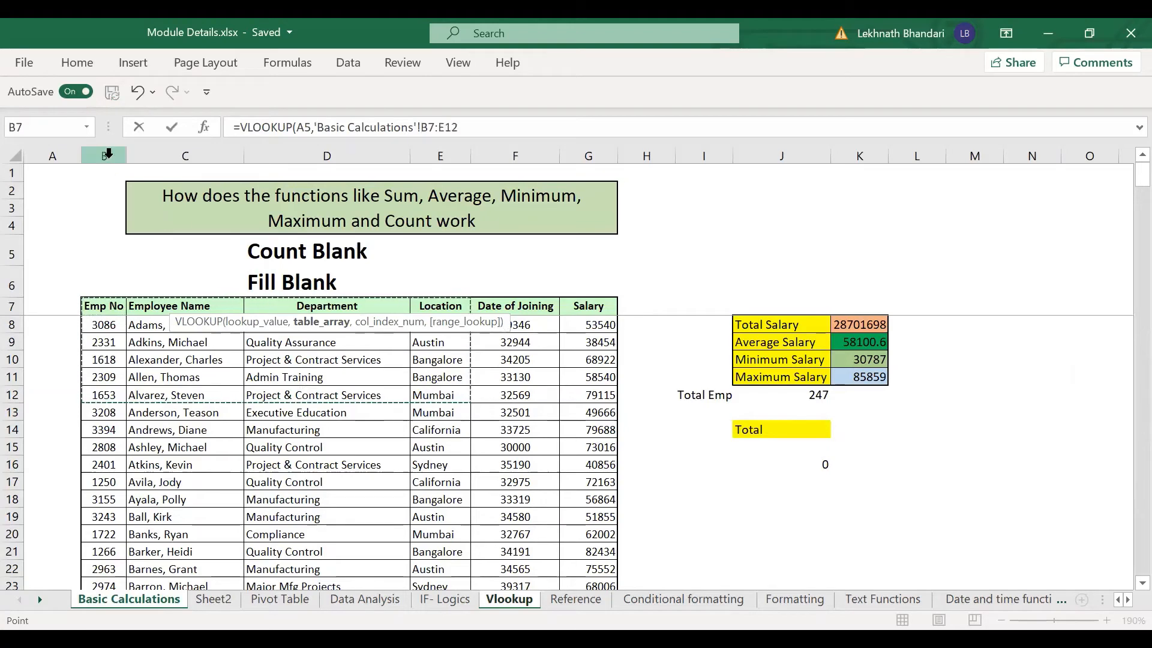
{"action": "left_click_drag", "start_coordinate": [108, 156], "coordinate": [396, 186]}
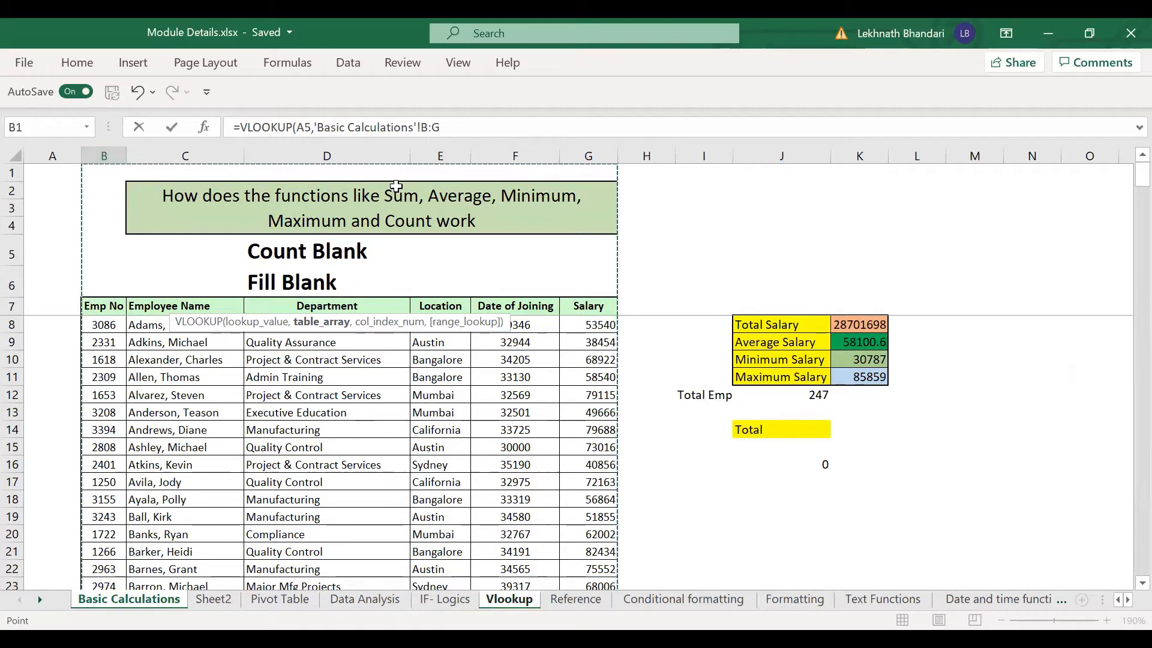
{"action": "type", "text": ","}
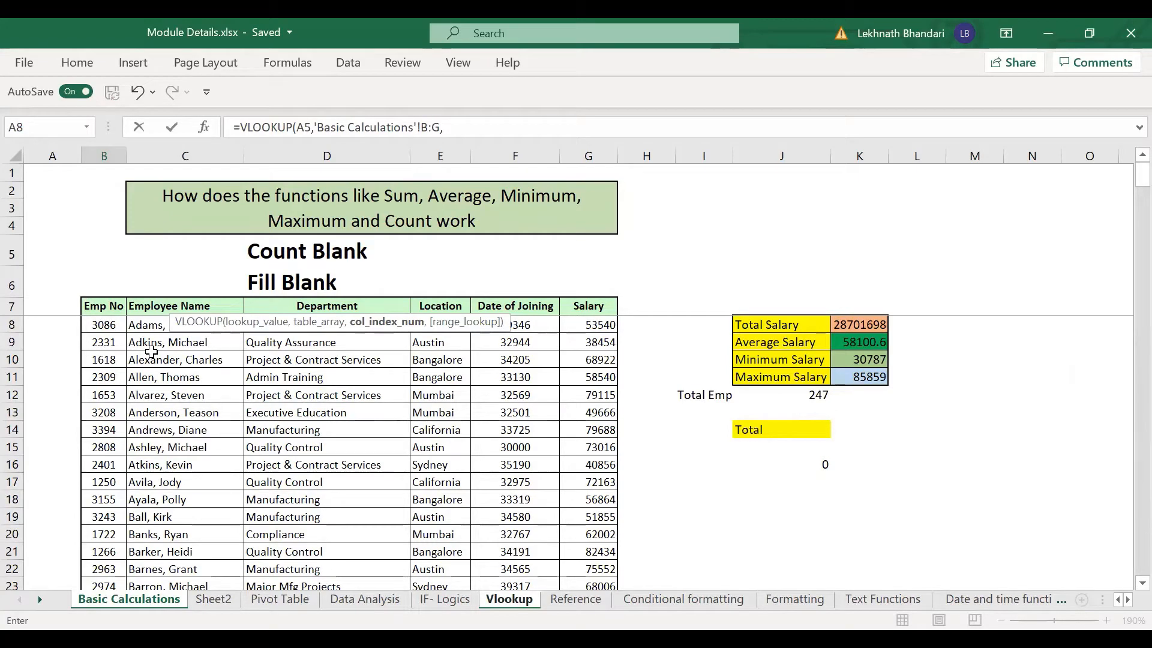
- Examine the column order from Emp No to Salary on the Basic Calculations sheet to work out each column index number
{"action": "mouse_move", "coordinate": [99, 350]}
{"action": "left_mouse_down"}
{"action": "mouse_move", "coordinate": [111, 373]}
{"action": "mouse_move", "coordinate": [199, 394]}
{"action": "left_mouse_up"}
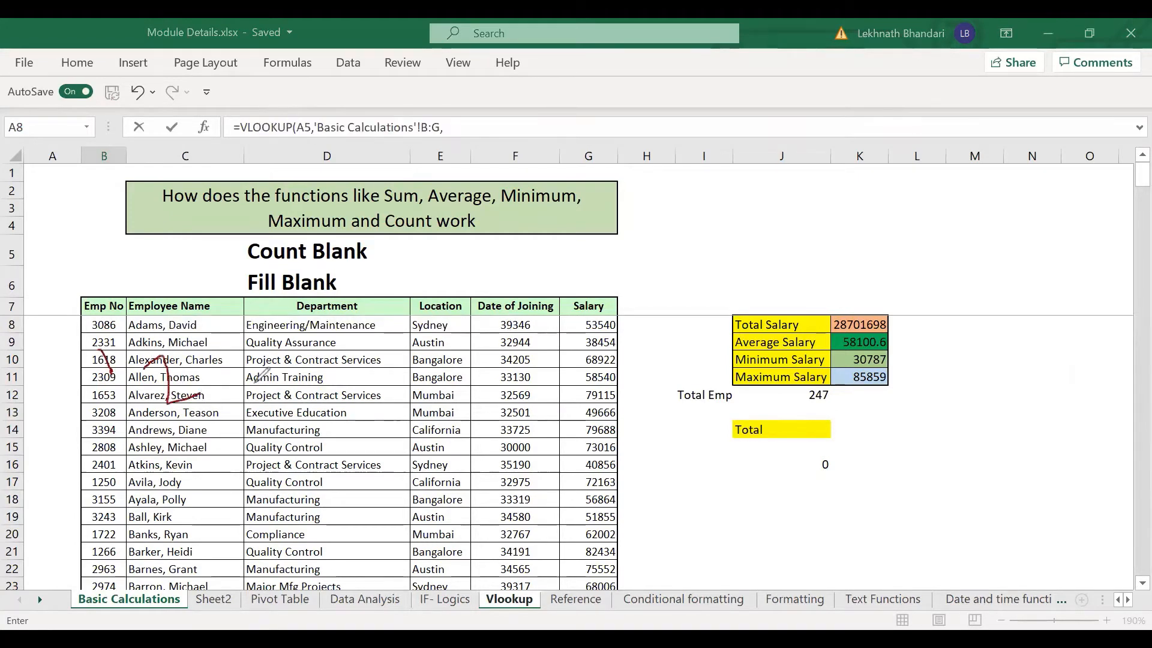
{"action": "mouse_move", "coordinate": [262, 368]}
{"action": "left_mouse_down"}
{"action": "mouse_move", "coordinate": [281, 359]}
{"action": "mouse_move", "coordinate": [351, 384]}
{"action": "mouse_move", "coordinate": [282, 417]}
{"action": "left_mouse_up"}
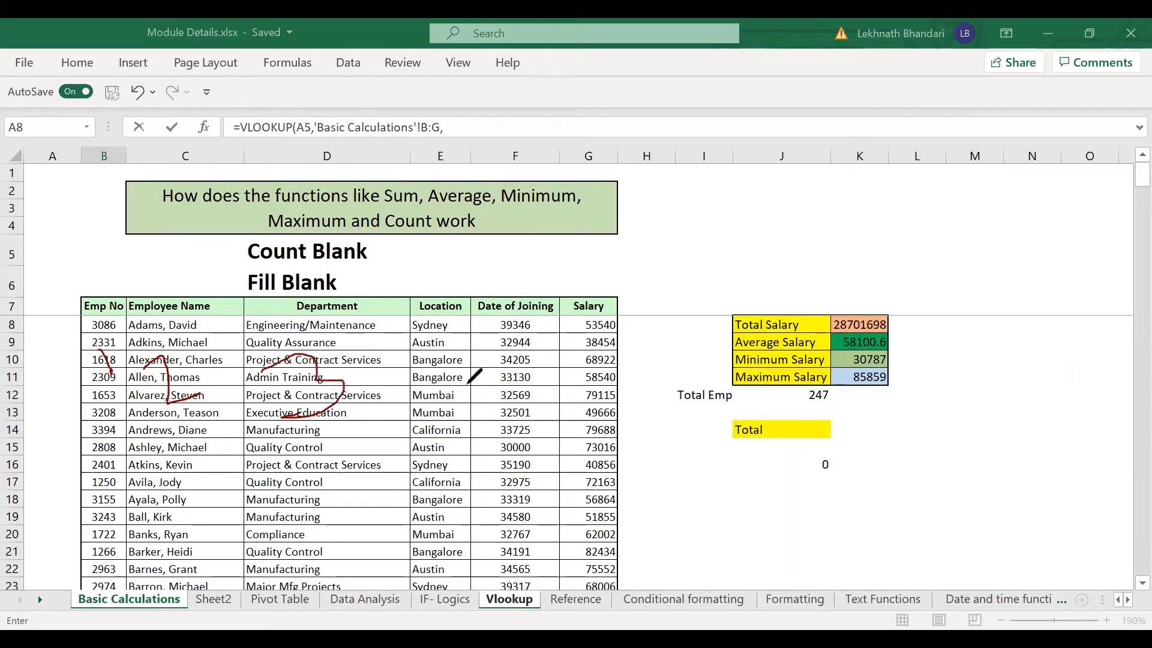
{"action": "mouse_move", "coordinate": [460, 343]}
{"action": "left_mouse_down"}
{"action": "mouse_move", "coordinate": [468, 400]}
{"action": "mouse_move", "coordinate": [443, 397]}
{"action": "mouse_move", "coordinate": [469, 389]}
{"action": "left_mouse_up"}
{"action": "mouse_move", "coordinate": [531, 335]}
{"action": "left_mouse_down"}
{"action": "mouse_move", "coordinate": [498, 348]}
{"action": "mouse_move", "coordinate": [515, 367]}
{"action": "mouse_move", "coordinate": [513, 393]}
{"action": "mouse_move", "coordinate": [489, 416]}
{"action": "left_mouse_up"}
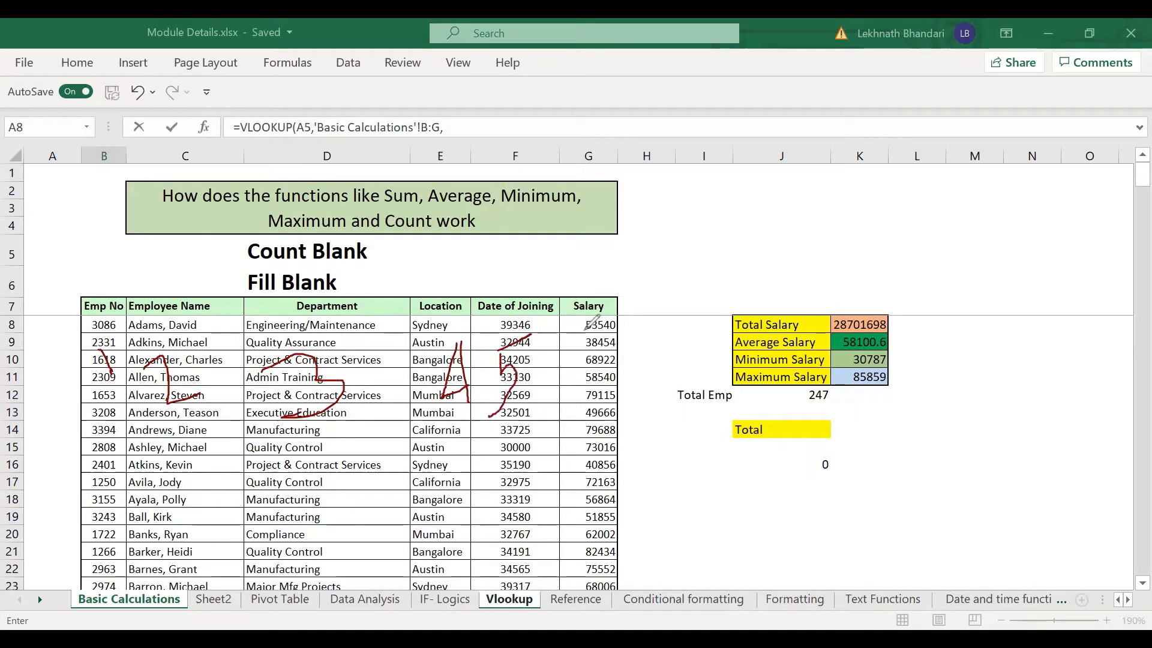
{"action": "mouse_move", "coordinate": [602, 324]}
{"action": "left_mouse_down"}
{"action": "mouse_move", "coordinate": [609, 390]}
{"action": "mouse_move", "coordinate": [582, 389]}
{"action": "left_mouse_up"}
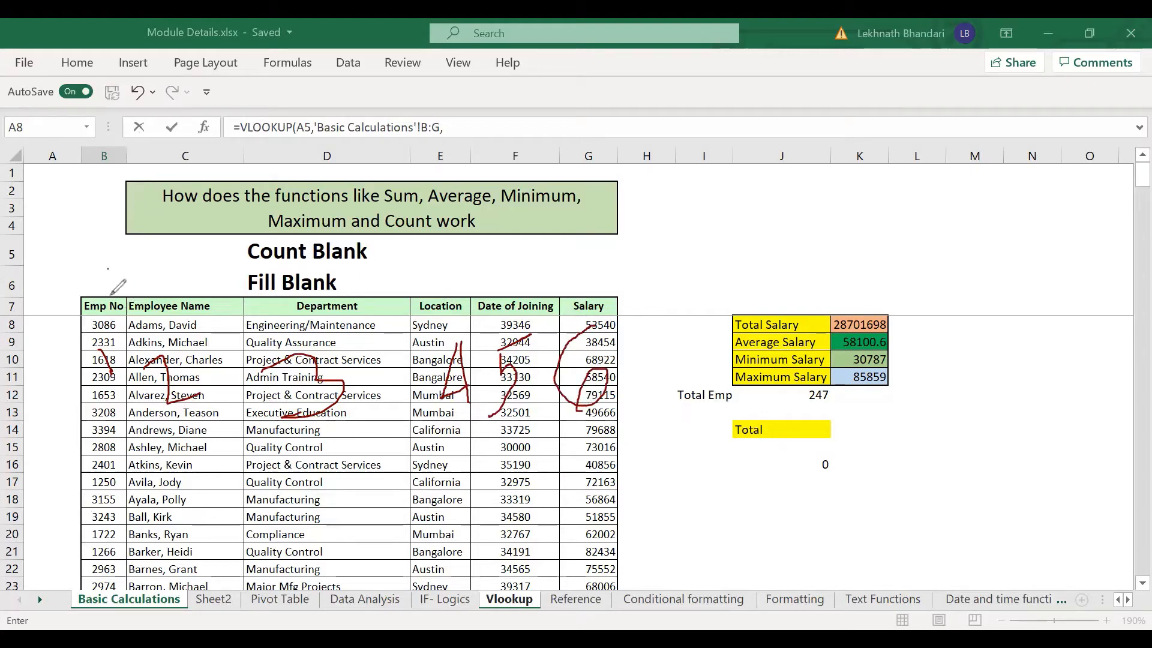
{"action": "left_click_drag", "start_coordinate": [108, 269], "coordinate": [115, 298]}
{"action": "left_click_drag", "start_coordinate": [183, 259], "coordinate": [176, 303]}
{"action": "mouse_move", "coordinate": [311, 260]}
{"action": "left_mouse_down"}
{"action": "mouse_move", "coordinate": [315, 313]}
{"action": "mouse_move", "coordinate": [336, 300]}
{"action": "left_mouse_up"}
{"action": "mouse_move", "coordinate": [449, 258]}
{"action": "left_mouse_down"}
{"action": "mouse_move", "coordinate": [451, 292]}
{"action": "mouse_move", "coordinate": [463, 288]}
{"action": "left_mouse_up"}
{"action": "left_click_drag", "start_coordinate": [524, 253], "coordinate": [515, 298]}
{"action": "mouse_move", "coordinate": [593, 258]}
{"action": "left_mouse_down"}
{"action": "mouse_move", "coordinate": [585, 290]}
{"action": "mouse_move", "coordinate": [603, 273]}
{"action": "left_mouse_up"}
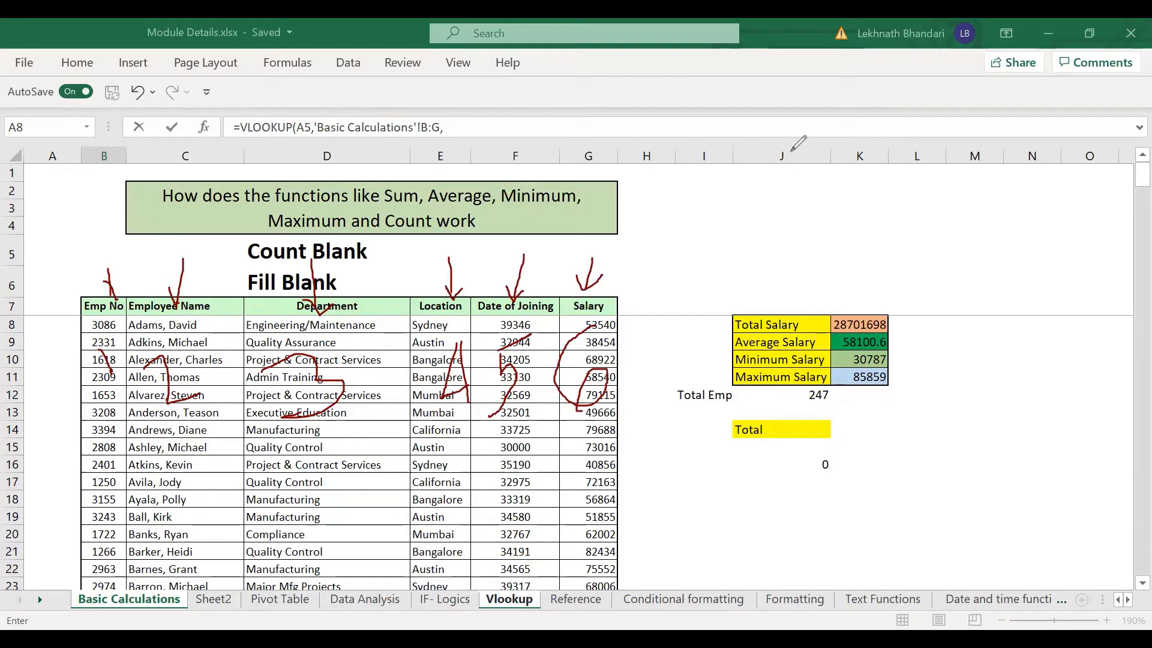
{"action": "left_click", "coordinate": [820, 157]}
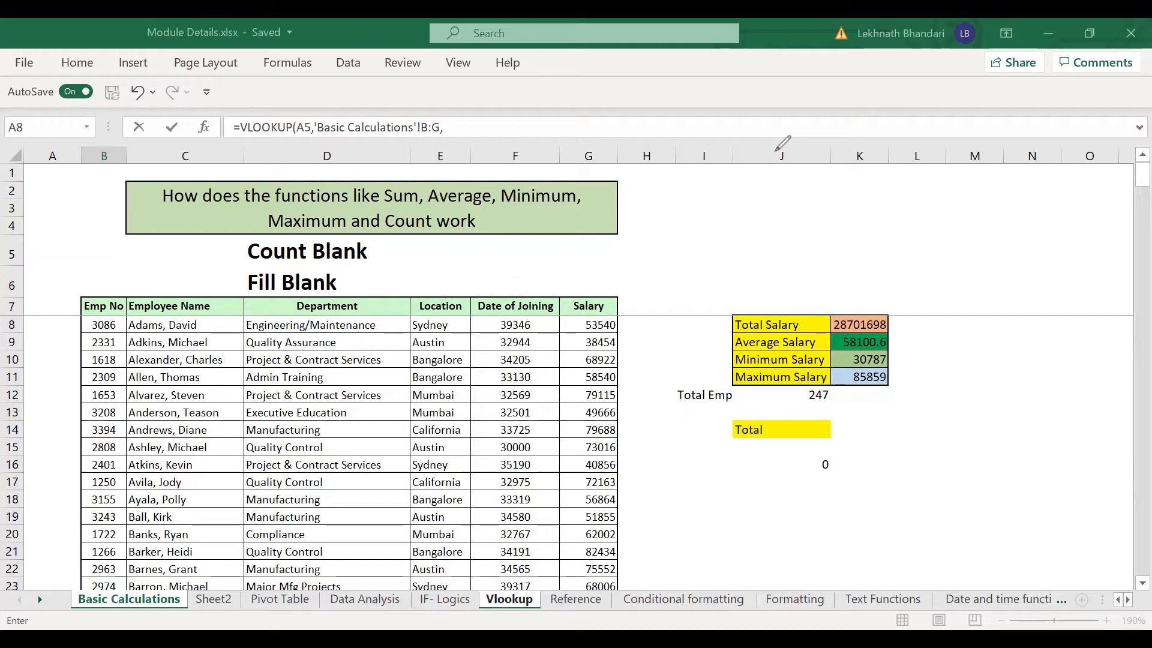
{"action": "left_click", "coordinate": [471, 127]}
{"action": "left_click", "coordinate": [462, 127]}
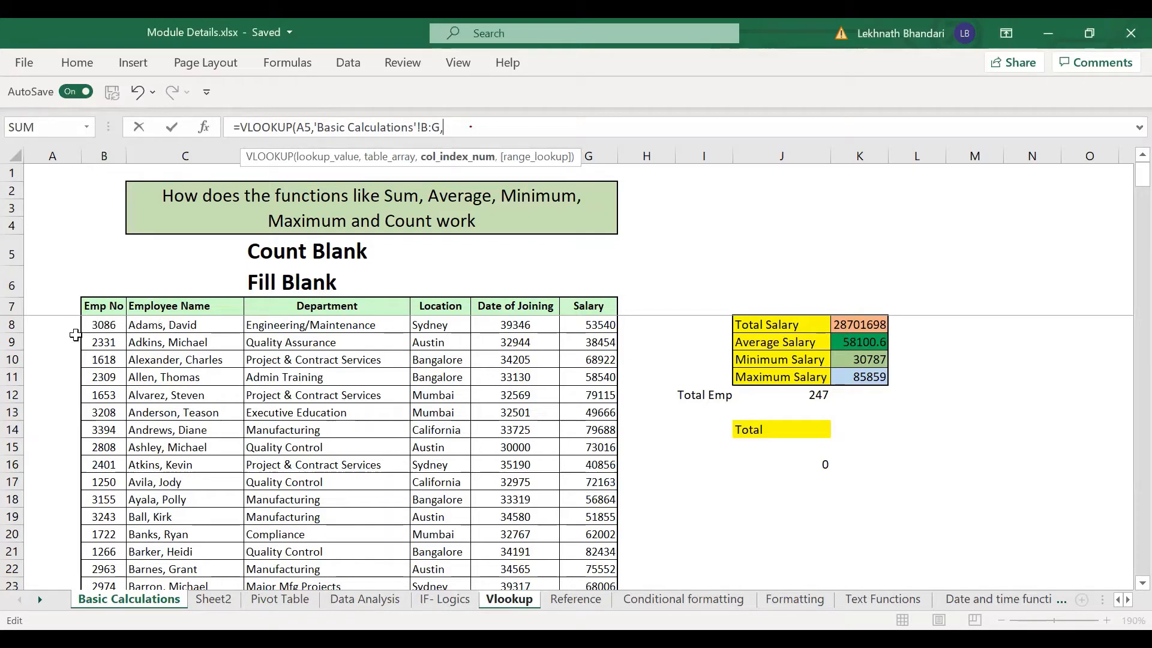
{"action": "left_click", "coordinate": [57, 154]}
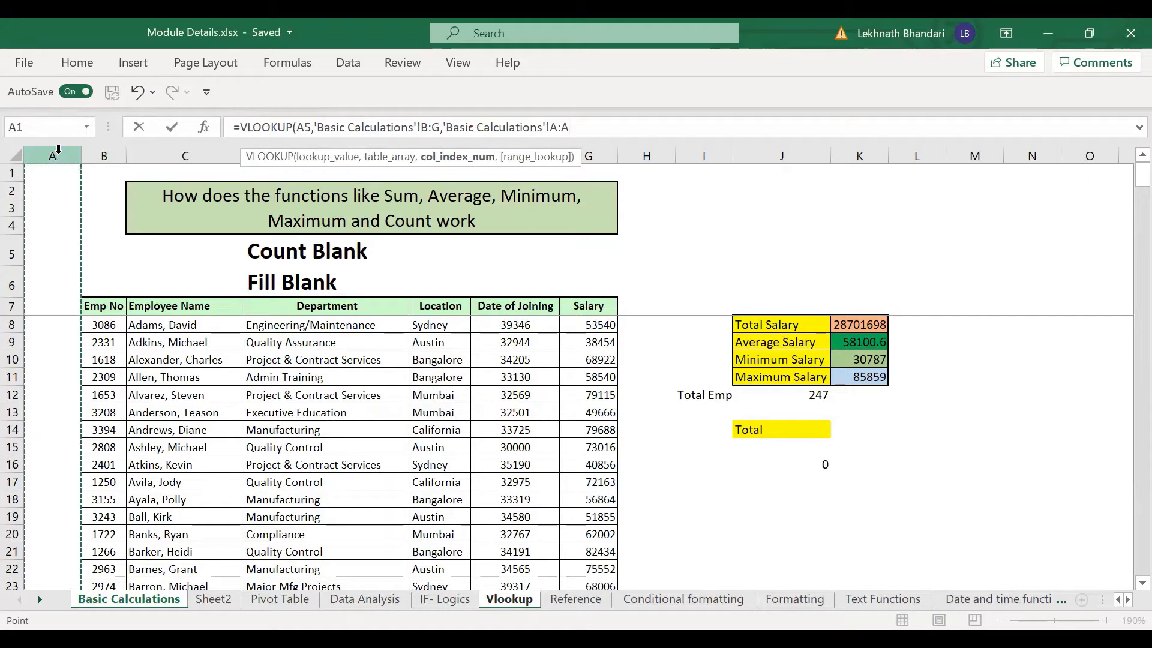
{"action": "left_click", "coordinate": [105, 155]}
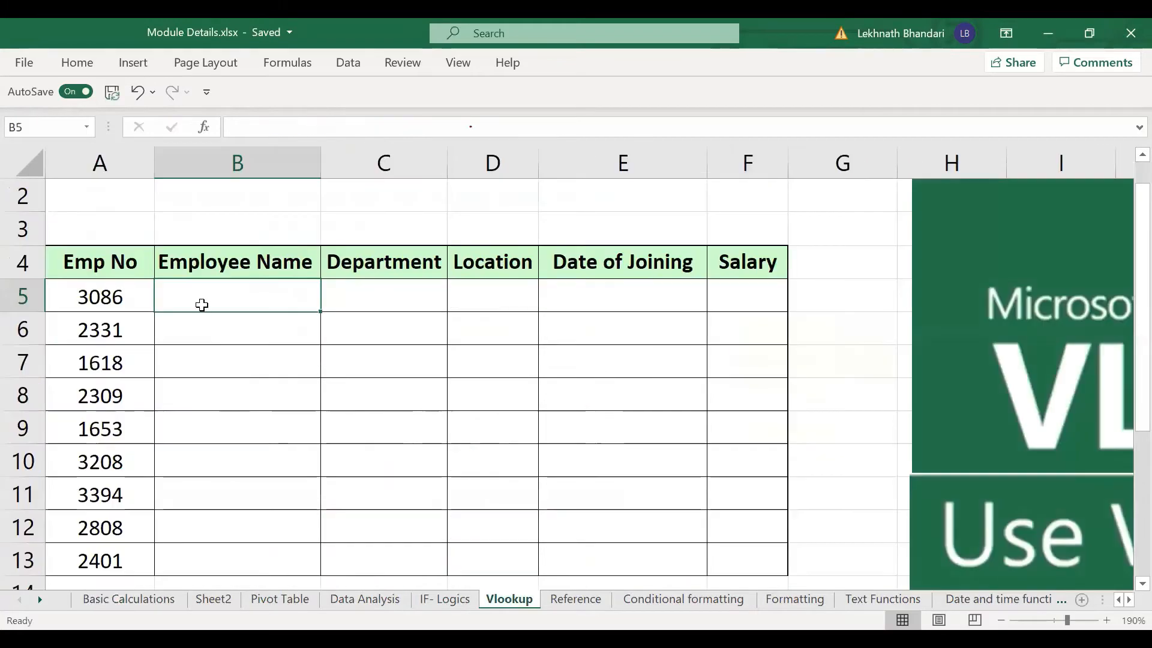
- Start a VLOOKUP in B5 with A5 as the lookup value and columns B:G of Basic Calculations as the table array
{"action": "type", "text": "="}
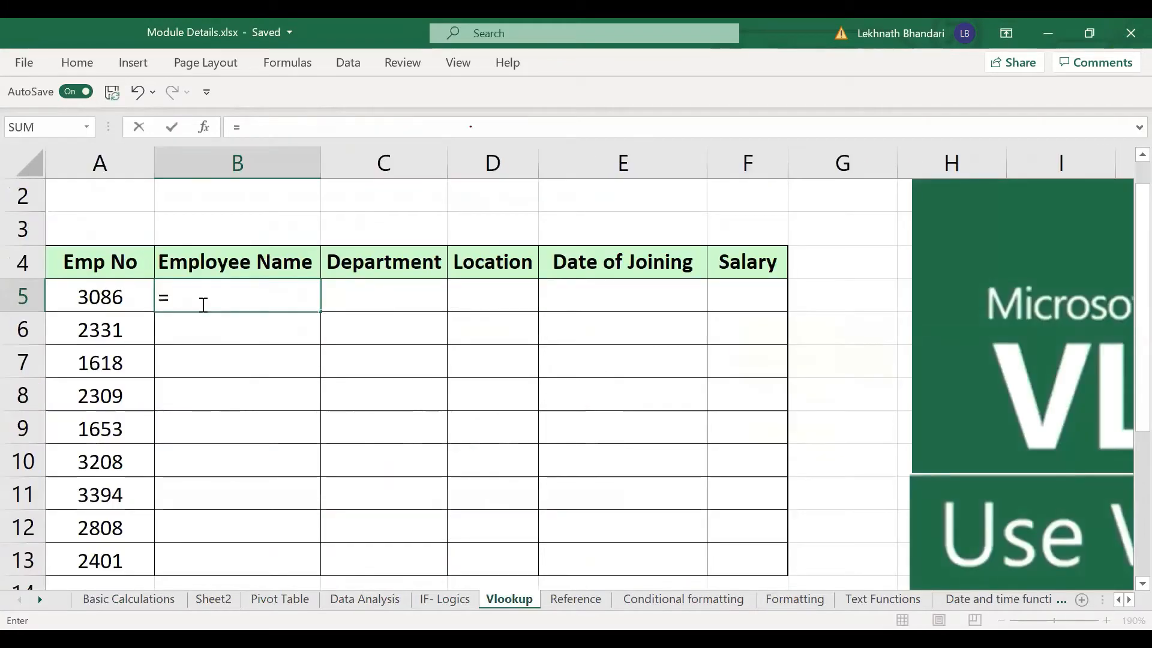
{"action": "type", "text": "VLOOKUP("}
{"action": "key", "text": "Left"}
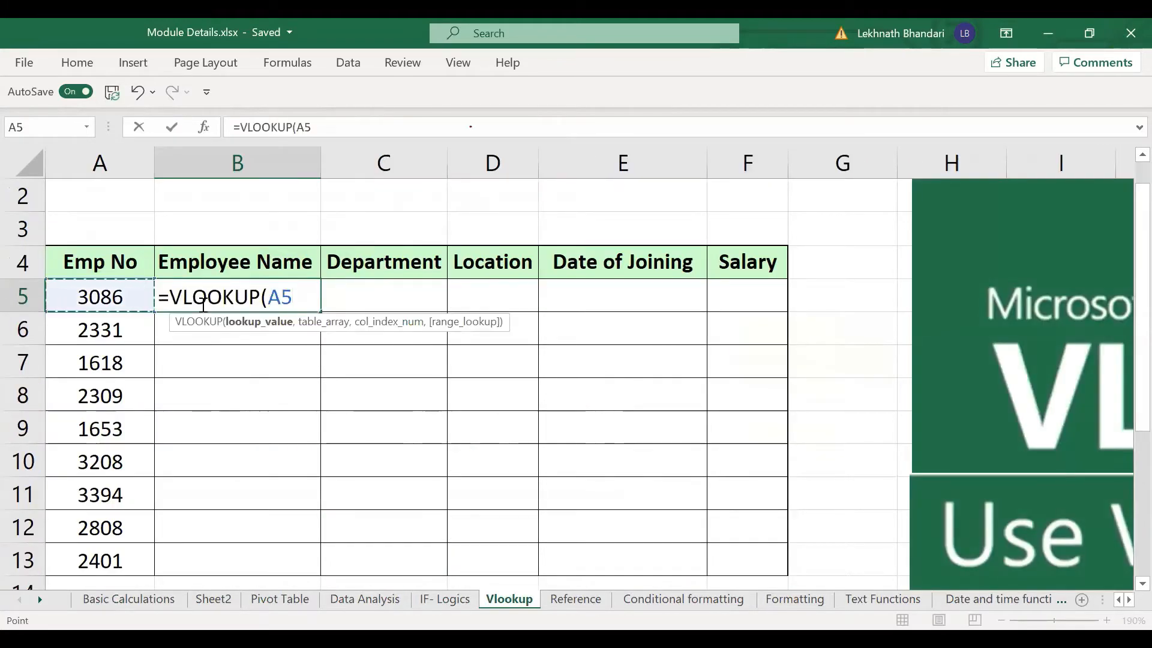
{"action": "type", "text": ","}
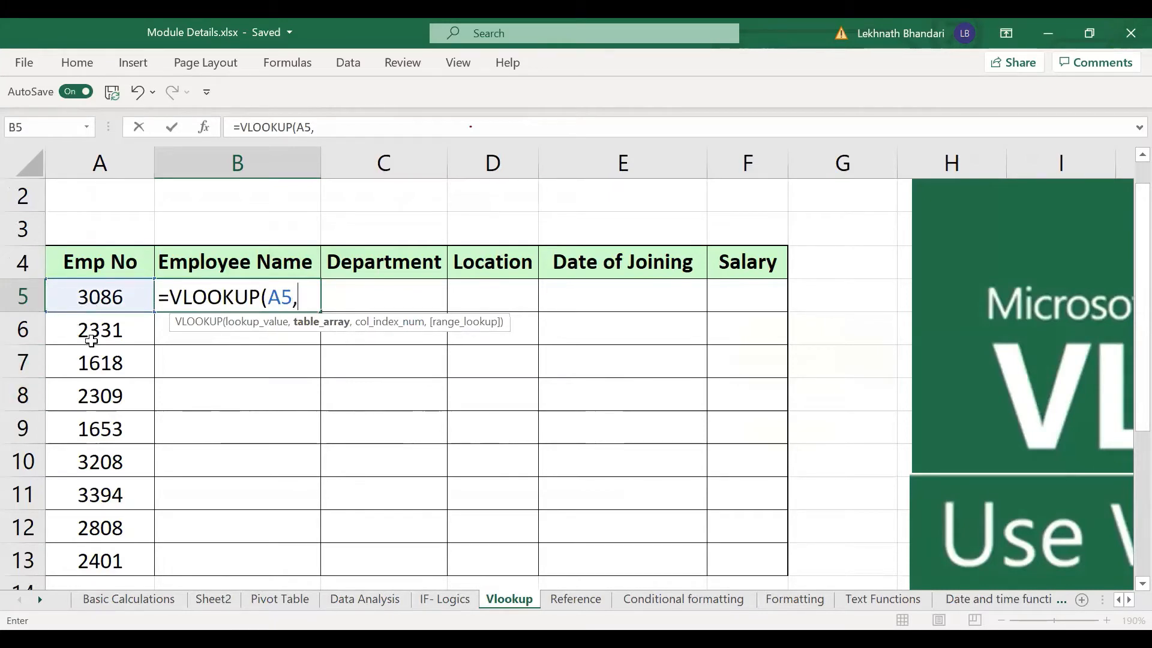
{"action": "left_click", "coordinate": [131, 602]}
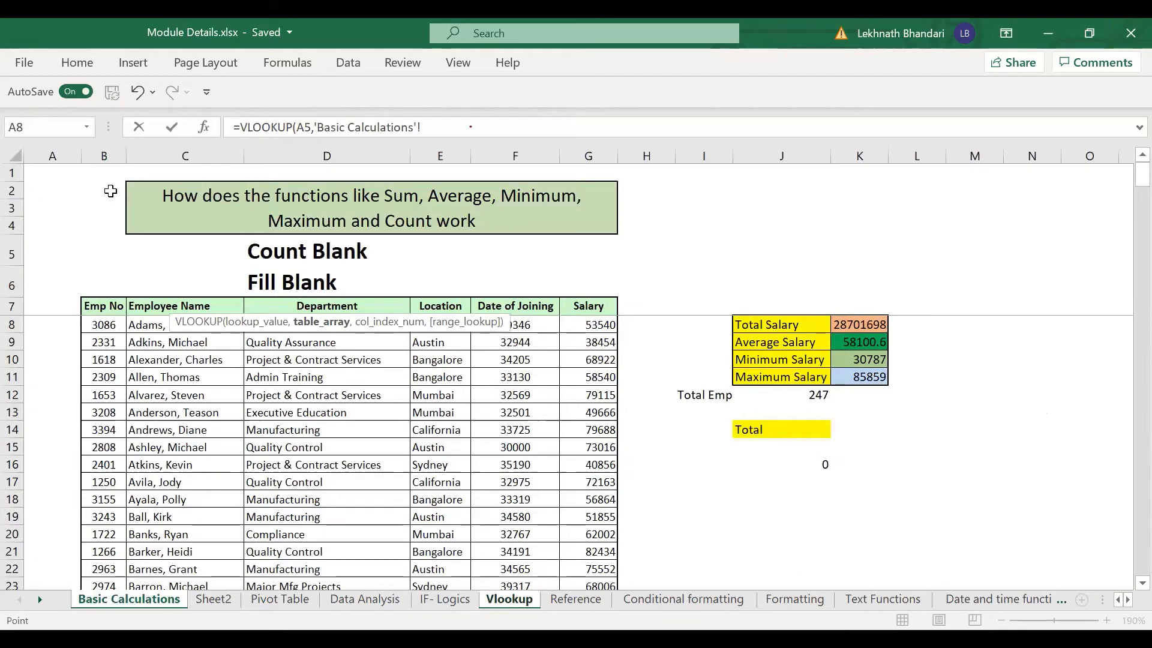
{"action": "left_click", "coordinate": [116, 154]}
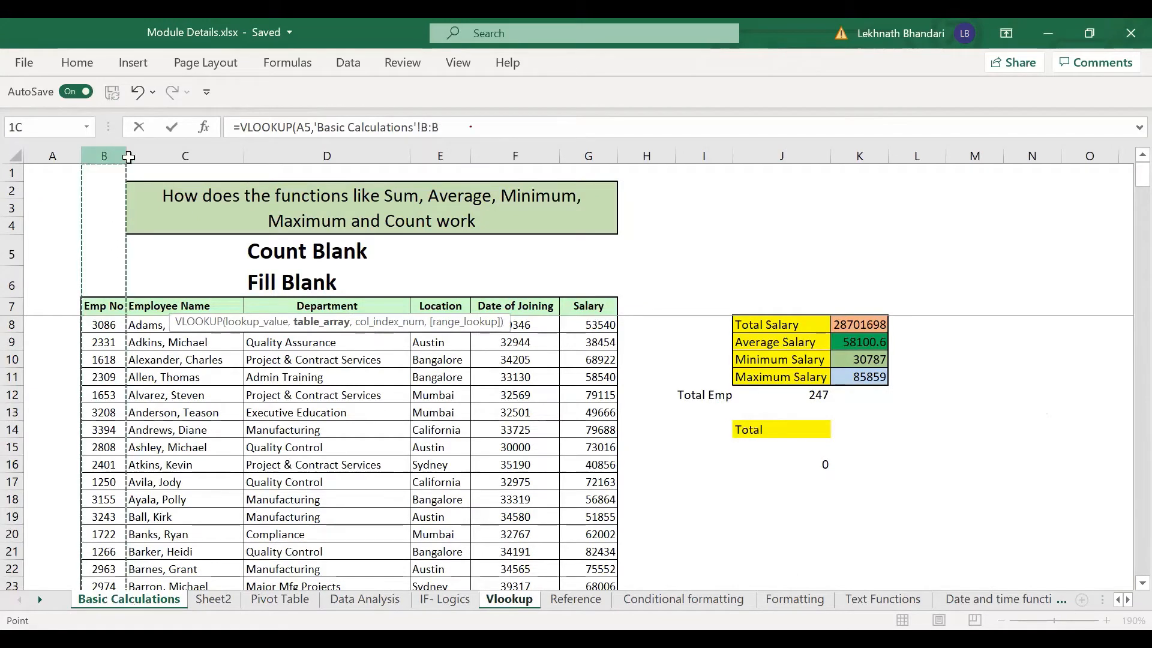
{"action": "left_click_drag", "start_coordinate": [128, 157], "coordinate": [588, 157]}
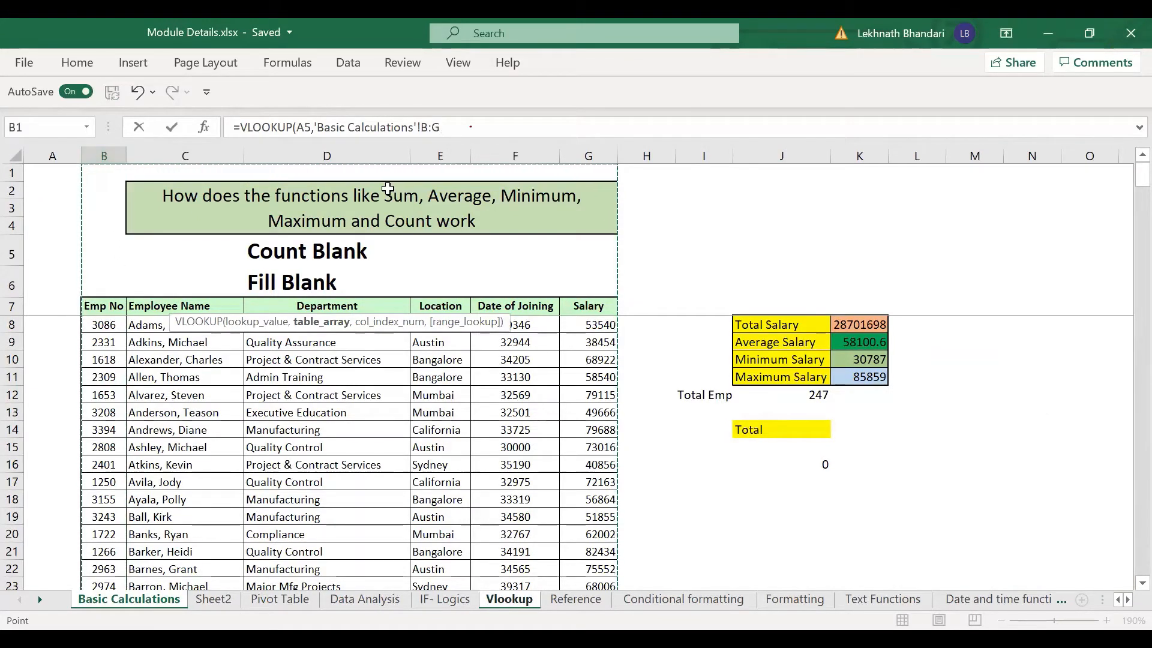
{"action": "type", "text": ","}
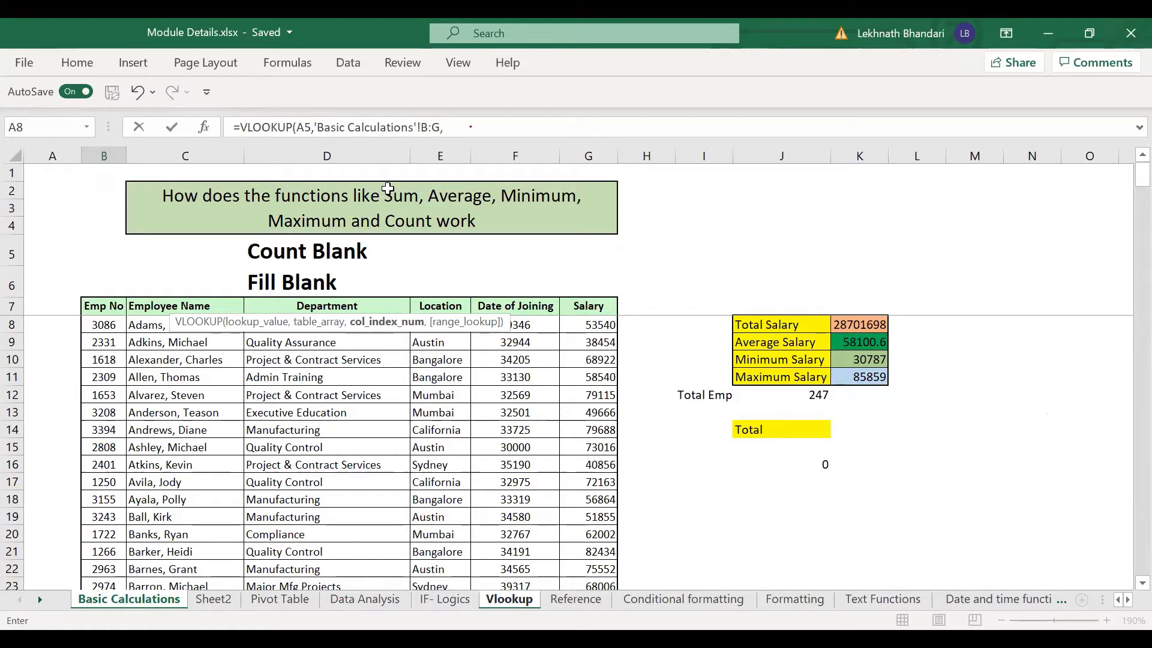
- Complete the B5 VLOOKUP formula with column index 2 and range lookup 0 for an exact match
{"action": "type", "text": "2"}
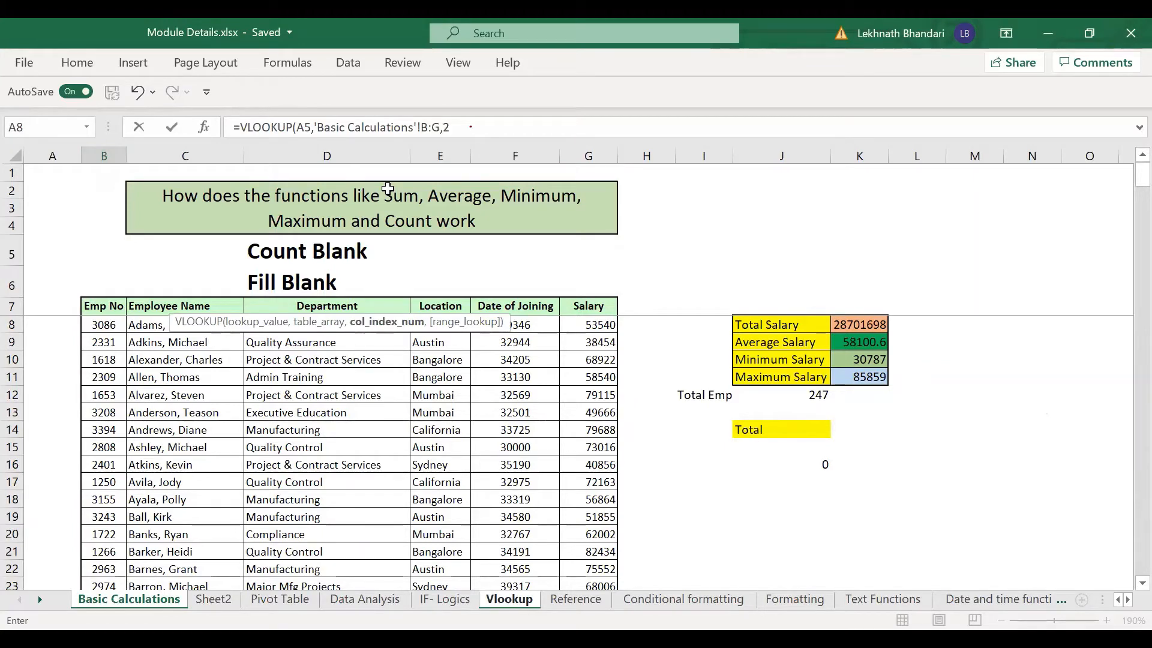
{"action": "type", "text": ","}
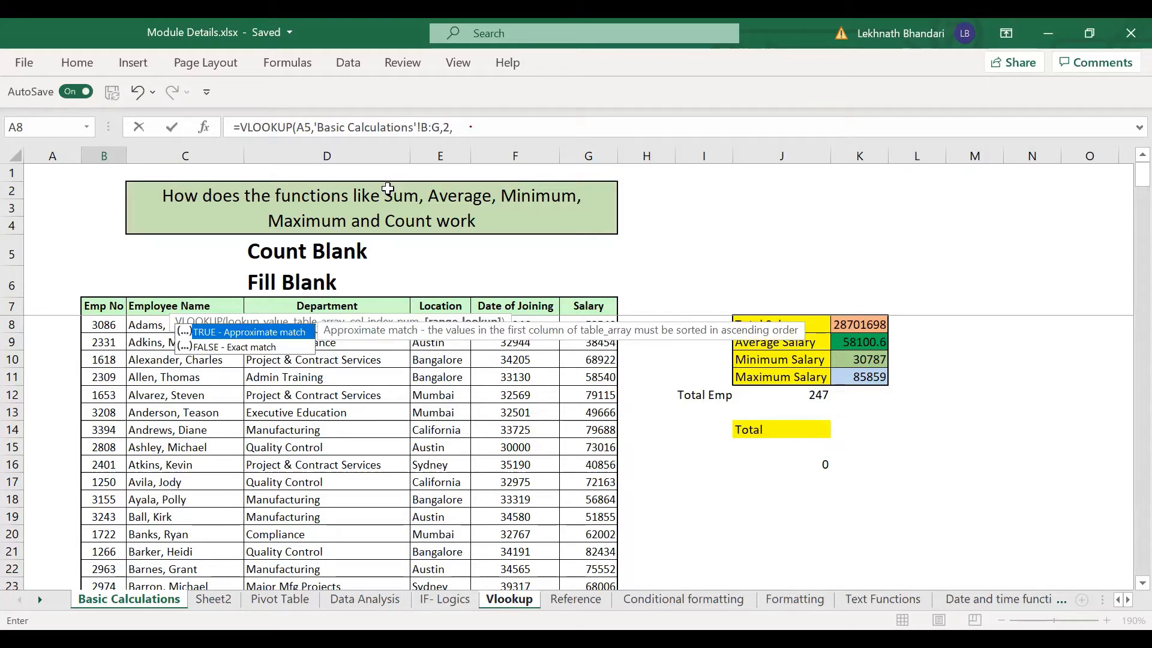
{"action": "type", "text": ")"}
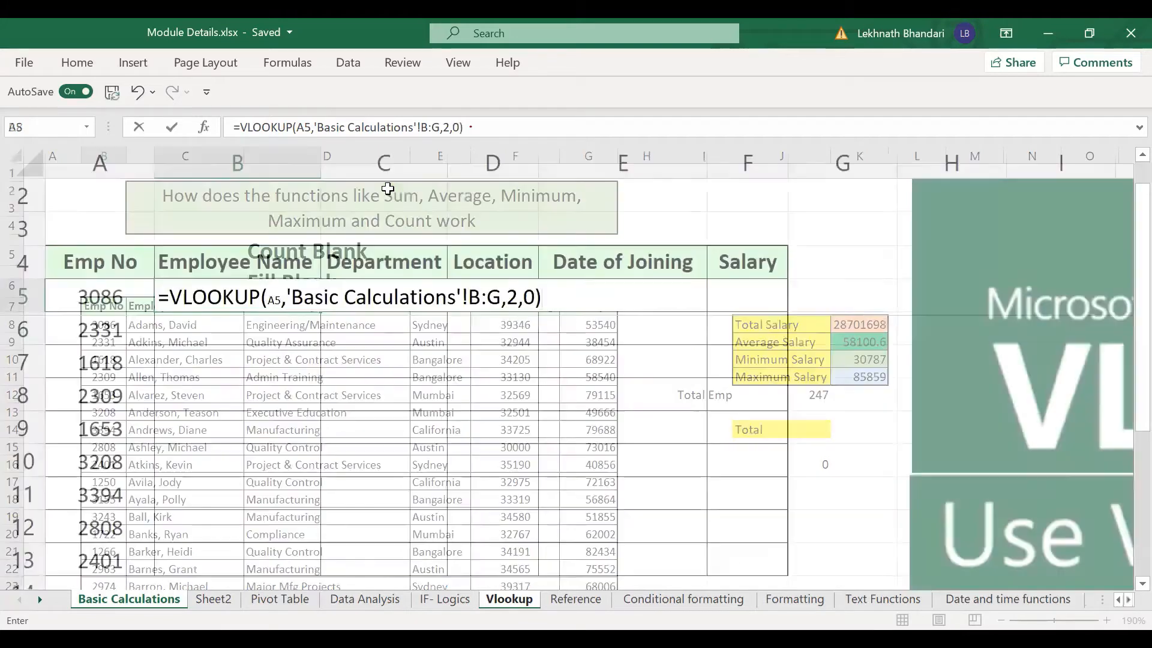
{"action": "key", "text": "Return"}
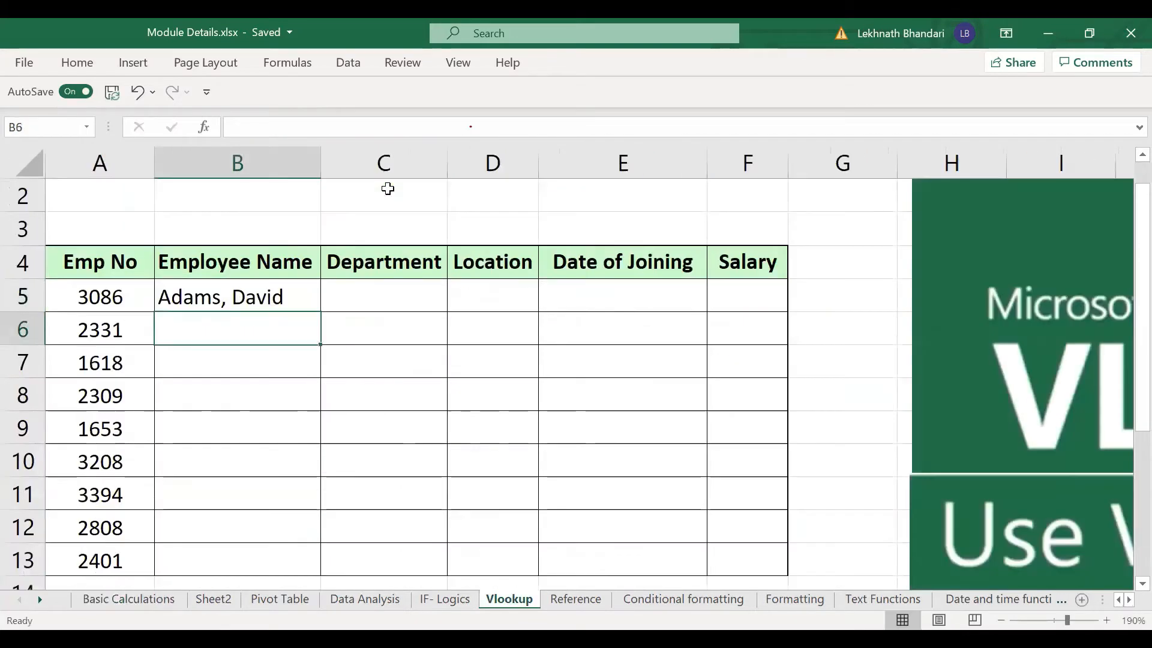
{"action": "key", "text": "Up"}
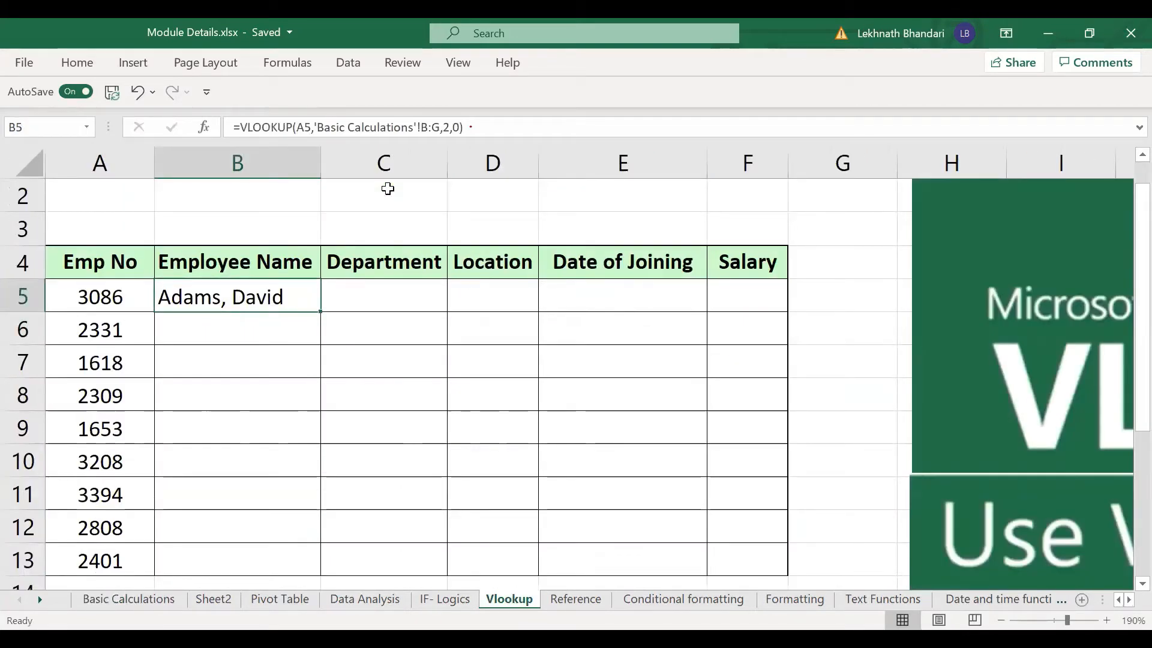
{"action": "key", "text": "Right"}
{"action": "key", "text": "Left"}
{"action": "key", "text": "shift+Right"}
{"action": "key", "text": "shift+Right"}
{"action": "key", "text": "shift+Right"}
{"action": "key", "text": "shift+Right"}
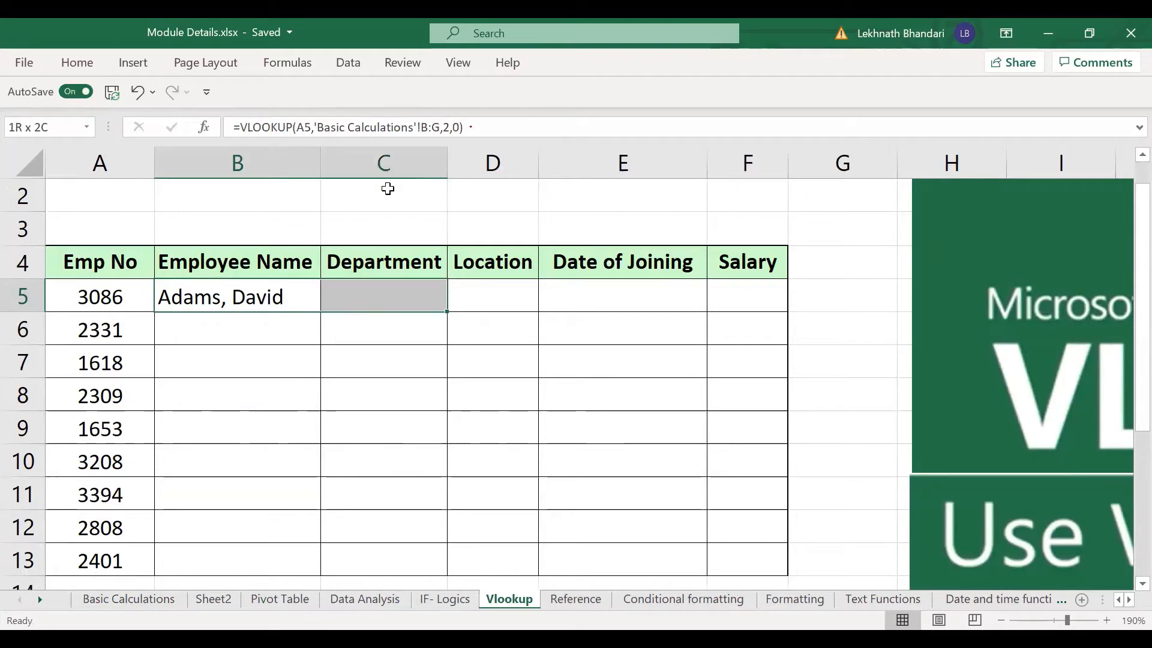
{"action": "key", "text": "ctrl+d"}
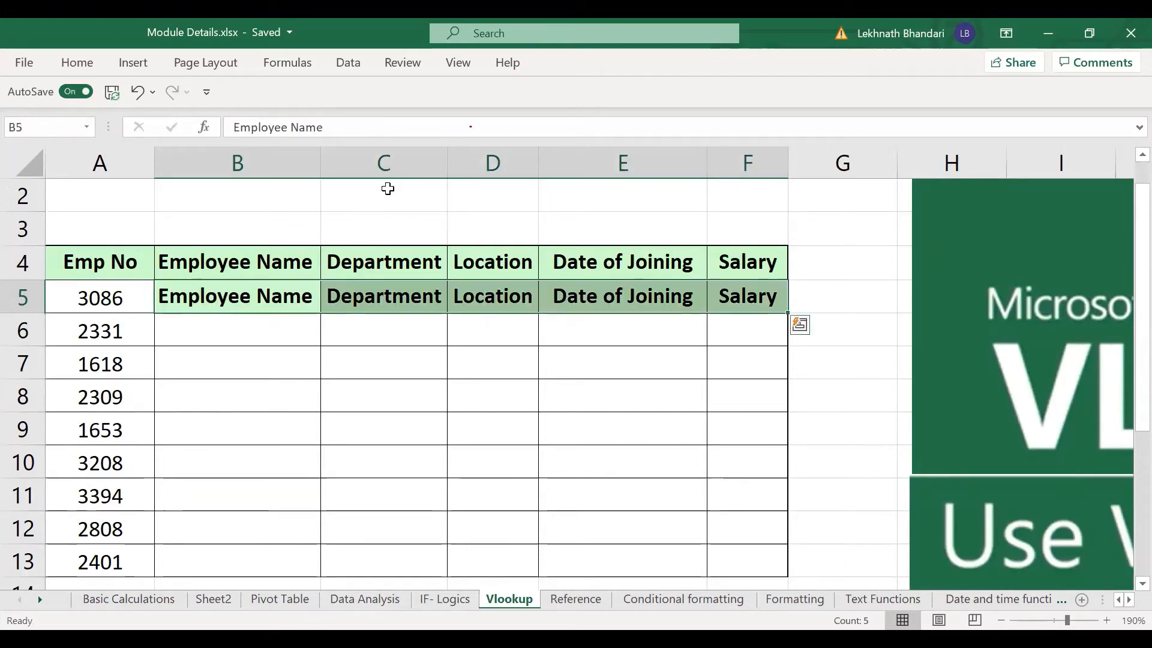
{"action": "key", "text": "ctrl+z"}
- Fill the B5 VLOOKUP formula across row 5 to the Department, Location, Date of Joining and Salary cells C5:F5
{"action": "key", "text": "Down"}
{"action": "key", "text": "Up"}
{"action": "key", "text": "shift+Right"}
{"action": "key", "text": "shift+Right"}
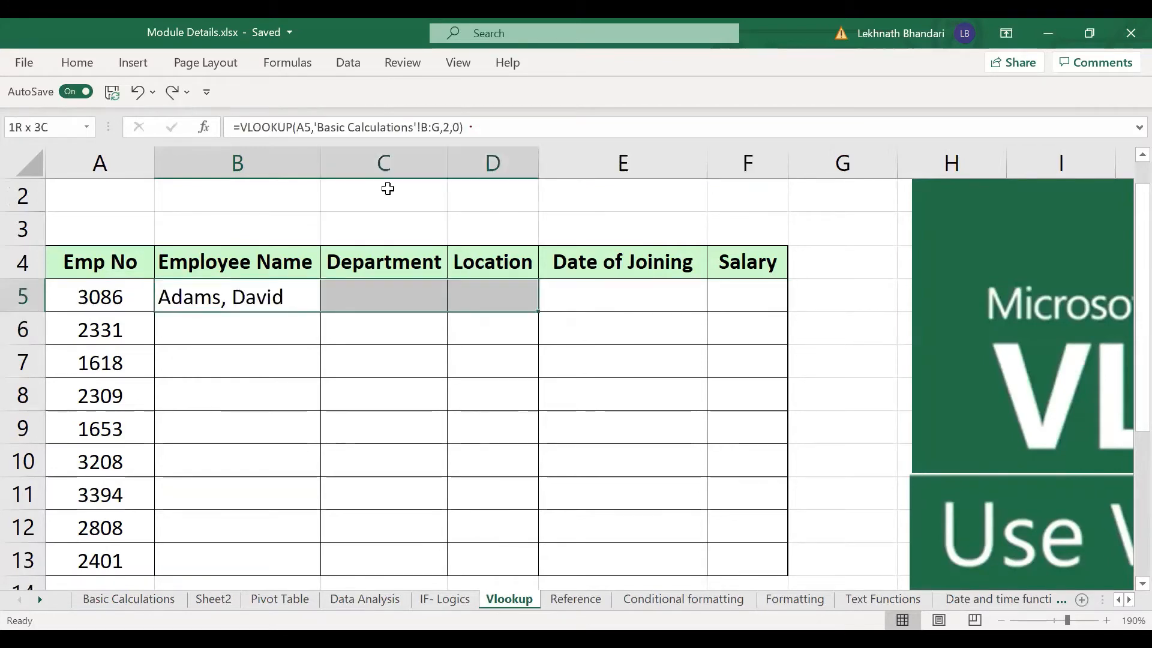
{"action": "key", "text": "shift+Right"}
{"action": "key", "text": "shift+Right"}
{"action": "key", "text": "ctrl+r"}
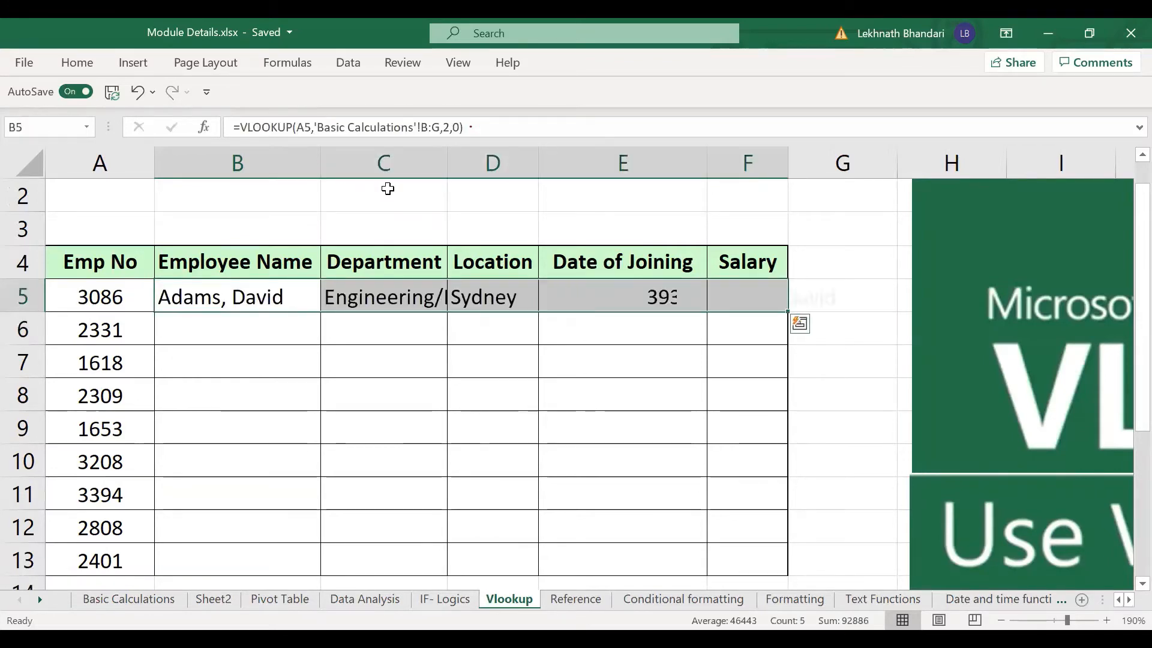
- Examine the copied formula in C5 and compare its lookup value and table array references with those in B5
{"action": "key", "text": "Down"}
{"action": "key", "text": "Up"}
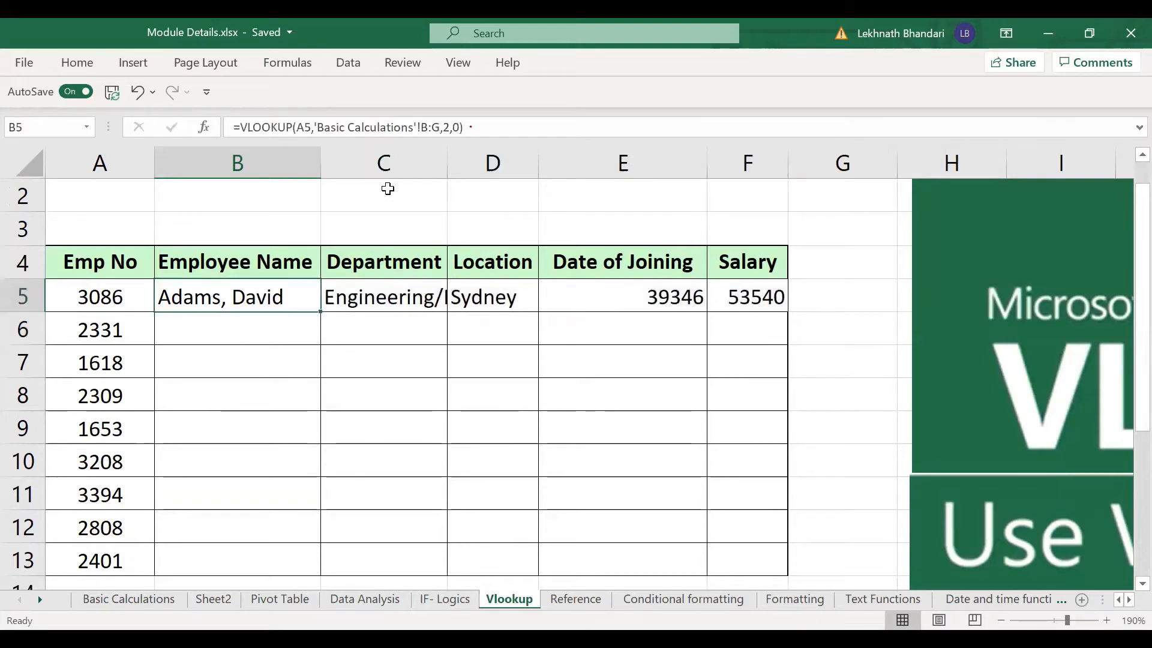
{"action": "key", "text": "Up"}
{"action": "key", "text": "Right"}
{"action": "key", "text": "Down"}
{"action": "key", "text": "Left"}
{"action": "key", "text": "Up"}
{"action": "key", "text": "Down"}
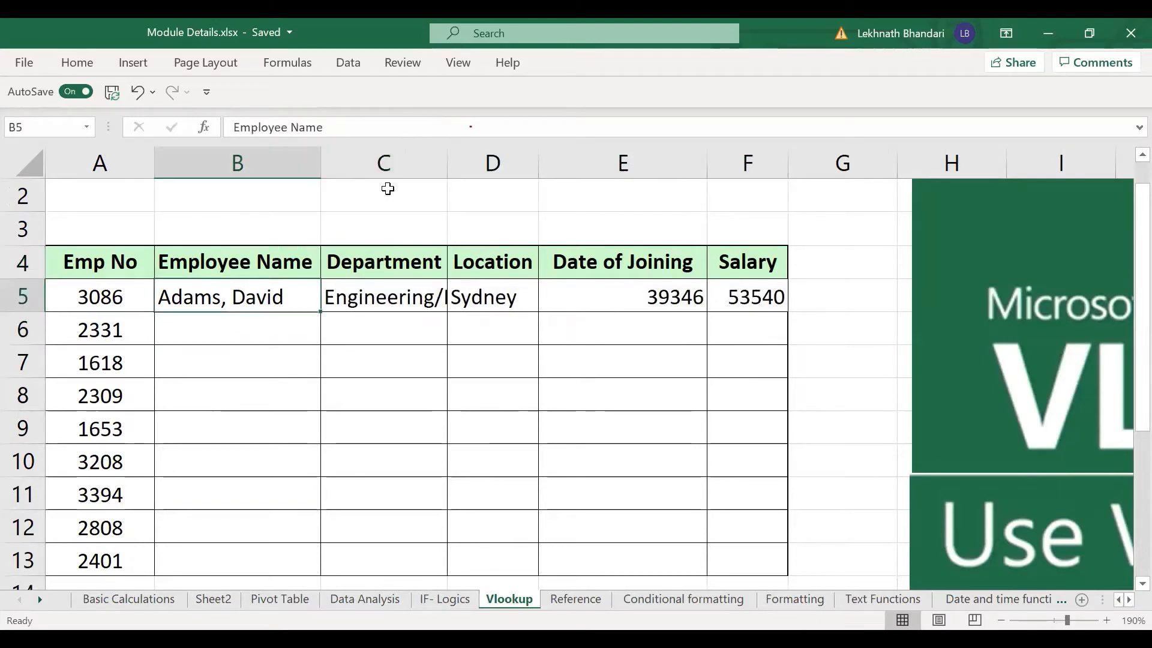
{"action": "key", "text": "Right"}
{"action": "key", "text": "Left"}
{"action": "key", "text": "Right"}
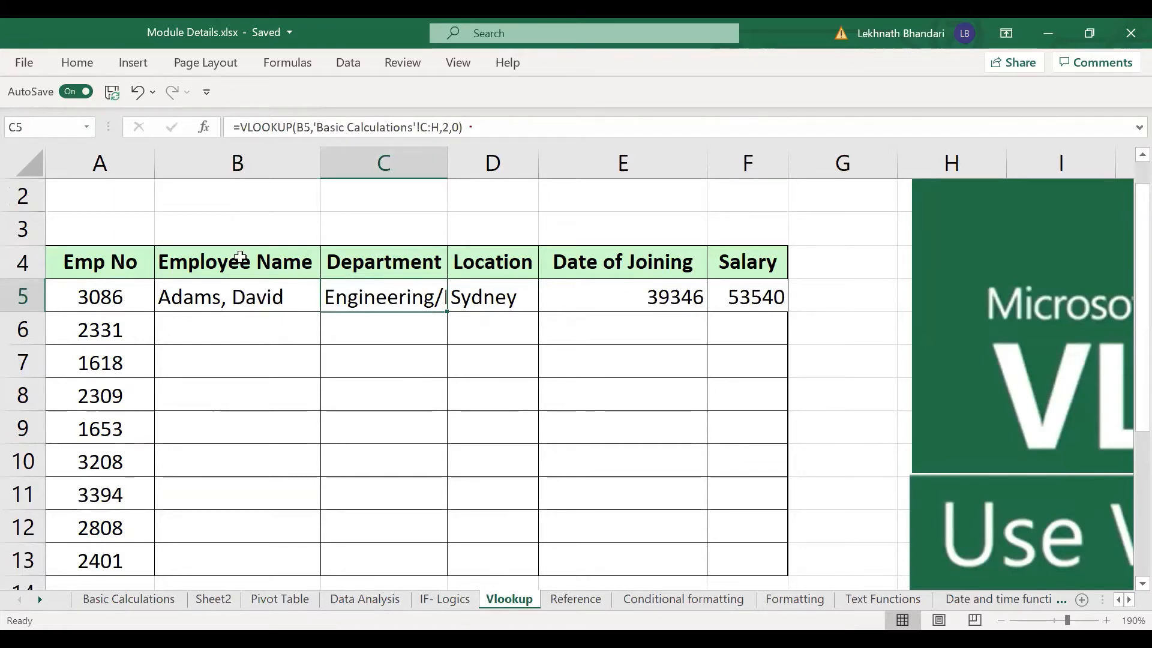
{"action": "key", "text": "F2"}
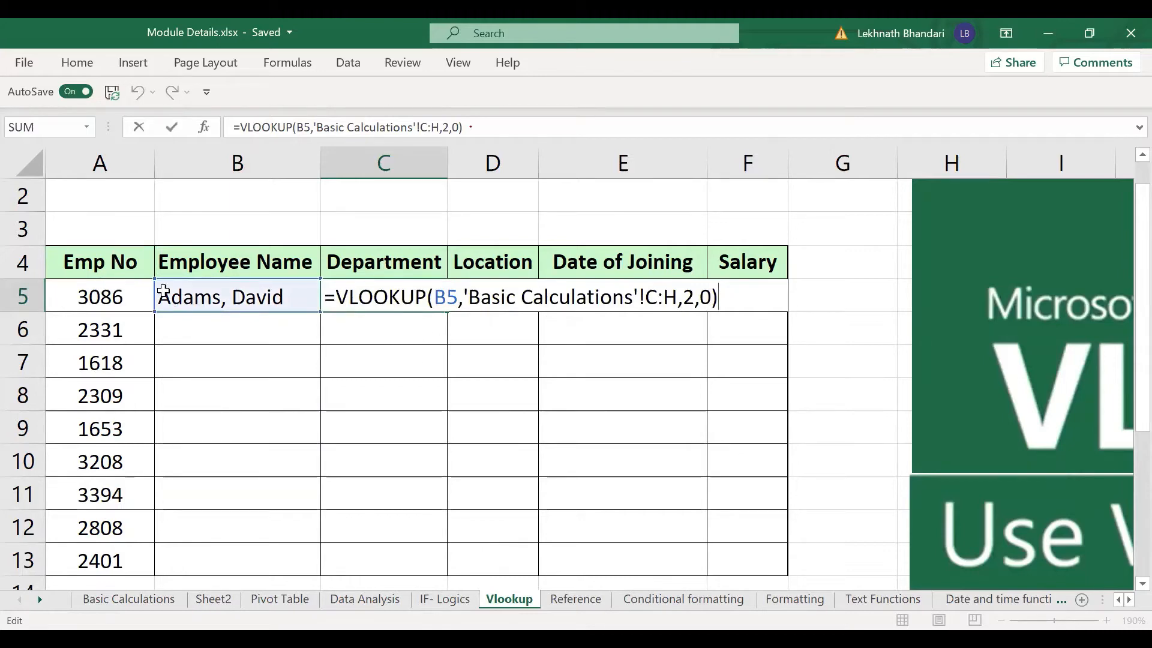
{"action": "key", "text": "ctrl+Return"}
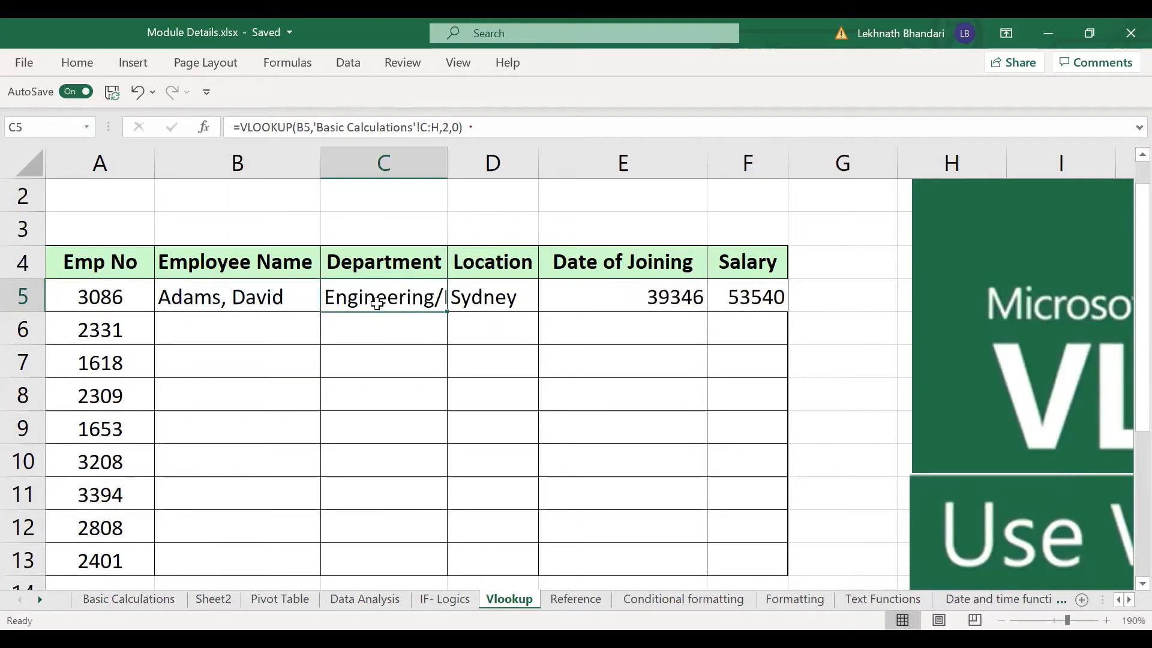
- Make the lookup value in the B5 VLOOKUP formula an absolute reference, $A$5
{"action": "left_click", "coordinate": [253, 294]}
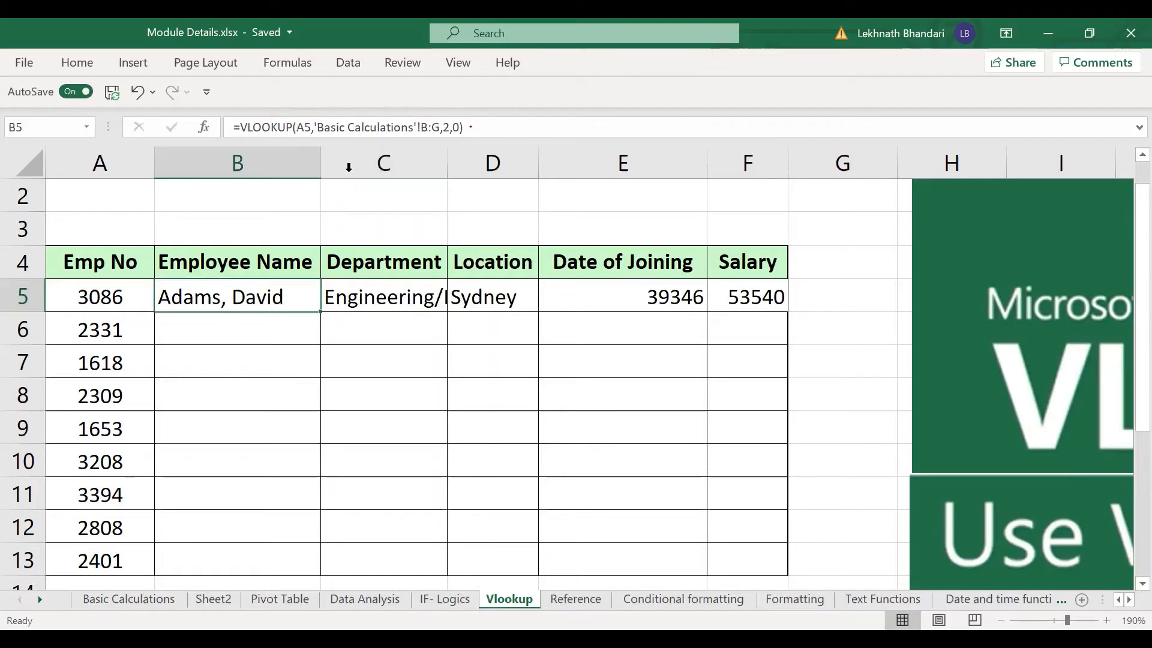
{"action": "double_click", "coordinate": [303, 128]}
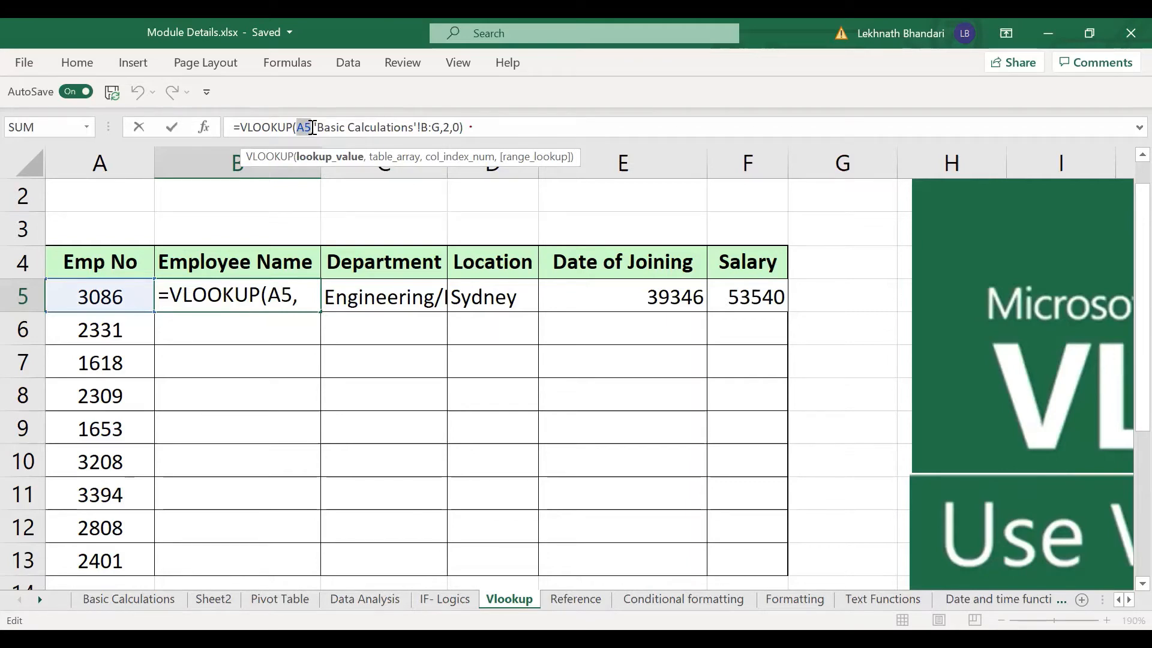
{"action": "key", "text": "alt"}
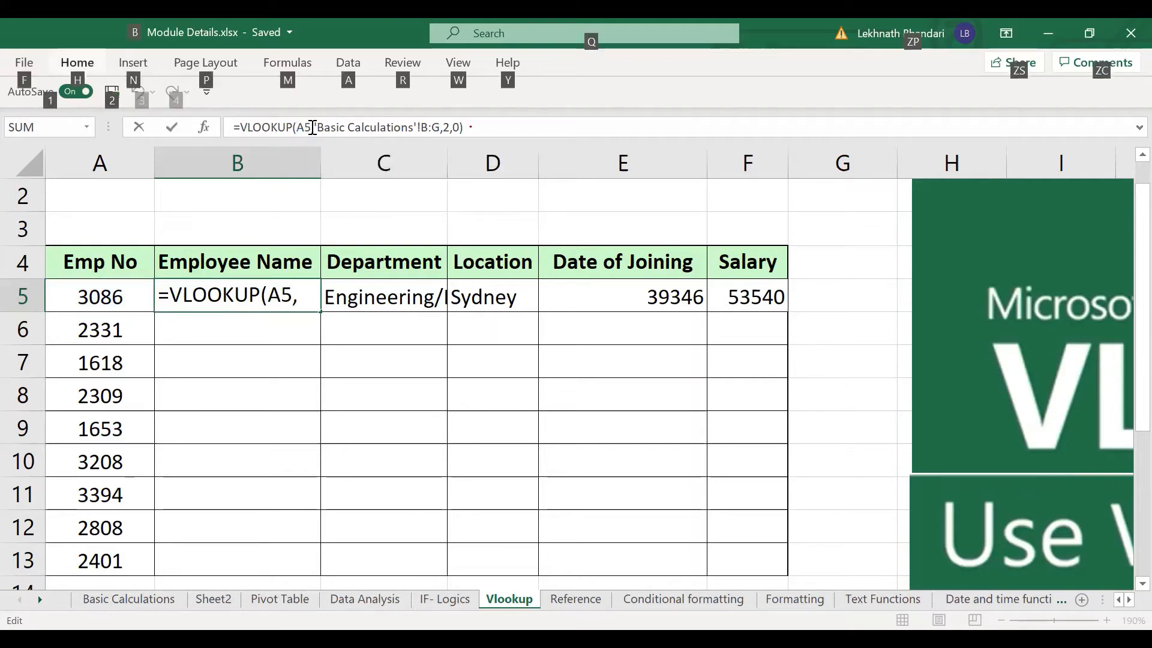
{"action": "key", "text": "h"}
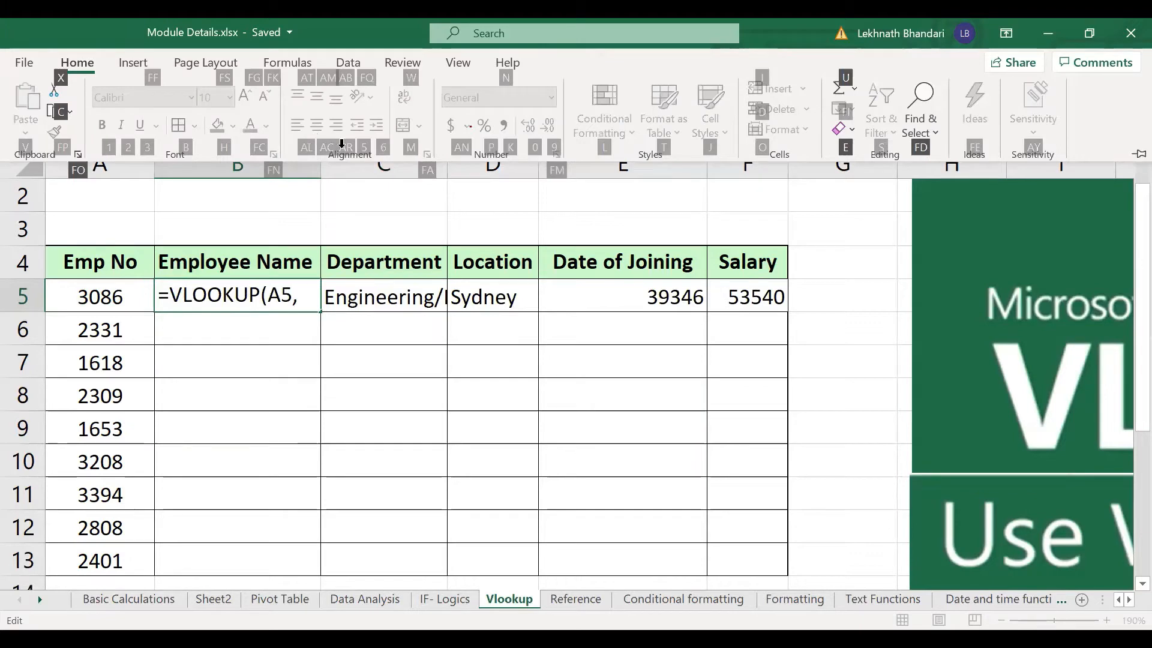
{"action": "key", "text": "Escape"}
{"action": "key", "text": "Escape"}
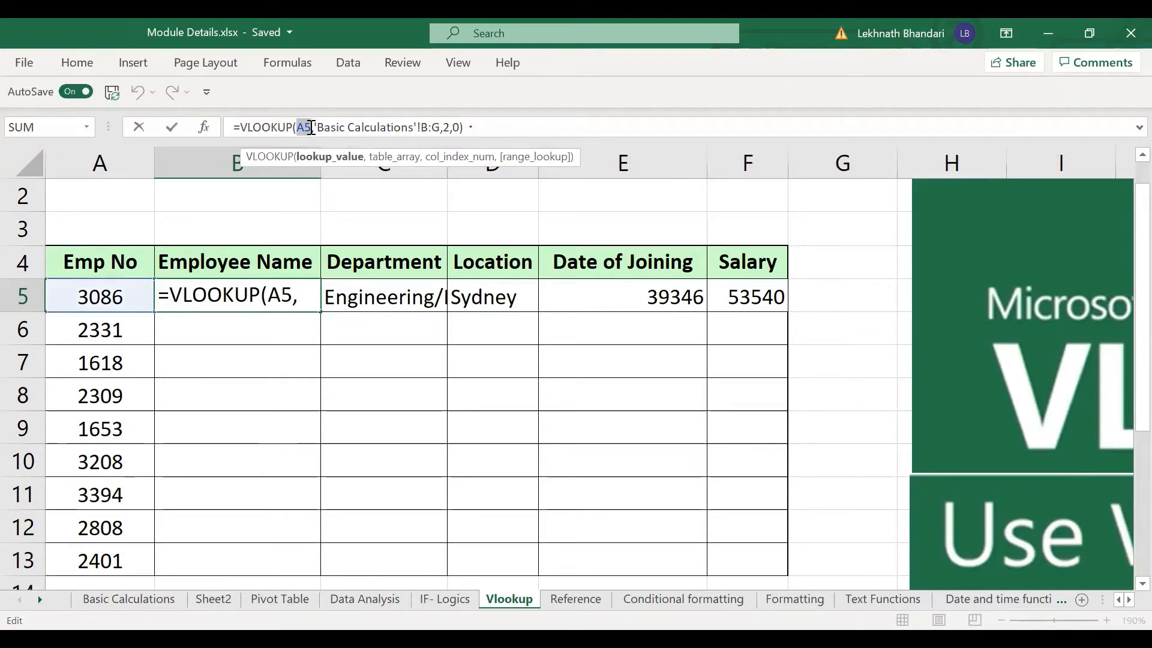
{"action": "key", "text": "F4"}
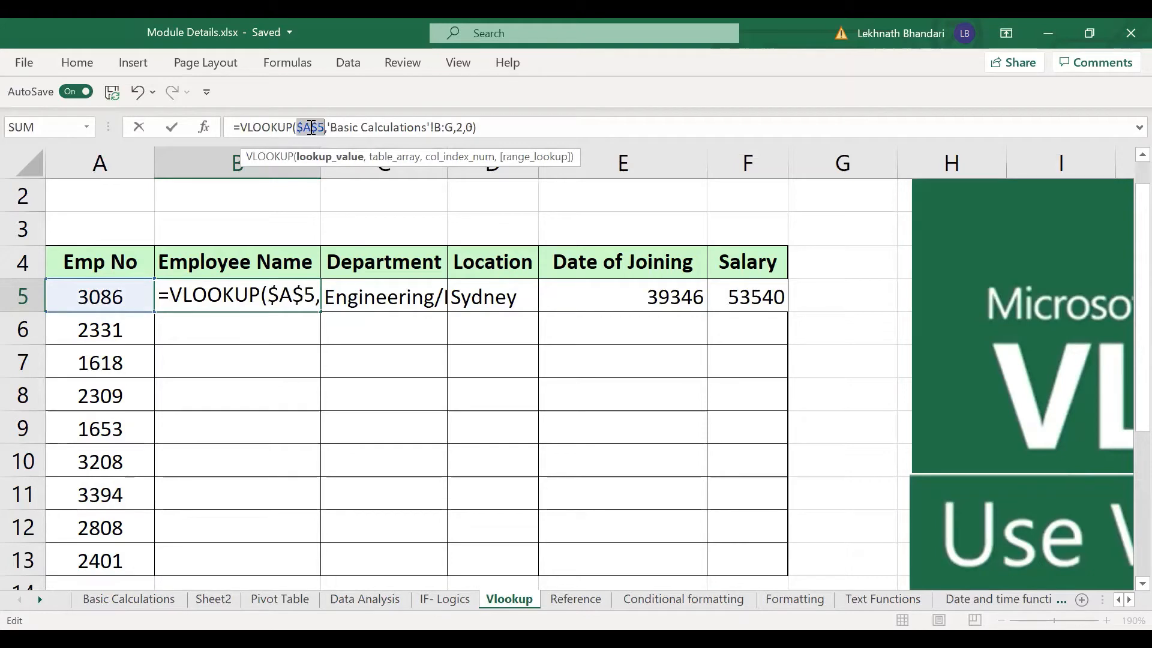
{"action": "key", "text": "Return"}
{"action": "key", "text": "Up"}
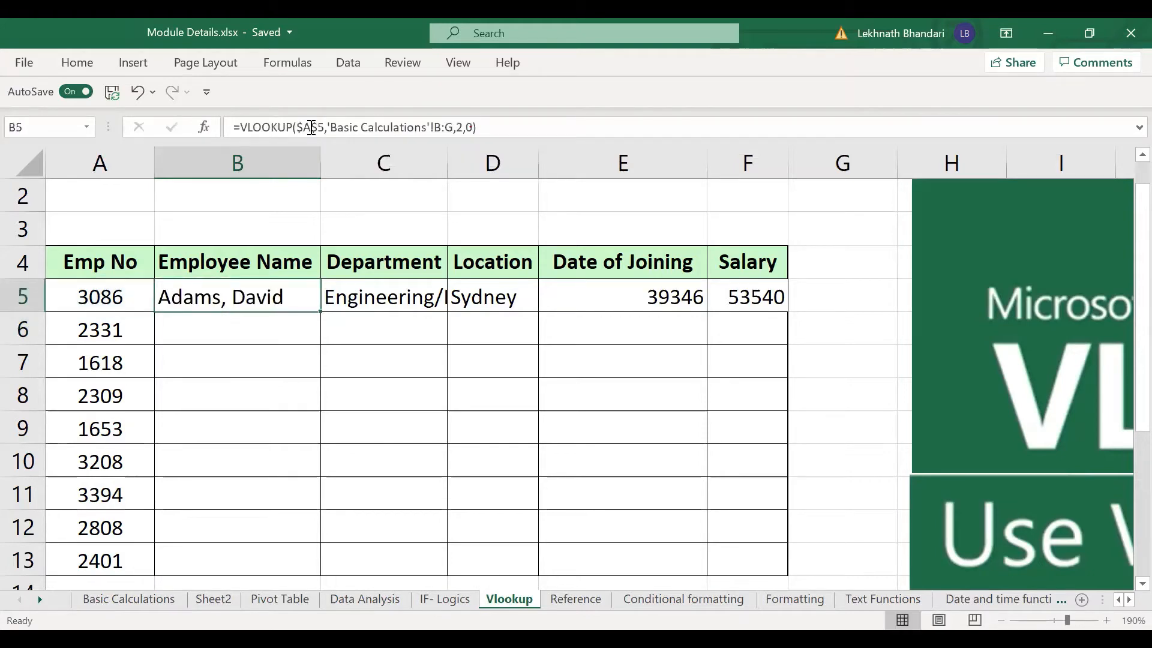
- Fill the B5 formula with the locked lookup value across to C5:F5 and compare the copy in C5 with B5
{"action": "key", "text": "shift+Right"}
{"action": "key", "text": "shift+Right"}
{"action": "key", "text": "shift+Right"}
{"action": "key", "text": "shift+Right"}
{"action": "key", "text": "ctrl+r"}
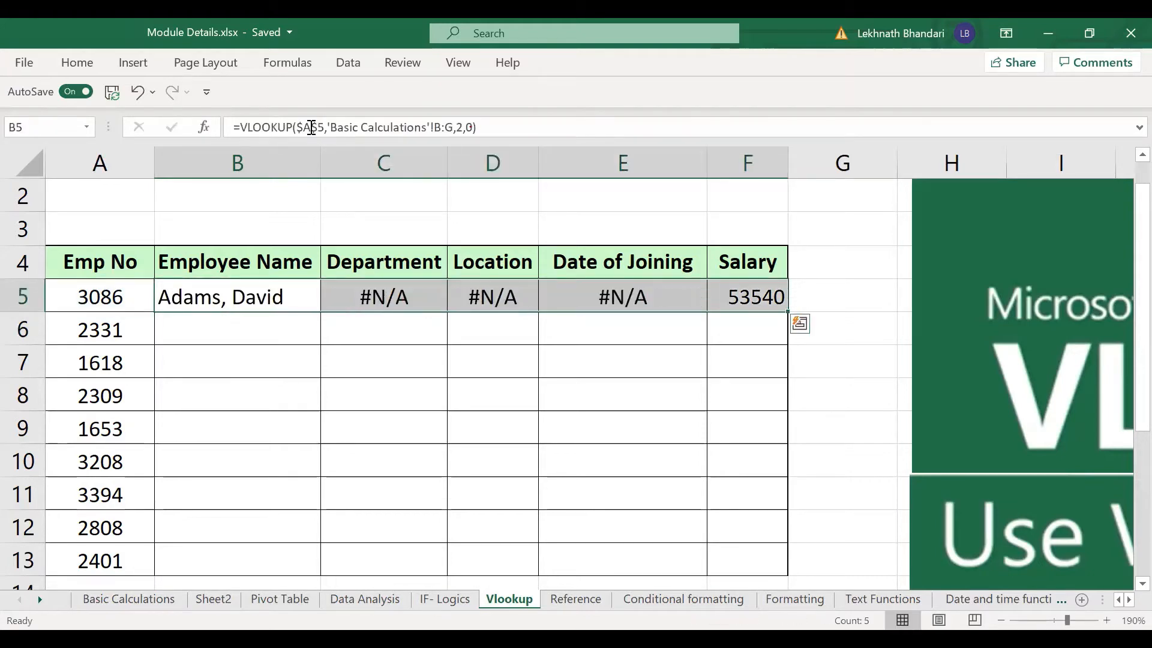
{"action": "key", "text": "Right"}
{"action": "key", "text": "Left"}
{"action": "key", "text": "Right"}
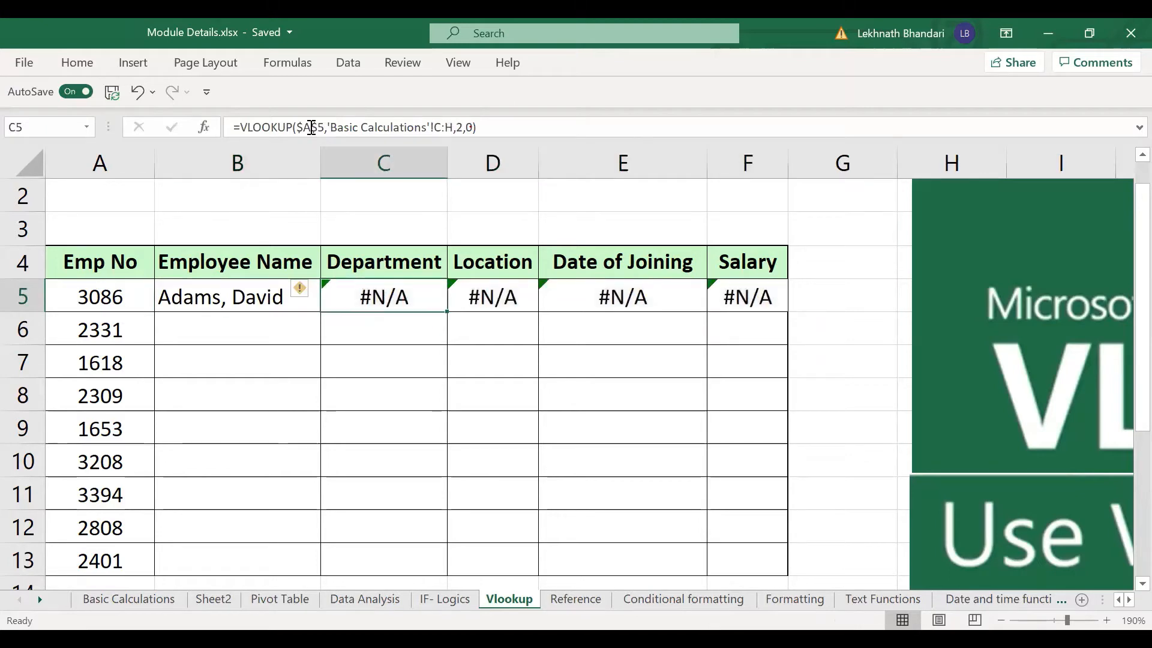
{"action": "key", "text": "Left"}
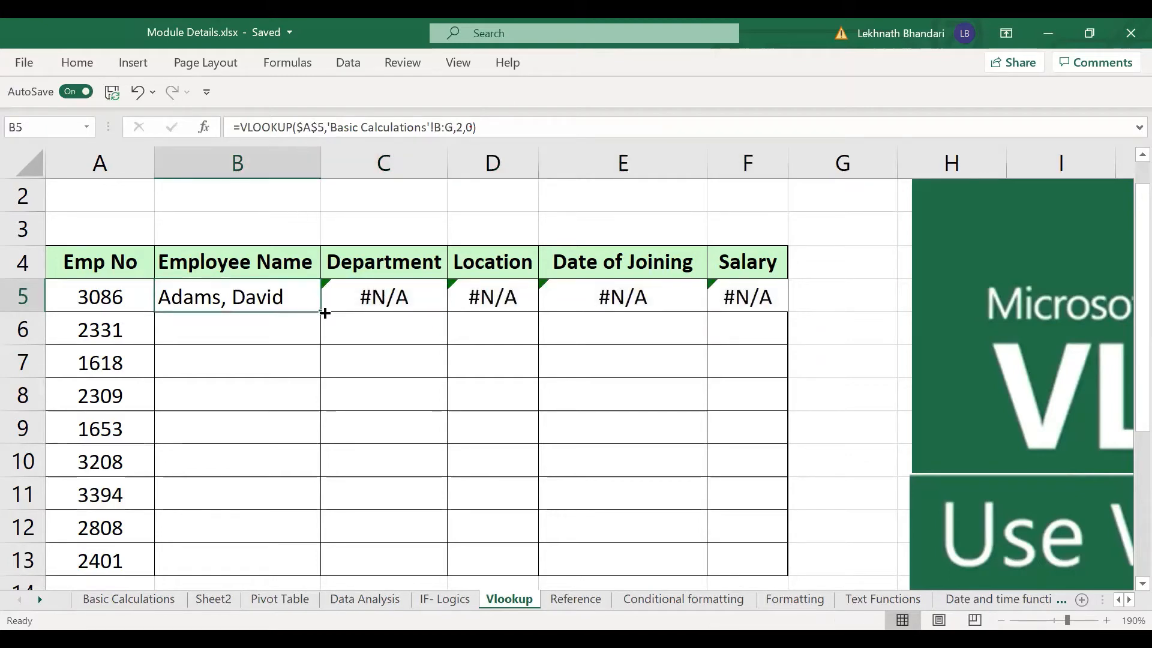
- Copy the B5 formula over C5:F5 once more and recheck the table array references in C5 and B5
{"action": "left_click_drag", "start_coordinate": [320, 311], "coordinate": [753, 300]}
{"action": "left_click", "coordinate": [403, 300]}
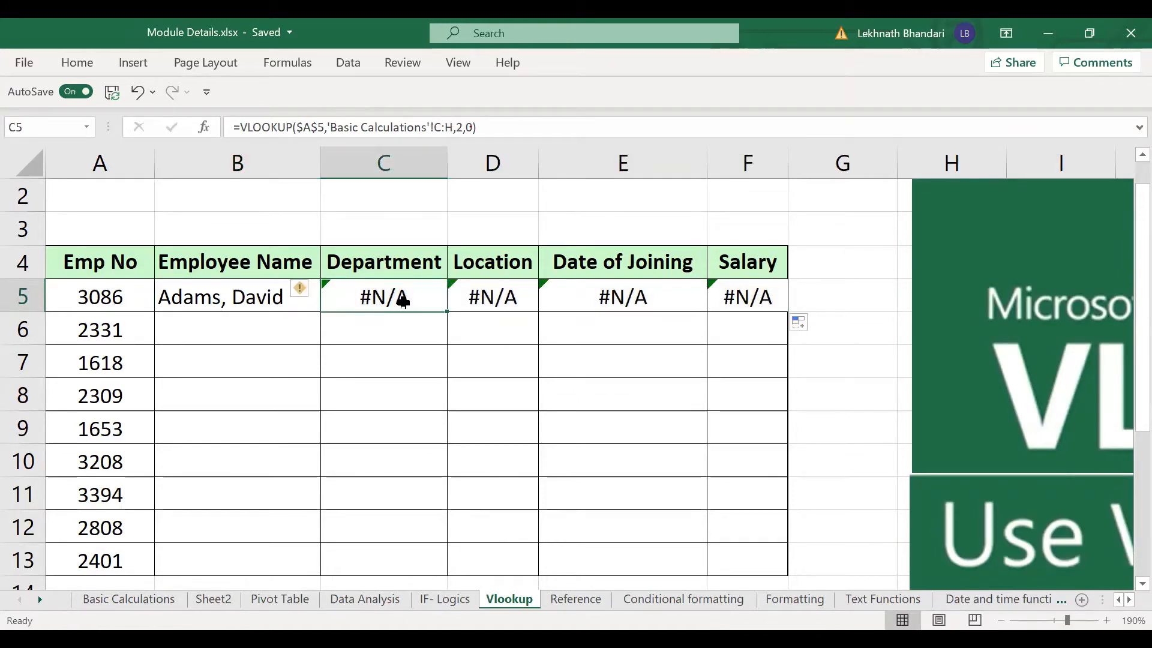
{"action": "left_click", "coordinate": [314, 296]}
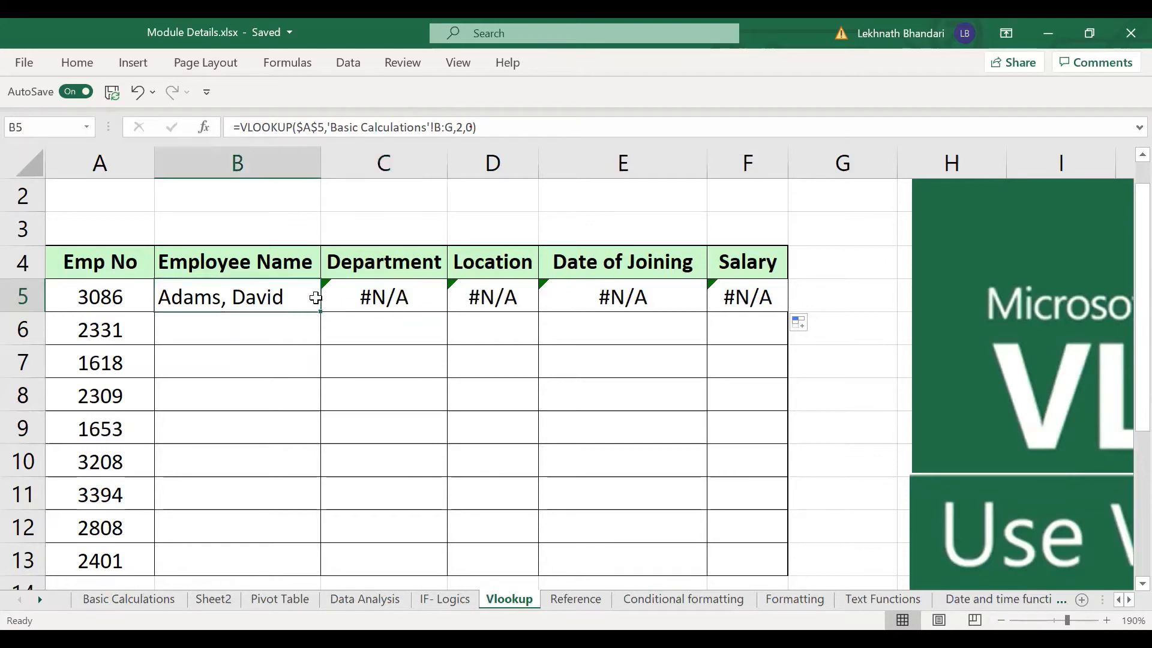
- Set the column index number in the C5 VLOOKUP formula to 3
{"action": "left_click", "coordinate": [375, 294]}
{"action": "double_click", "coordinate": [375, 294]}
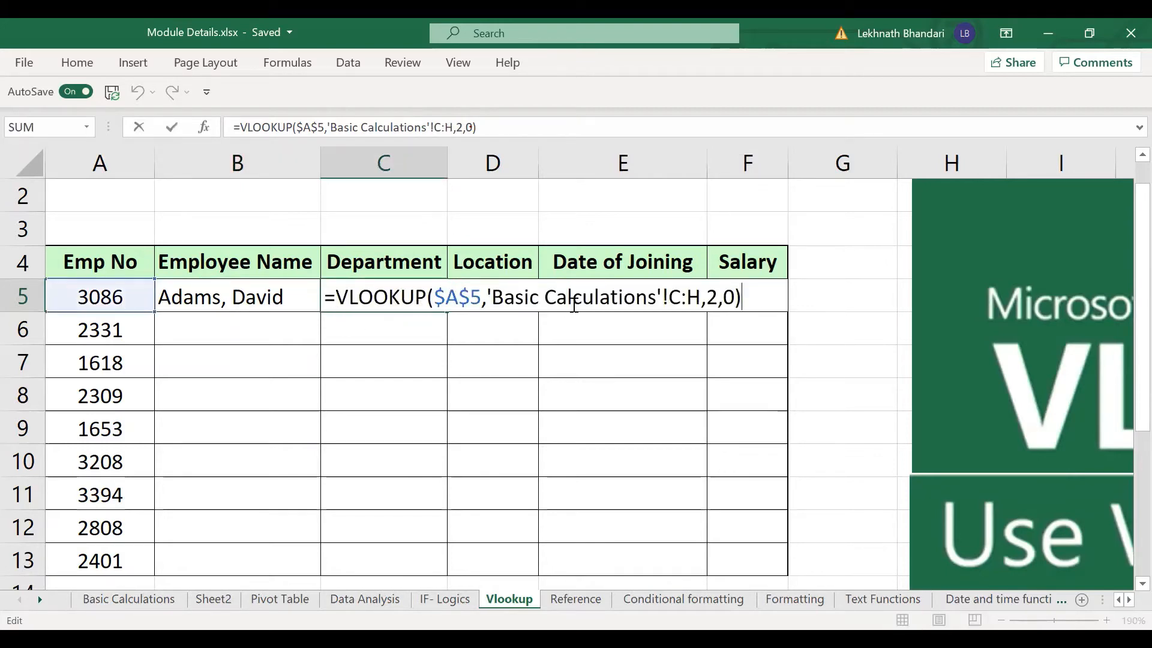
{"action": "left_click", "coordinate": [712, 295]}
{"action": "key", "text": "BackSpace"}
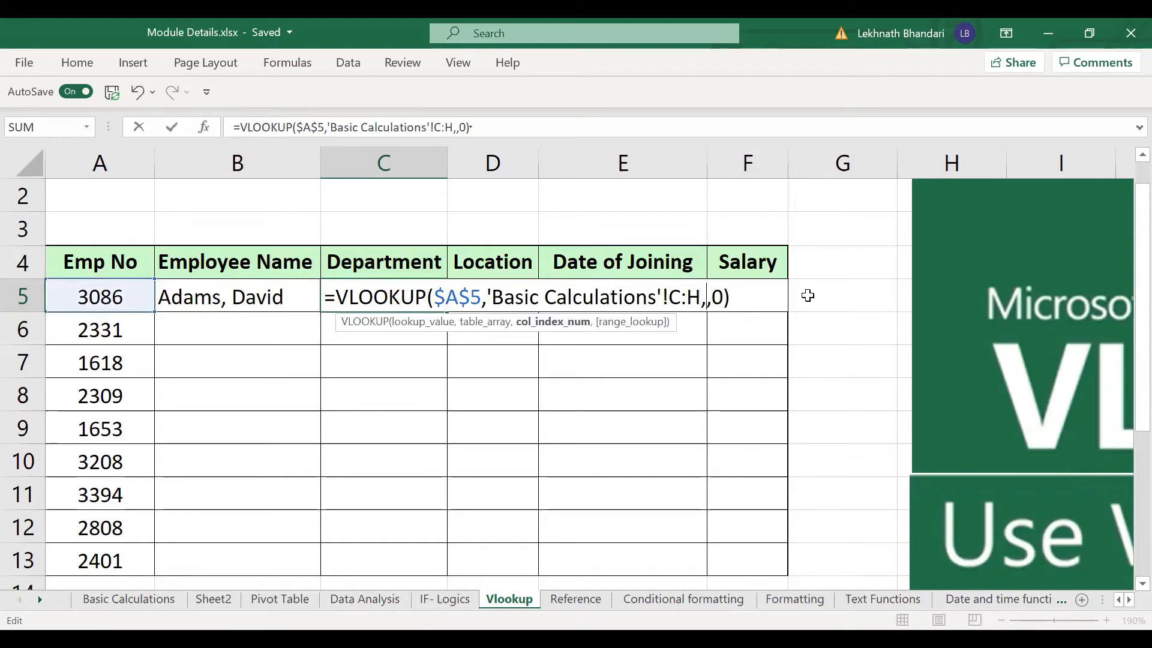
{"action": "type", "text": "3"}
{"action": "key", "text": "Return"}
{"action": "key", "text": "Up"}
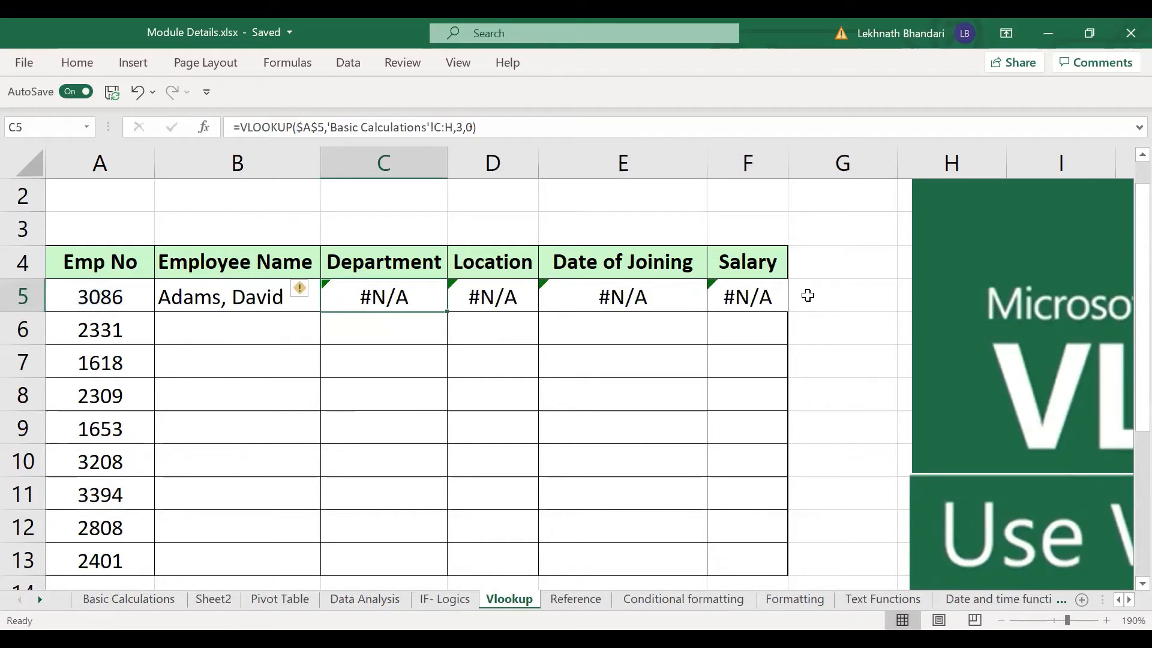
- Examine the C5 formula's C:H table array against the employee table on Basic Calculations, from the Emp No column to Salary
{"action": "double_click", "coordinate": [378, 294]}
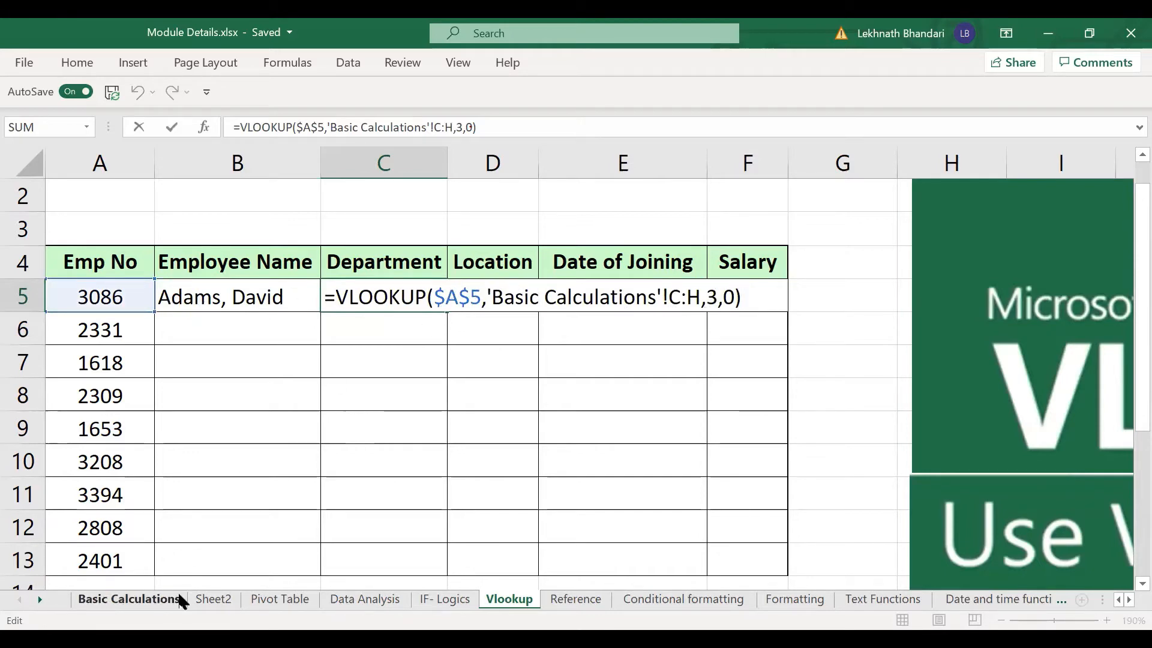
{"action": "key", "text": "Return"}
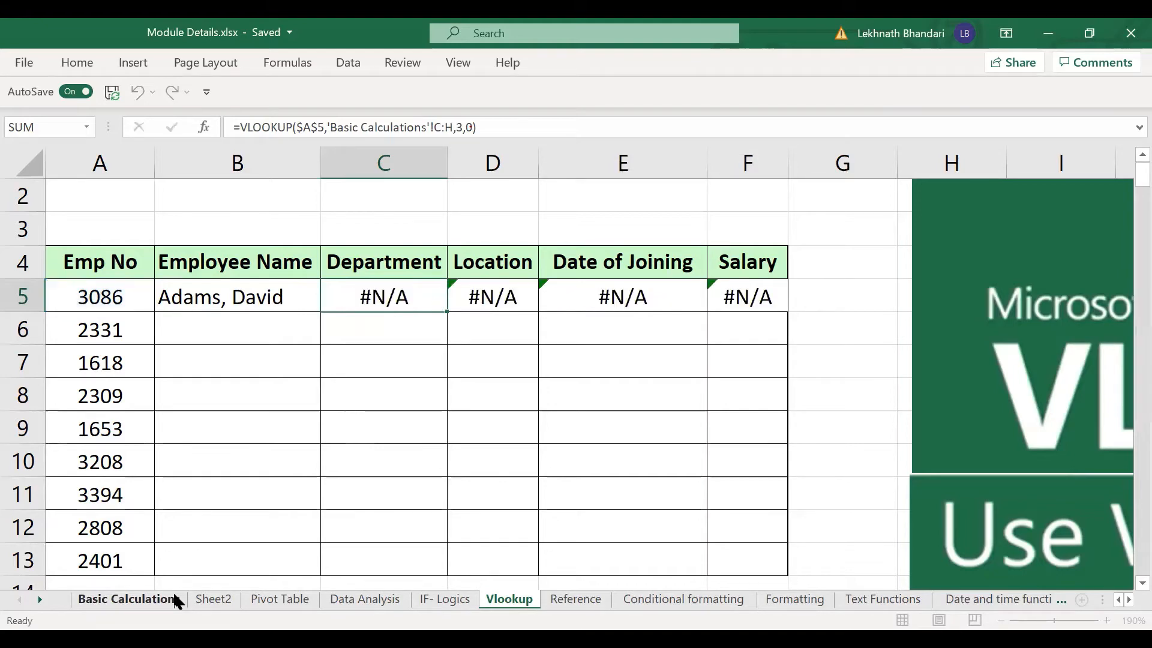
{"action": "left_click", "coordinate": [177, 594]}
{"action": "left_click", "coordinate": [218, 326]}
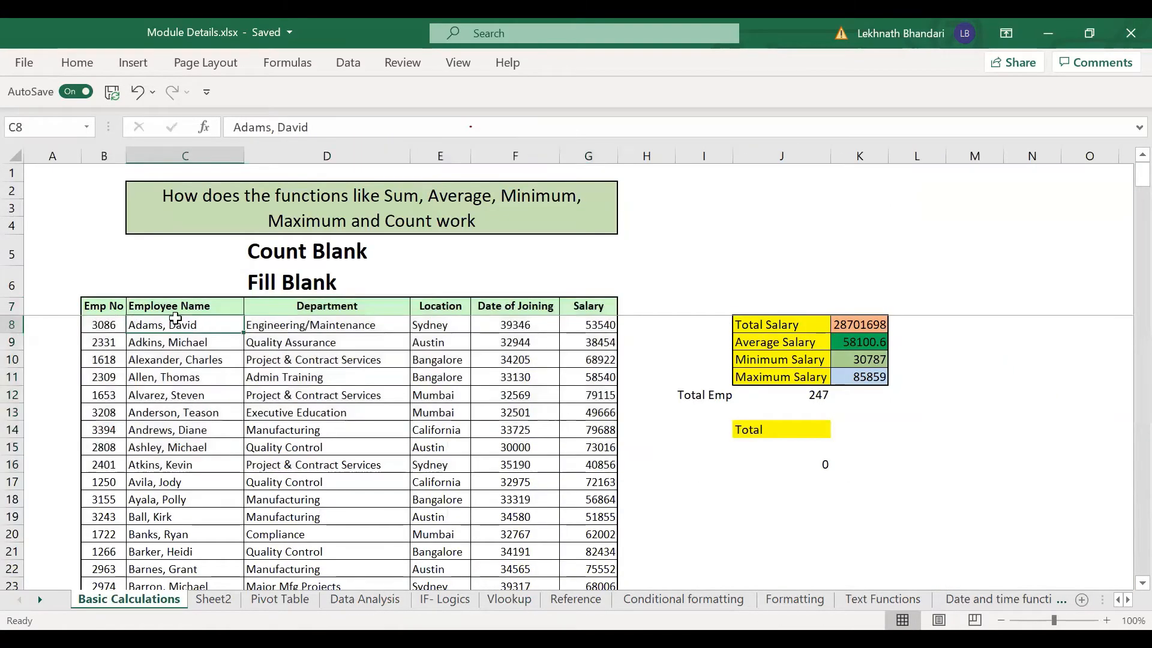
{"action": "left_click", "coordinate": [287, 321]}
{"action": "left_click", "coordinate": [333, 152]}
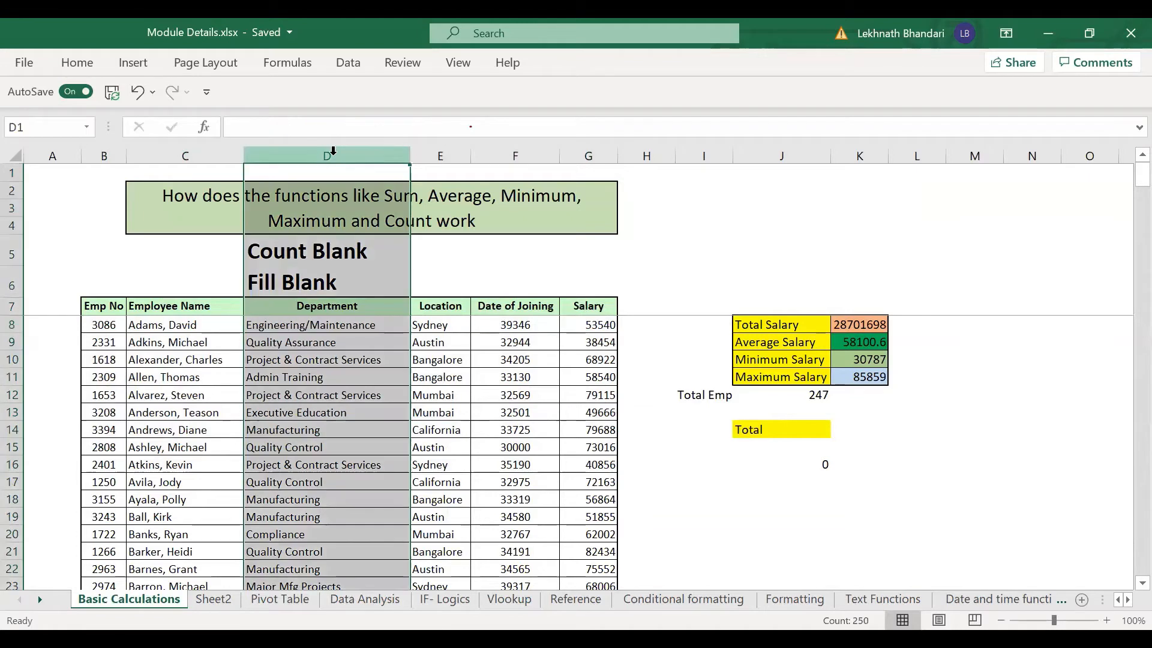
{"action": "left_click", "coordinate": [287, 326]}
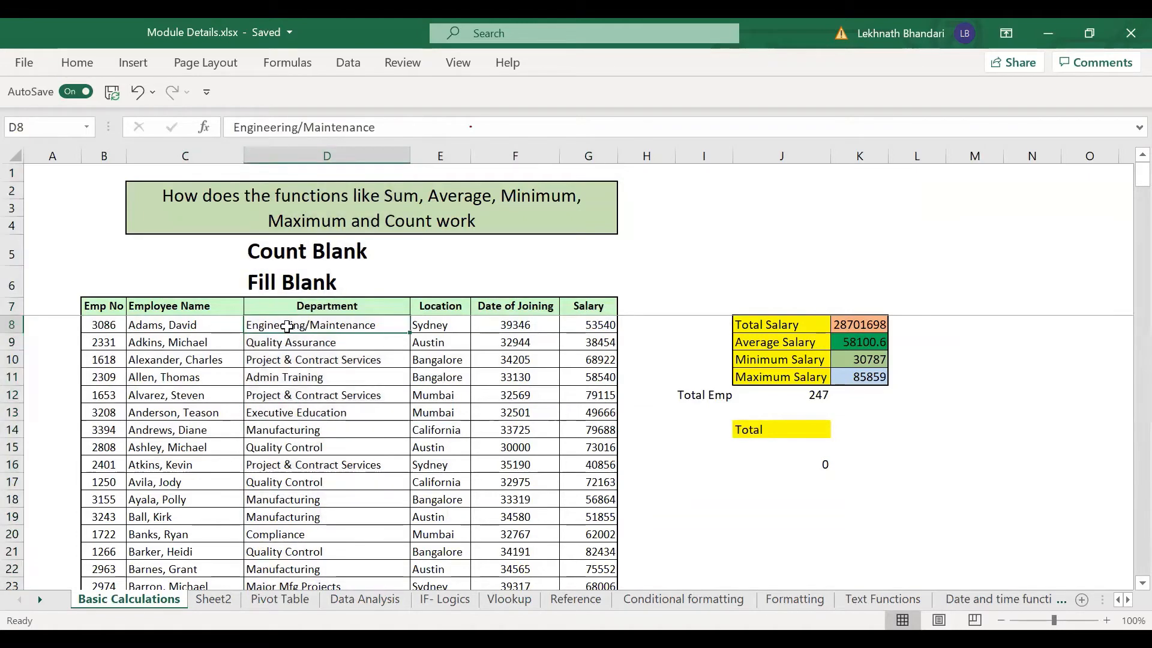
{"action": "left_click", "coordinate": [198, 224]}
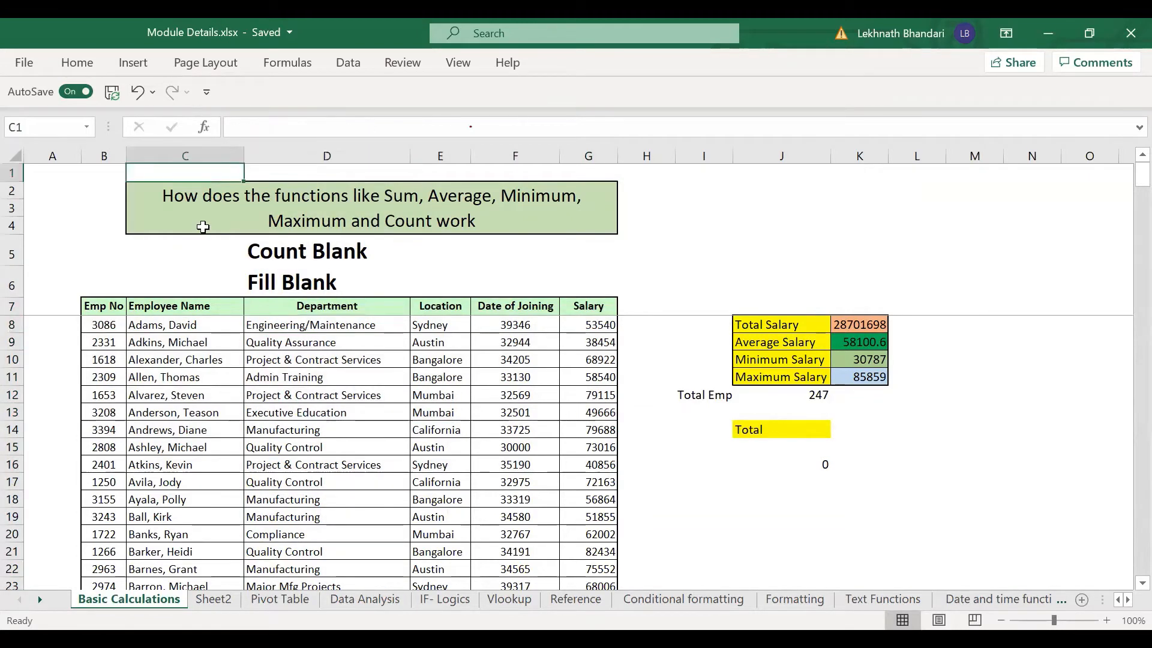
{"action": "left_click", "coordinate": [231, 292]}
{"action": "left_click", "coordinate": [223, 306]}
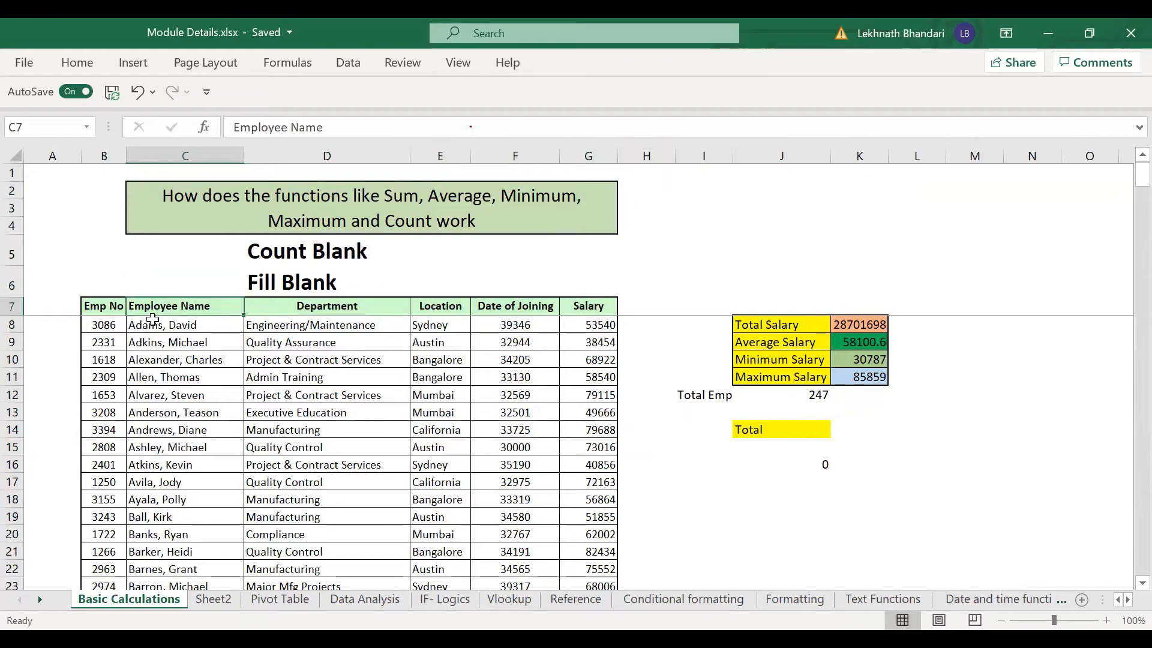
{"action": "left_click", "coordinate": [102, 305]}
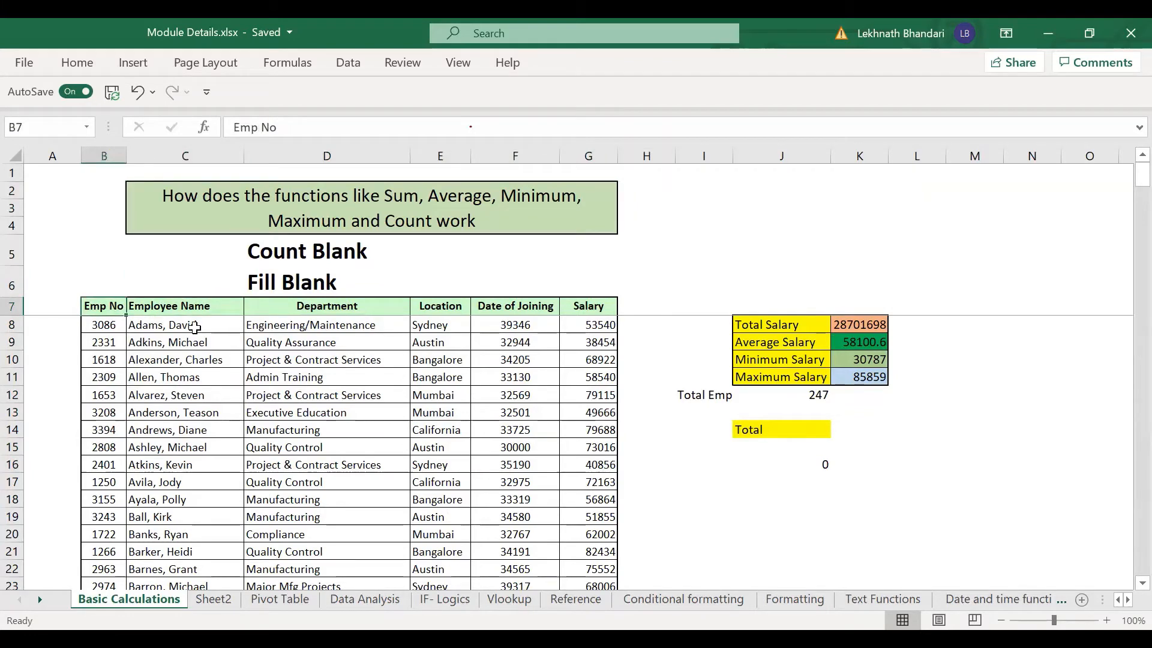
{"action": "left_click_drag", "start_coordinate": [104, 306], "coordinate": [588, 534]}
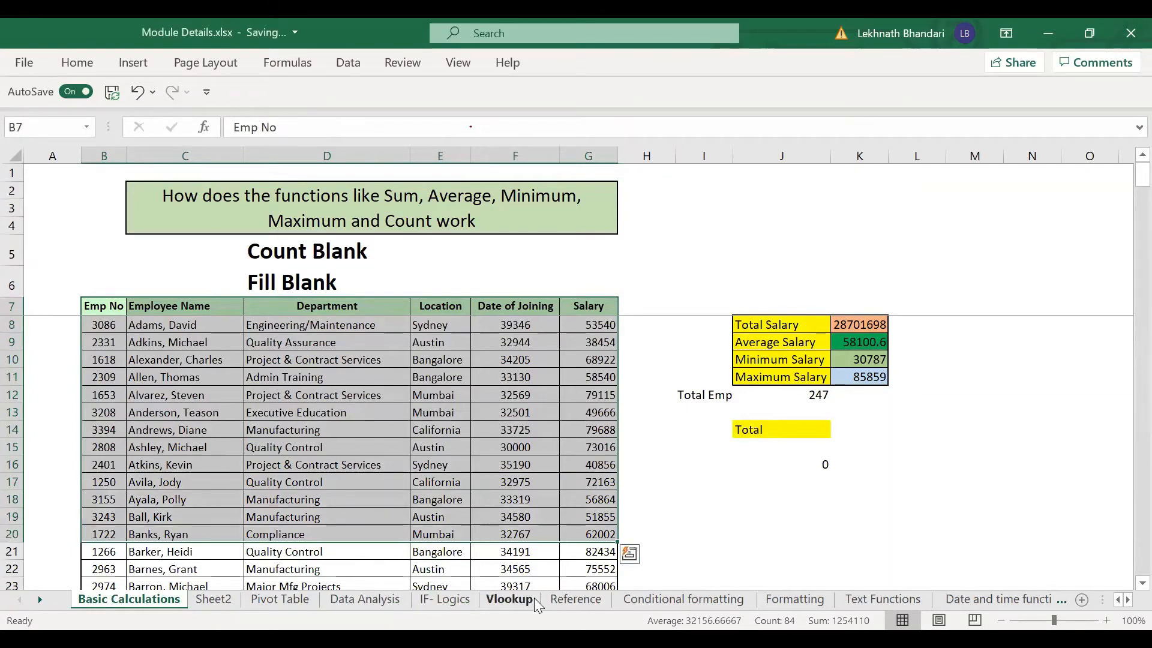
- Clear the VLOOKUP formulas from B5:F5 on the Vlookup sheet
{"action": "left_click", "coordinate": [516, 599]}
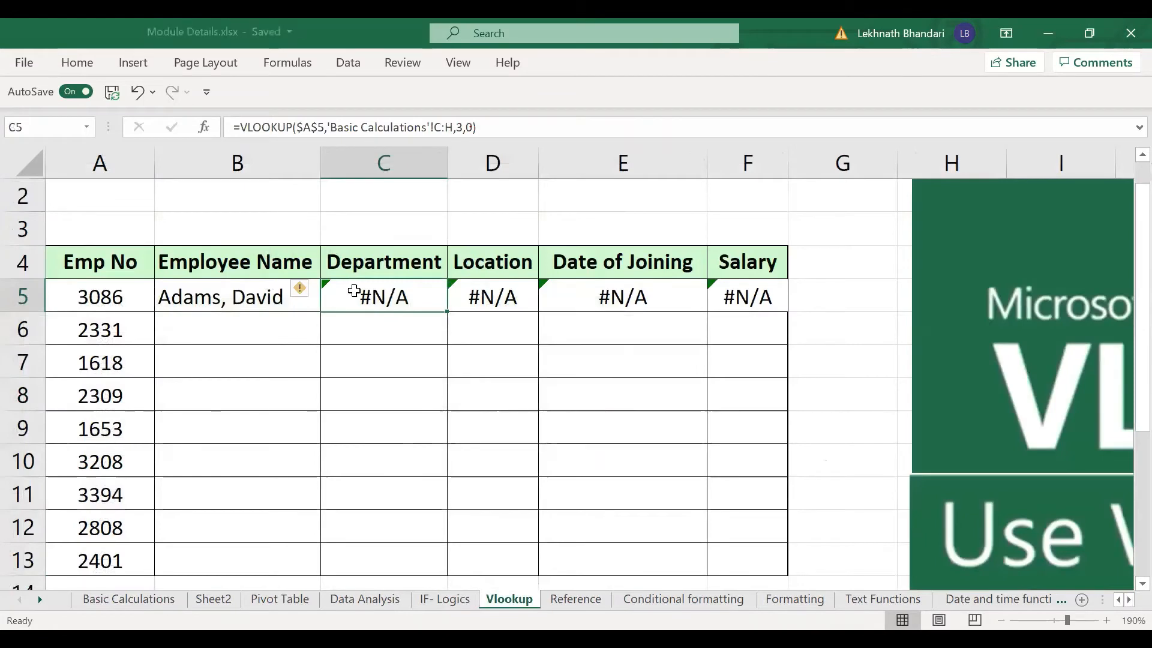
{"action": "left_click_drag", "start_coordinate": [306, 294], "coordinate": [764, 298]}
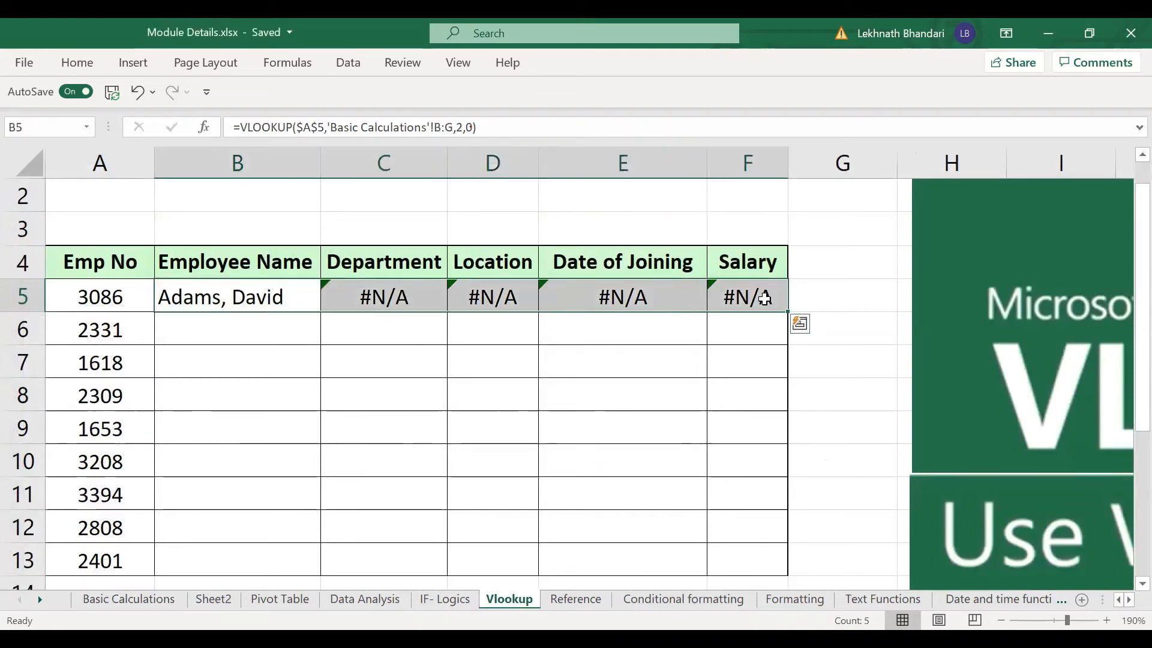
{"action": "key", "text": "Delete"}
- Enter a VLOOKUP in B5 with lookup value A5, table array B7:G254 of Basic Calculations and column index 2
{"action": "key", "text": "shift+BackSpace"}
{"action": "type", "text": "="}
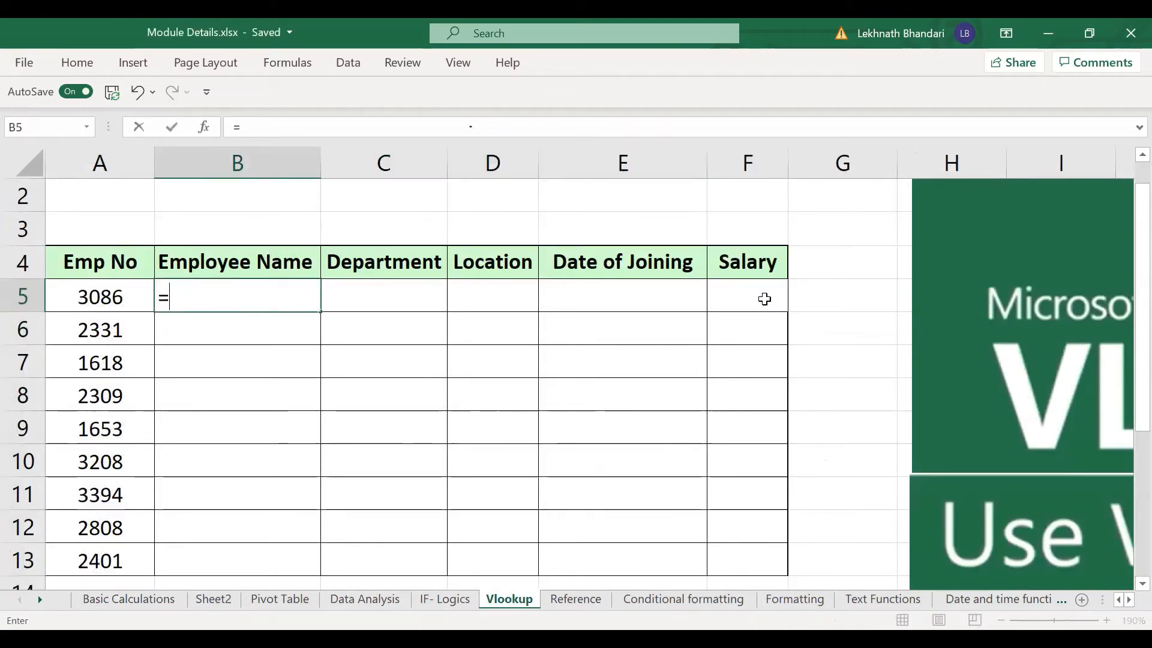
{"action": "type", "text": "VLOOKUP(A5,"}
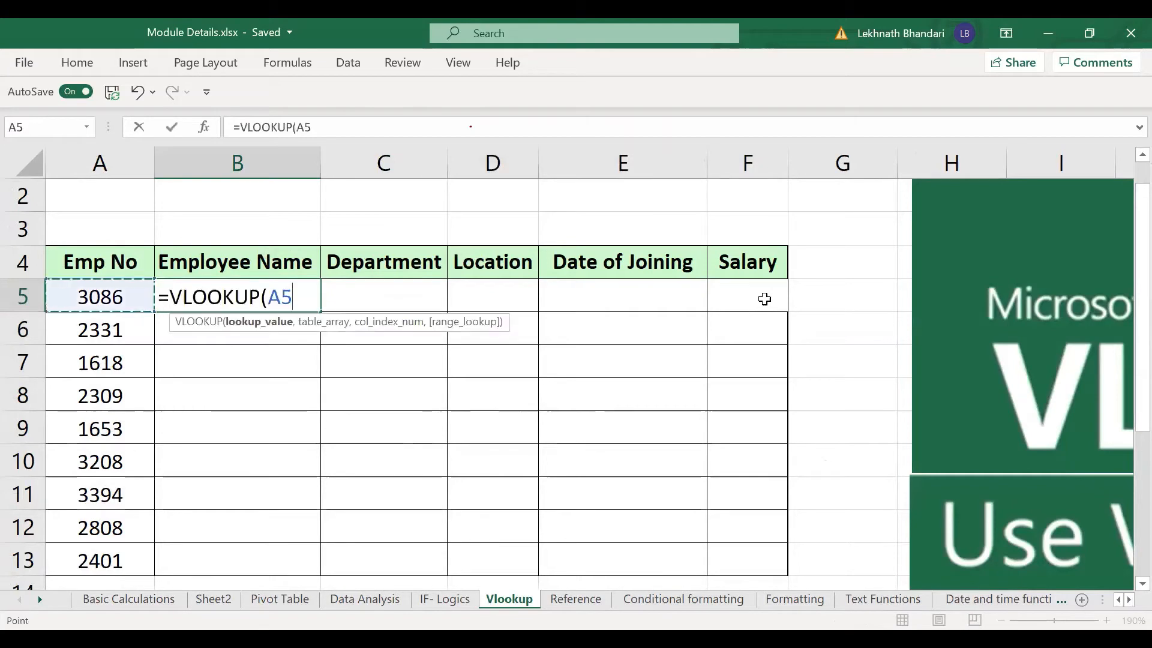
{"action": "left_click", "coordinate": [114, 599]}
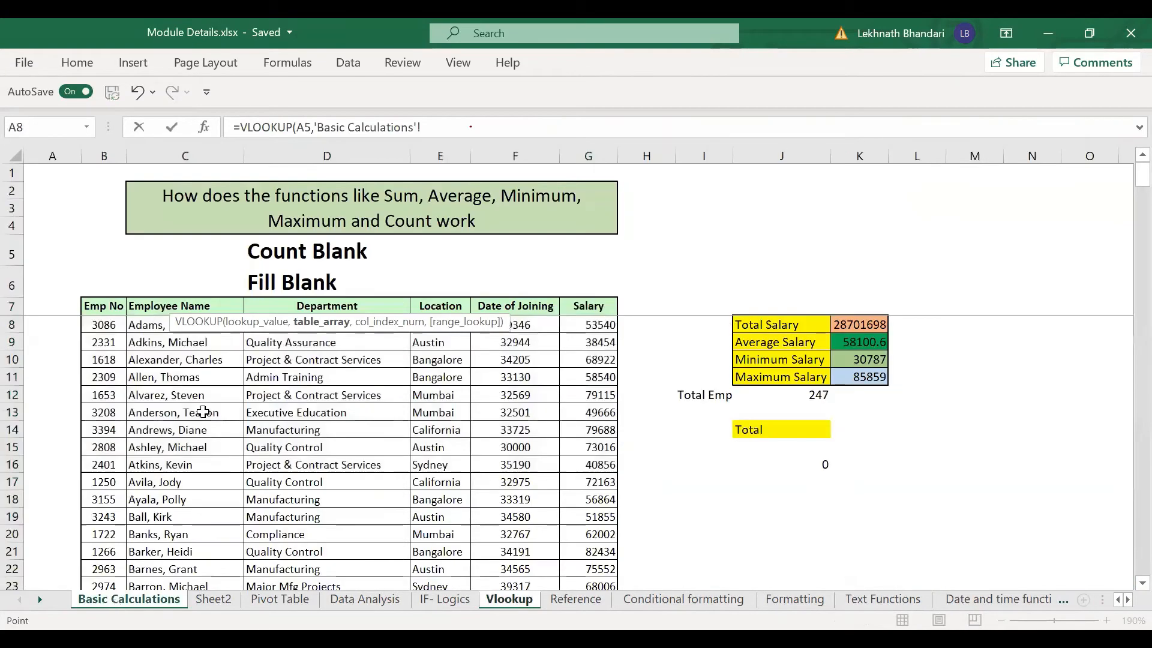
{"action": "left_click", "coordinate": [105, 306]}
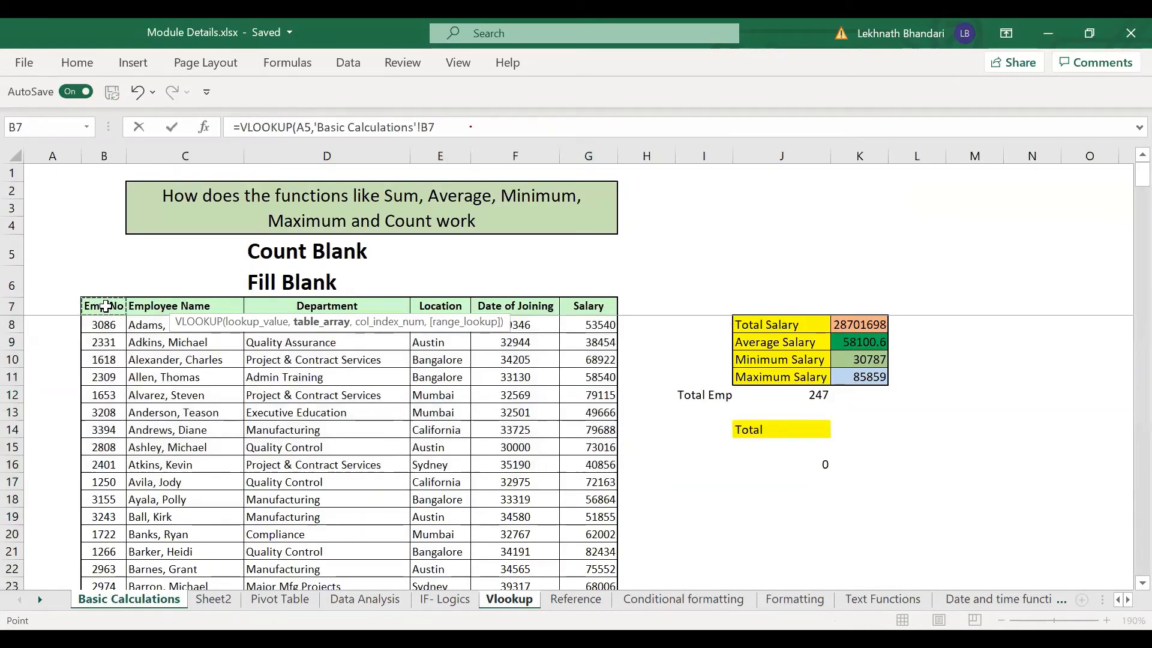
{"action": "key", "text": "ctrl+shift+Down"}
{"action": "key", "text": "ctrl+shift+Right"}
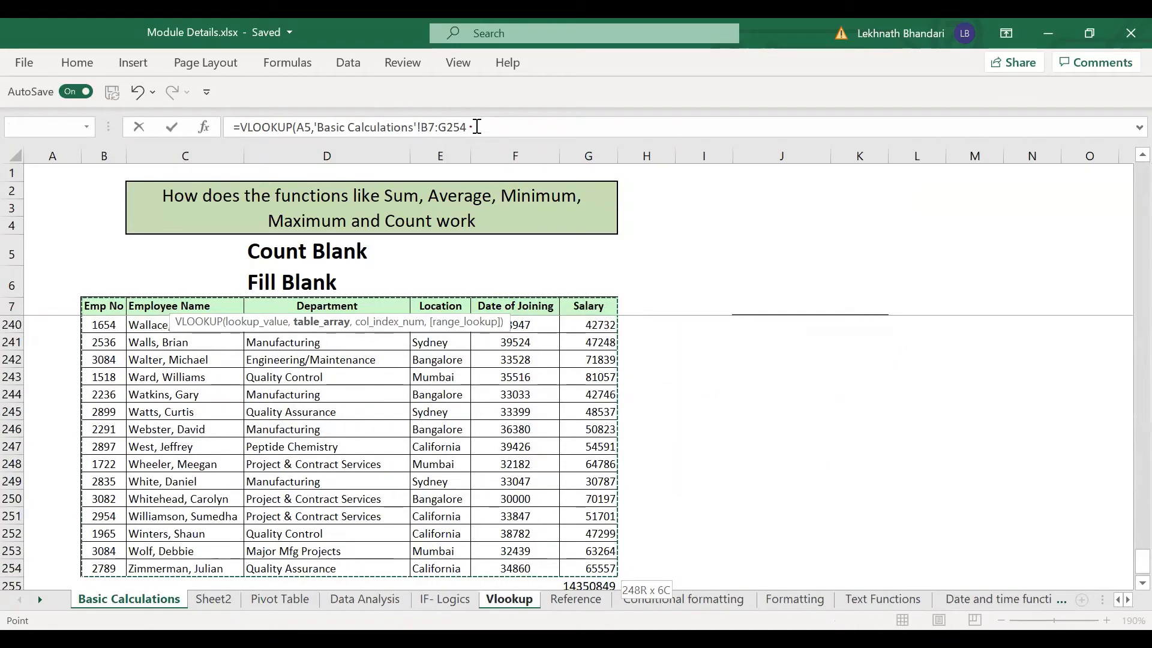
{"action": "type", "text": ",2"}
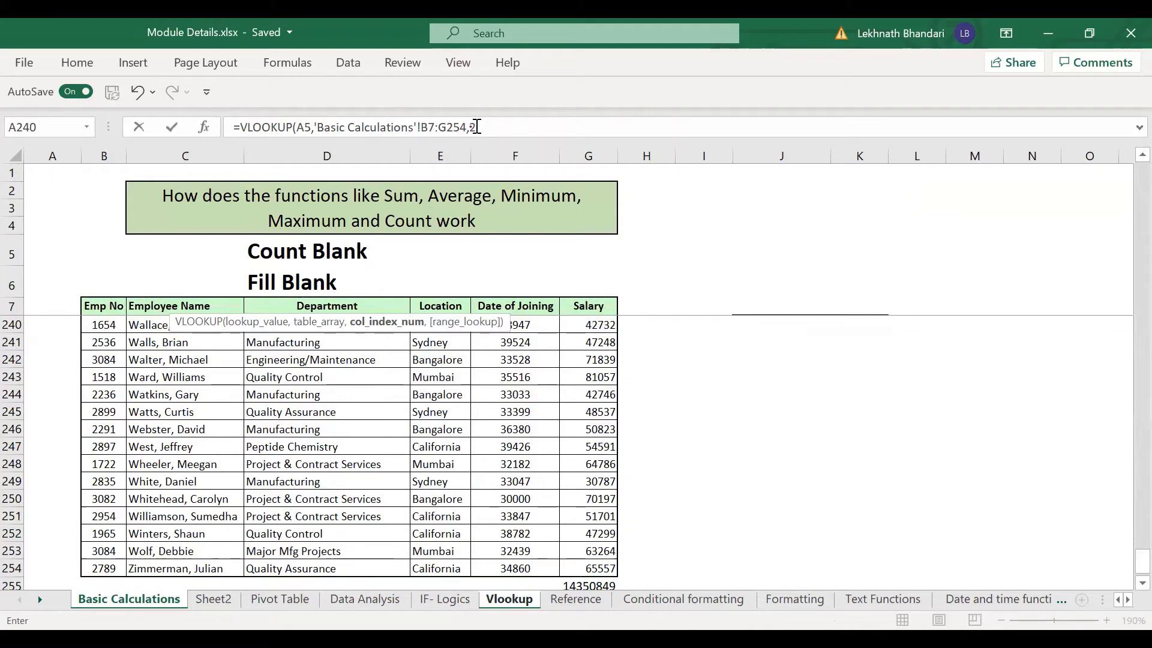
{"action": "key", "text": "Return"}
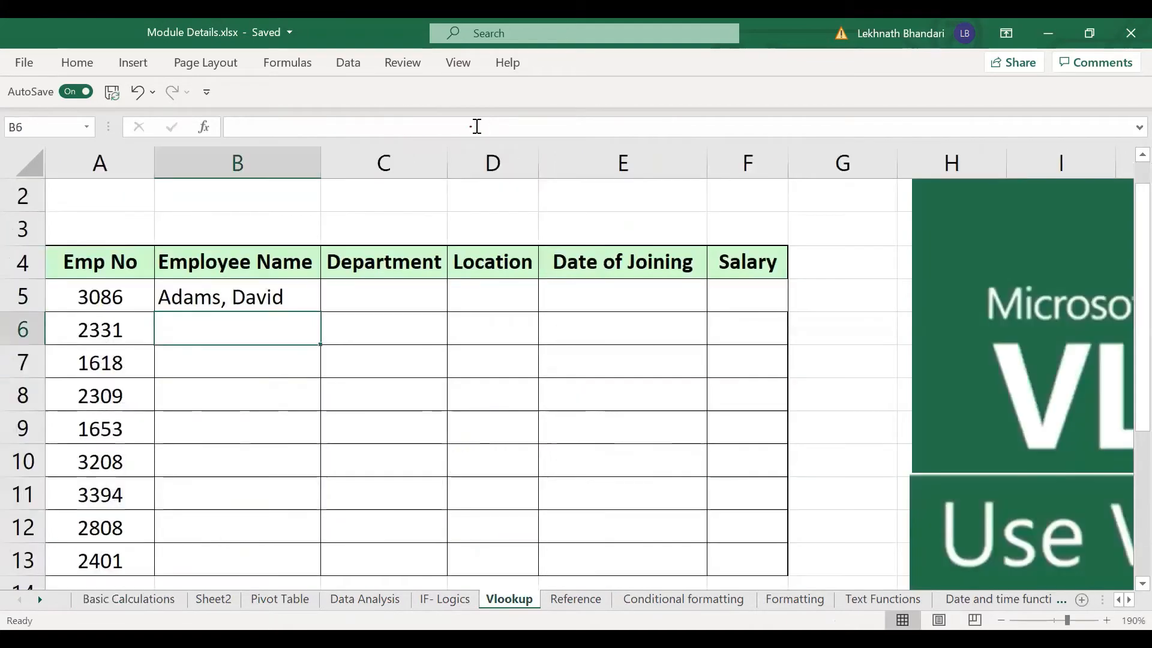
- Enter a VLOOKUP in C5 with lookup value A5, table array B7:G254 of Basic Calculations, column index 3 and range lookup 0; autofit column C
{"action": "key", "text": "Up"}
{"action": "key", "text": "Right"}
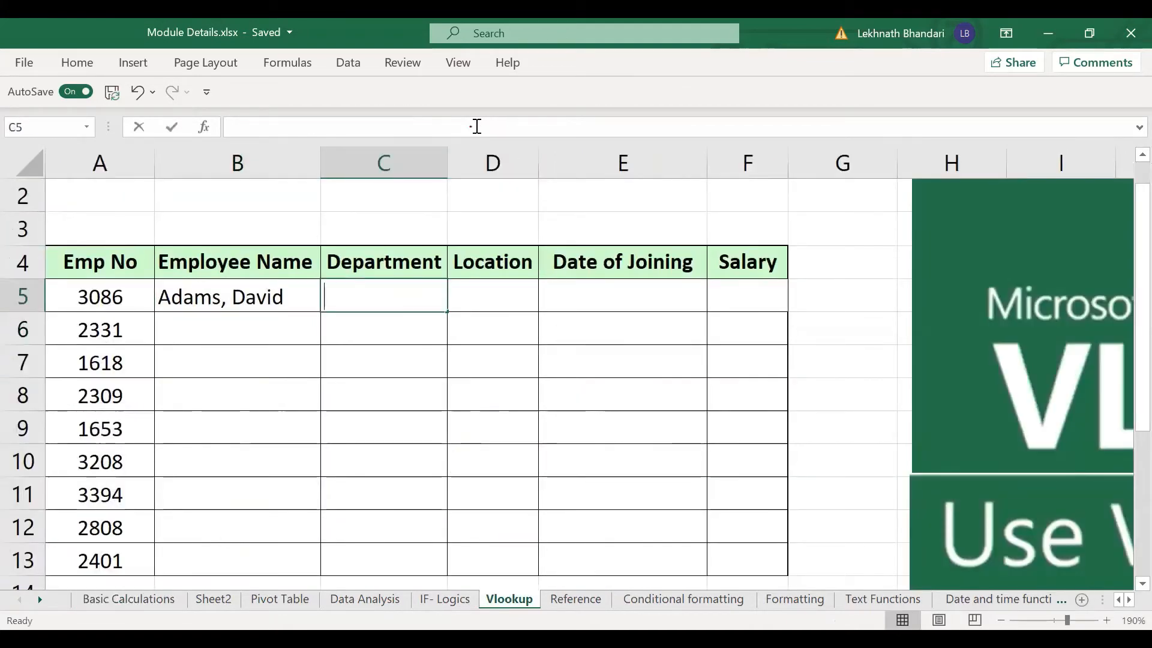
{"action": "type", "text": "=VLOOKUP("}
{"action": "key", "text": "Left"}
{"action": "key", "text": "Left"}
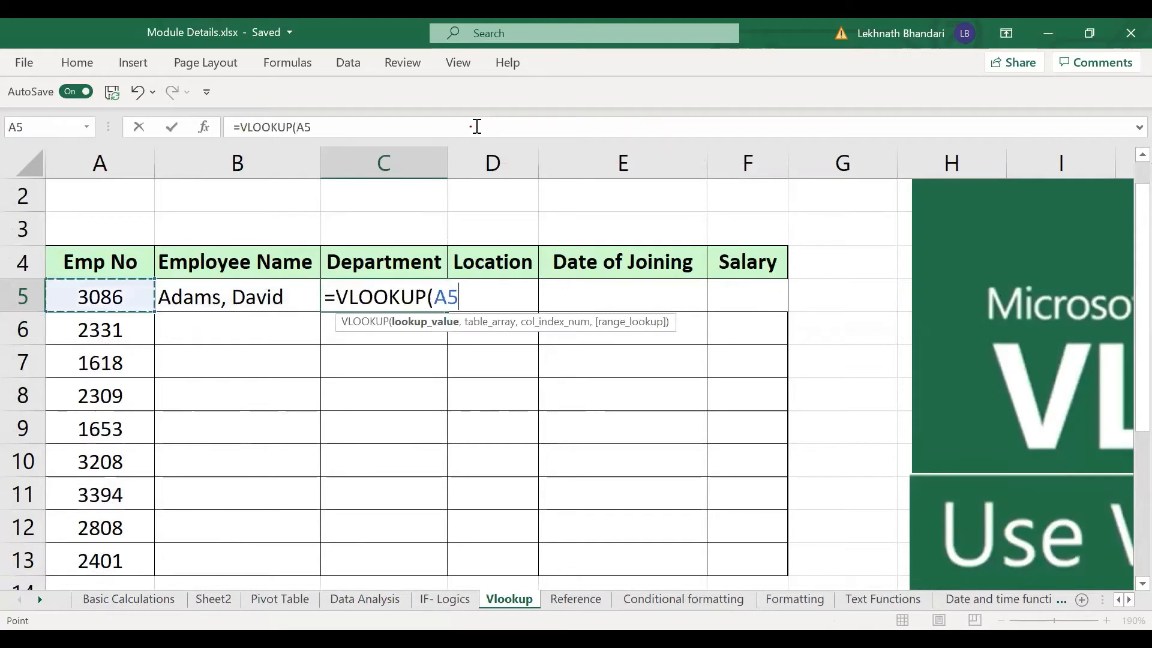
{"action": "type", "text": ","}
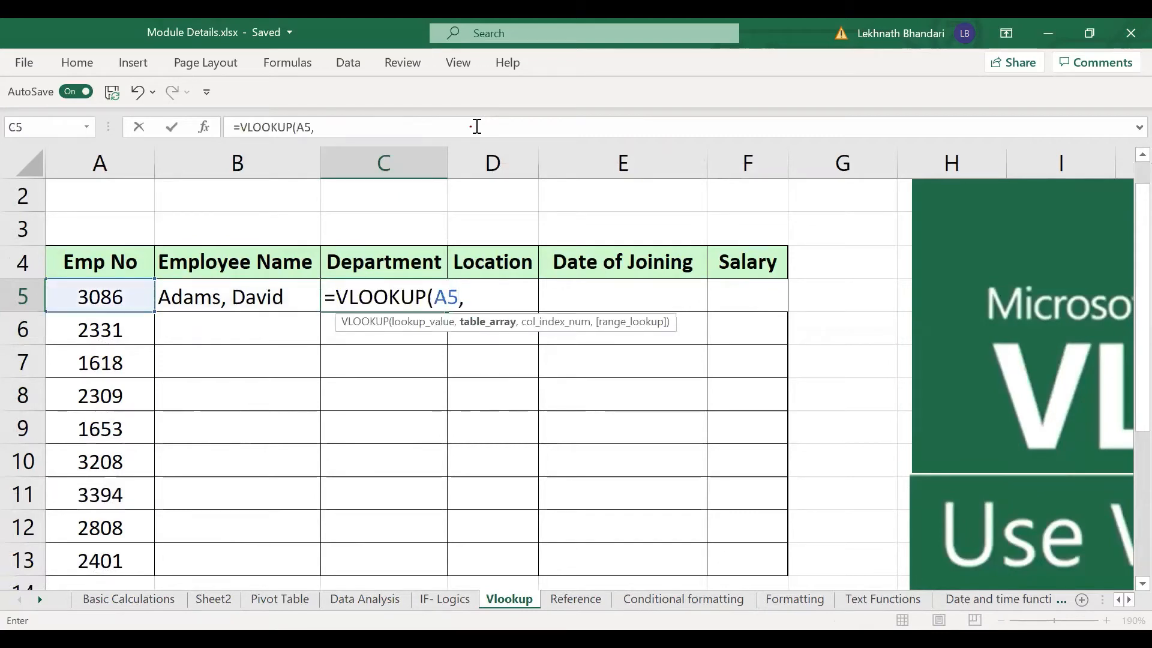
{"action": "left_click", "coordinate": [126, 601]}
{"action": "left_click", "coordinate": [105, 307]}
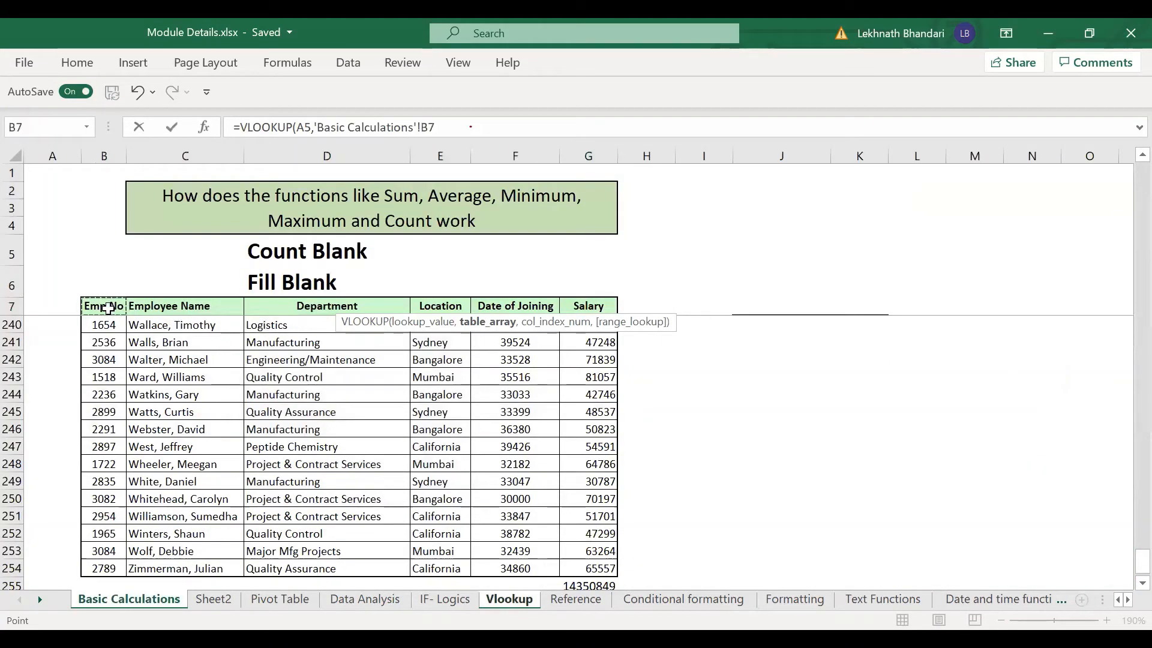
{"action": "key", "text": "ctrl+shift+Right"}
{"action": "key", "text": "ctrl+shift+Down"}
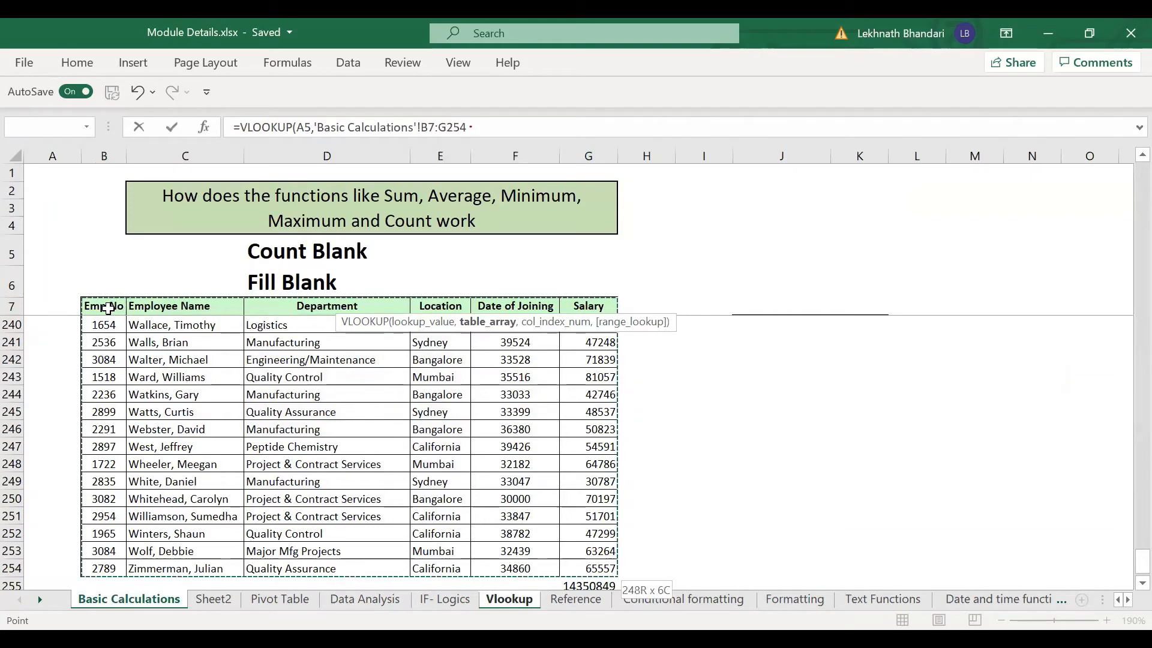
{"action": "type", "text": ",3,0)"}
{"action": "key", "text": "Return"}
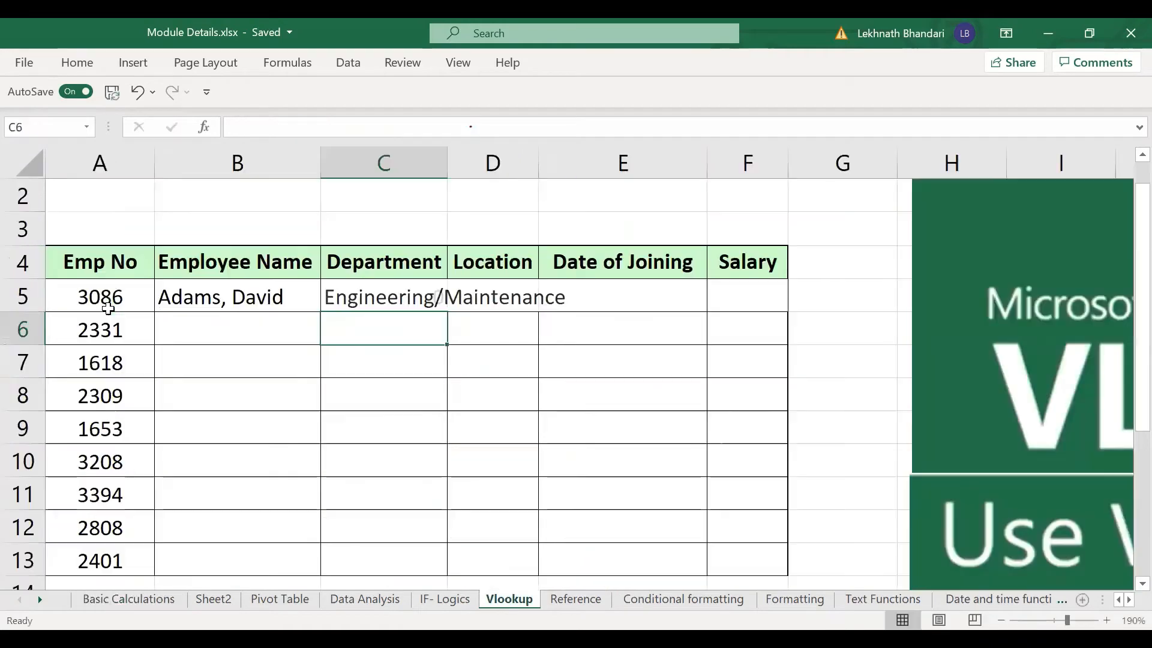
{"action": "key", "text": "Up"}
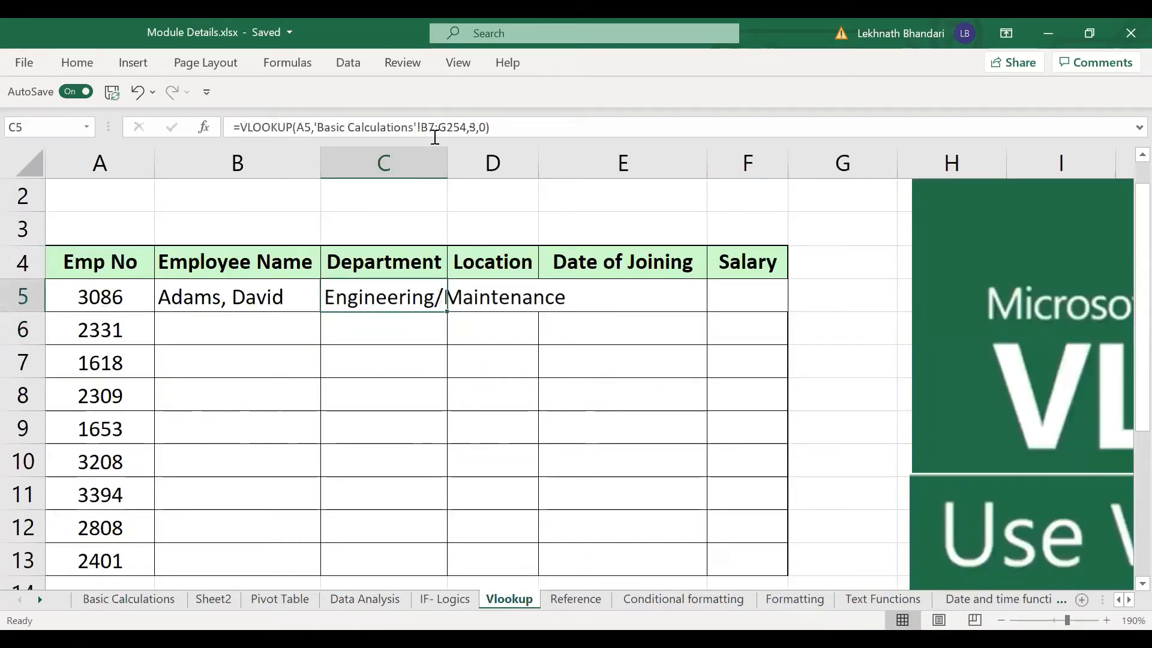
{"action": "double_click", "coordinate": [447, 156]}
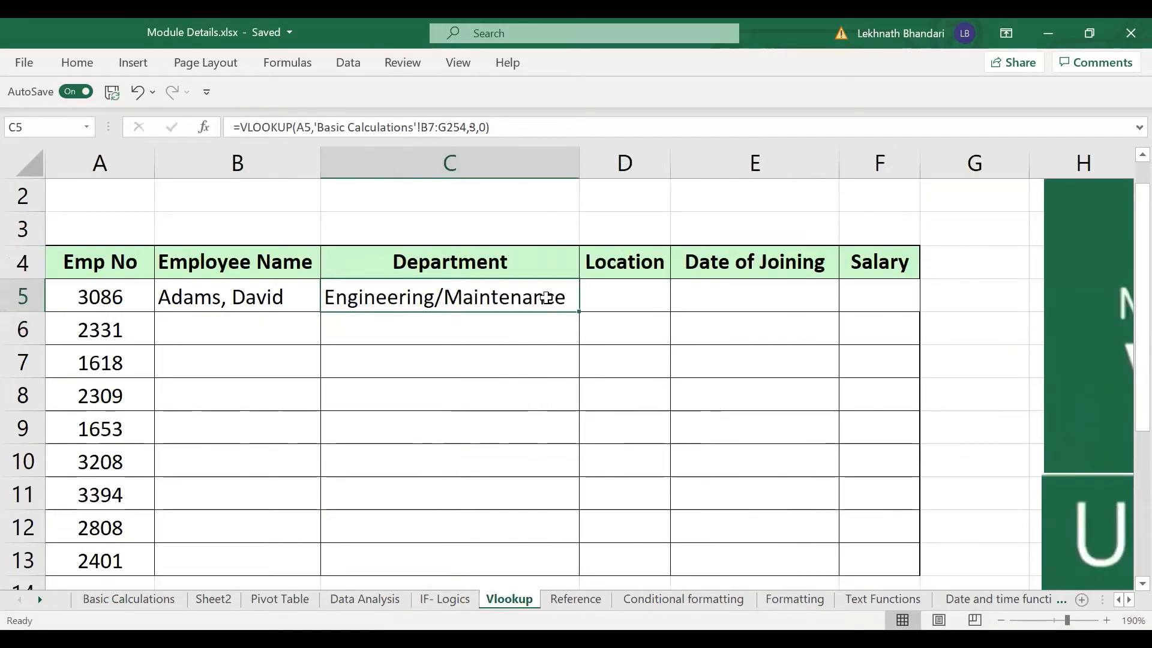
- Copy C5 into D5 as formulas only with Paste Special and inspect the pasted formula's references
{"action": "key", "text": "ctrl+c"}
{"action": "left_click", "coordinate": [601, 288]}
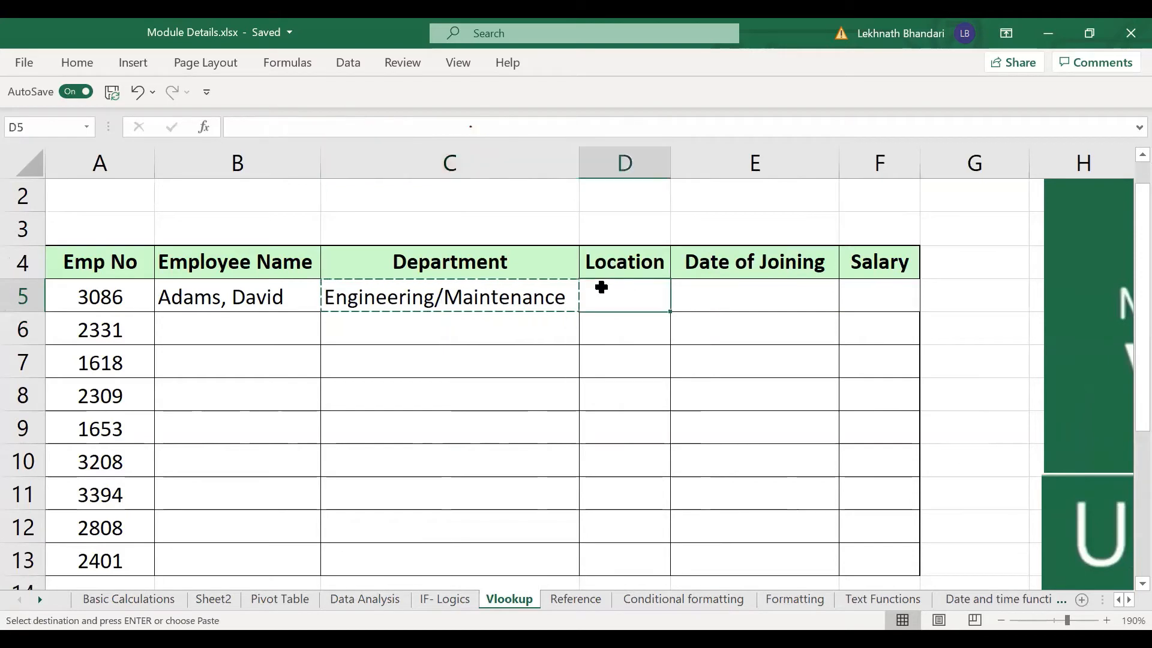
{"action": "key", "text": "ctrl+alt+v"}
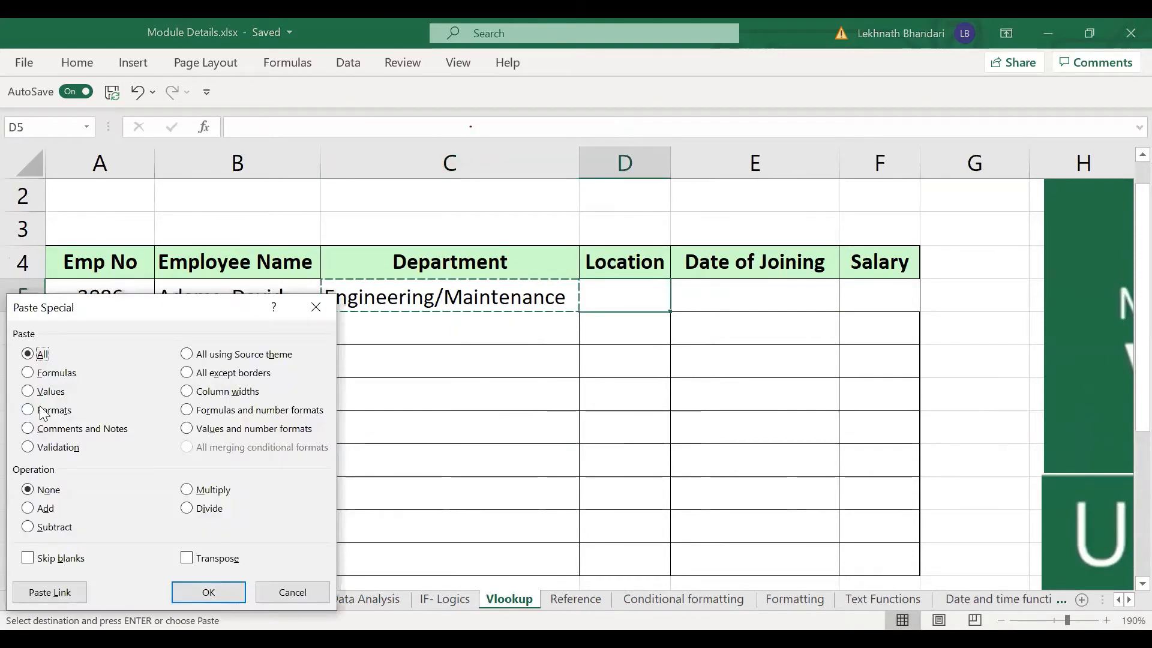
{"action": "left_click", "coordinate": [65, 372]}
{"action": "left_click", "coordinate": [220, 584]}
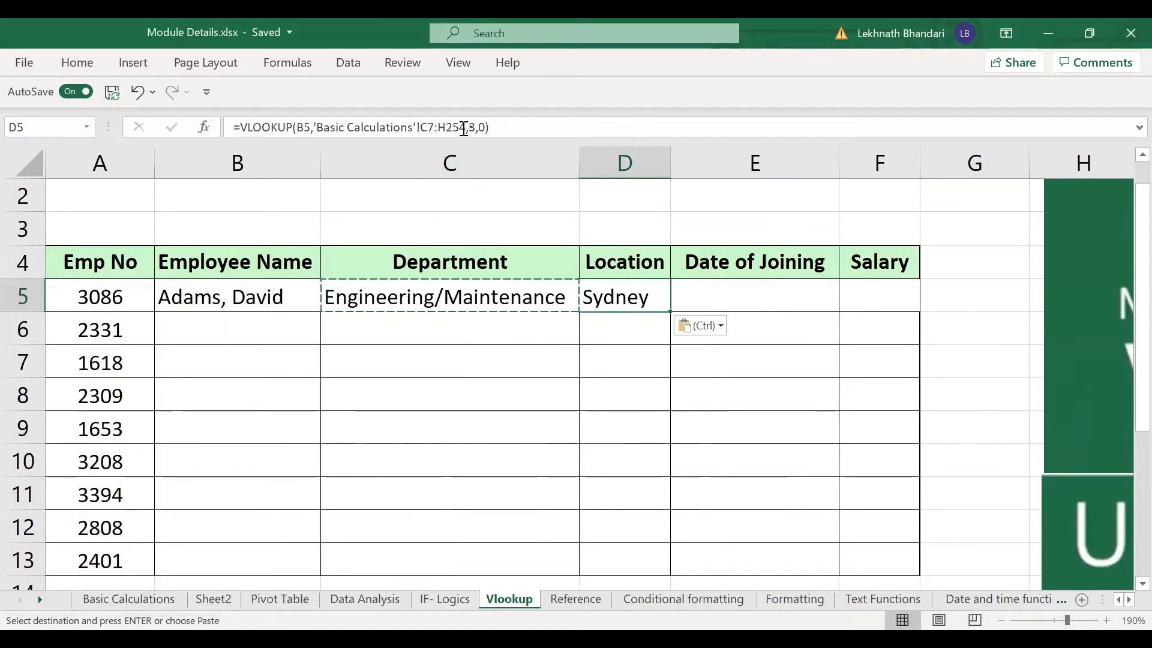
{"action": "double_click", "coordinate": [632, 297]}
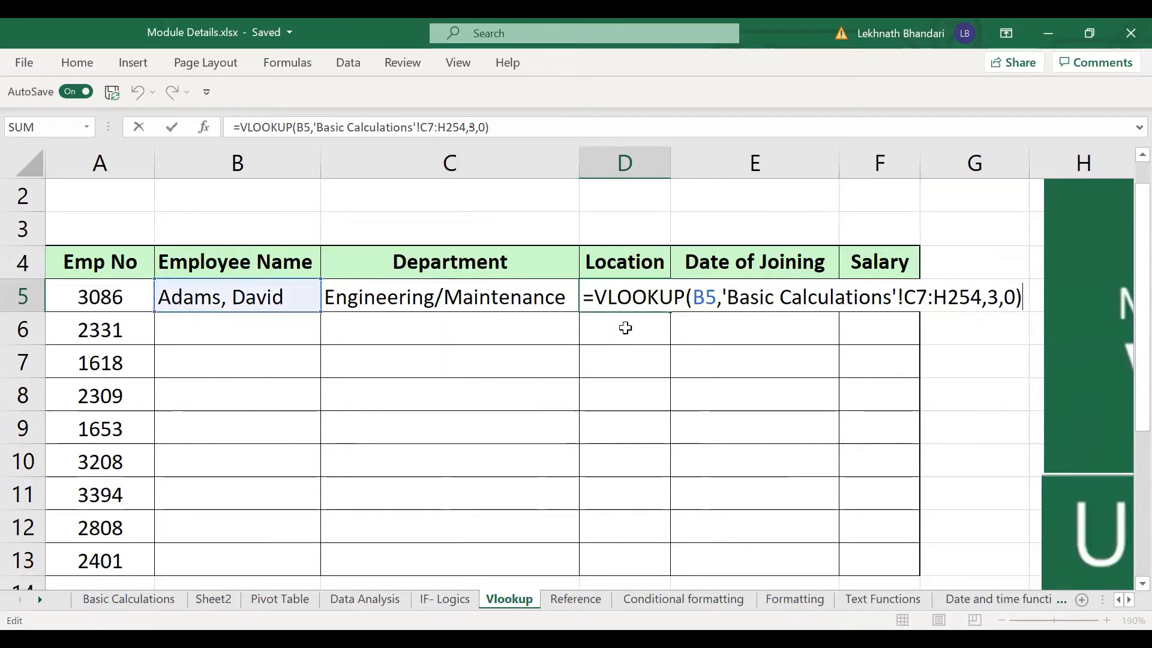
{"action": "key", "text": "Escape"}
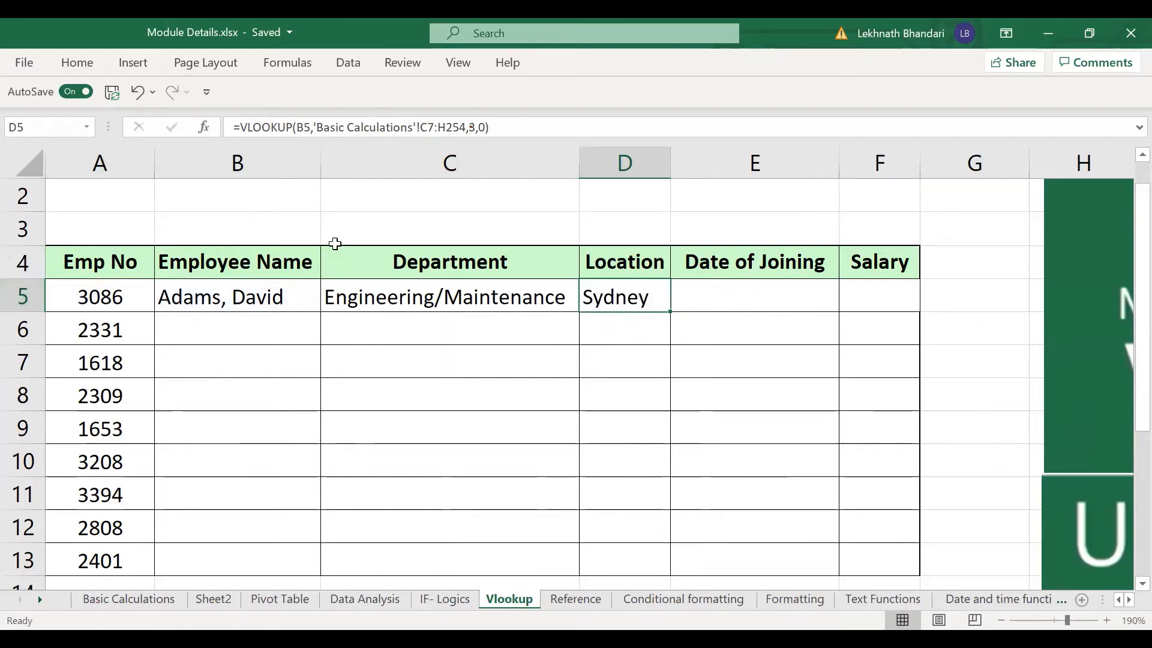
{"action": "double_click", "coordinate": [617, 293]}
{"action": "key", "text": "Escape"}
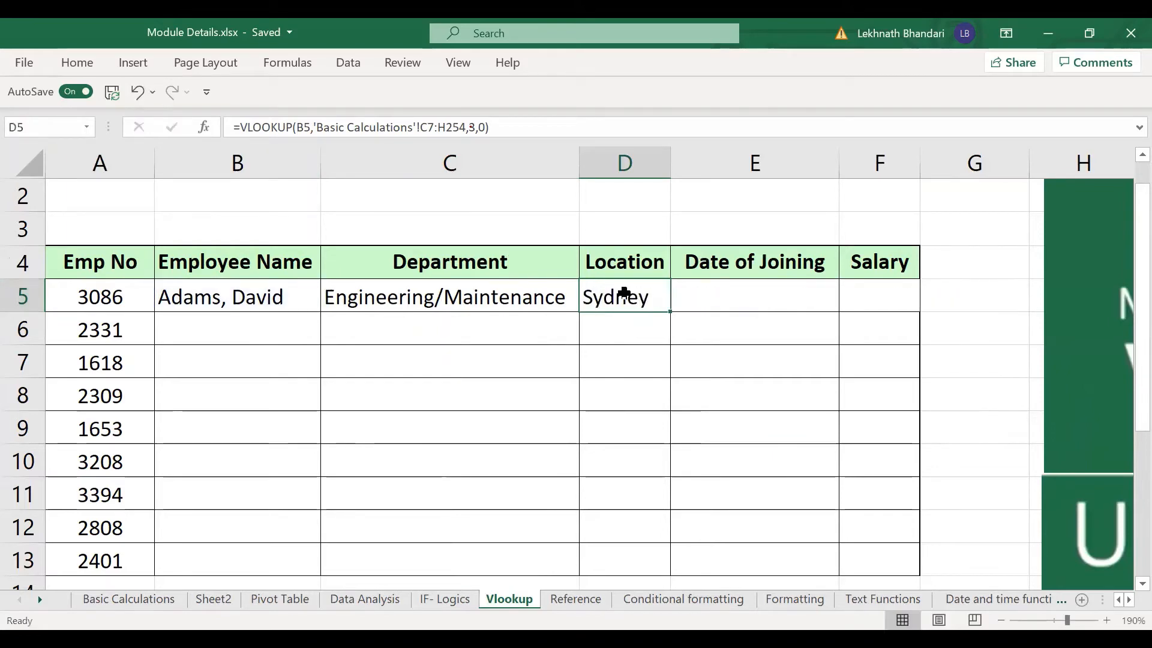
- Try editing the lookup value in the D5 formula and clear the cell
{"action": "left_click", "coordinate": [305, 126]}
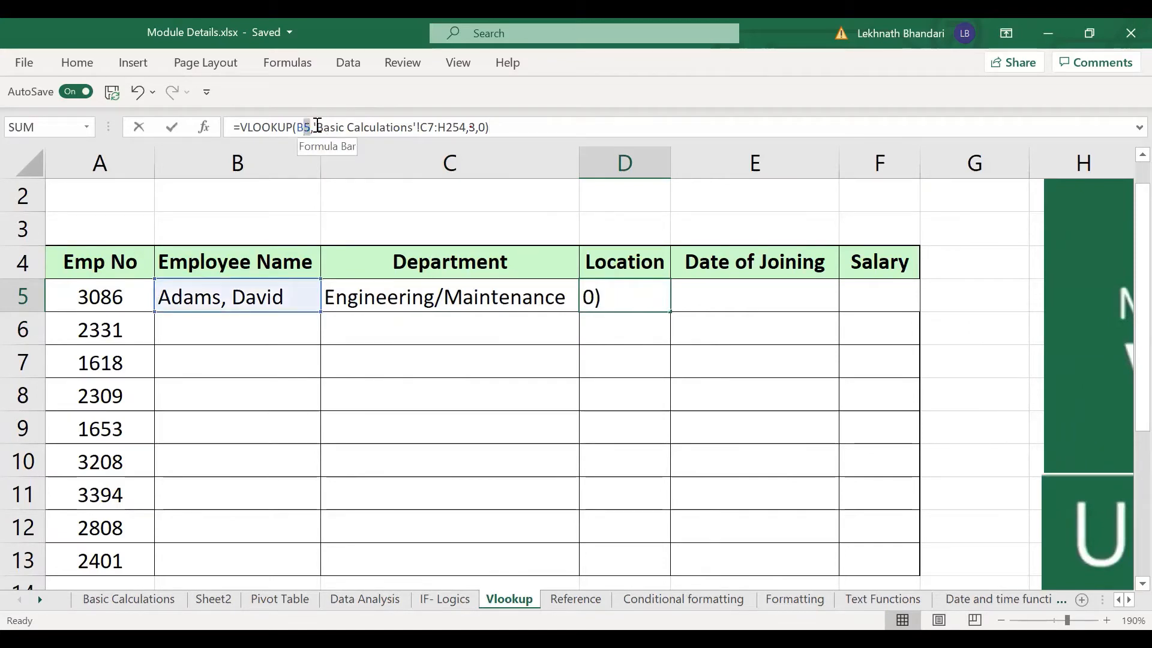
{"action": "left_click", "coordinate": [317, 126]}
{"action": "key", "text": "BackSpace"}
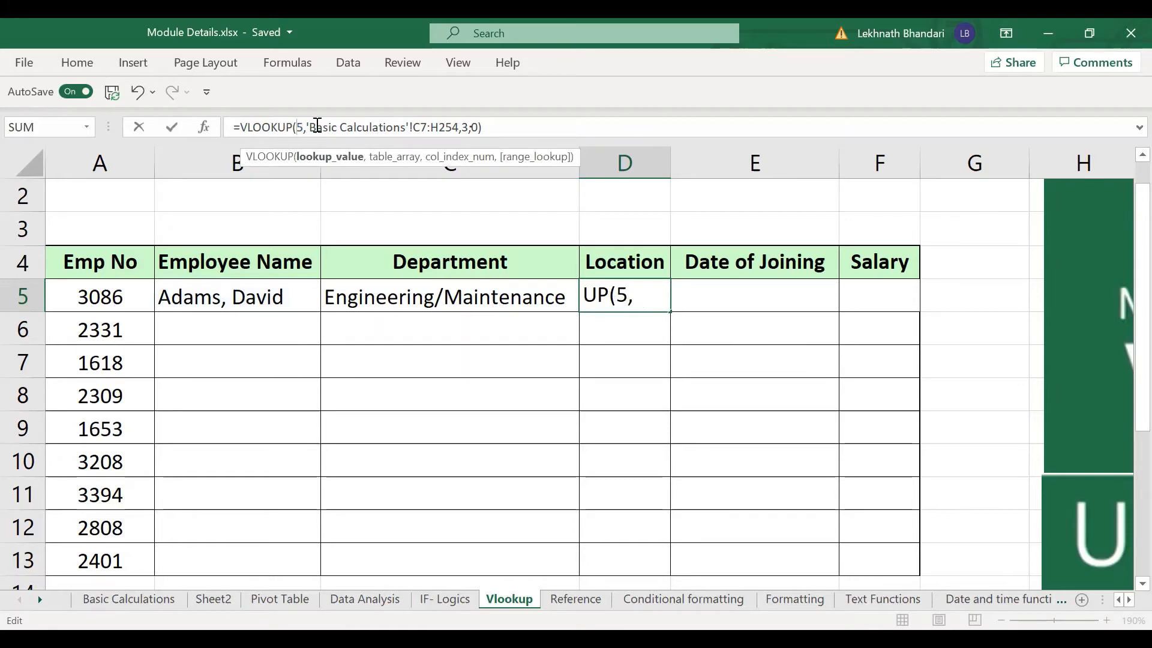
{"action": "key", "text": "Return"}
{"action": "key", "text": "Up"}
{"action": "key", "text": "Delete"}
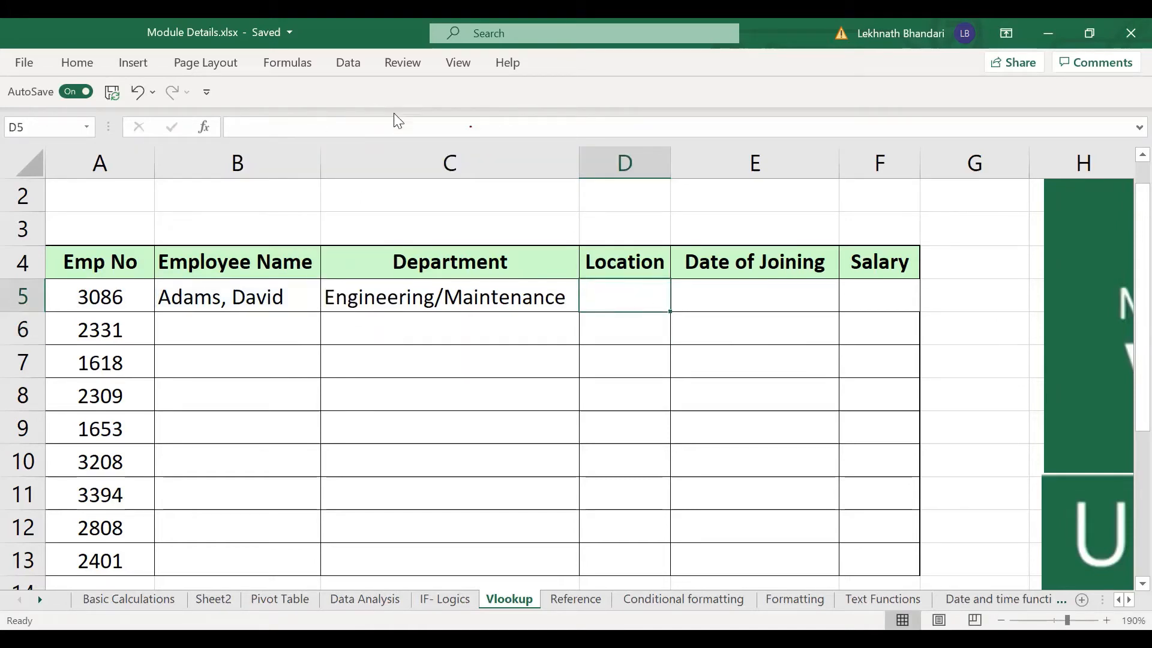
- Make the lookup value and table array in the B5 VLOOKUP absolute, as $A$5 and $B$7:$G$254
{"action": "left_click_drag", "start_coordinate": [522, 298], "coordinate": [628, 300]}
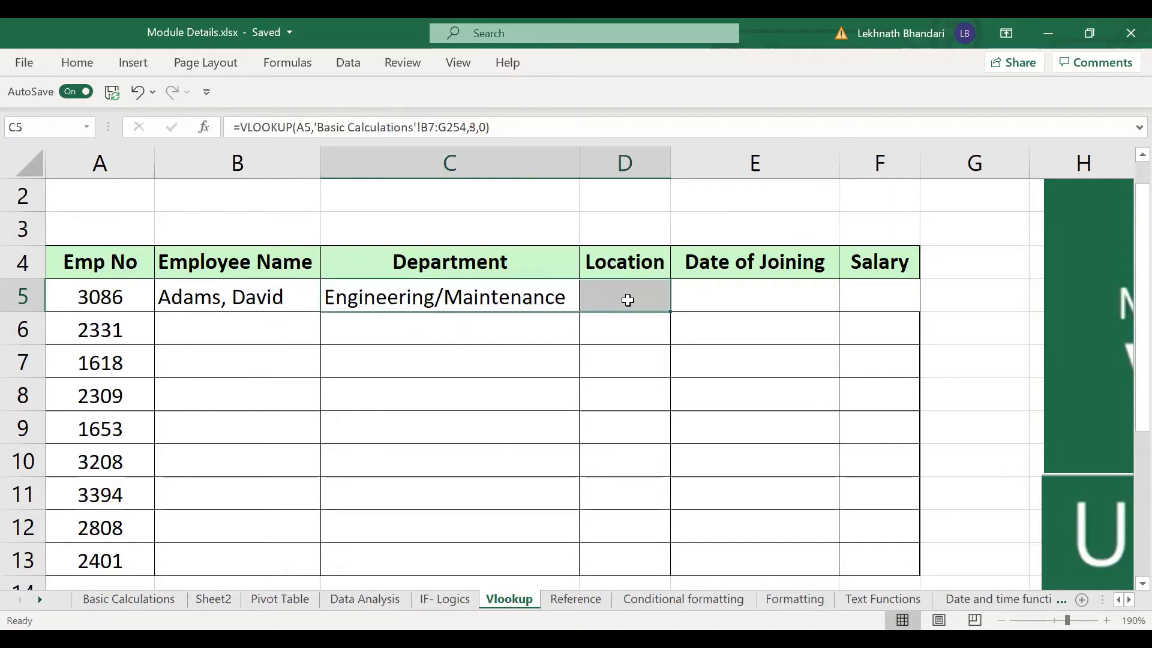
{"action": "left_click", "coordinate": [251, 295]}
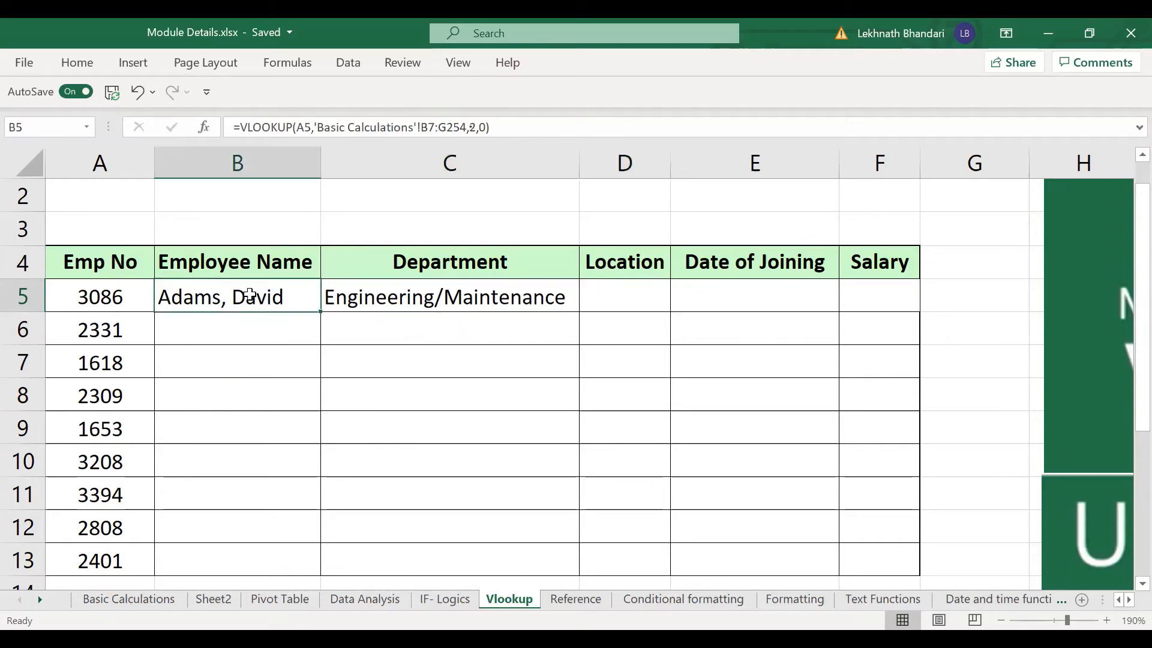
{"action": "left_click_drag", "start_coordinate": [313, 125], "coordinate": [300, 123]}
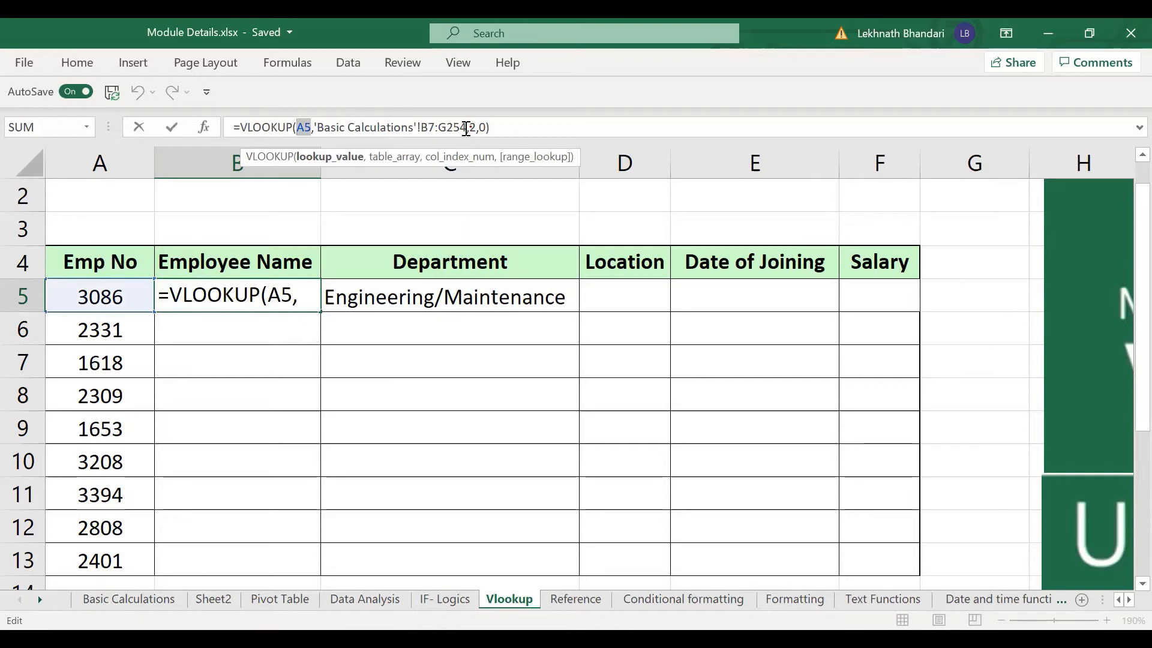
{"action": "key", "text": "F4"}
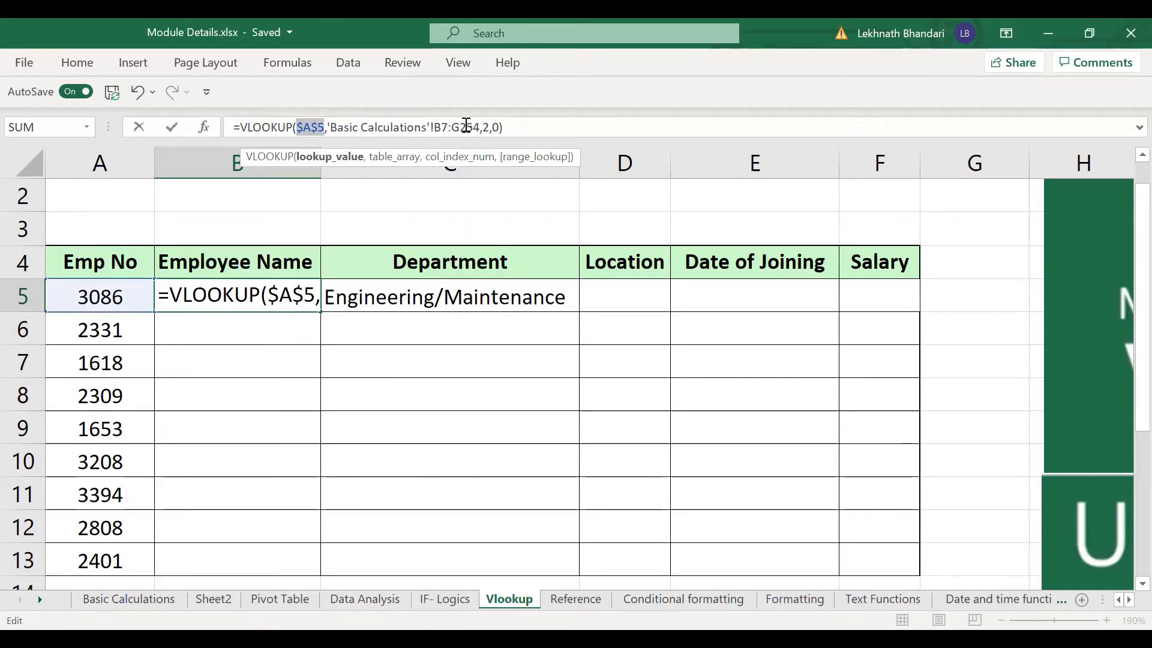
{"action": "left_click", "coordinate": [451, 127]}
{"action": "left_click_drag", "start_coordinate": [332, 126], "coordinate": [479, 122]}
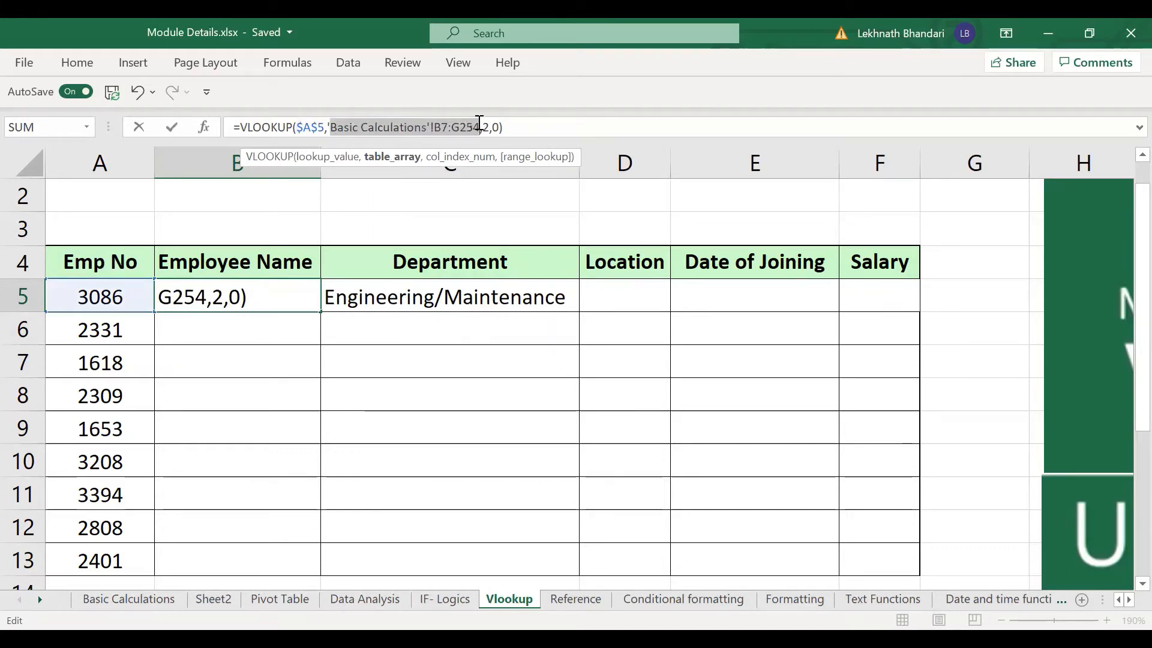
{"action": "key", "text": "F4"}
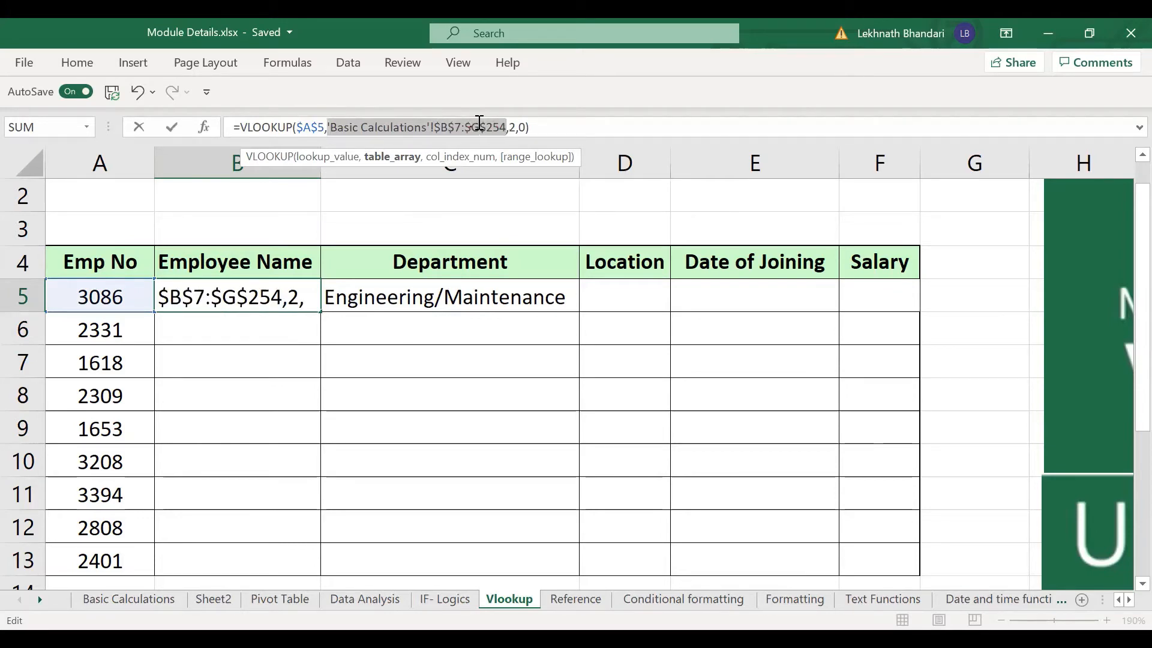
{"action": "key", "text": "Return"}
- Fill the C5 VLOOKUP formula across to F5 for Location, Date of Joining and Salary
{"action": "key", "text": "Up"}
{"action": "key", "text": "Right"}
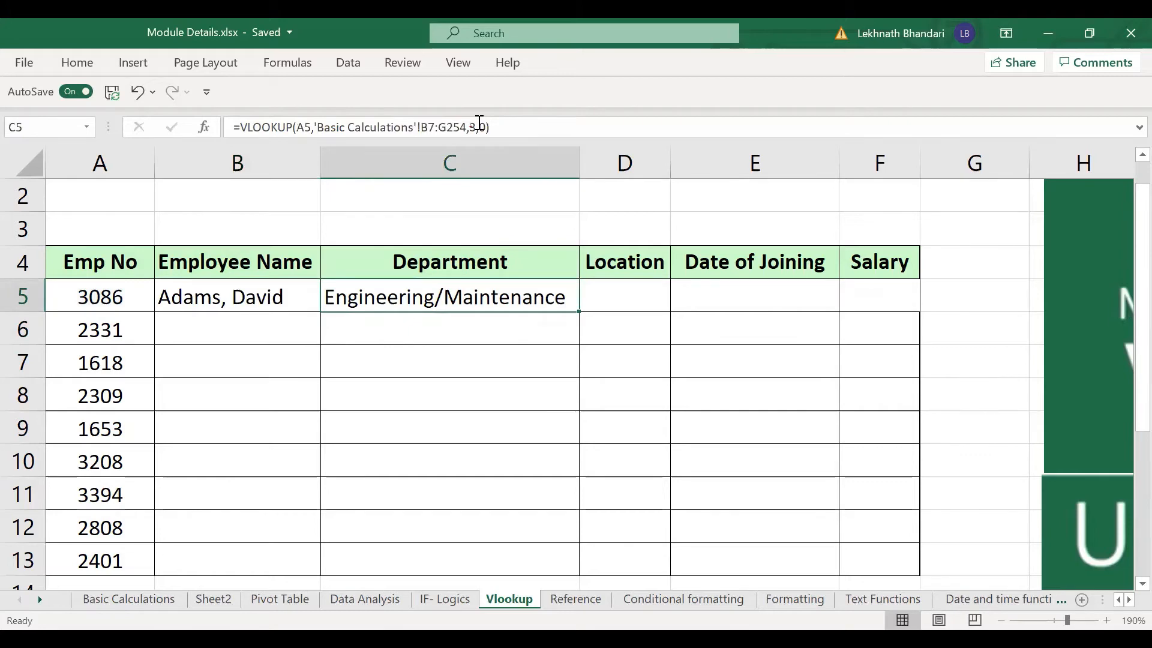
{"action": "key", "text": "Left"}
{"action": "key", "text": "Right"}
{"action": "key", "text": "Left"}
{"action": "key", "text": "Right"}
{"action": "key", "text": "shift+Right"}
{"action": "key", "text": "shift+Right"}
{"action": "key", "text": "shift+Right"}
{"action": "key", "text": "ctrl+r"}
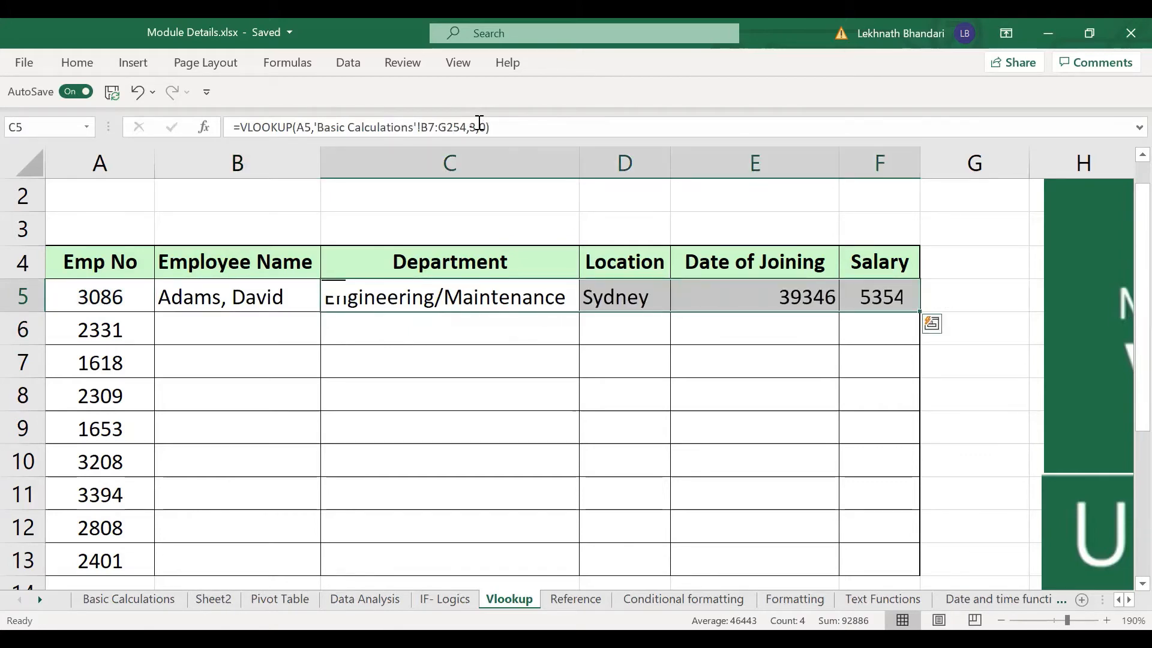
{"action": "key", "text": "shift+Left"}
{"action": "key", "text": "shift+Left"}
{"action": "key", "text": "shift+Left"}
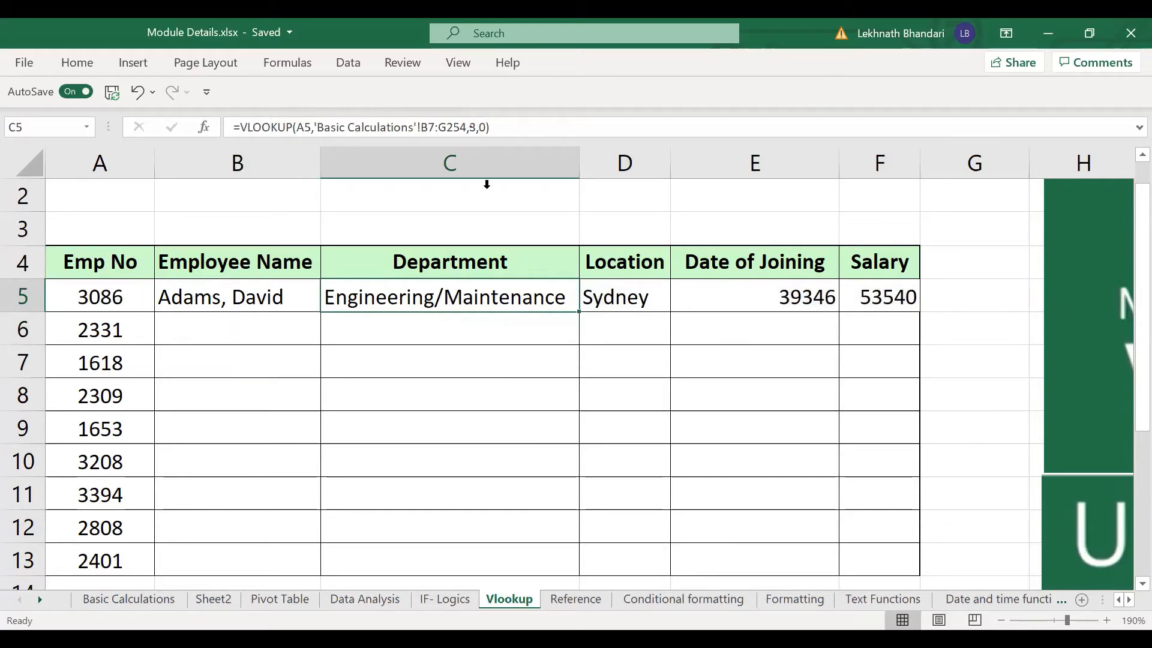
- Set the column index number in the D5 Location formula to 4
{"action": "left_click", "coordinate": [645, 287]}
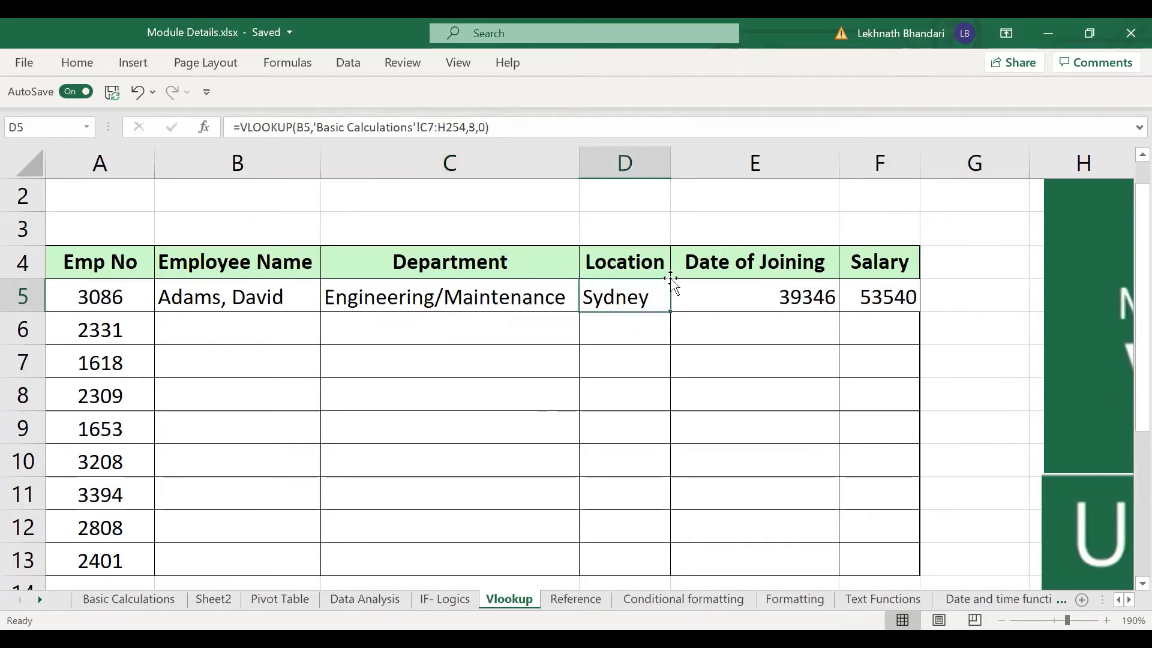
{"action": "left_click", "coordinate": [475, 126]}
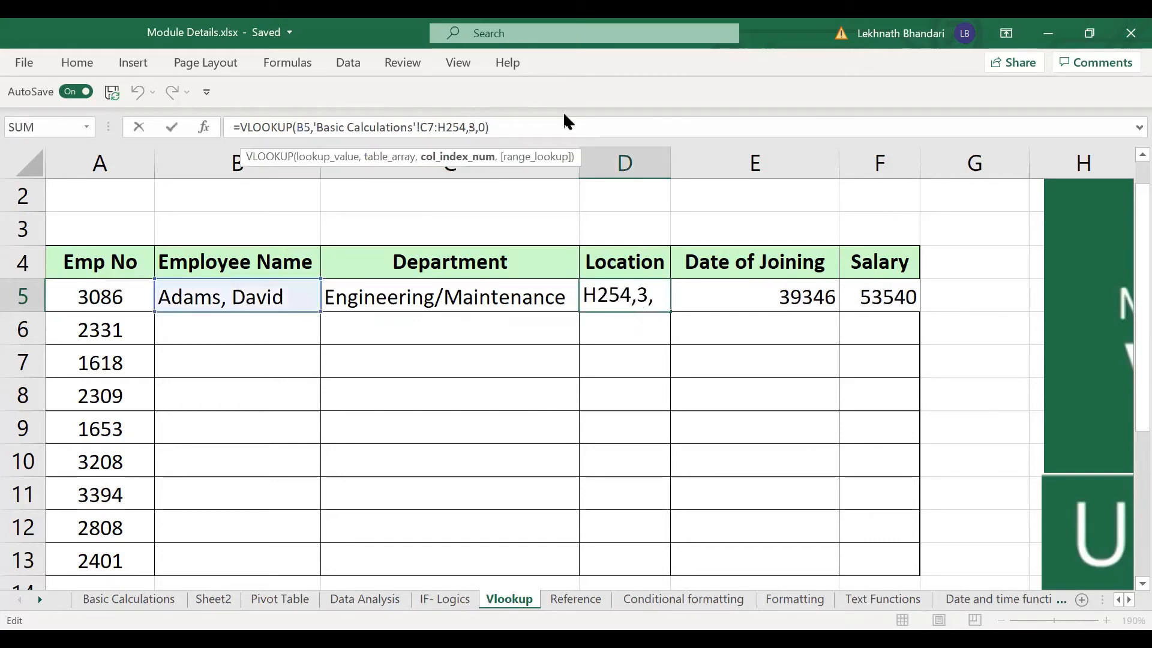
{"action": "key", "text": "shift+Right"}
{"action": "type", "text": "4"}
{"action": "key", "text": "Return"}
- Set the column index number in the E5 Date of Joining formula to 5
{"action": "key", "text": "Up"}
{"action": "key", "text": "Right"}
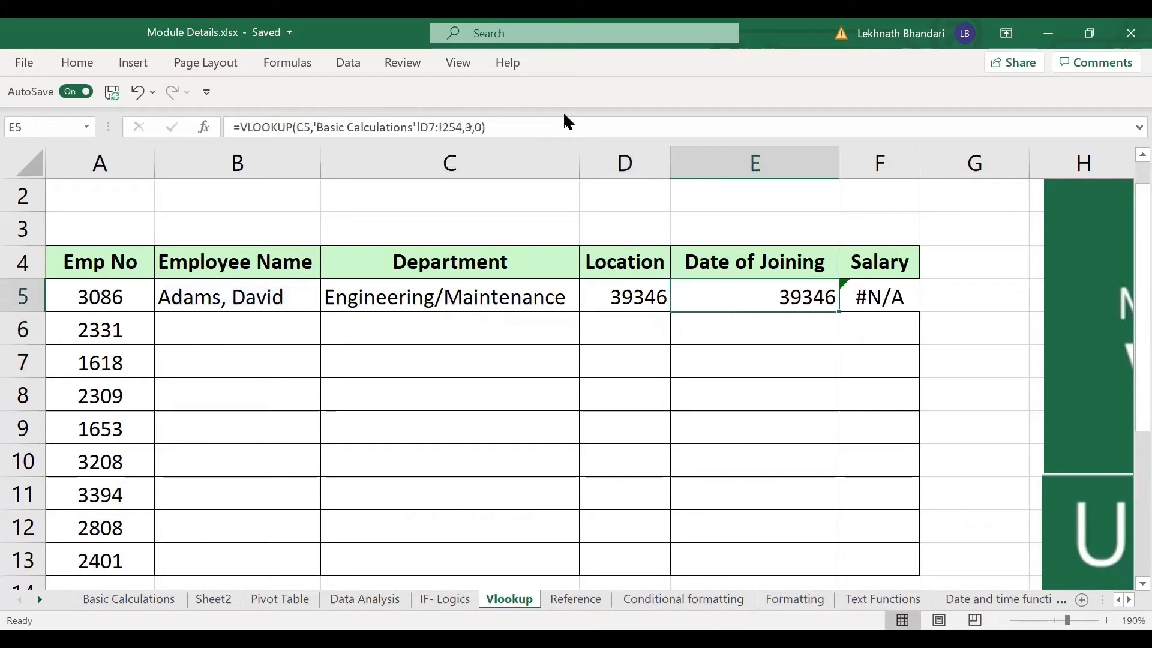
{"action": "left_click", "coordinate": [531, 130]}
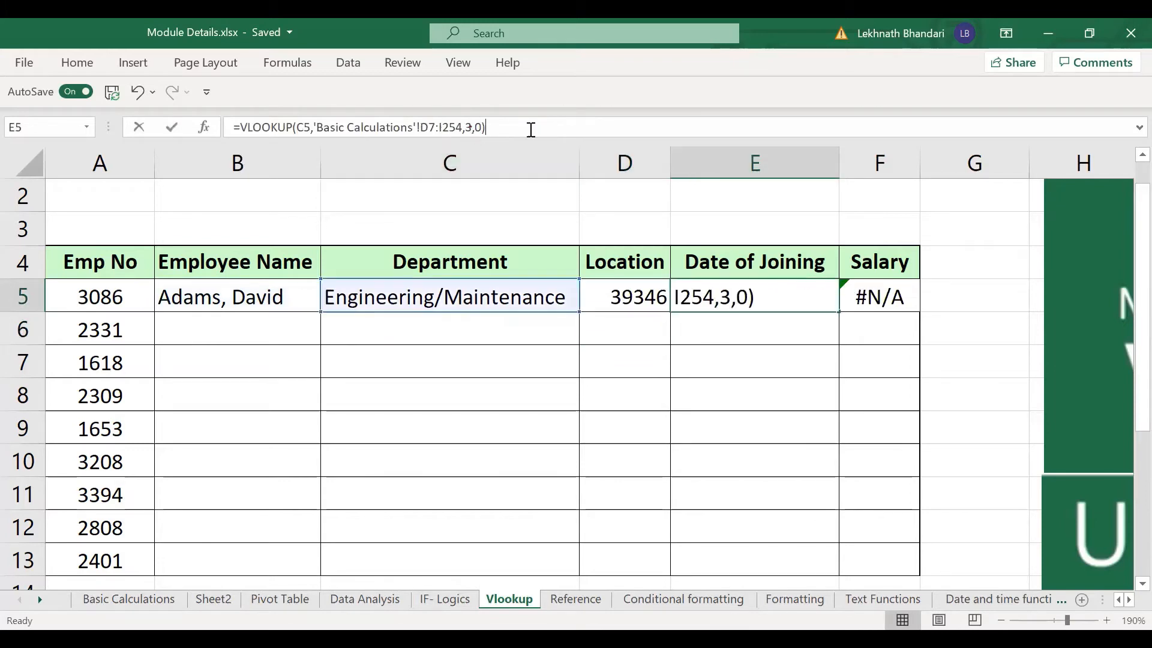
{"action": "key", "text": "Left"}
{"action": "key", "text": "Left"}
{"action": "key", "text": "Left"}
{"action": "key", "text": "Left"}
{"action": "key", "text": "shift+Right"}
{"action": "type", "text": "5"}
{"action": "key", "text": "Return"}
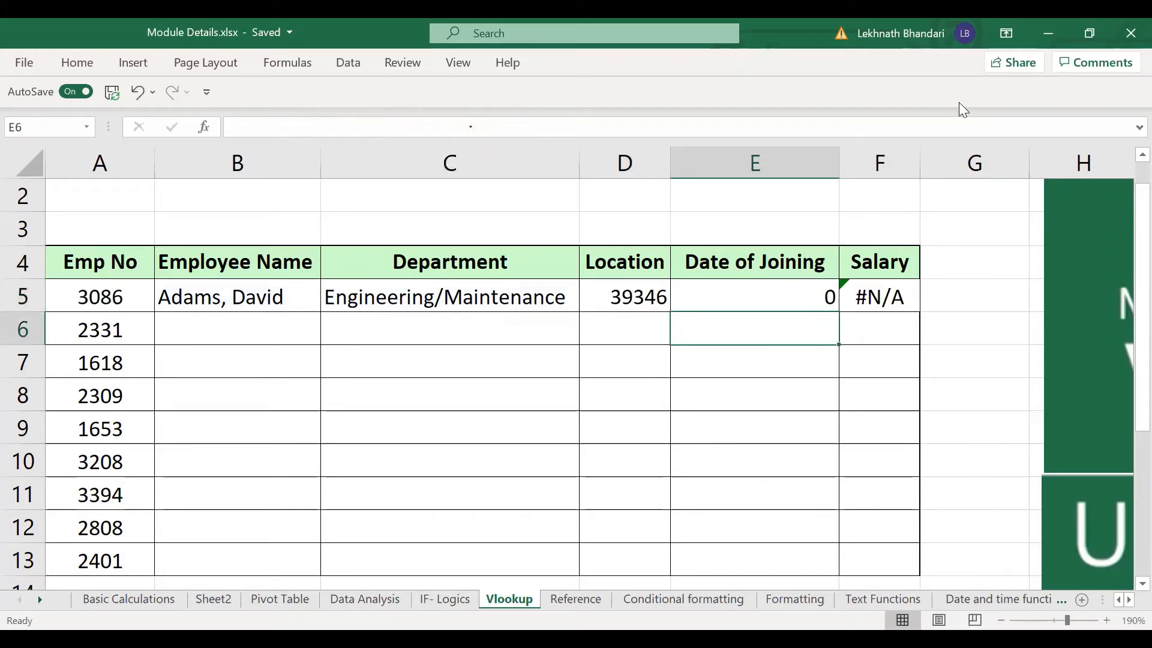
- Set the column index number in the F5 Salary formula to 6
{"action": "key", "text": "Up"}
{"action": "key", "text": "Right"}
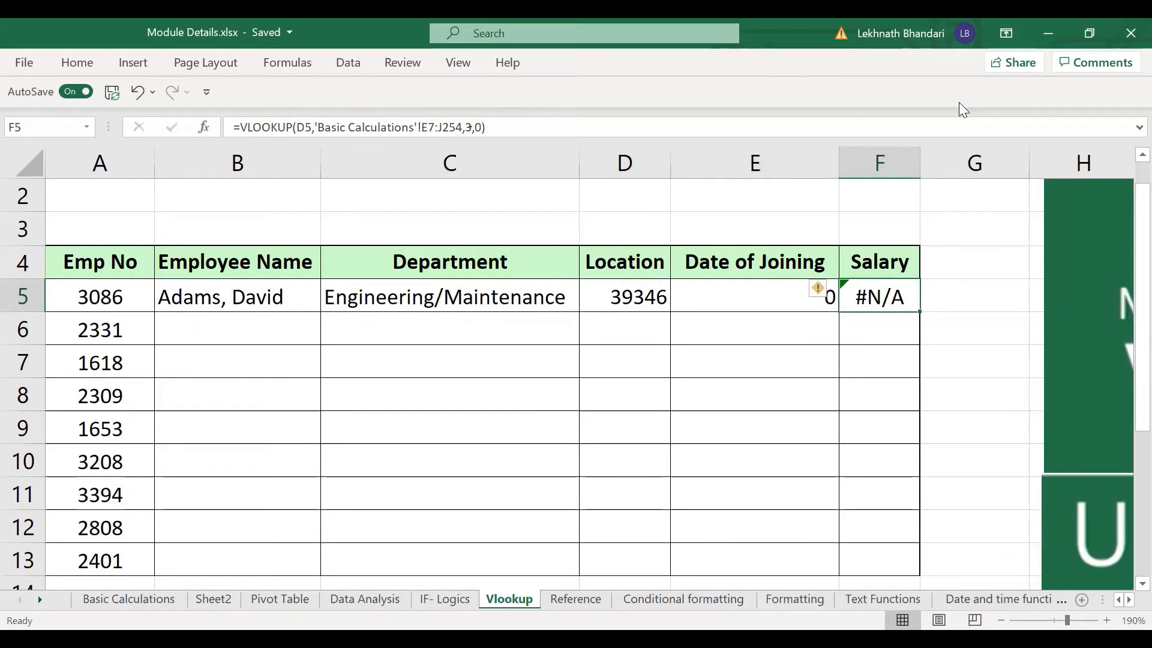
{"action": "left_click", "coordinate": [472, 129]}
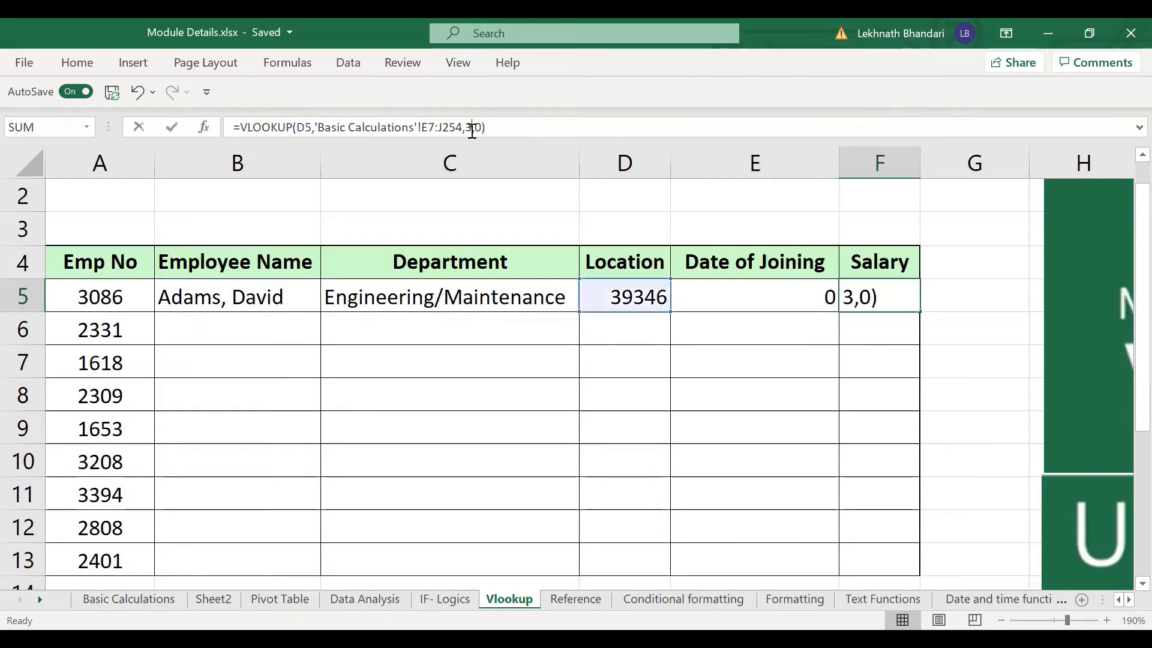
{"action": "key", "text": "BackSpace"}
{"action": "type", "text": "5"}
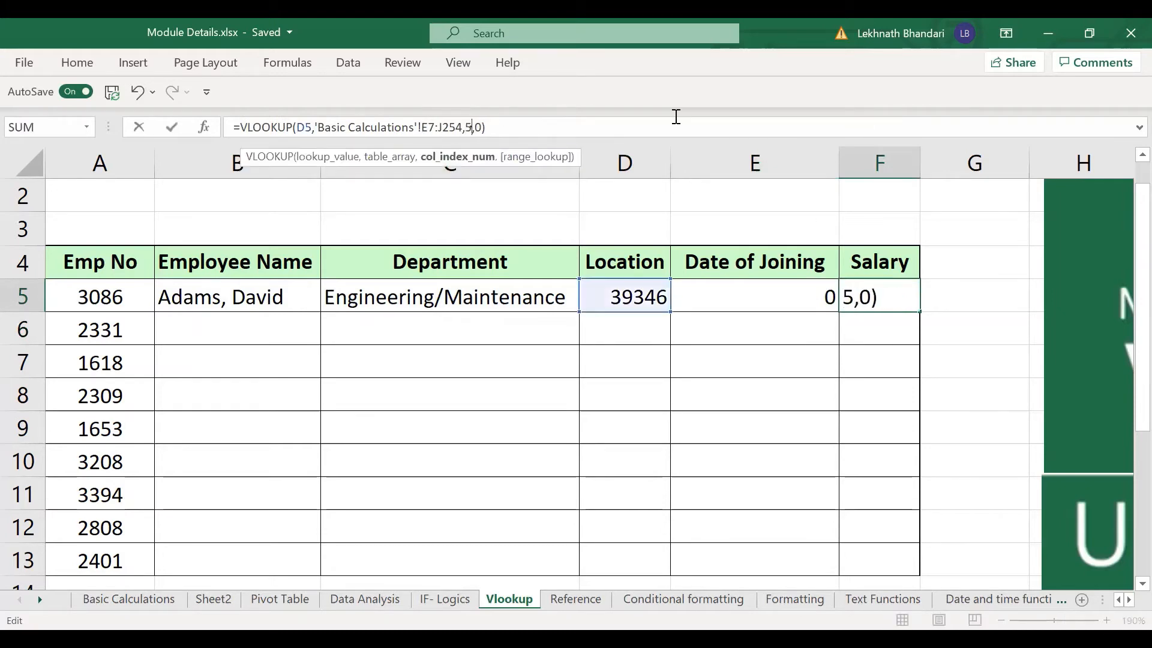
{"action": "key", "text": "BackSpace"}
{"action": "type", "text": "6"}
{"action": "key", "text": "Return"}
{"action": "key", "text": "Up"}
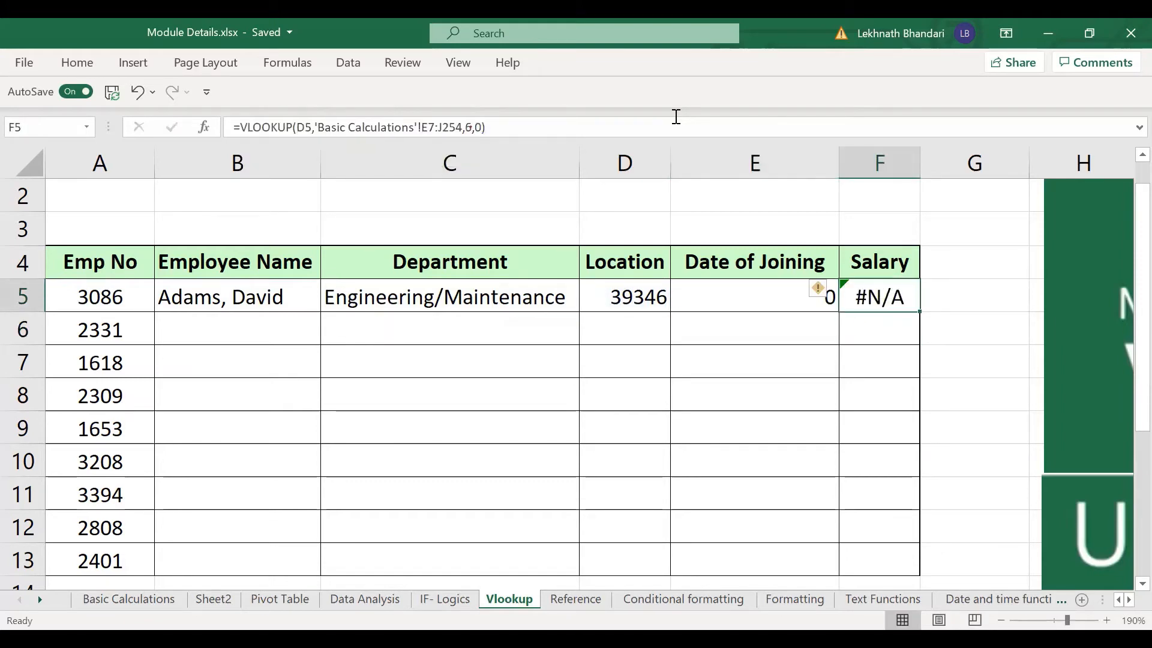
- Fill the Employee Name VLOOKUP formula in B5 across to F5, replacing the formulas in C5:F5
{"action": "key", "text": "F2"}
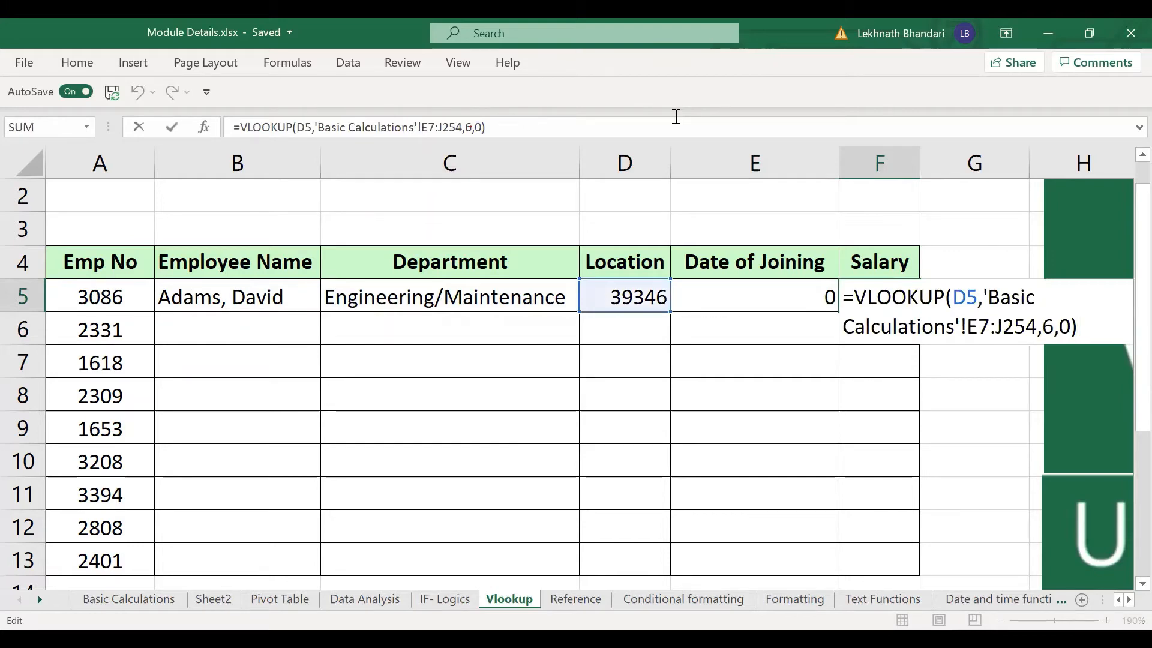
{"action": "key", "text": "Escape"}
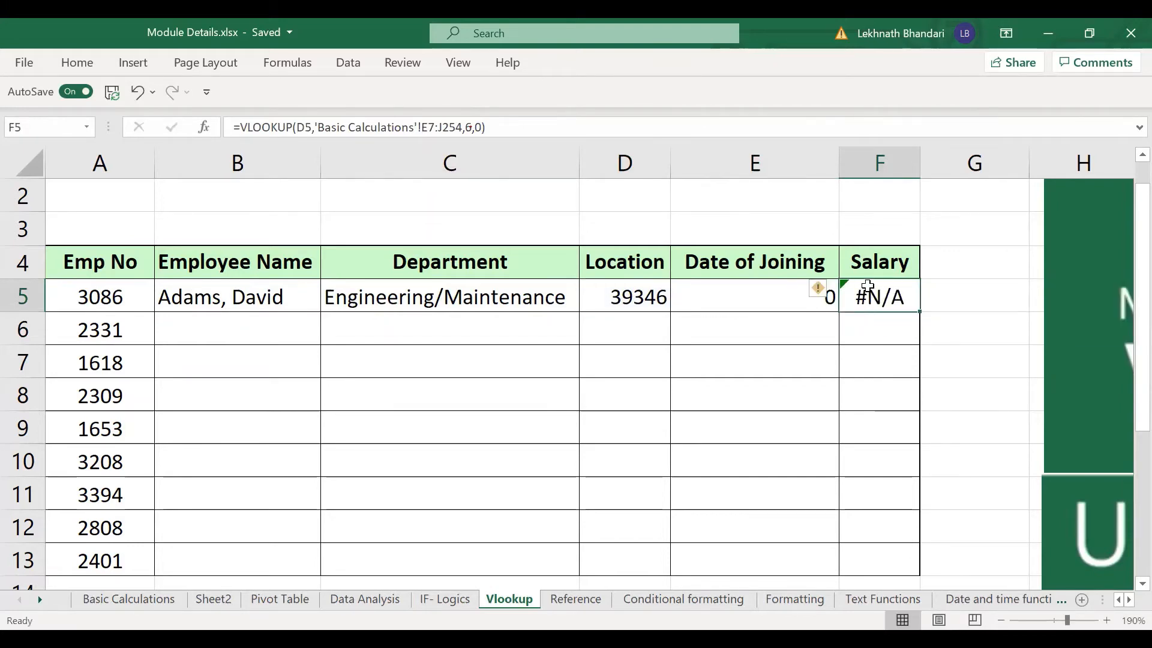
{"action": "left_click", "coordinate": [252, 297]}
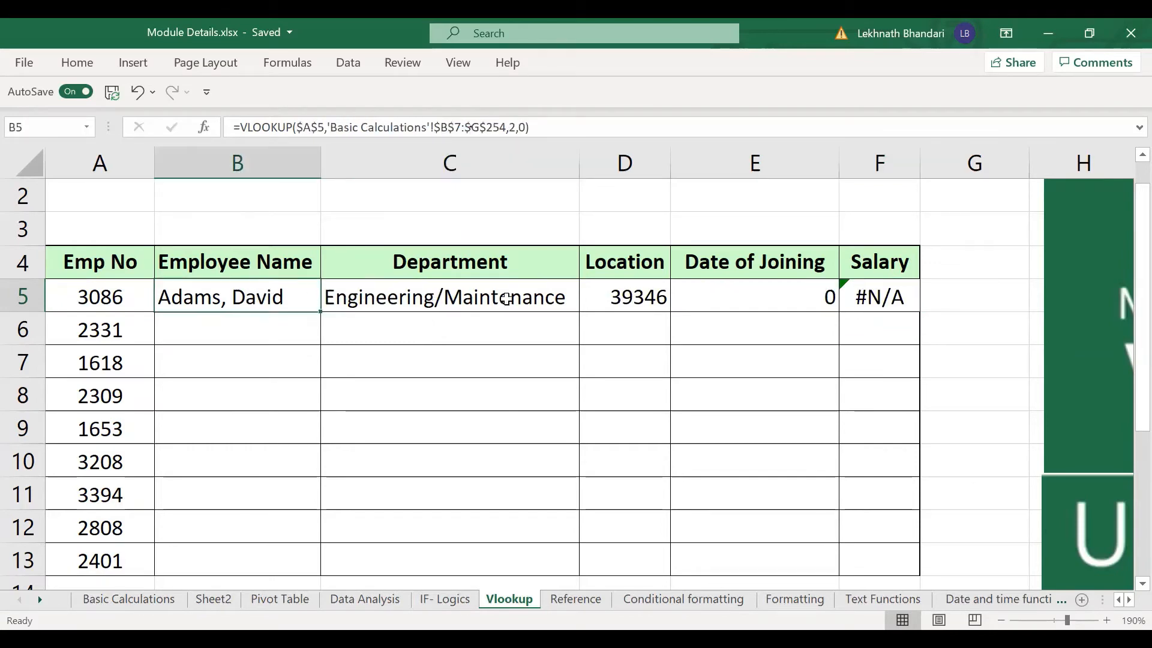
{"action": "left_click_drag", "start_coordinate": [321, 311], "coordinate": [864, 296]}
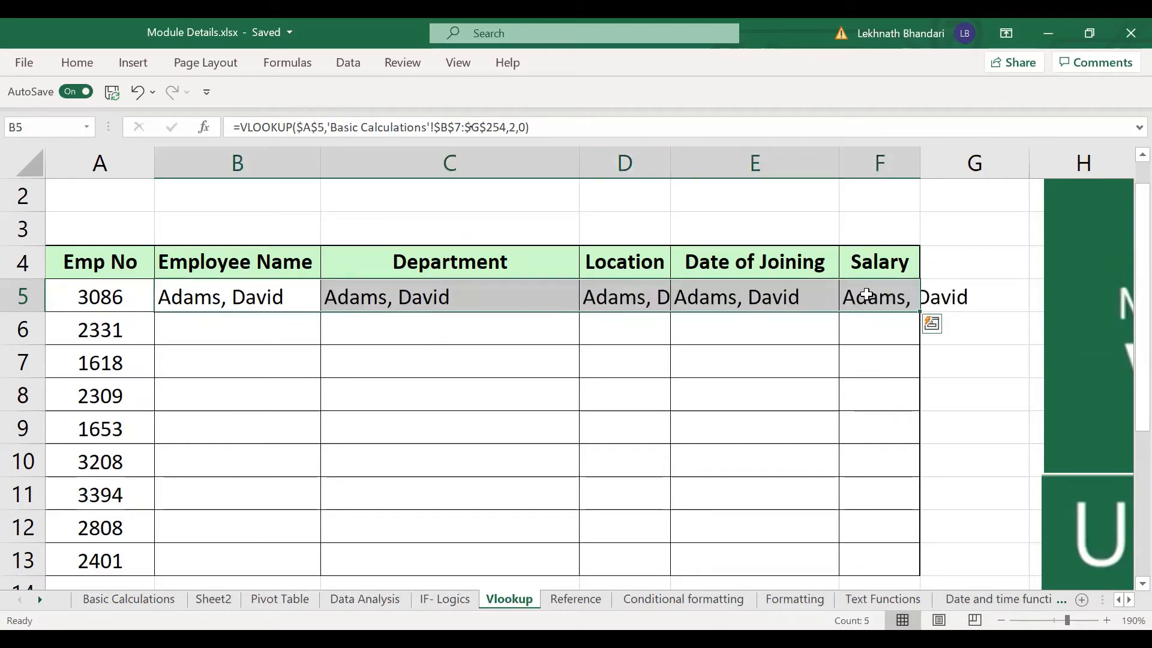
{"action": "left_click", "coordinate": [271, 298]}
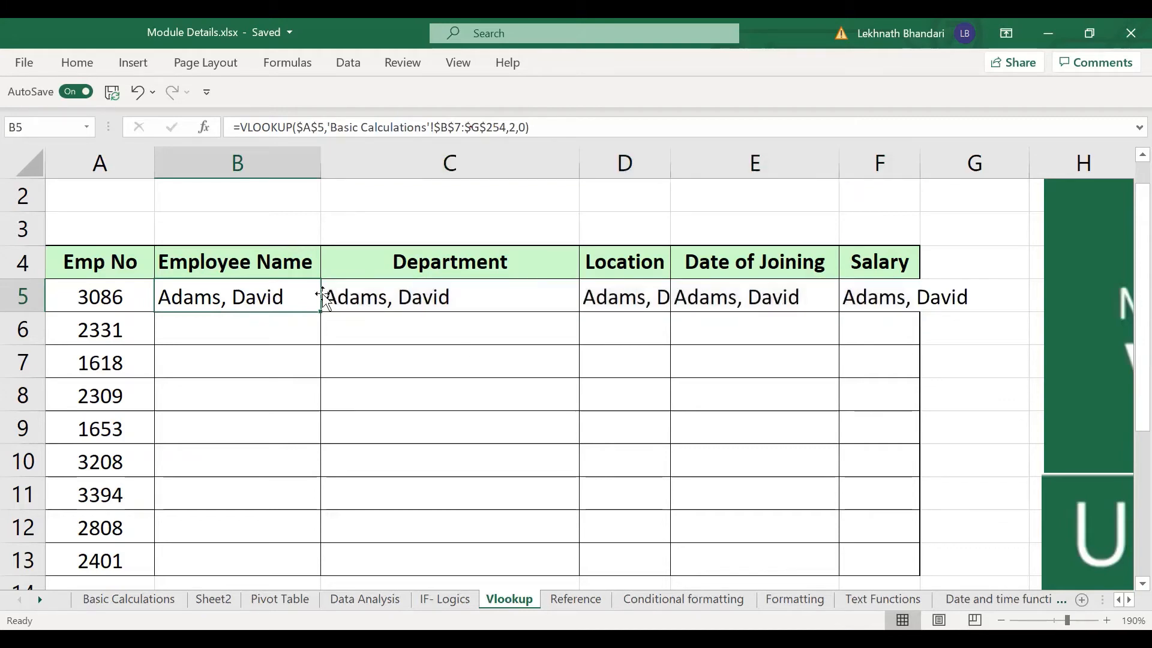
- Set the column index number in the C5 Department formula to 3
{"action": "left_click", "coordinate": [333, 296]}
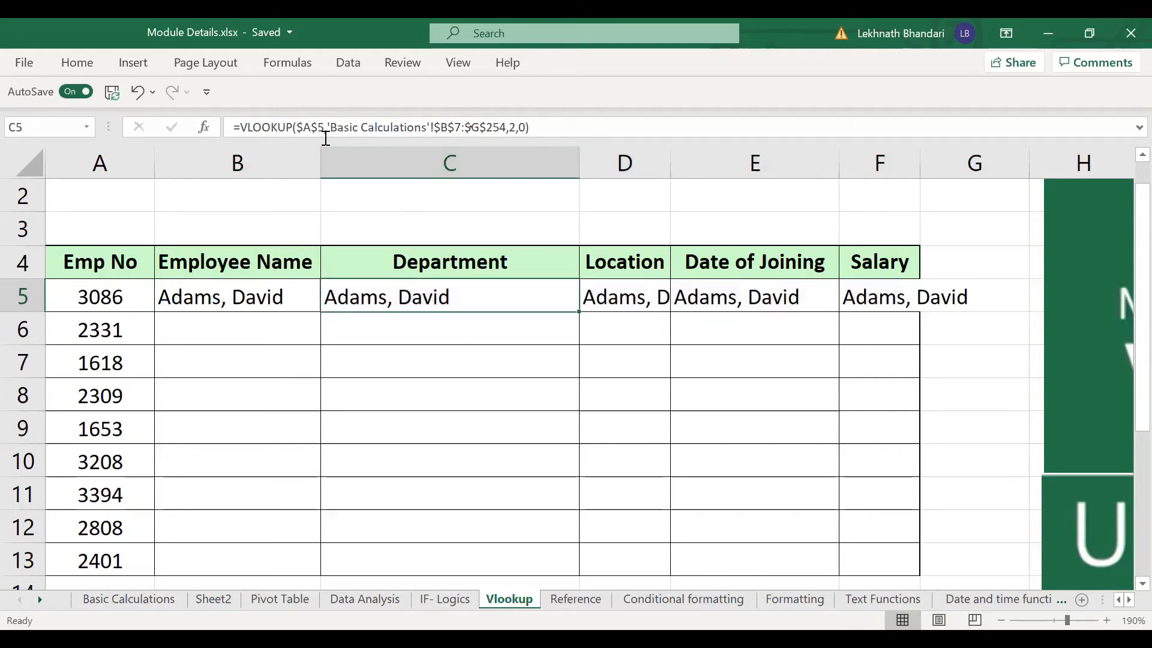
{"action": "left_click", "coordinate": [520, 126]}
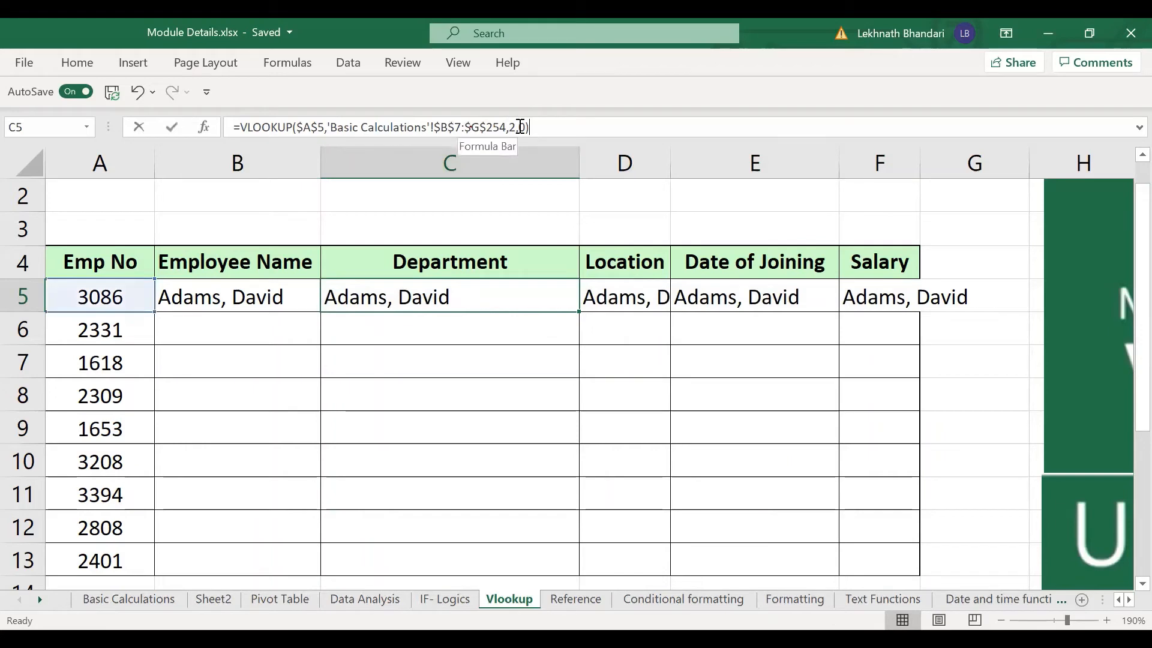
{"action": "double_click", "coordinate": [513, 126]}
{"action": "type", "text": "3"}
{"action": "key", "text": "Return"}
{"action": "key", "text": "Up"}
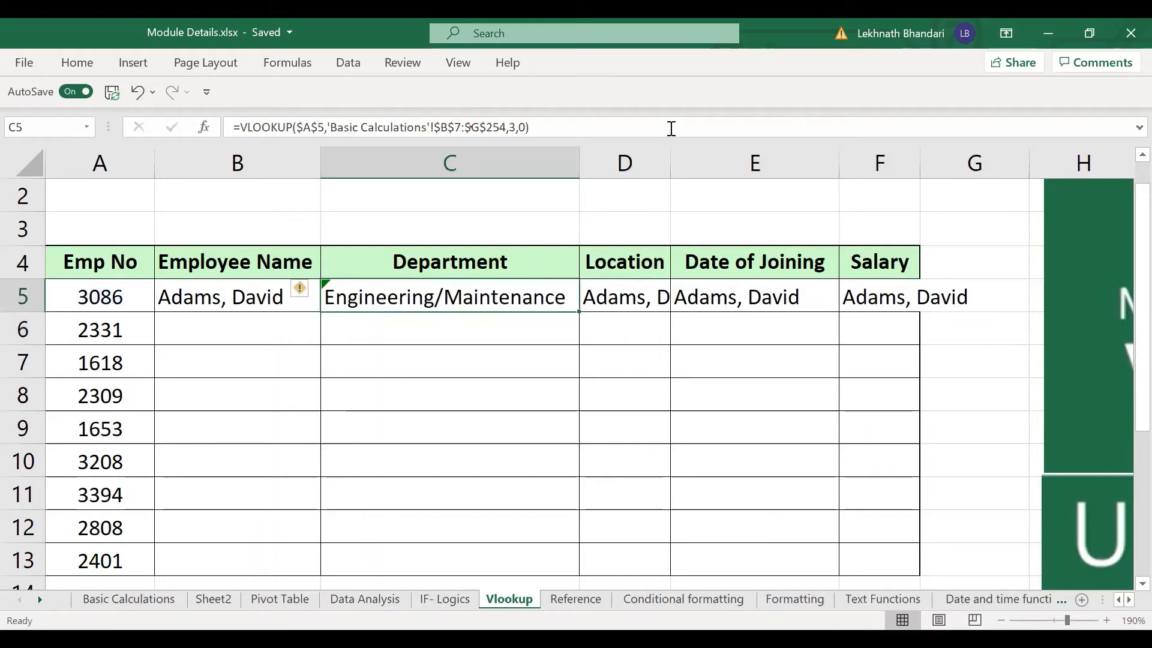
- Change the column index number to 4 in the refilled D5 Location formula
{"action": "key", "text": "Right"}
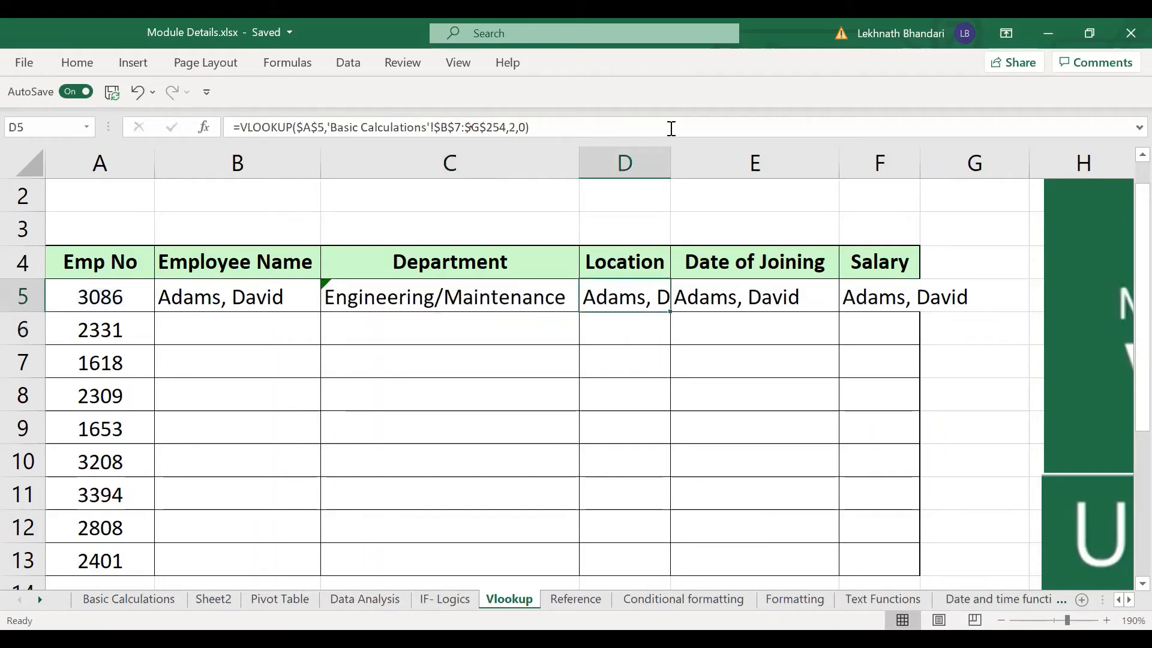
{"action": "left_click", "coordinate": [518, 127]}
{"action": "key", "text": "shift+Left"}
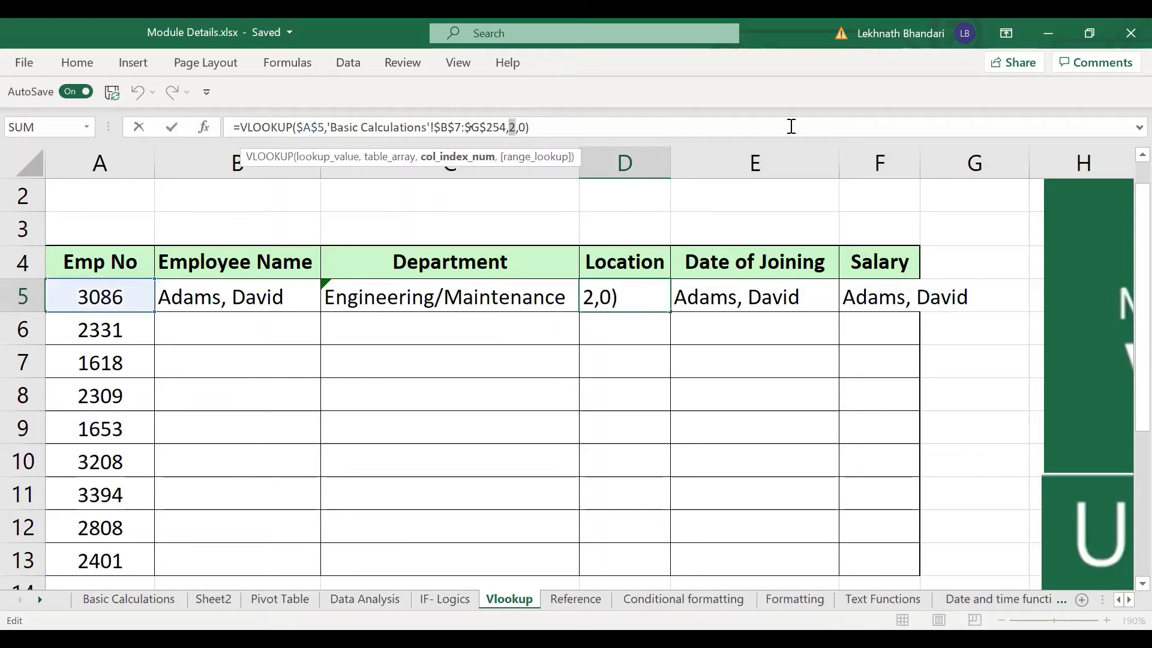
{"action": "type", "text": "4"}
{"action": "key", "text": "Return"}
{"action": "key", "text": "Up"}
- Change the column index number to 5 in the refilled E5 Date of Joining formula
{"action": "key", "text": "Right"}
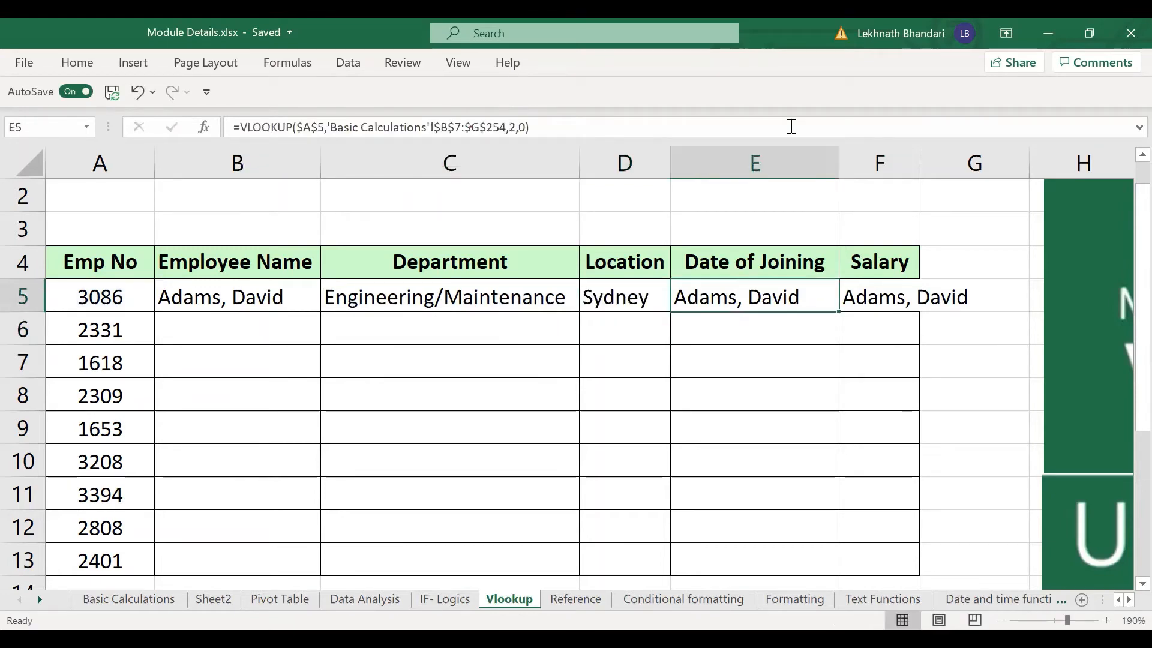
{"action": "double_click", "coordinate": [515, 128]}
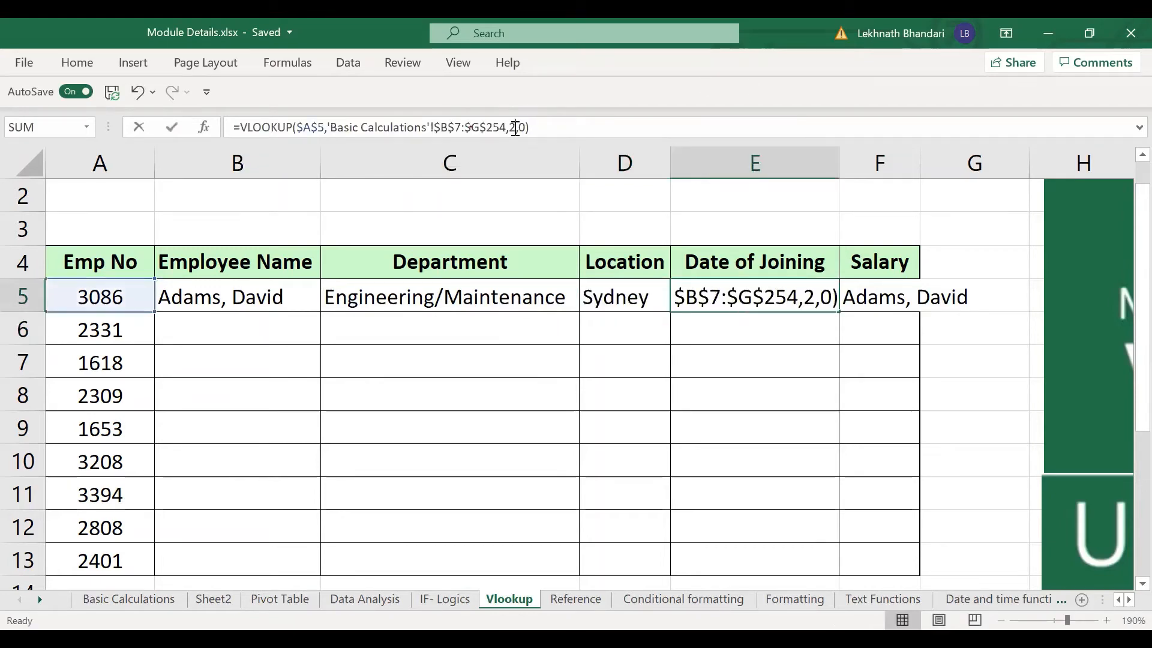
{"action": "key", "text": "BackSpace"}
{"action": "type", "text": "5"}
{"action": "key", "text": "Return"}
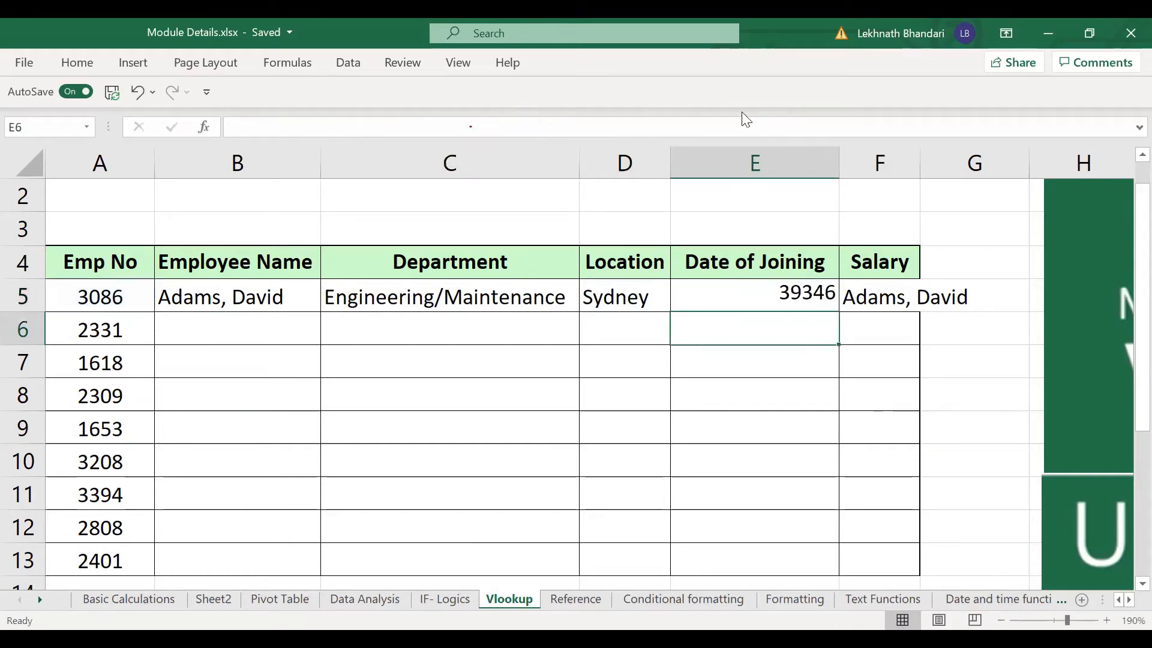
- Change the column index number to 6 in the refilled F5 Salary formula
{"action": "key", "text": "Up"}
{"action": "key", "text": "Right"}
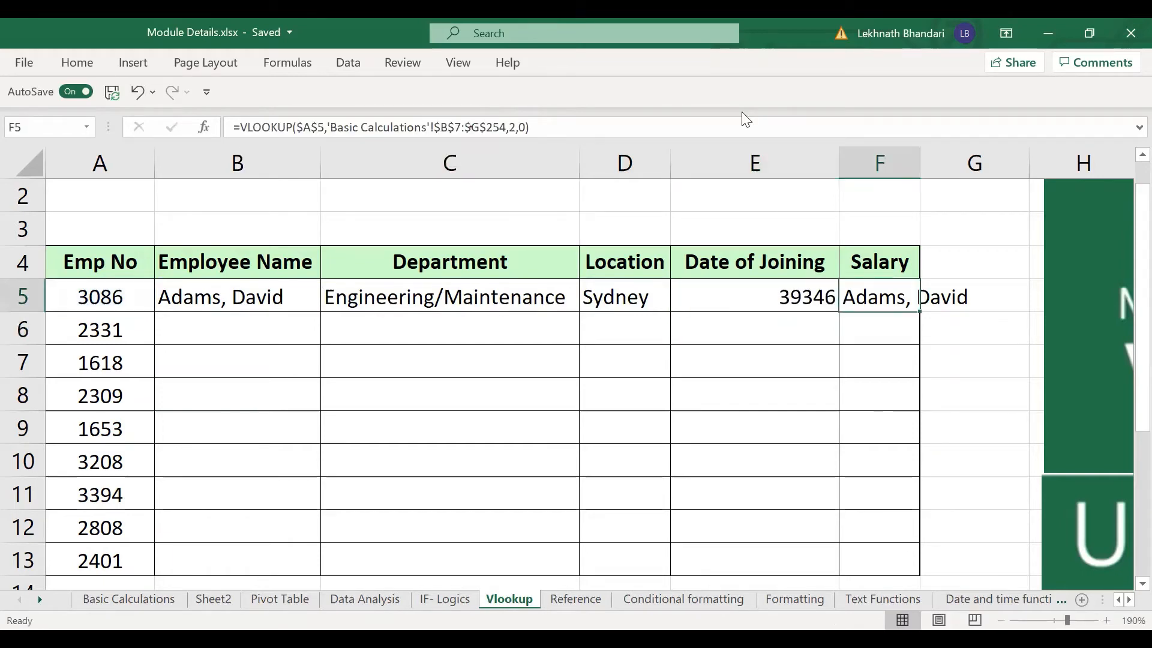
{"action": "double_click", "coordinate": [518, 128]}
{"action": "key", "text": "BackSpace"}
{"action": "type", "text": "6"}
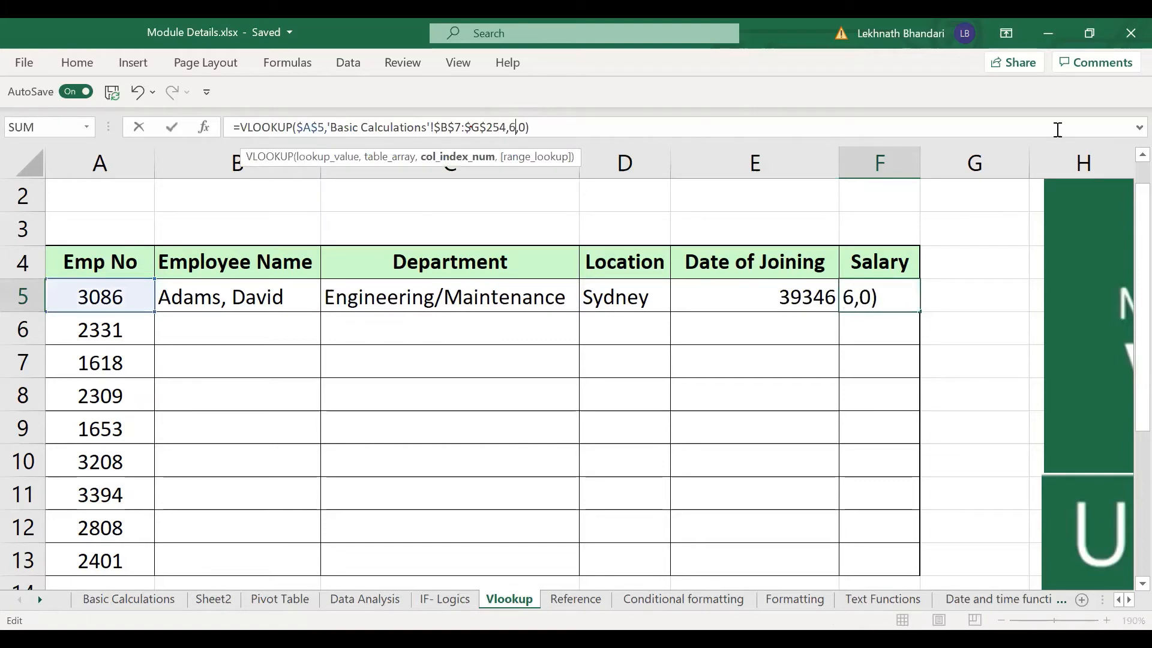
{"action": "key", "text": "Return"}
- Format the Date of Joining result in E5 as a date in day-month-year form
{"action": "key", "text": "Up"}
{"action": "key", "text": "Left"}
{"action": "key", "text": "Left"}
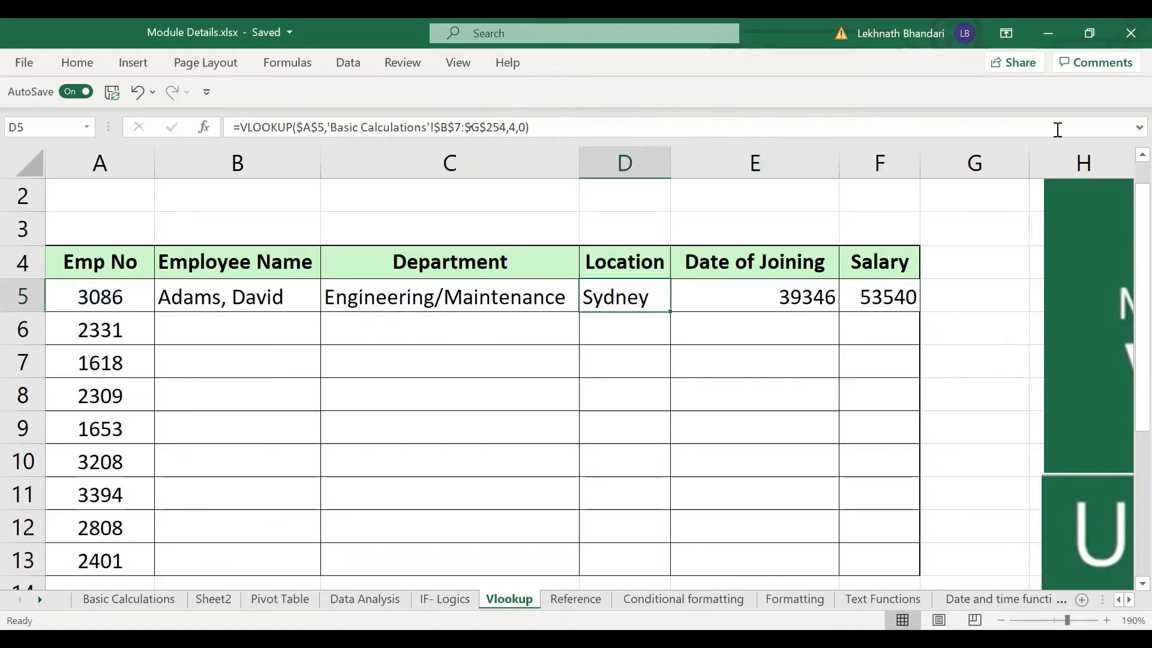
{"action": "key", "text": "Right"}
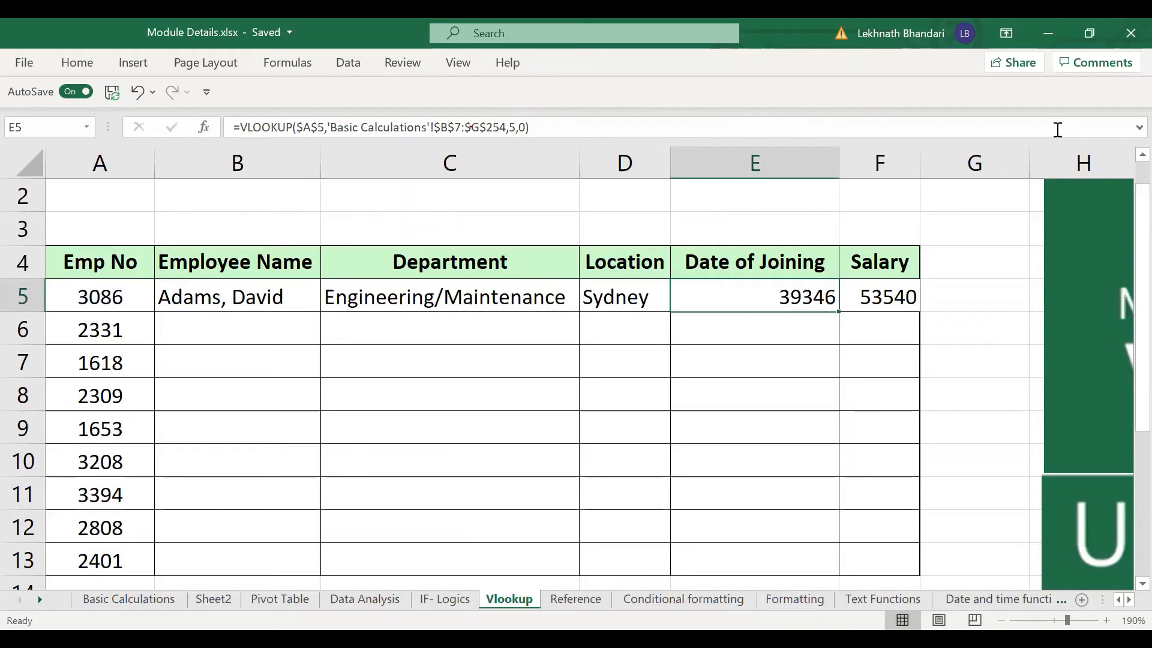
{"action": "key", "text": "ctrl+shift+3"}
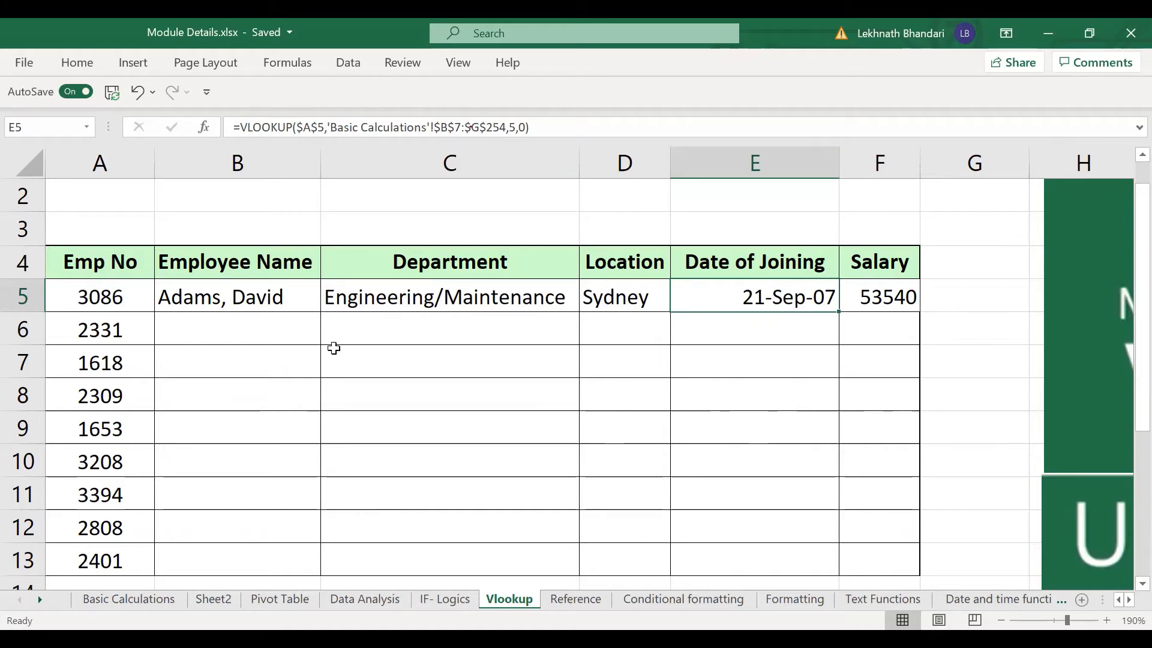
- Fill the VLOOKUP formulas in B5:F5 down through row 13 for the remaining employee numbers
{"action": "left_click", "coordinate": [246, 302]}
{"action": "key", "text": "shift+Right"}
{"action": "key", "text": "shift+Right"}
{"action": "key", "text": "shift+Right"}
{"action": "key", "text": "shift+Right"}
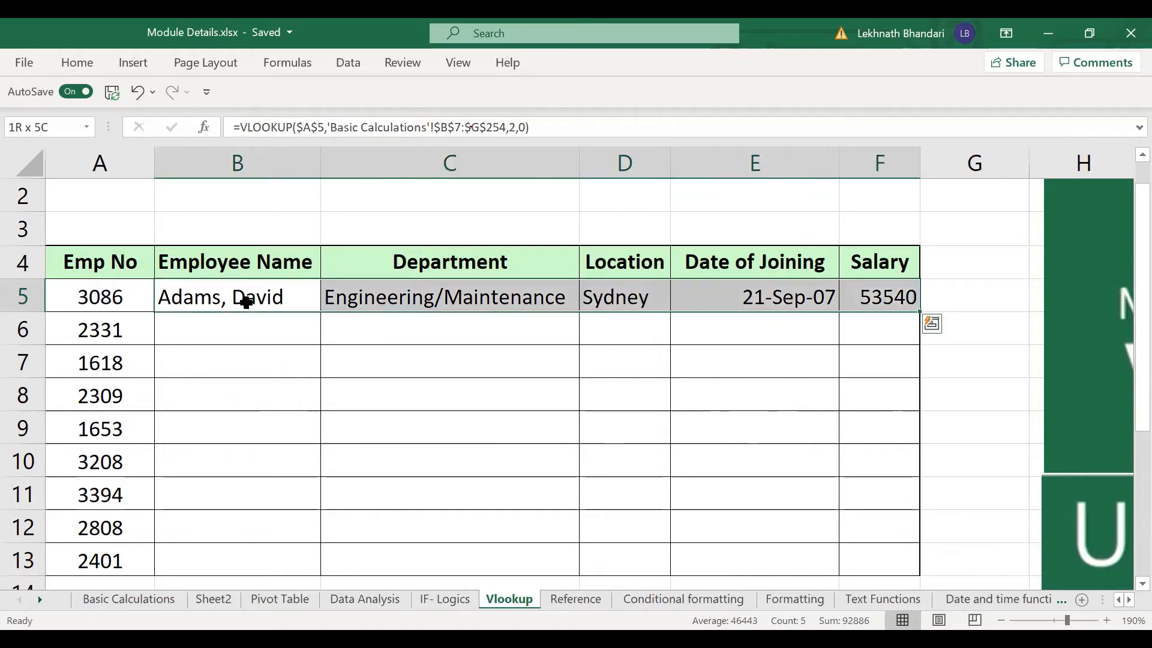
{"action": "key", "text": "ctrl+shift+Down"}
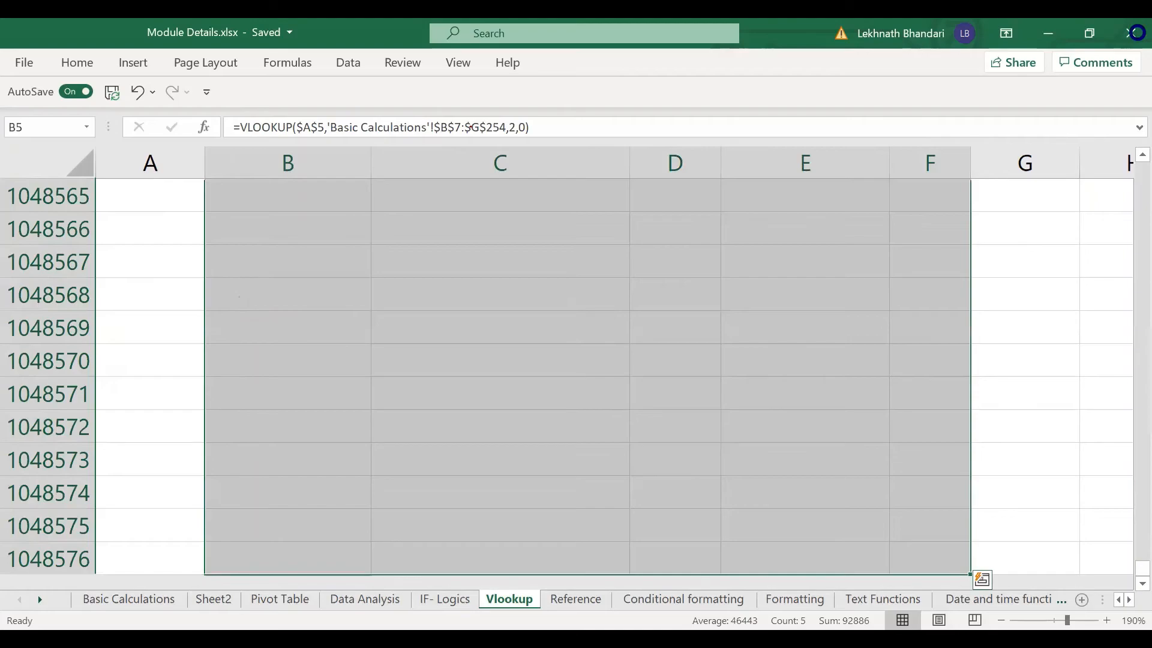
- Make the lookup value in the B5 Employee Name formula the relative reference A5
{"action": "key", "text": "F2"}
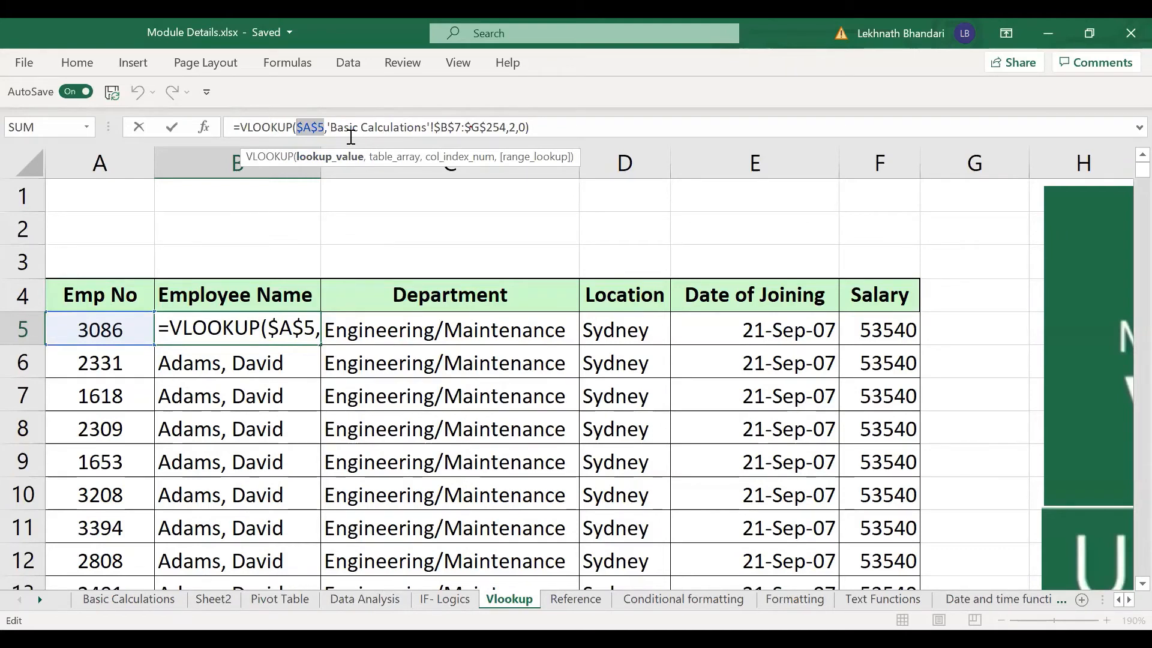
{"action": "key", "text": "F4"}
{"action": "key", "text": "F4"}
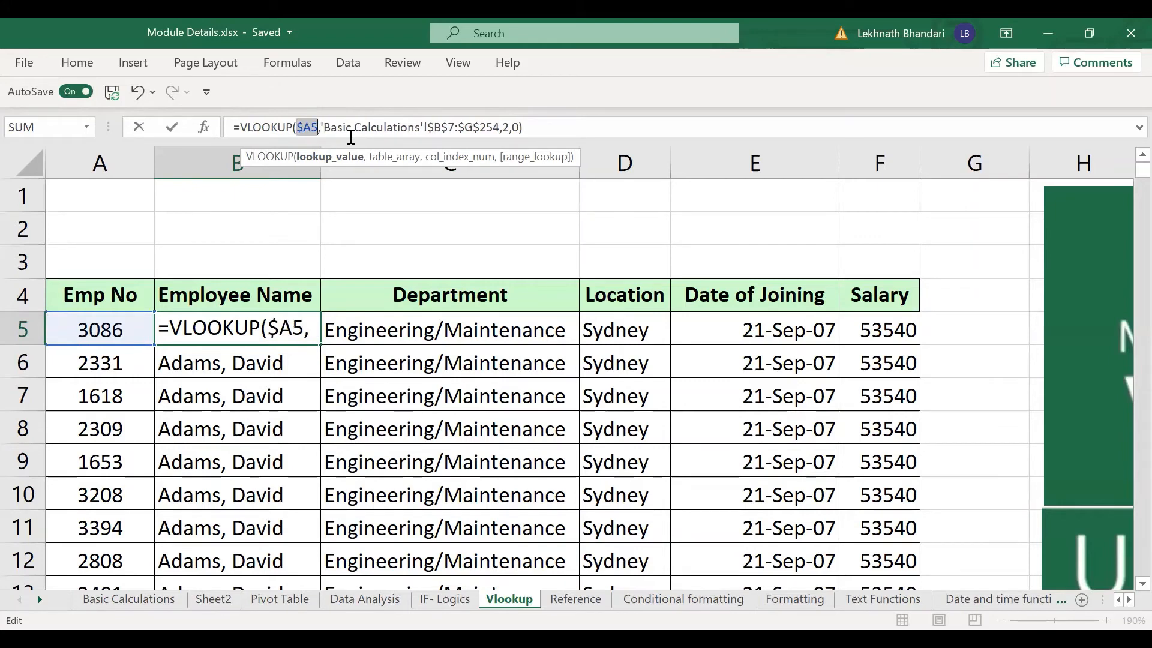
{"action": "key", "text": "F4"}
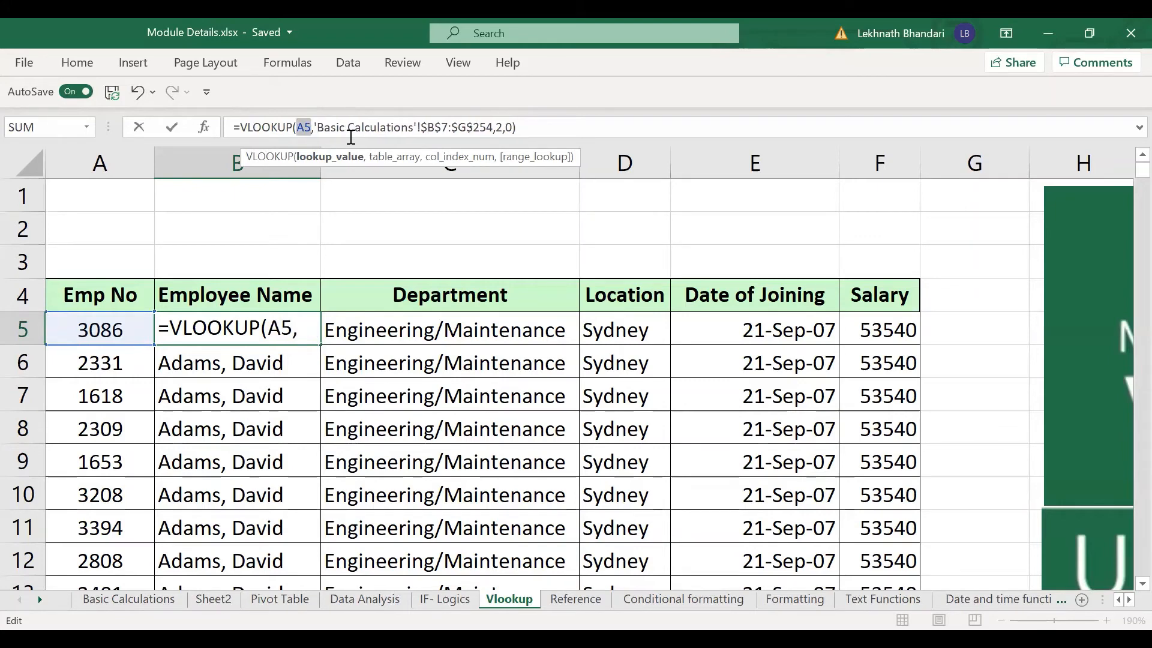
{"action": "key", "text": "Return"}
- Fill the corrected Employee Name formula in B5 down to B13
{"action": "key", "text": "Up"}
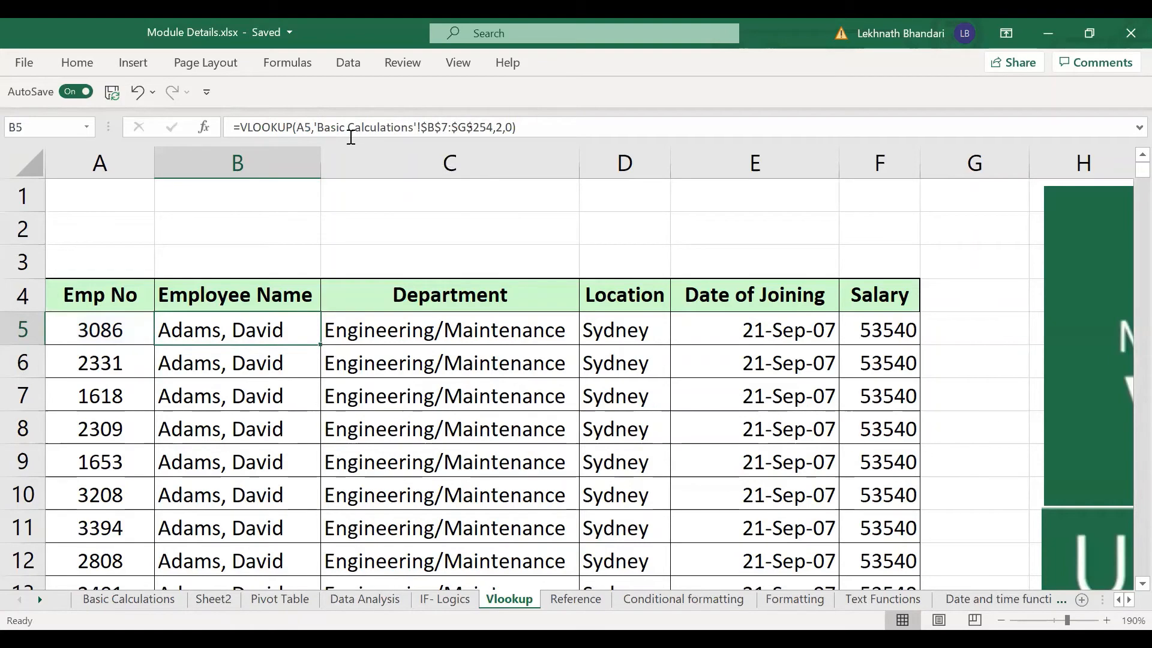
{"action": "key", "text": "shift+Down"}
{"action": "key", "text": "shift+Down"}
{"action": "key", "text": "shift+Down"}
{"action": "key", "text": "shift+Down"}
{"action": "key", "text": "shift+Down"}
{"action": "key", "text": "shift+Down"}
{"action": "key", "text": "shift+Down"}
{"action": "key", "text": "shift+Down"}
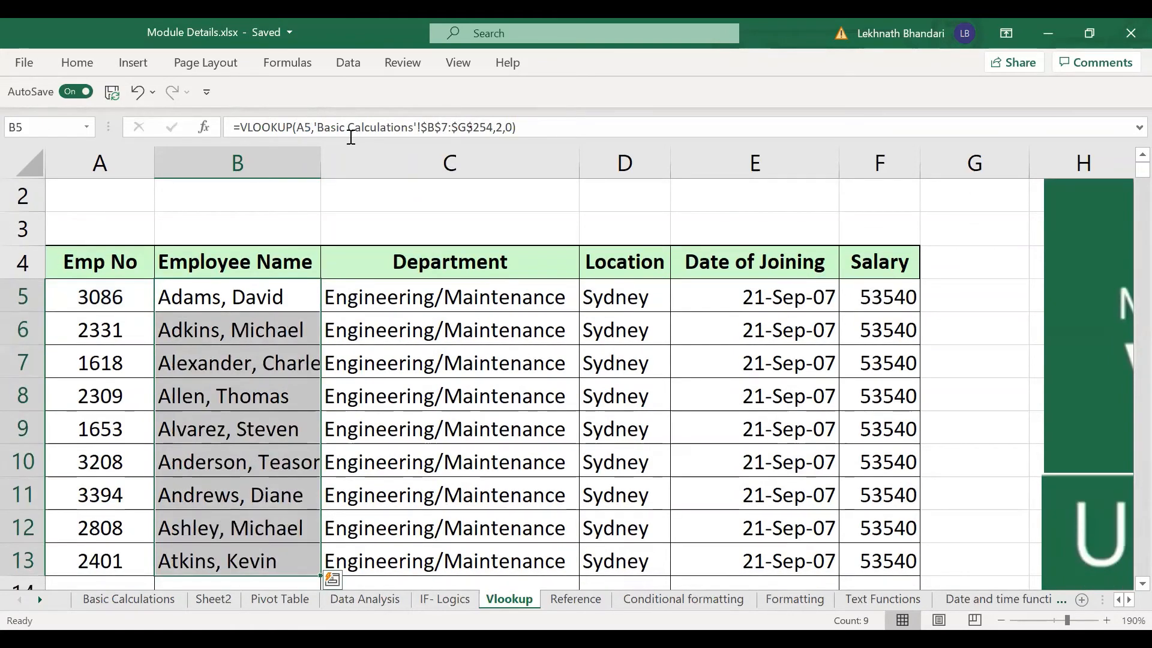
- Examine the Employee Name formulas and their lookup references down column B
{"action": "key", "text": "Down"}
{"action": "key", "text": "Down"}
{"action": "key", "text": "Down"}
{"action": "key", "text": "Down"}
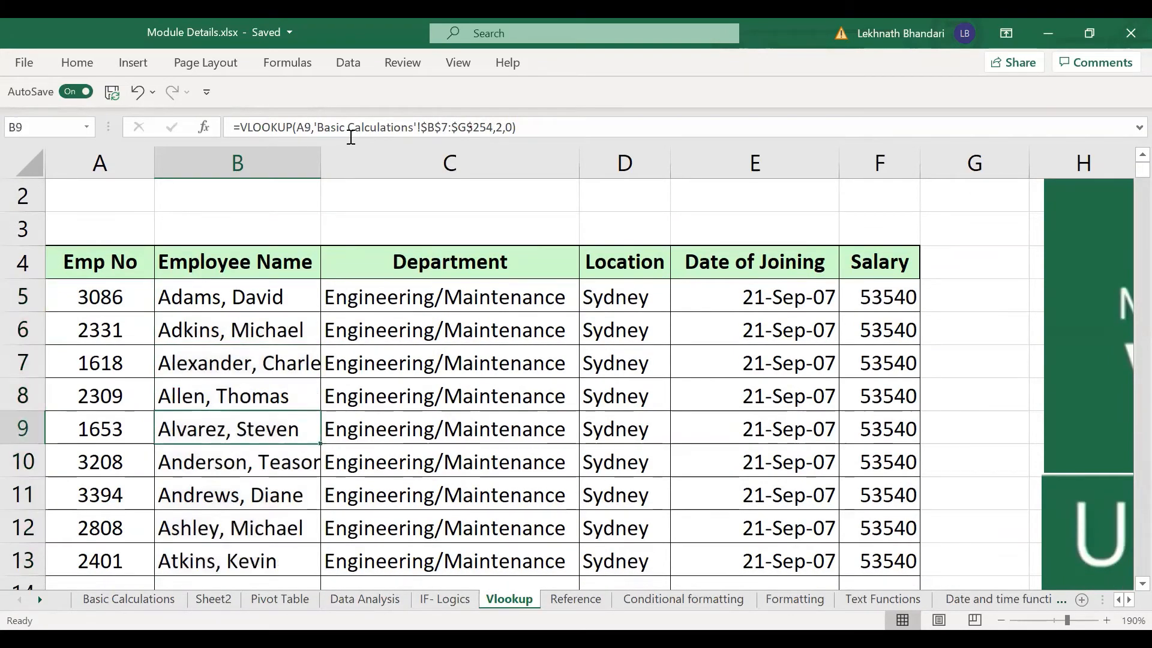
{"action": "key", "text": "Up"}
{"action": "key", "text": "Up"}
{"action": "key", "text": "Up"}
{"action": "key", "text": "Down"}
{"action": "key", "text": "Down"}
{"action": "key", "text": "Down"}
{"action": "key", "text": "Up"}
{"action": "key", "text": "Up"}
{"action": "key", "text": "Up"}
{"action": "key", "text": "Up"}
{"action": "key", "text": "Down"}
{"action": "key", "text": "ctrl+Down"}
{"action": "key", "text": "Down"}
{"action": "key", "text": "Down"}
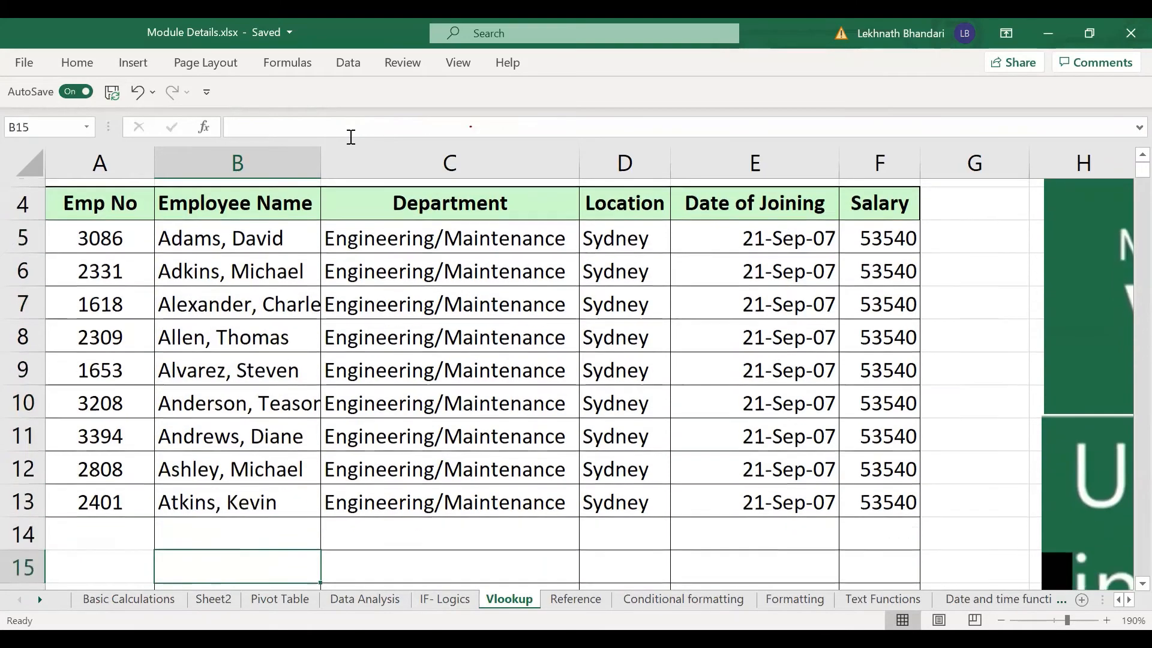
{"action": "key", "text": "Up"}
{"action": "key", "text": "Up"}
{"action": "key", "text": "Up"}
{"action": "key", "text": "Up"}
{"action": "key", "text": "Up"}
{"action": "key", "text": "Up"}
{"action": "key", "text": "Up"}
{"action": "key", "text": "Up"}
{"action": "key", "text": "Up"}
{"action": "key", "text": "Up"}
{"action": "key", "text": "Up"}
{"action": "key", "text": "Up"}
{"action": "key", "text": "Up"}
{"action": "key", "text": "Up"}
{"action": "key", "text": "Down"}
{"action": "key", "text": "Down"}
{"action": "key", "text": "Down"}
{"action": "key", "text": "Down"}
{"action": "key", "text": "Down"}
{"action": "key", "text": "Down"}
{"action": "key", "text": "Down"}
{"action": "key", "text": "Down"}
{"action": "key", "text": "Down"}
{"action": "key", "text": "Down"}
{"action": "key", "text": "Down"}
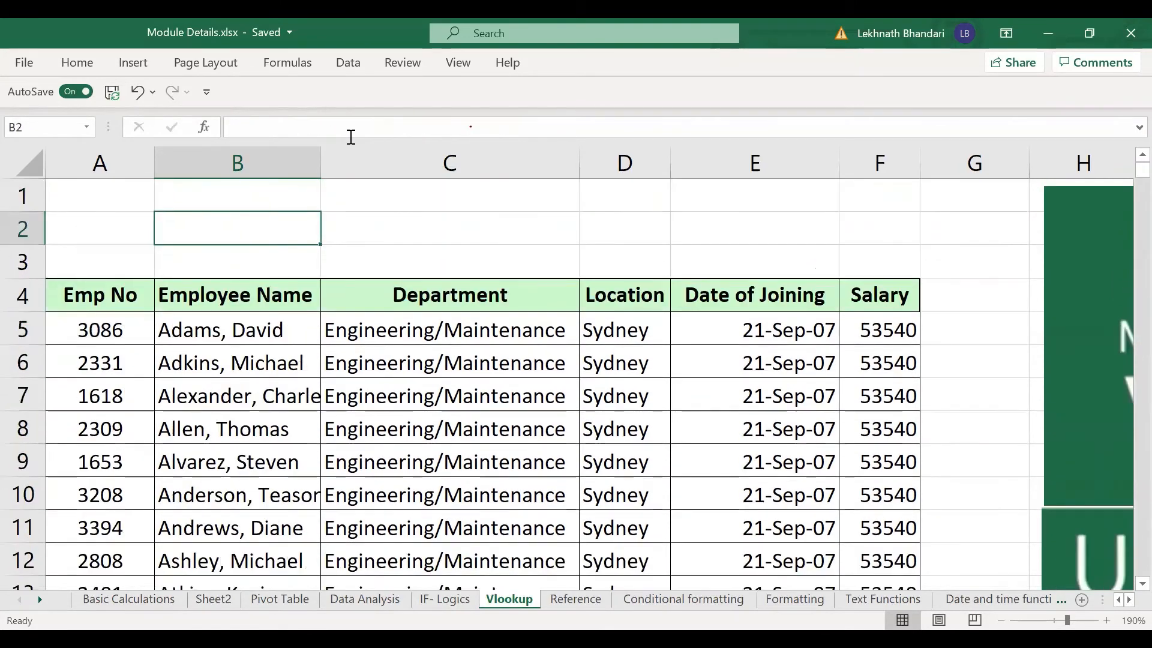
{"action": "key", "text": "Down"}
{"action": "key", "text": "Up"}
{"action": "key", "text": "Up"}
{"action": "key", "text": "Up"}
{"action": "key", "text": "Up"}
- Fill the Department formula in C5, with its absolute lookup value $A$5, down to C13
{"action": "key", "text": "Right"}
{"action": "key", "text": "Up"}
{"action": "key", "text": "Up"}
{"action": "key", "text": "Up"}
{"action": "key", "text": "Up"}
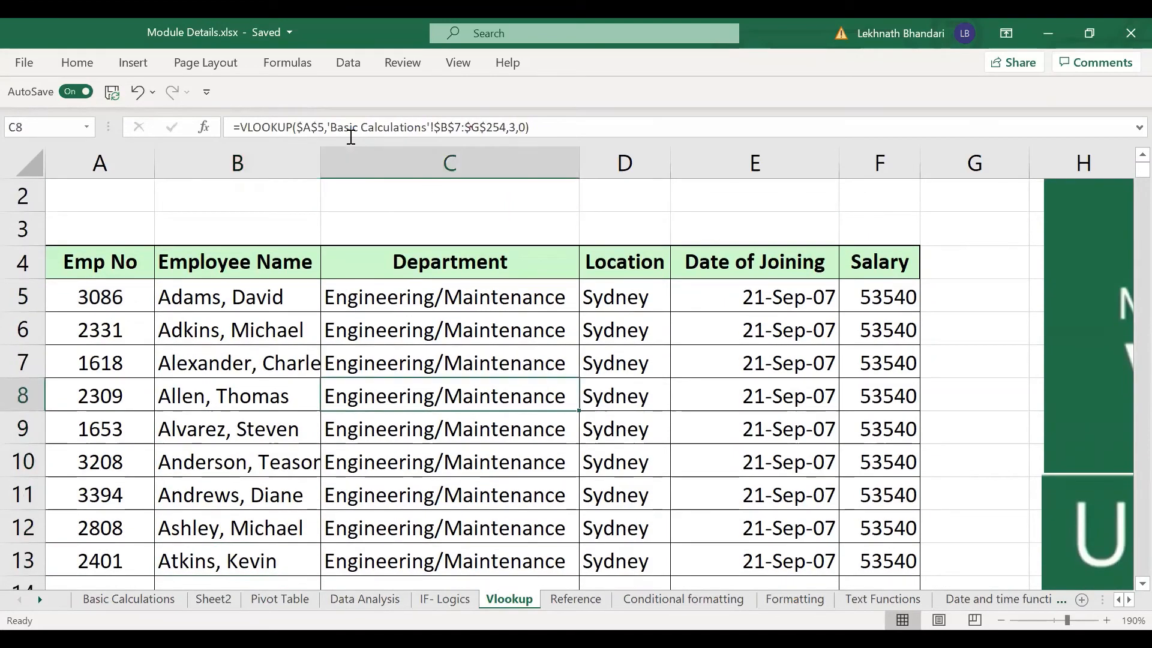
{"action": "key", "text": "shift+Down"}
{"action": "key", "text": "shift+Down"}
{"action": "key", "text": "shift+Down"}
{"action": "key", "text": "shift+Down"}
{"action": "key", "text": "shift+Down"}
{"action": "key", "text": "shift+Down"}
{"action": "key", "text": "shift+Down"}
{"action": "key", "text": "shift+Down"}
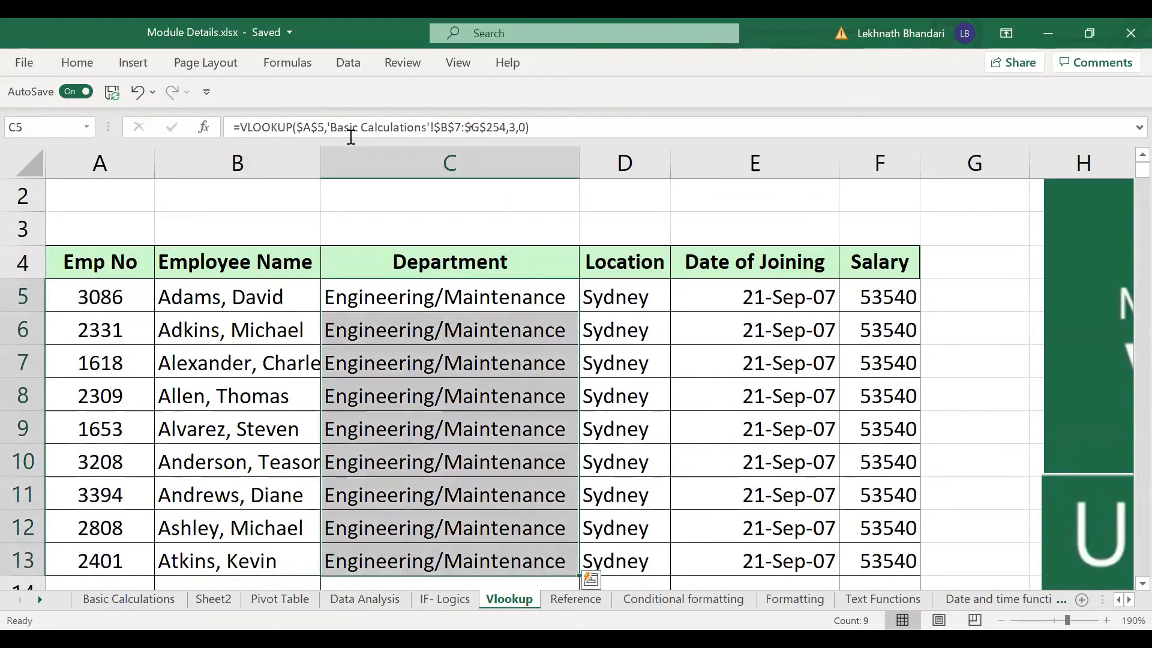
- Fill the Location formula in D5, with its absolute lookup value $A$5, down to D13
{"action": "key", "text": "Right"}
{"action": "key", "text": "shift+Down"}
{"action": "key", "text": "shift+Down"}
{"action": "key", "text": "shift+Down"}
{"action": "key", "text": "shift+Down"}
{"action": "key", "text": "shift+Down"}
{"action": "key", "text": "shift+Down"}
{"action": "key", "text": "shift+Down"}
{"action": "key", "text": "shift+Down"}
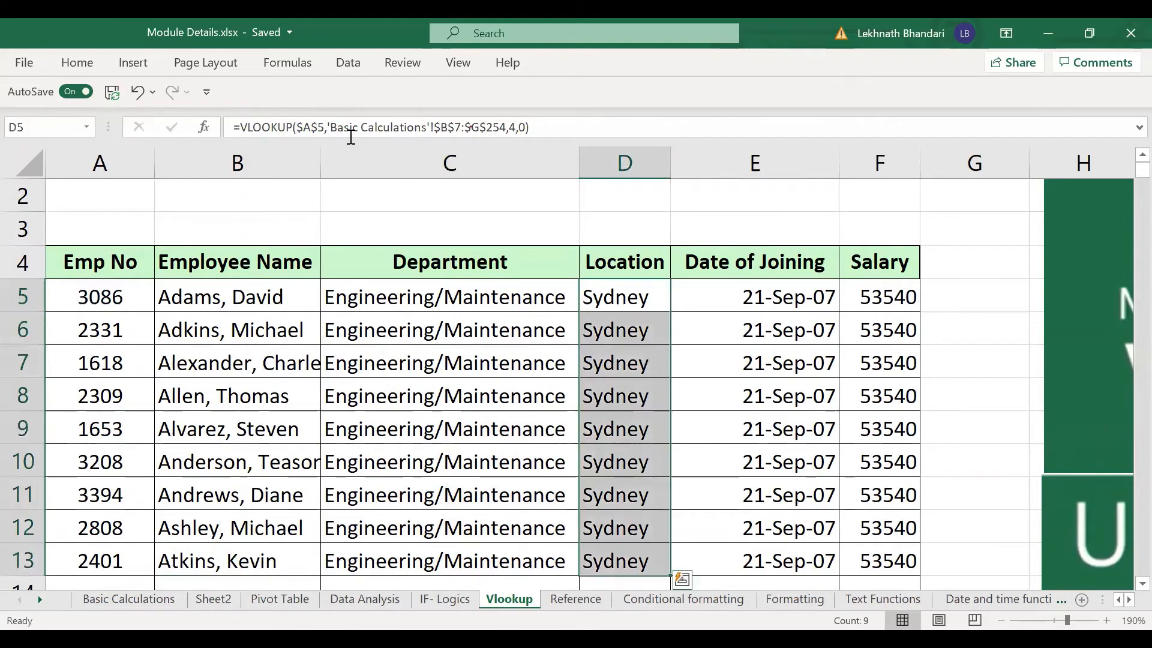
- Inspect the lookup value references in the Department formulas in C5 and C6
{"action": "key", "text": "Up"}
{"action": "key", "text": "Left"}
{"action": "key", "text": "Down"}
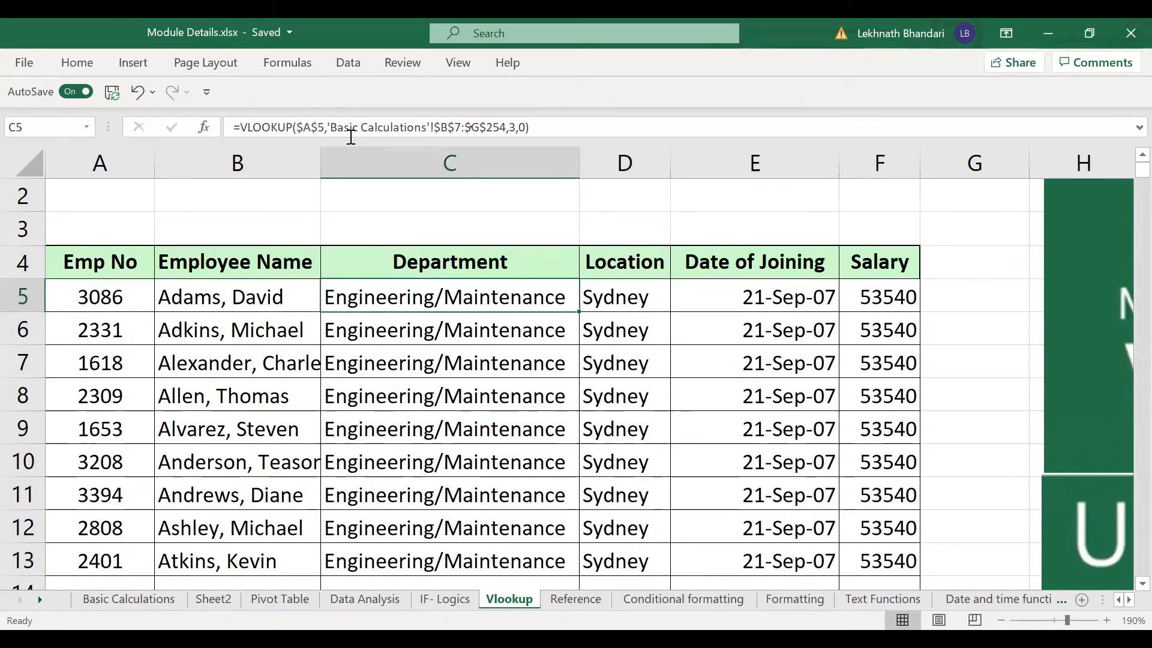
{"action": "key", "text": "F2"}
{"action": "key", "text": "Return"}
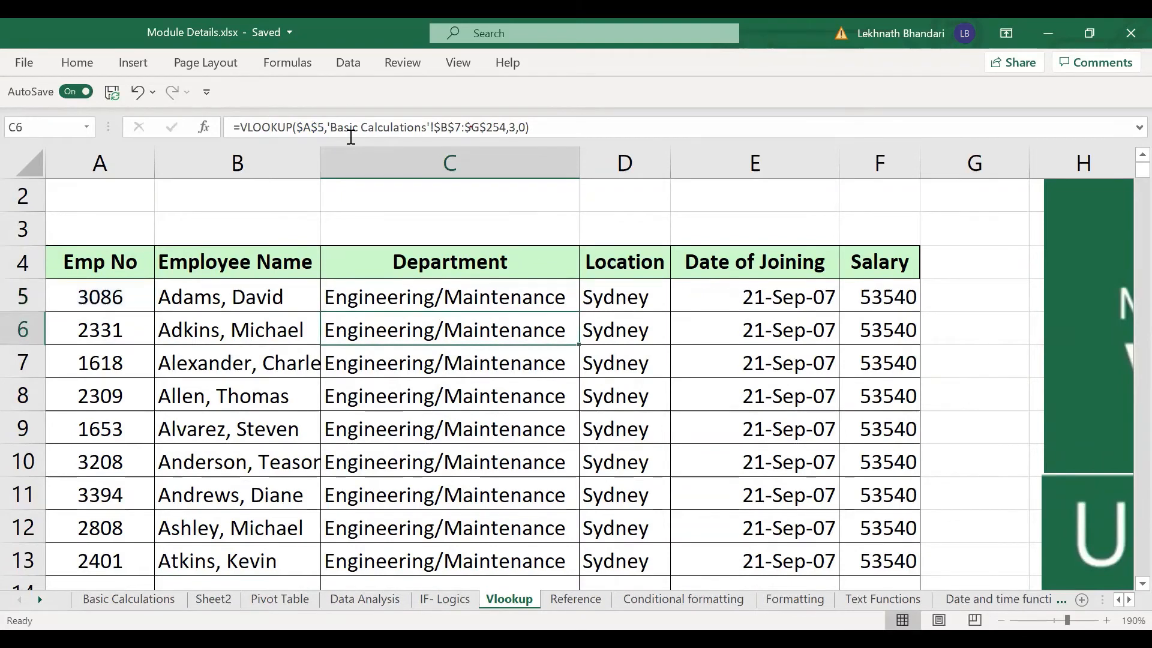
{"action": "key", "text": "F2"}
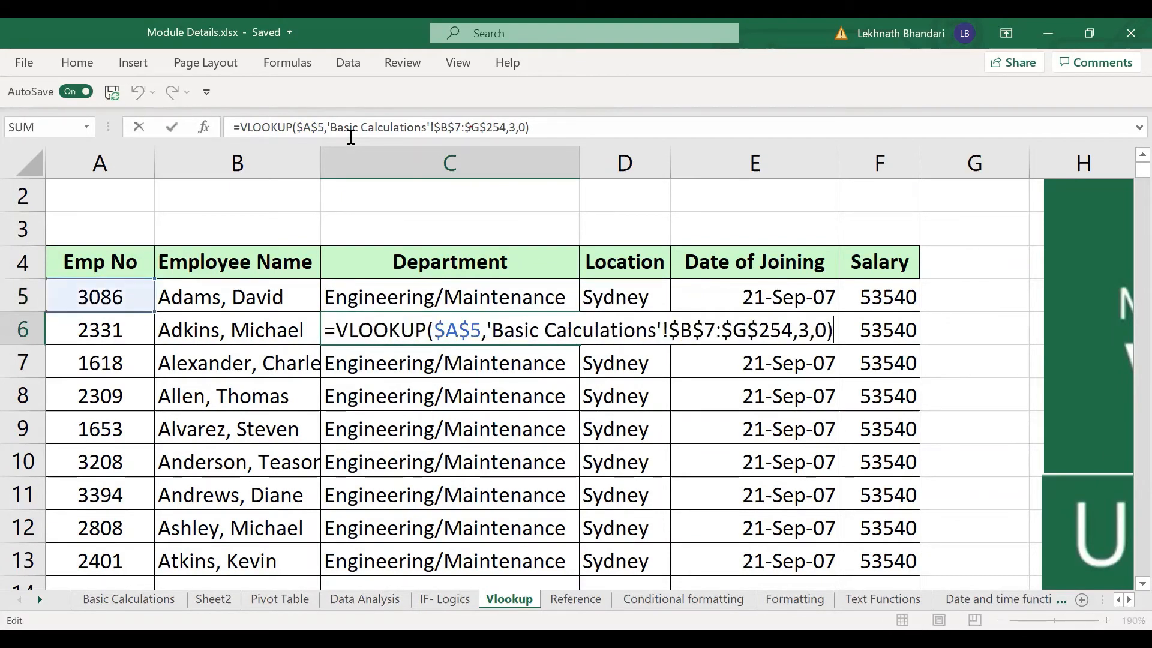
{"action": "key", "text": "Return"}
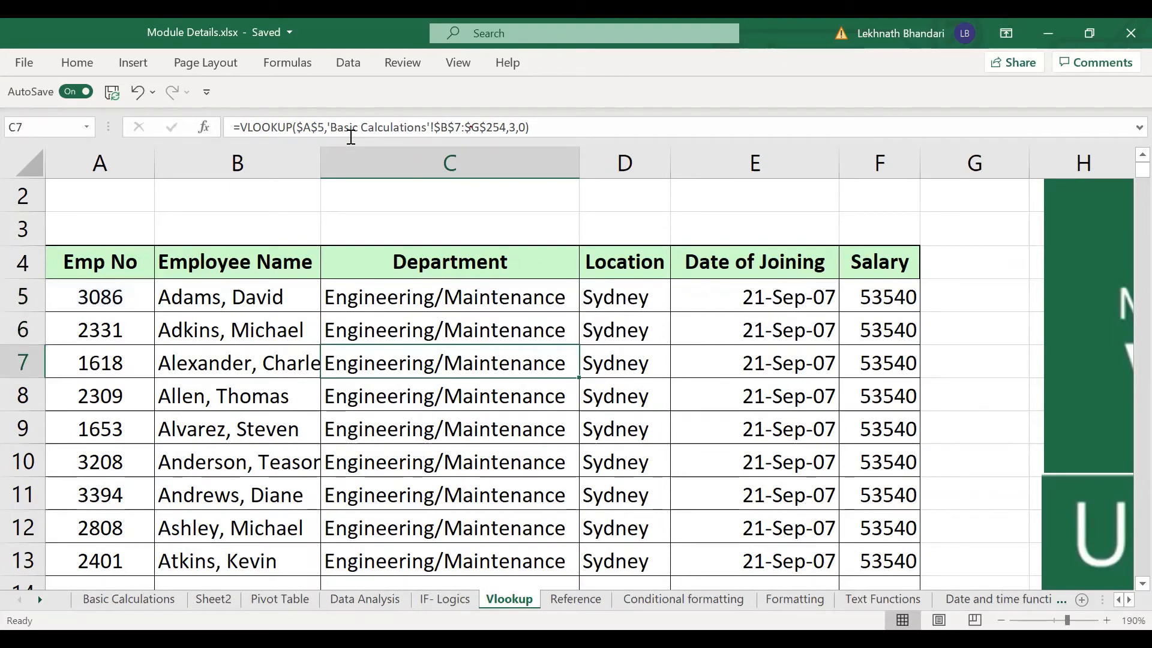
- Compare the lookup value reference in the Department formula in C5 with the one in the Employee Name formula in B6
{"action": "key", "text": "Up"}
{"action": "key", "text": "Up"}
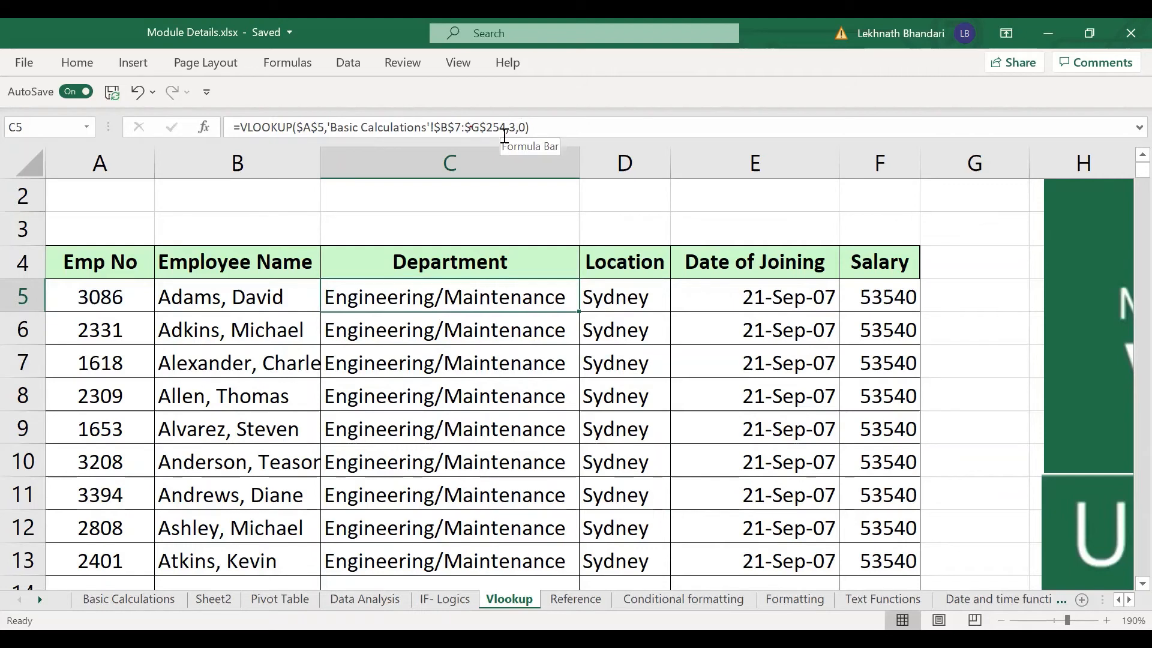
{"action": "left_click", "coordinate": [420, 327]}
{"action": "left_click", "coordinate": [260, 315]}
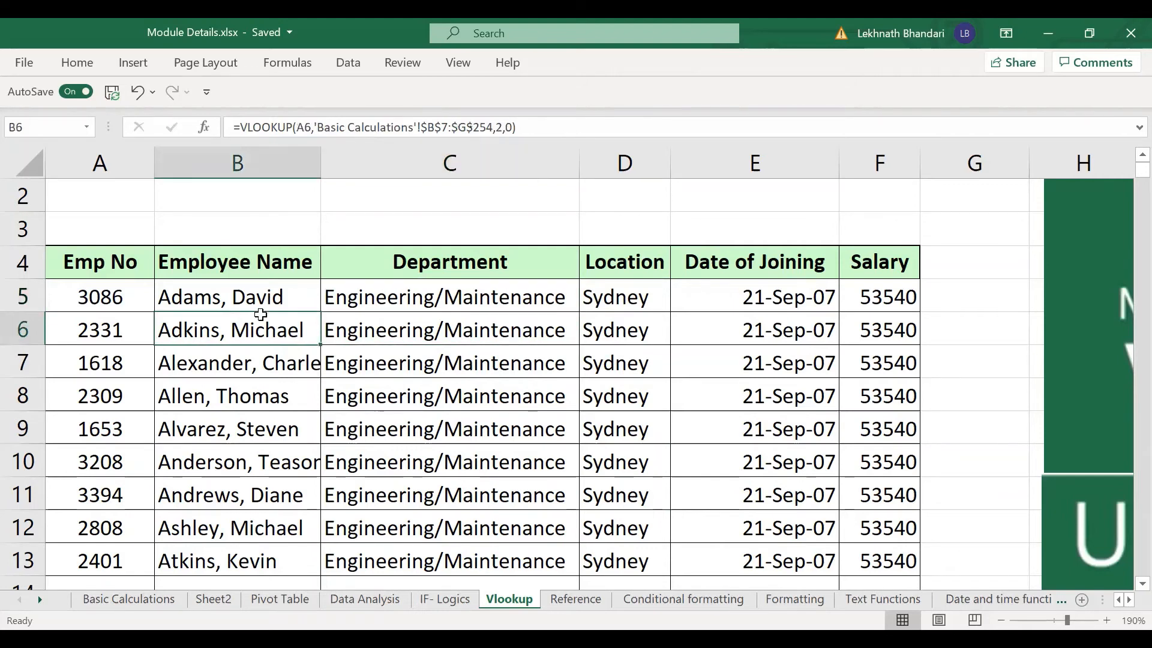
{"action": "left_click", "coordinate": [355, 302]}
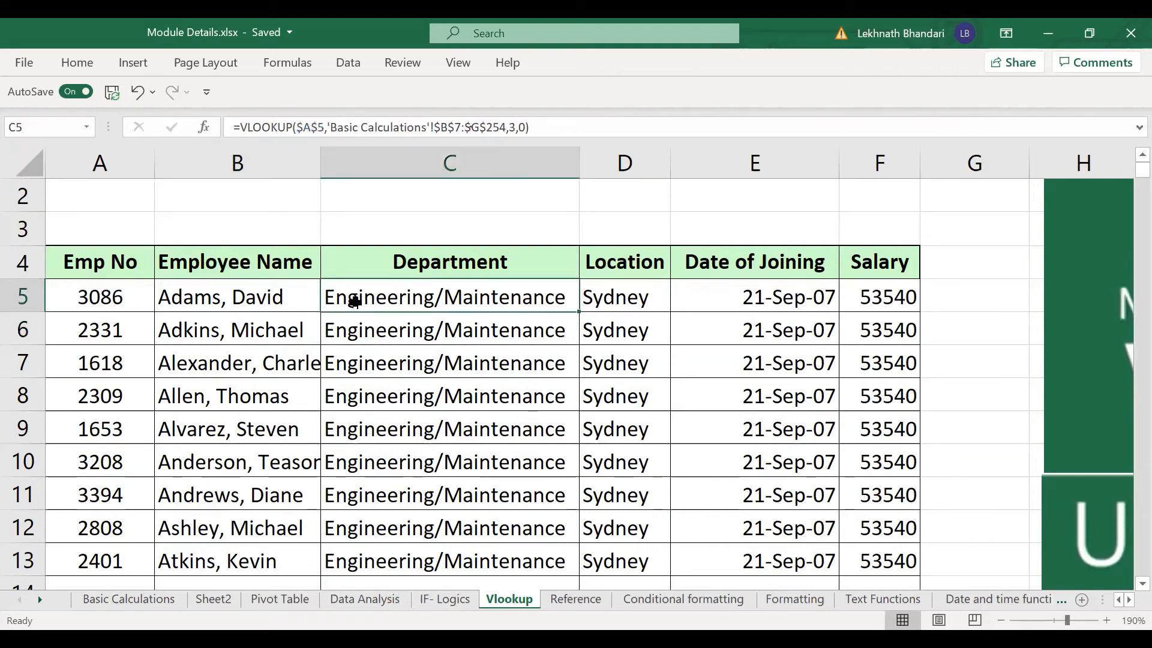
- Fill the Employee Name formula from B6 across to F6 and check its lookup value in C6
{"action": "left_click", "coordinate": [275, 331]}
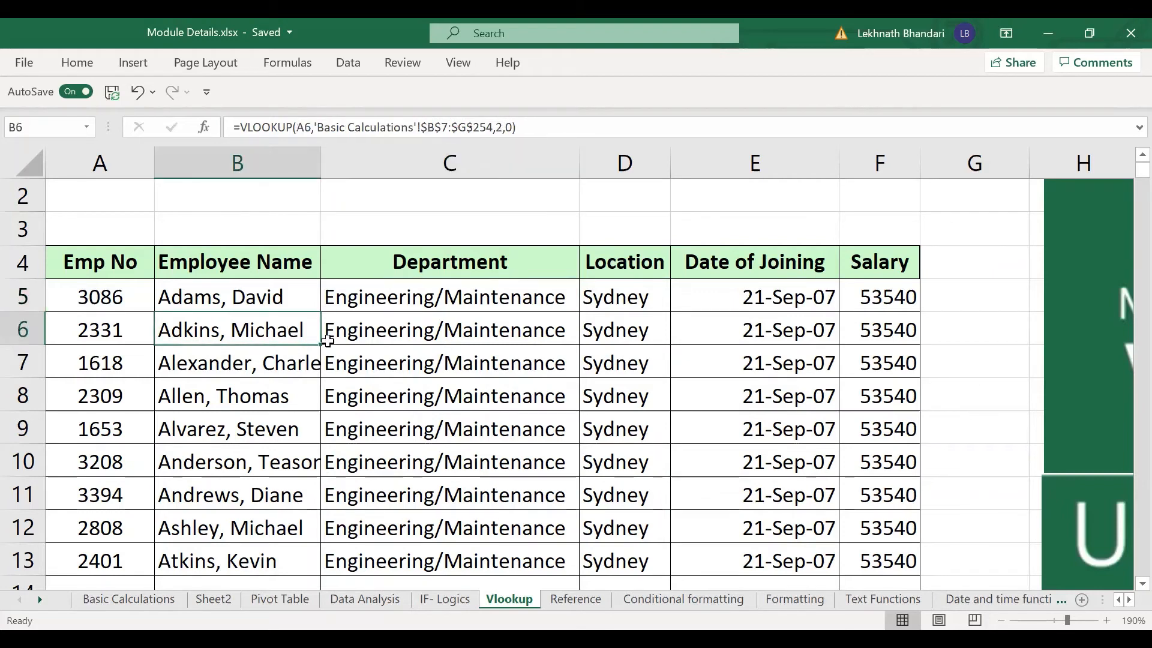
{"action": "left_click_drag", "start_coordinate": [320, 346], "coordinate": [895, 340]}
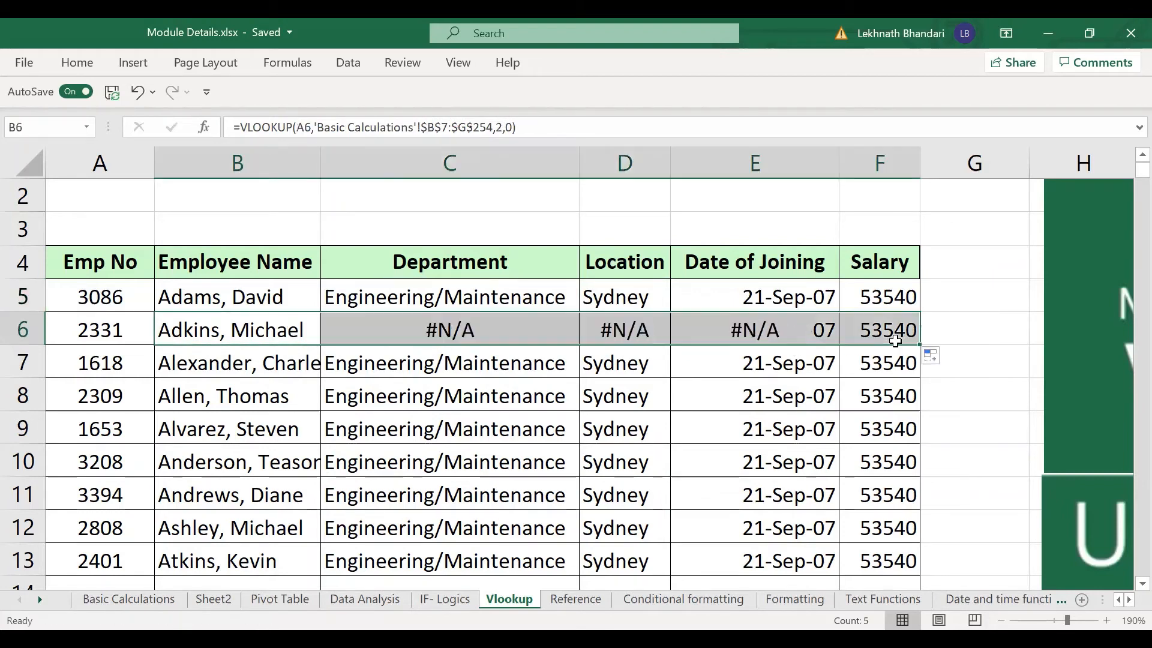
{"action": "left_click", "coordinate": [470, 325]}
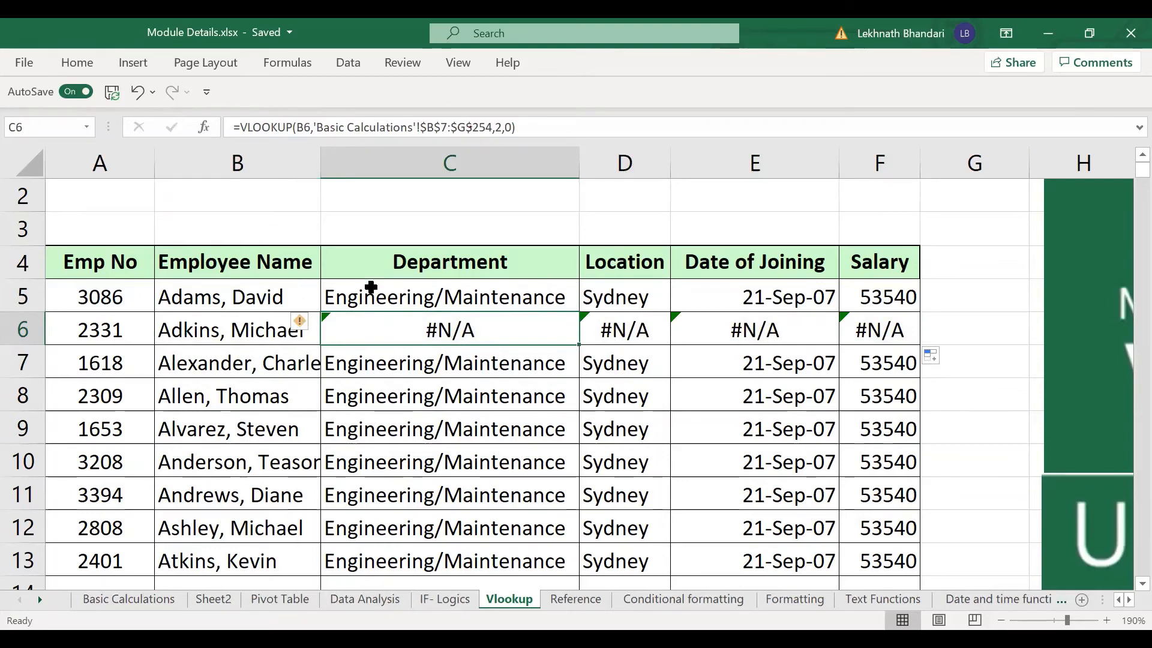
- Clear all lookup formulas from B5 across to the Salary column and down to the table's last row
{"action": "left_click", "coordinate": [233, 292]}
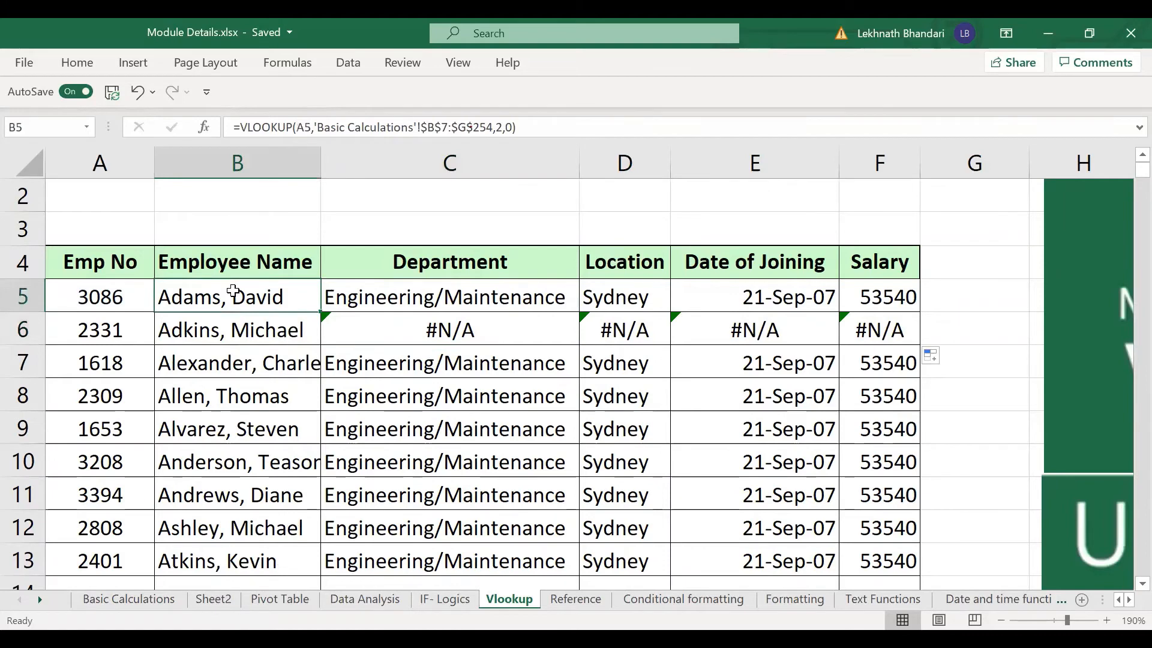
{"action": "key", "text": "ctrl+shift+Right"}
{"action": "key", "text": "ctrl+shift+Down"}
{"action": "key", "text": "Delete"}
{"action": "left_click", "coordinate": [233, 291]}
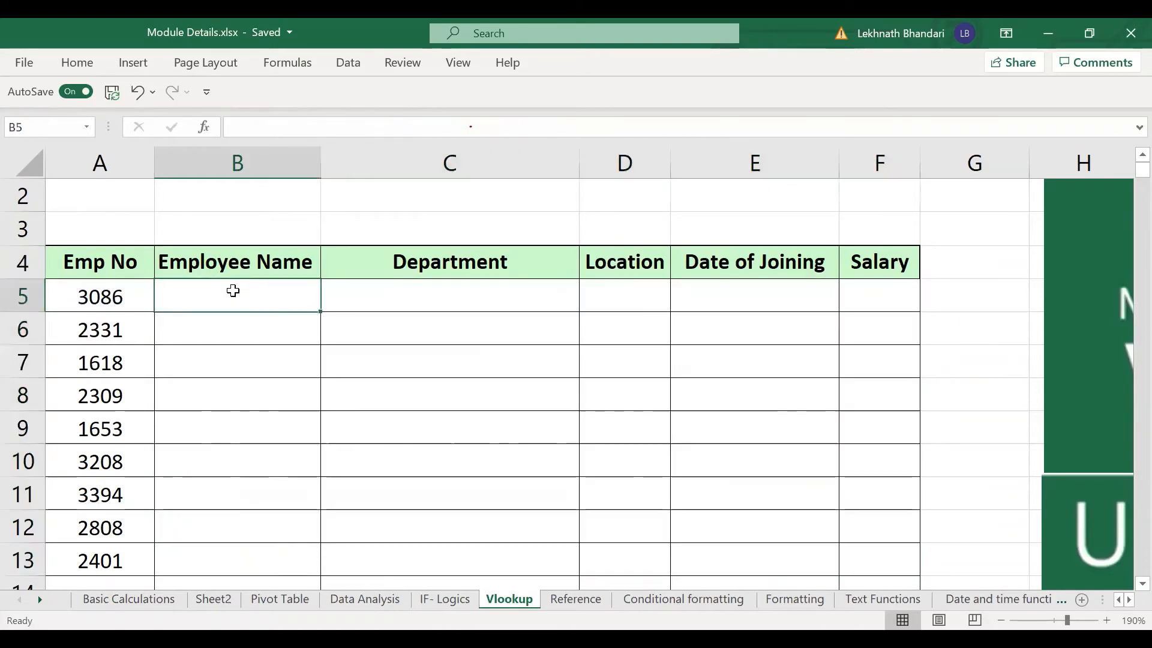
- Enter =VLOOKUP(A5,'Basic Calculations'!B7:G254,2,0) in B5 to retrieve the Employee Name
{"action": "key", "text": "Up"}
{"action": "key", "text": "Down"}
{"action": "type", "text": "="}
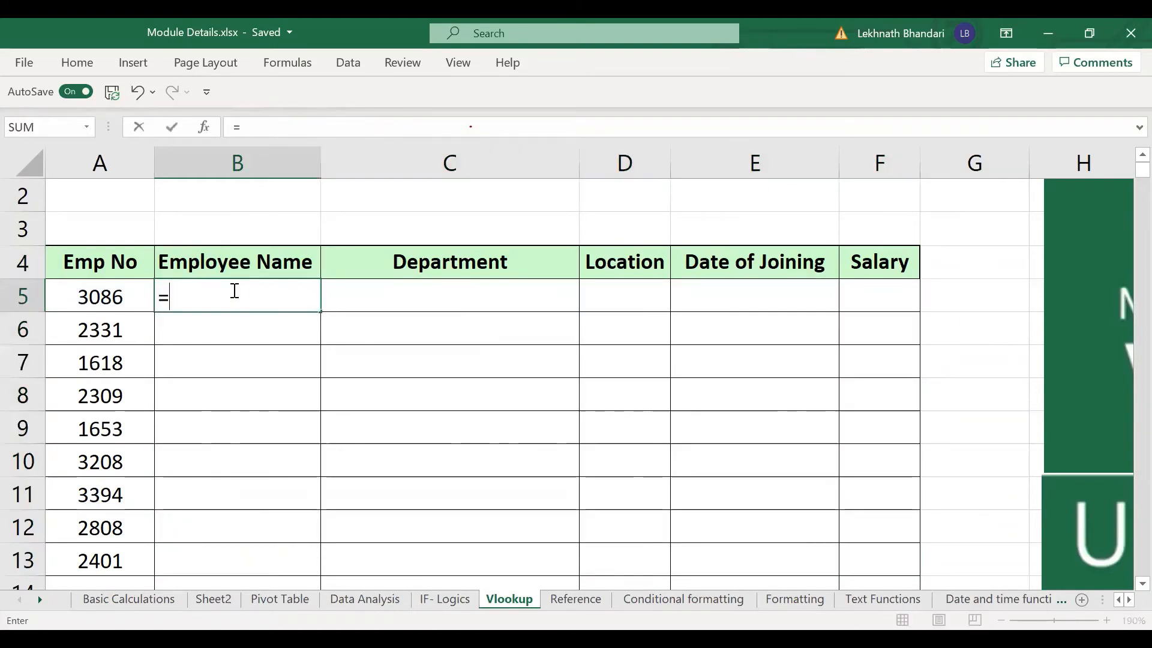
{"action": "type", "text": "VLOOKUP("}
{"action": "key", "text": "Left"}
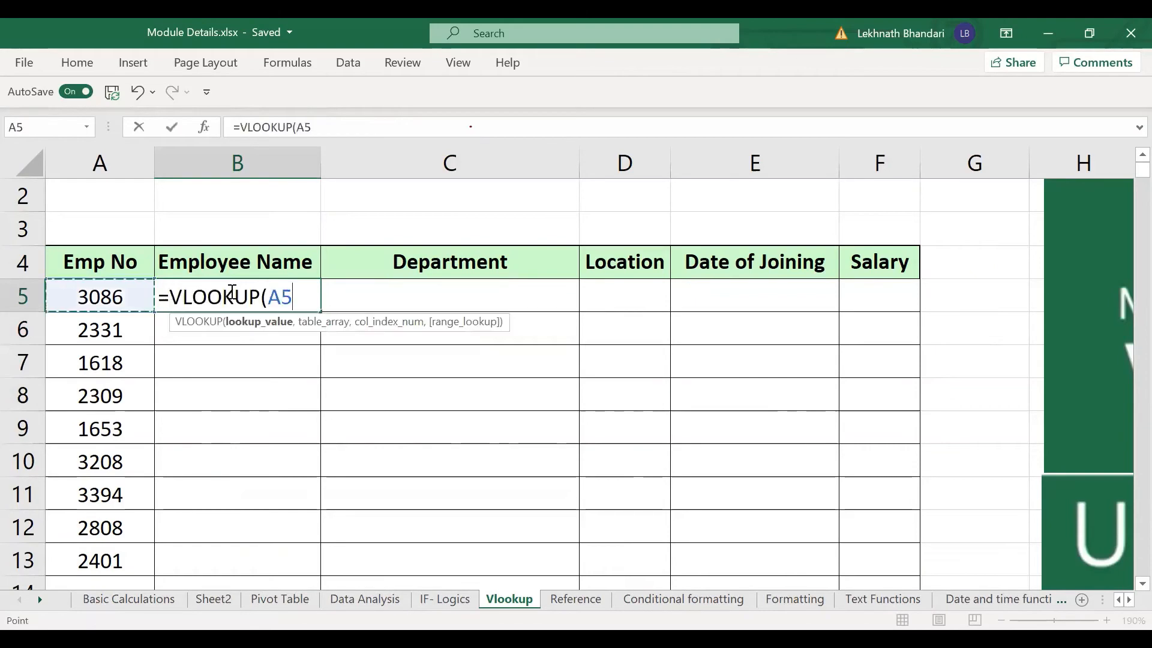
{"action": "type", "text": ","}
{"action": "left_click", "coordinate": [143, 597]}
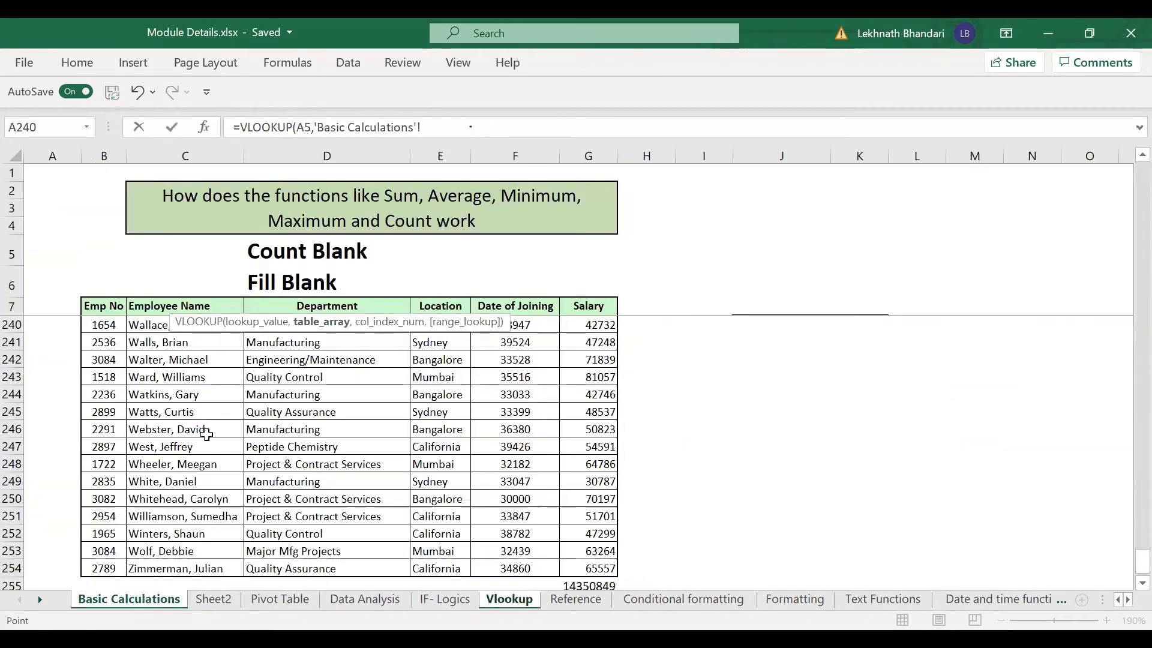
{"action": "left_click", "coordinate": [99, 300]}
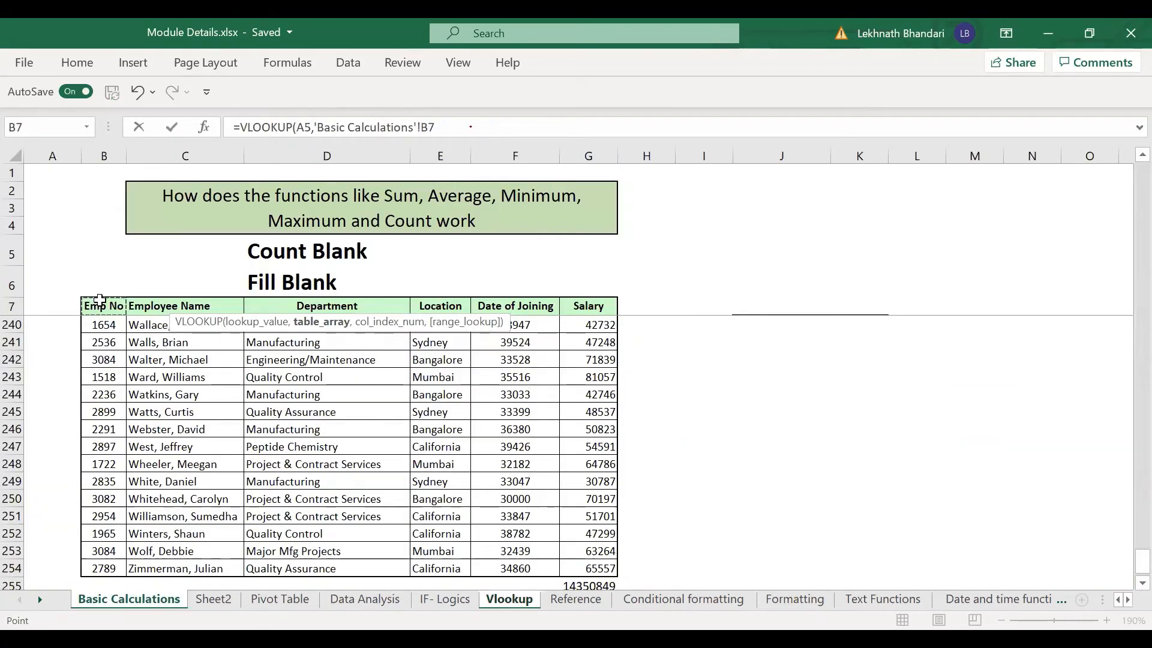
{"action": "key", "text": "ctrl+shift+Down"}
{"action": "key", "text": "ctrl+shift+Right"}
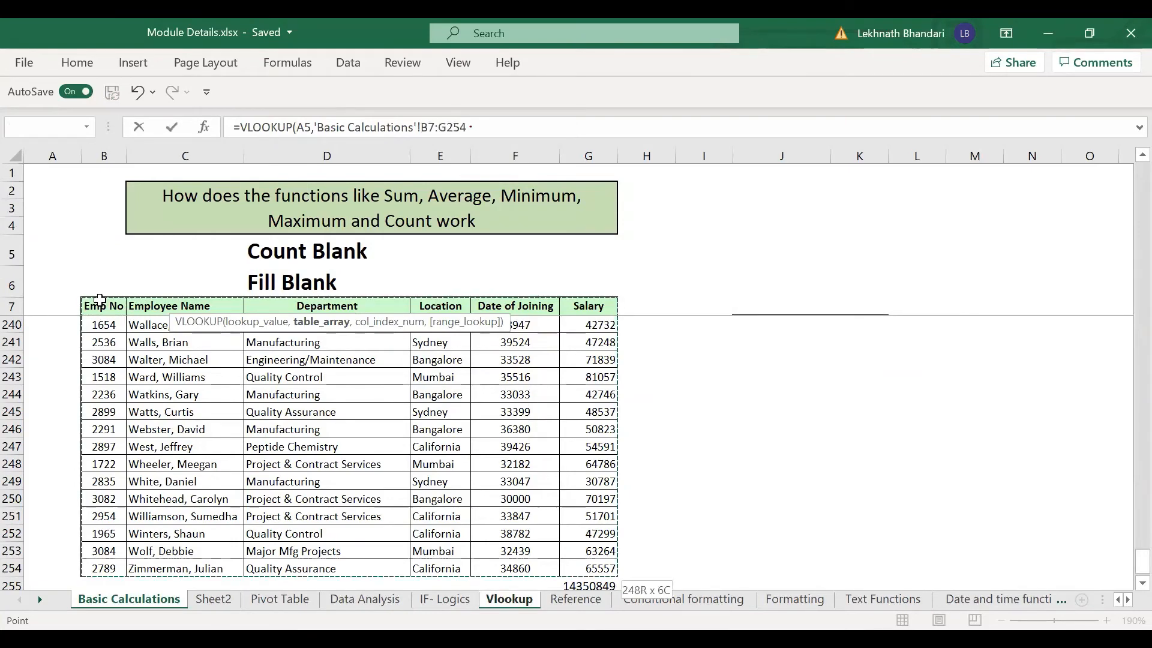
{"action": "type", "text": ","}
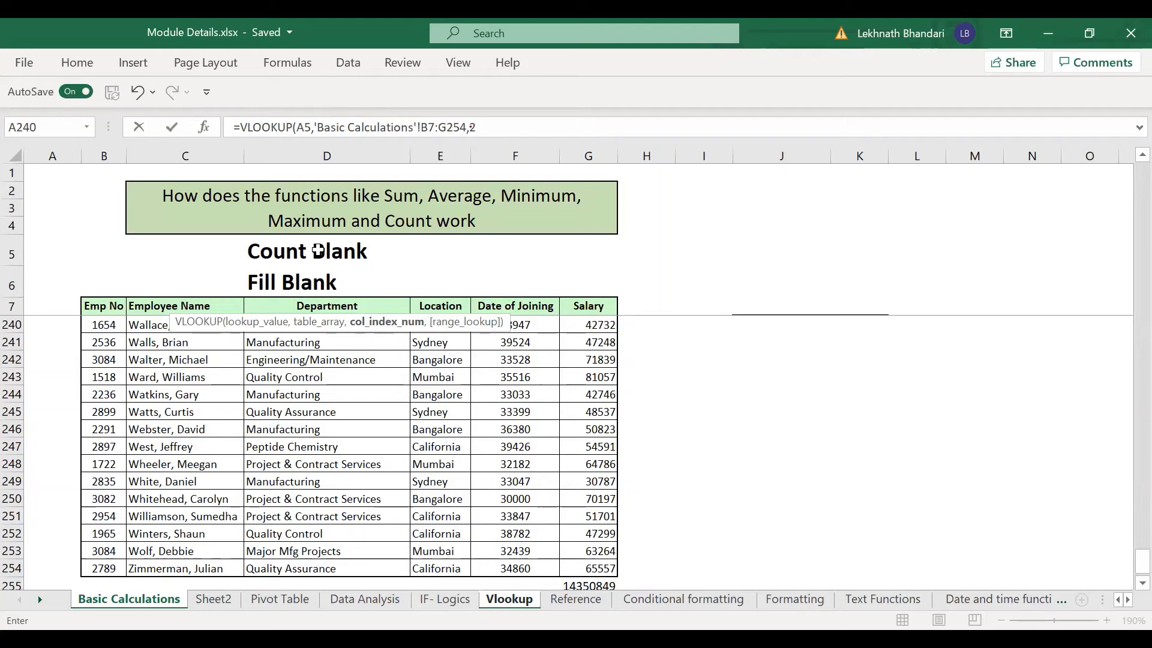
{"action": "type", "text": "2,0"}
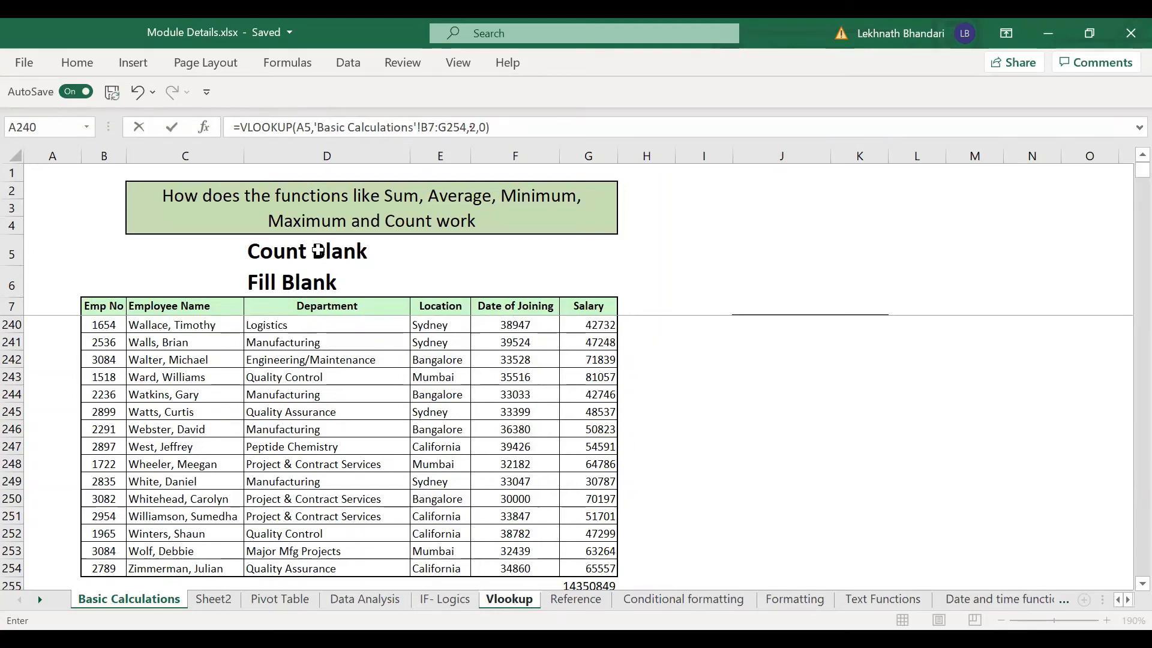
{"action": "key", "text": "Return"}
{"action": "key", "text": "Up"}
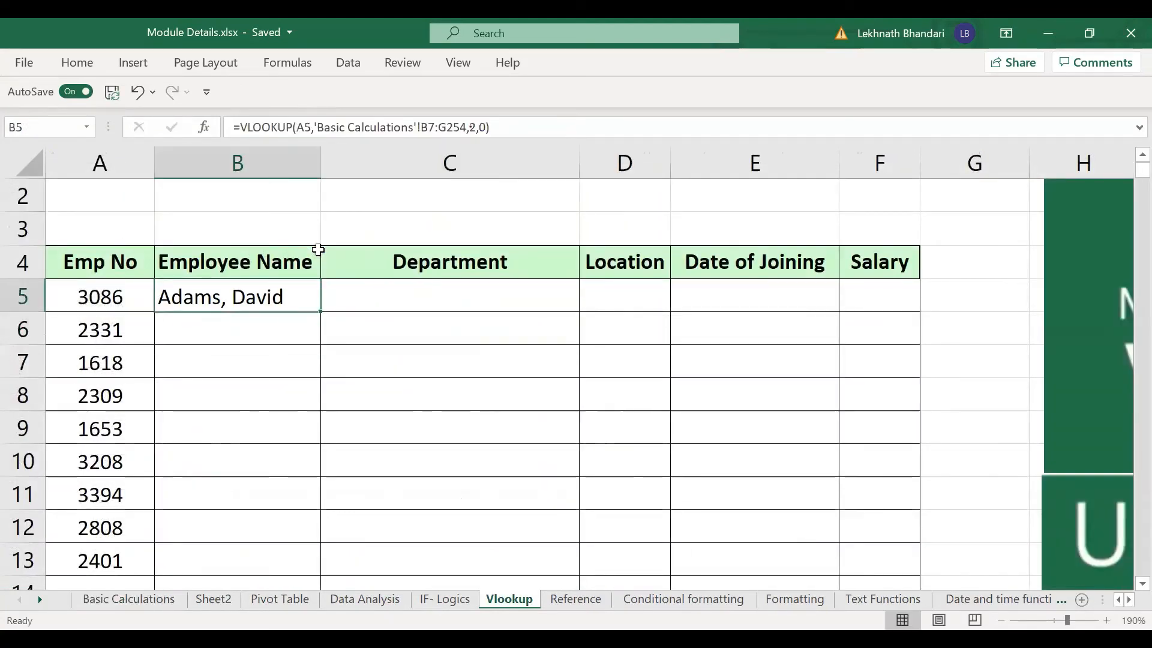
- Enter =VLOOKUP(A5,'Basic Calculations'!B7:G254,3,0) in C5 to retrieve the Department
{"action": "key", "text": "Right"}
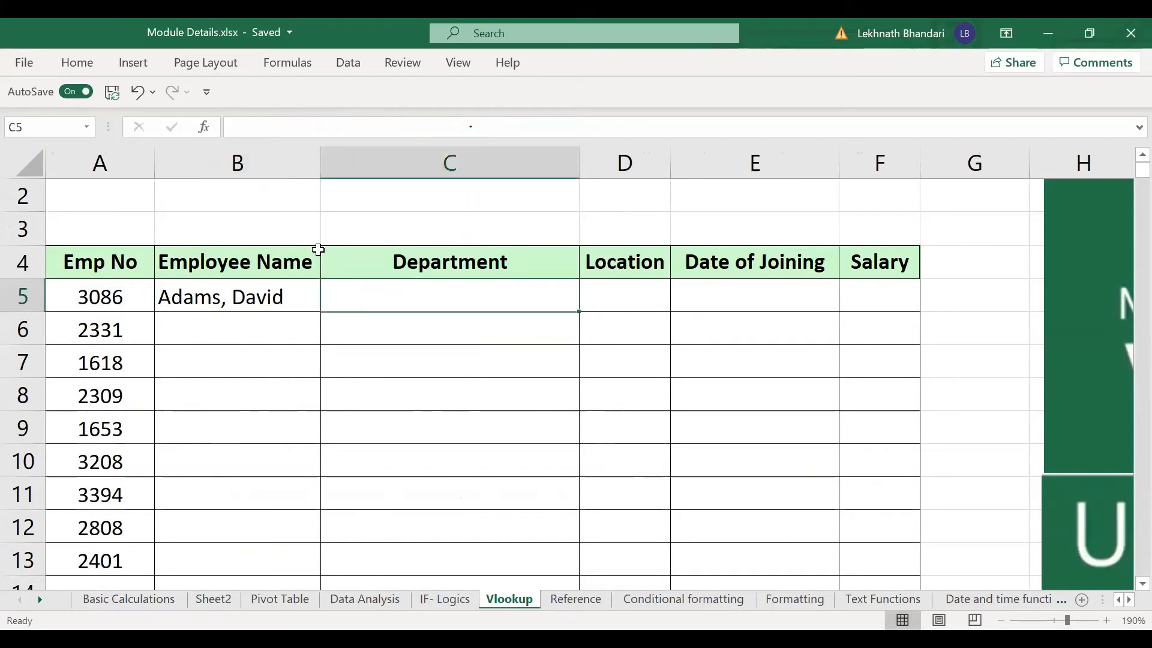
{"action": "type", "text": "="}
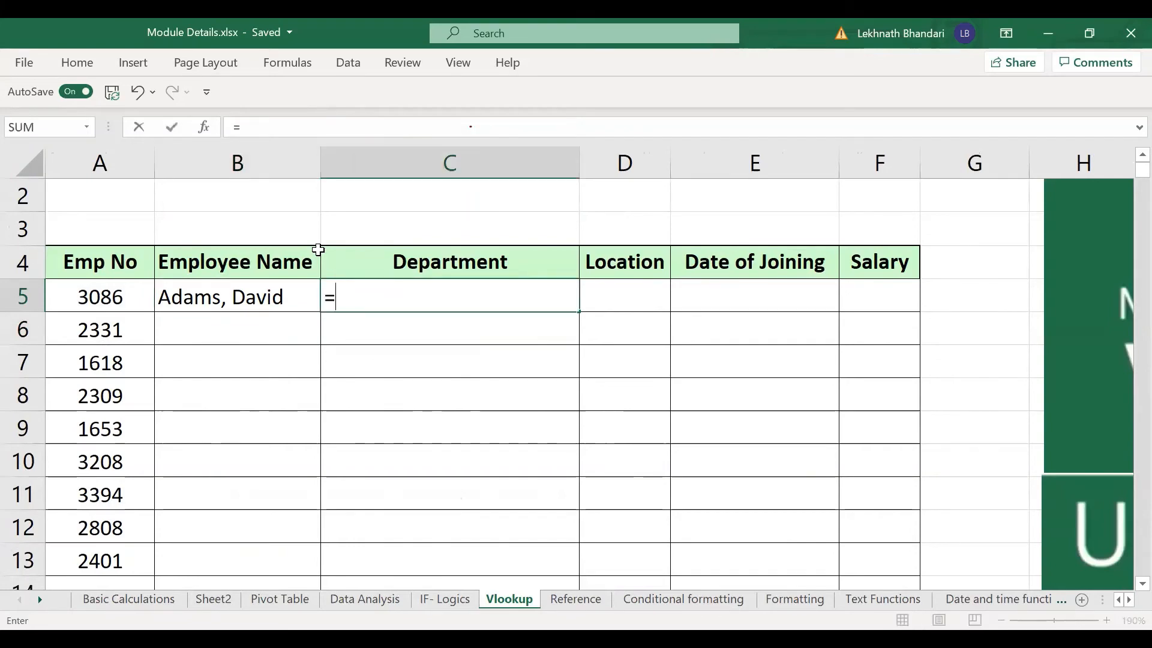
{"action": "type", "text": "VLOOKUP(A5,"}
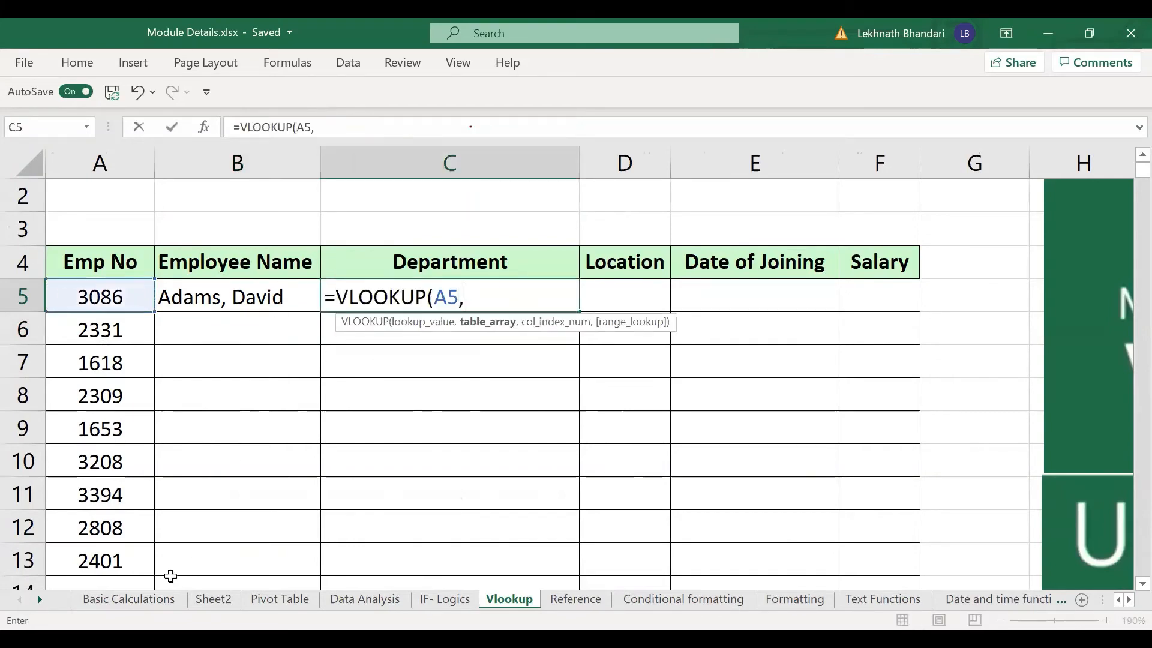
{"action": "left_click", "coordinate": [155, 598]}
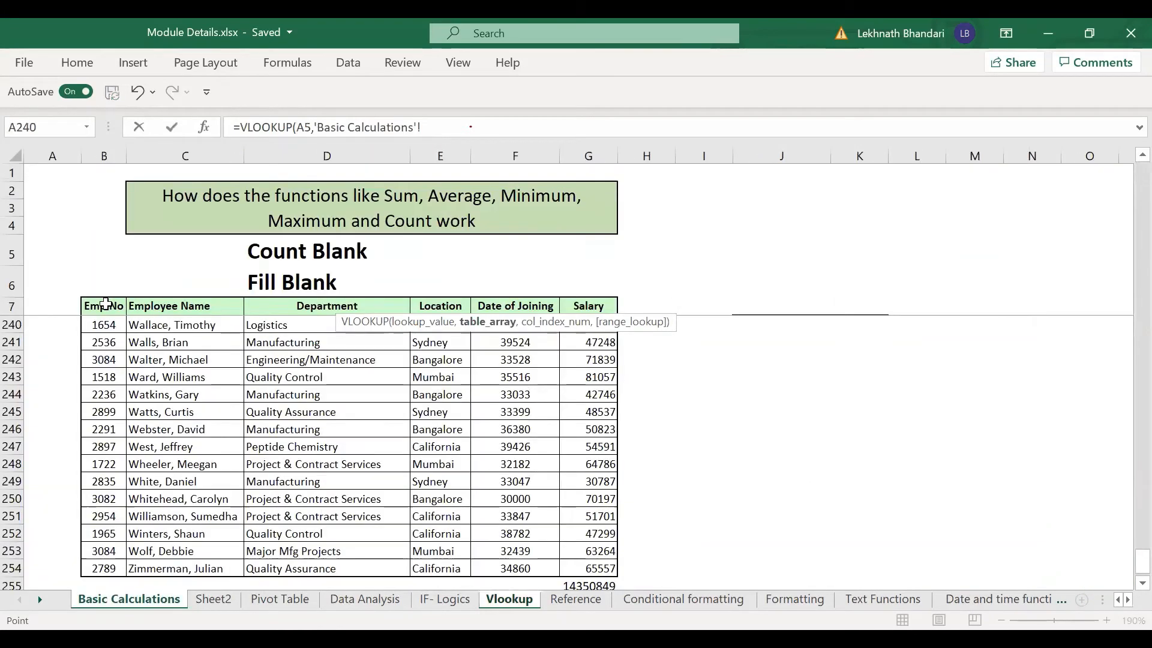
{"action": "left_click", "coordinate": [105, 304]}
{"action": "key", "text": "ctrl+shift+Down"}
{"action": "key", "text": "ctrl+shift+Right"}
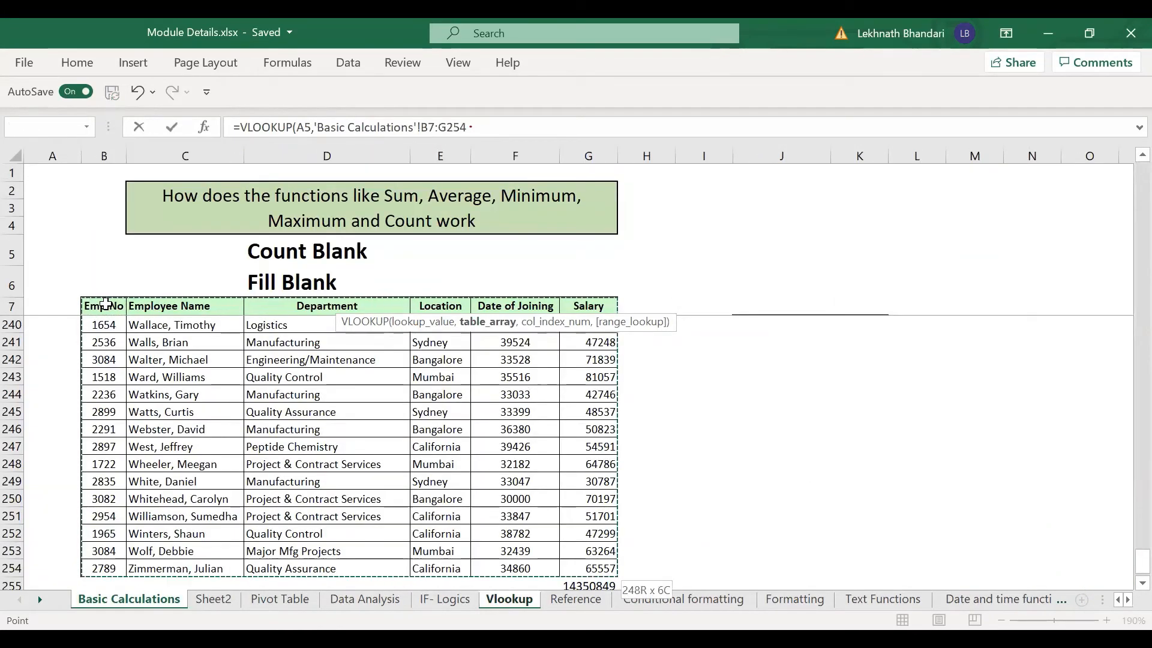
{"action": "type", "text": ",3,0"}
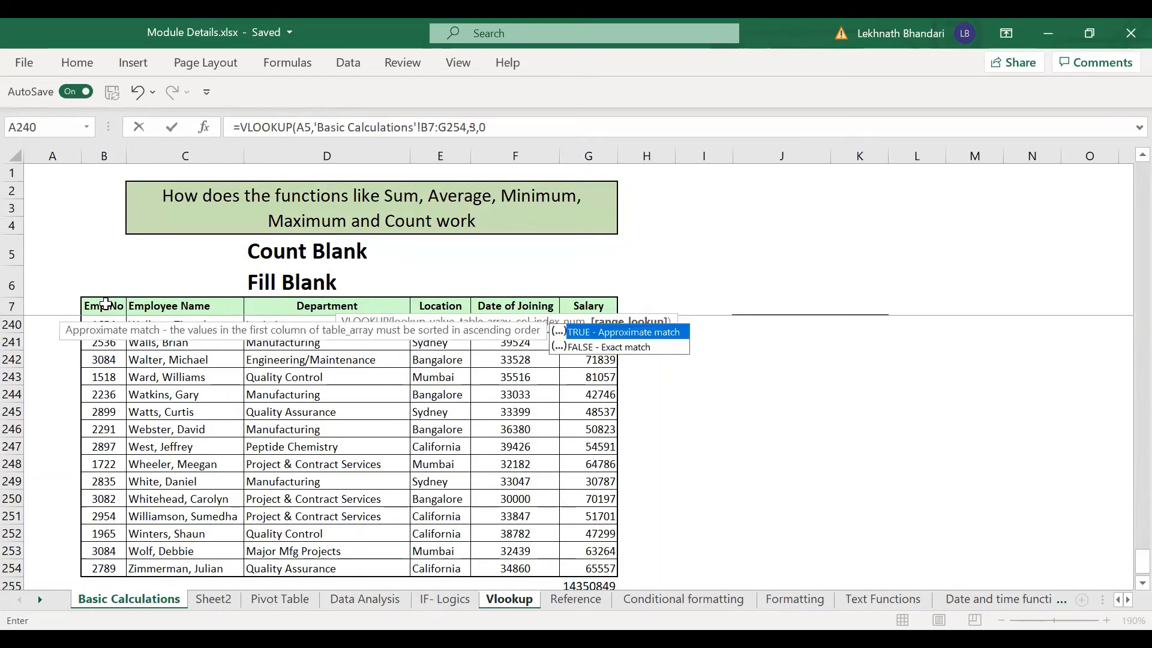
{"action": "key", "text": "Return"}
{"action": "key", "text": "Up"}
{"action": "key", "text": "Right"}
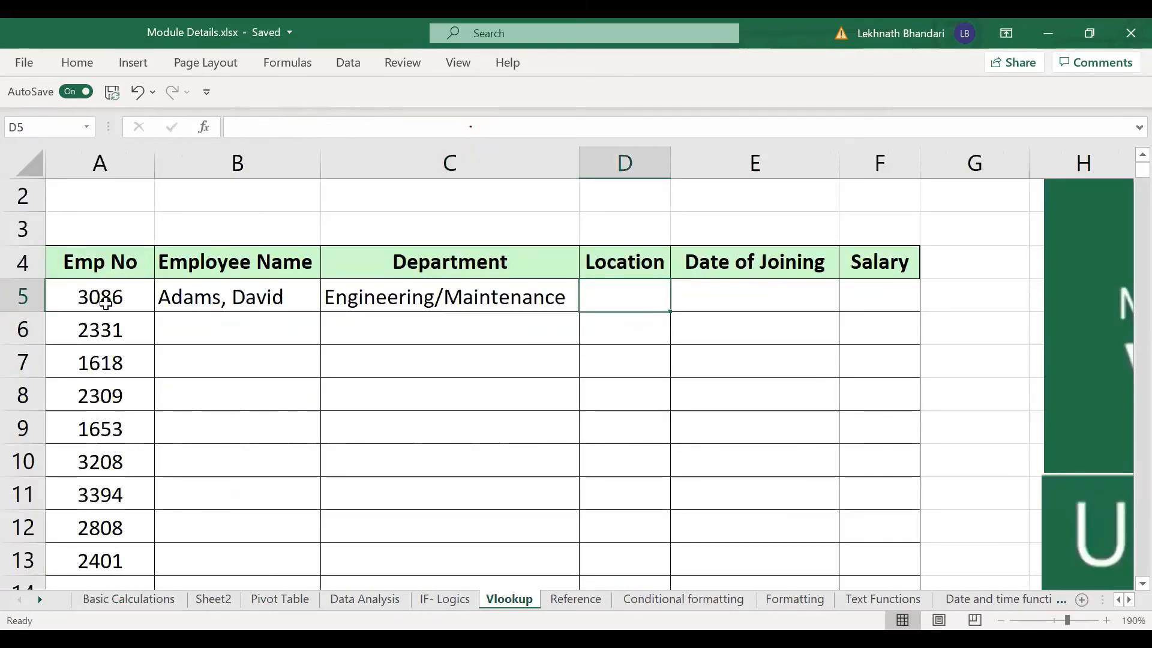
- Copy the Department formula in C5 and paste it as formulas only into D5:F5
{"action": "left_click", "coordinate": [477, 300]}
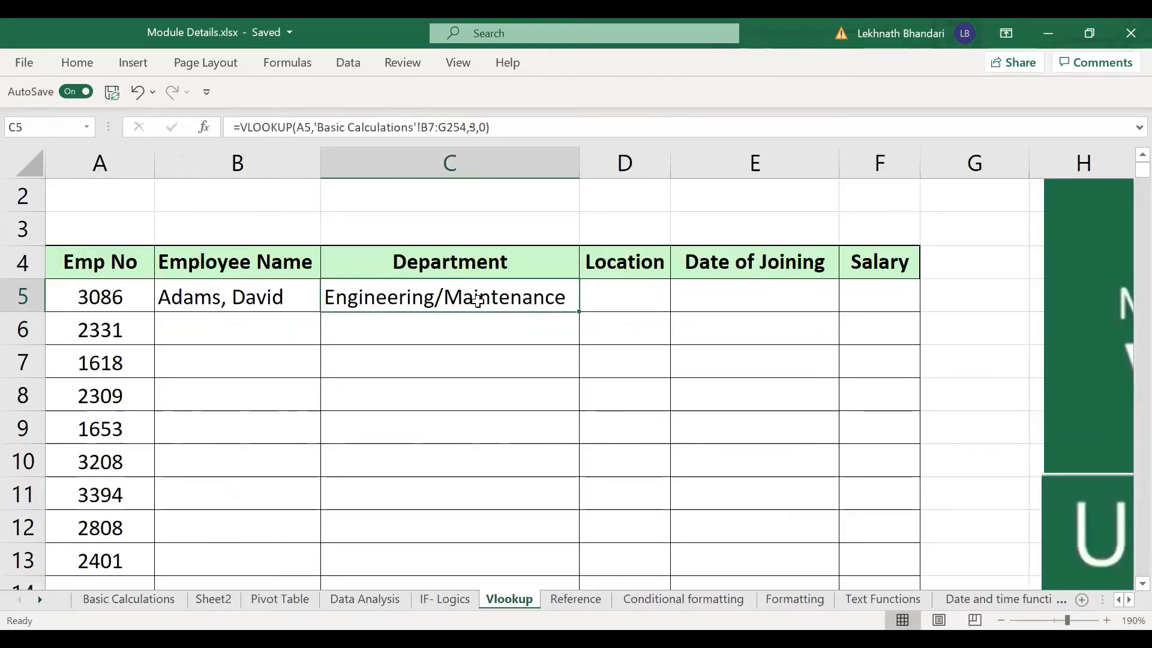
{"action": "key", "text": "ctrl+c"}
{"action": "left_click_drag", "start_coordinate": [631, 299], "coordinate": [843, 299]}
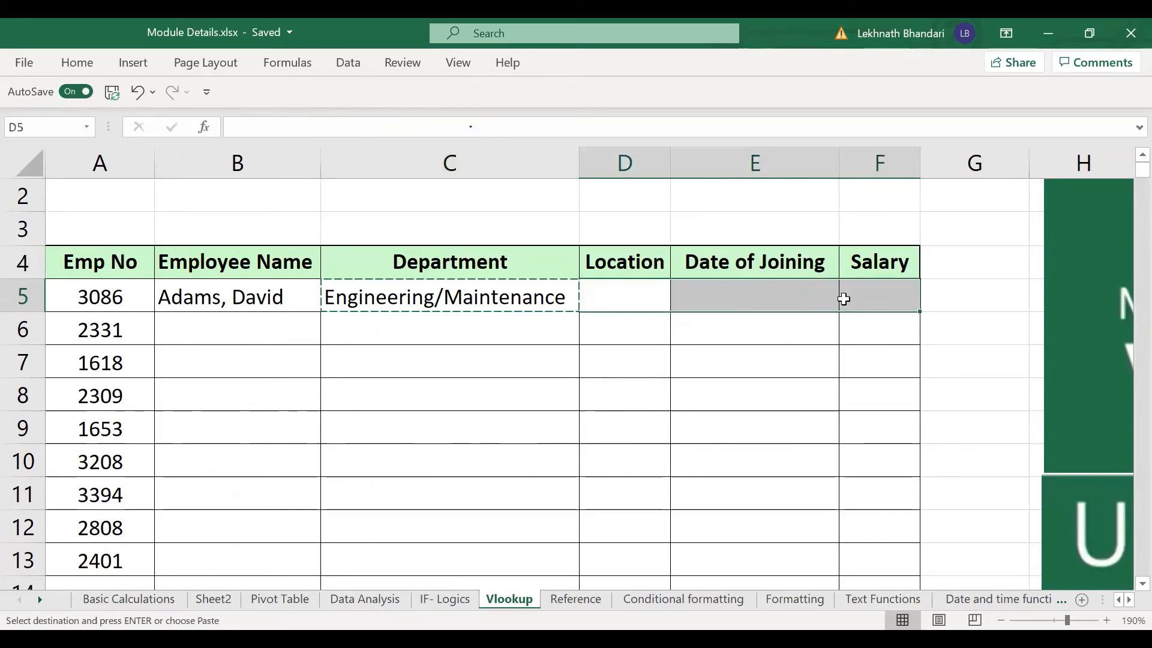
{"action": "key", "text": "ctrl+alt+v"}
{"action": "key", "text": "f"}
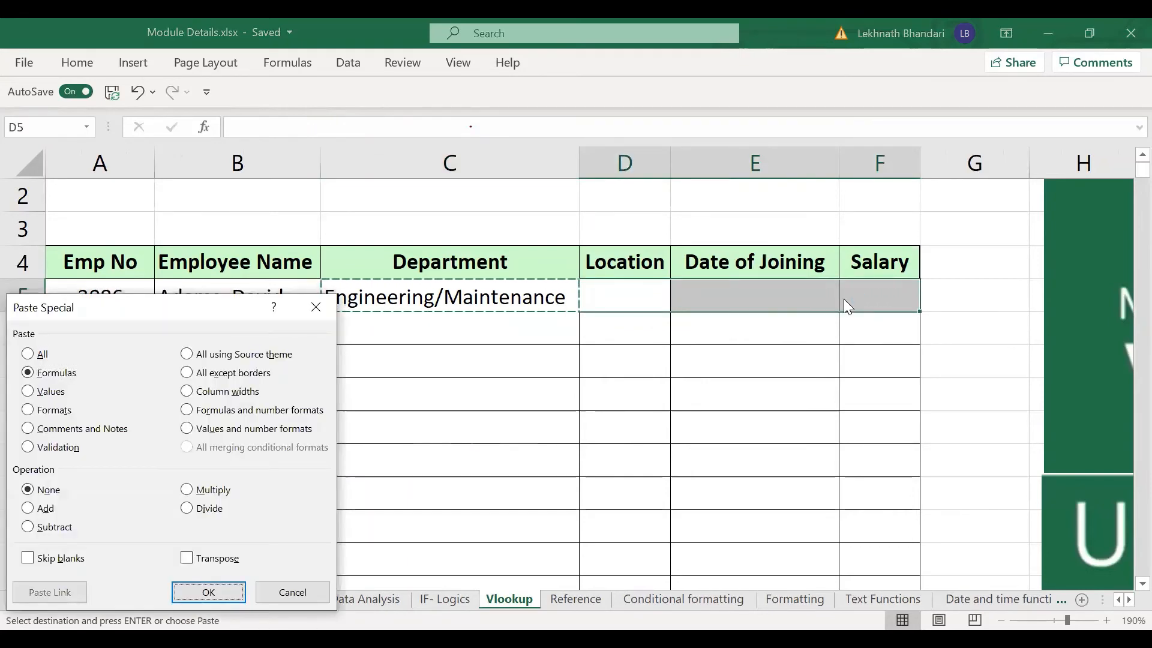
{"action": "key", "text": "Return"}
- Inspect the lookup value and table range references in the pasted Date of Joining and Salary formulas
{"action": "key", "text": "Up"}
{"action": "key", "text": "Right"}
{"action": "key", "text": "Right"}
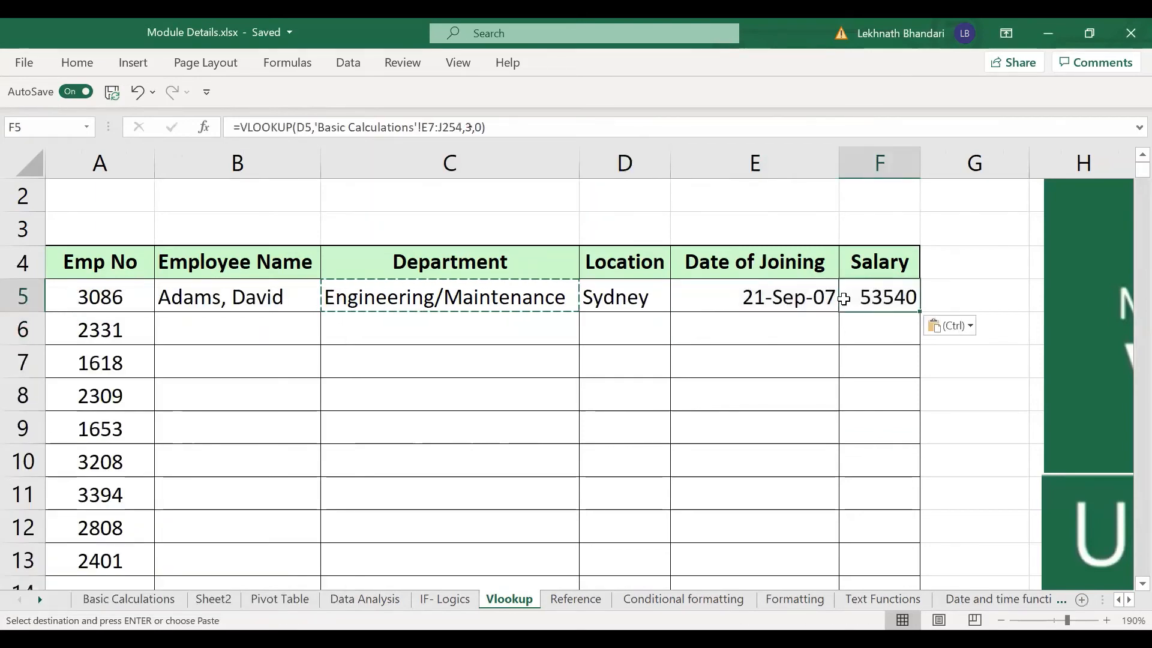
{"action": "key", "text": "Left"}
{"action": "key", "text": "Right"}
{"action": "key", "text": "Right"}
{"action": "key", "text": "Left"}
{"action": "key", "text": "Escape"}
{"action": "key", "text": "F2"}
{"action": "key", "text": "Escape"}
- Compare the references in the pasted Location formula in D5 with those in the Department formula in C5
{"action": "key", "text": "Left"}
{"action": "key", "text": "Left"}
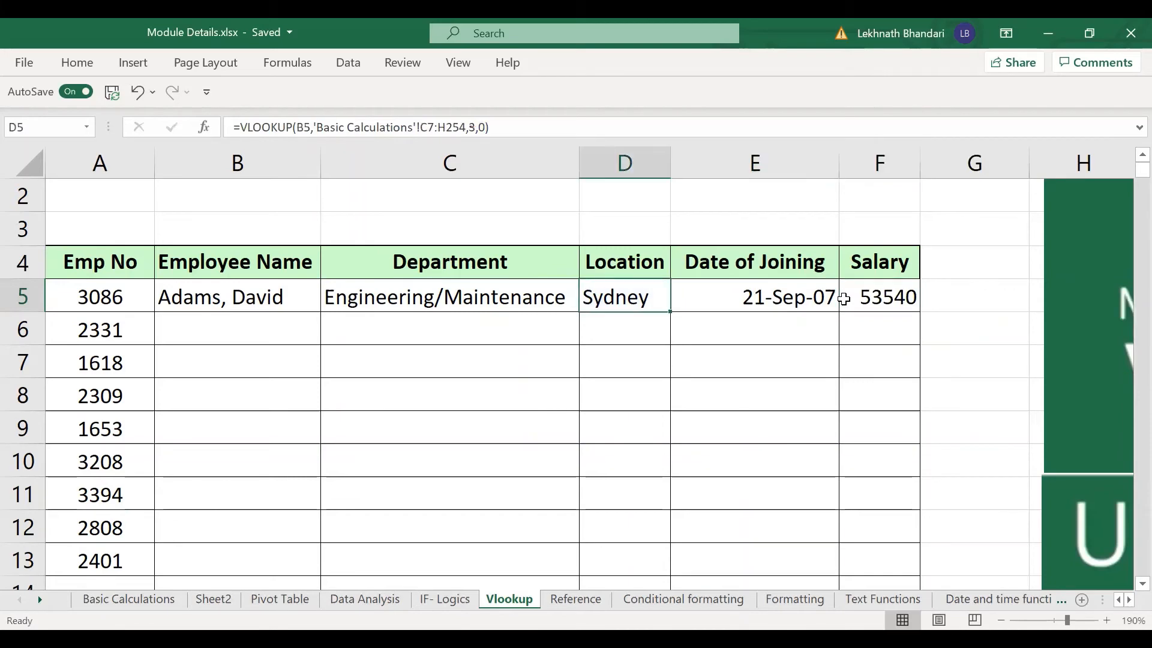
{"action": "key", "text": "Left"}
{"action": "key", "text": "Right"}
{"action": "key", "text": "F2"}
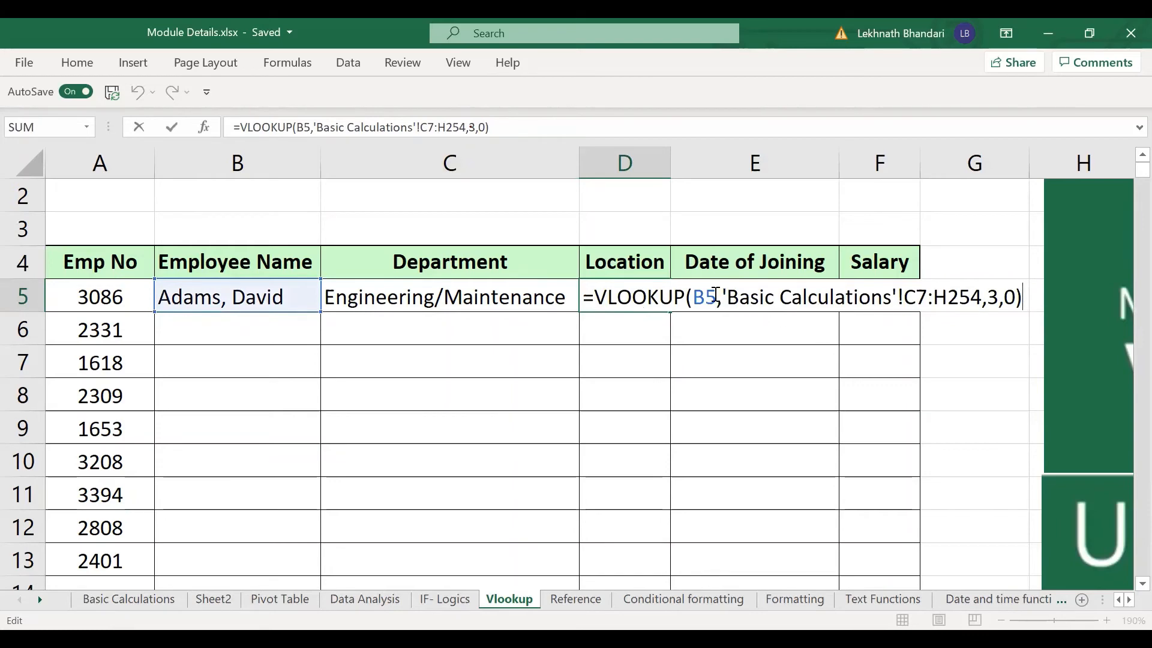
{"action": "key", "text": "Escape"}
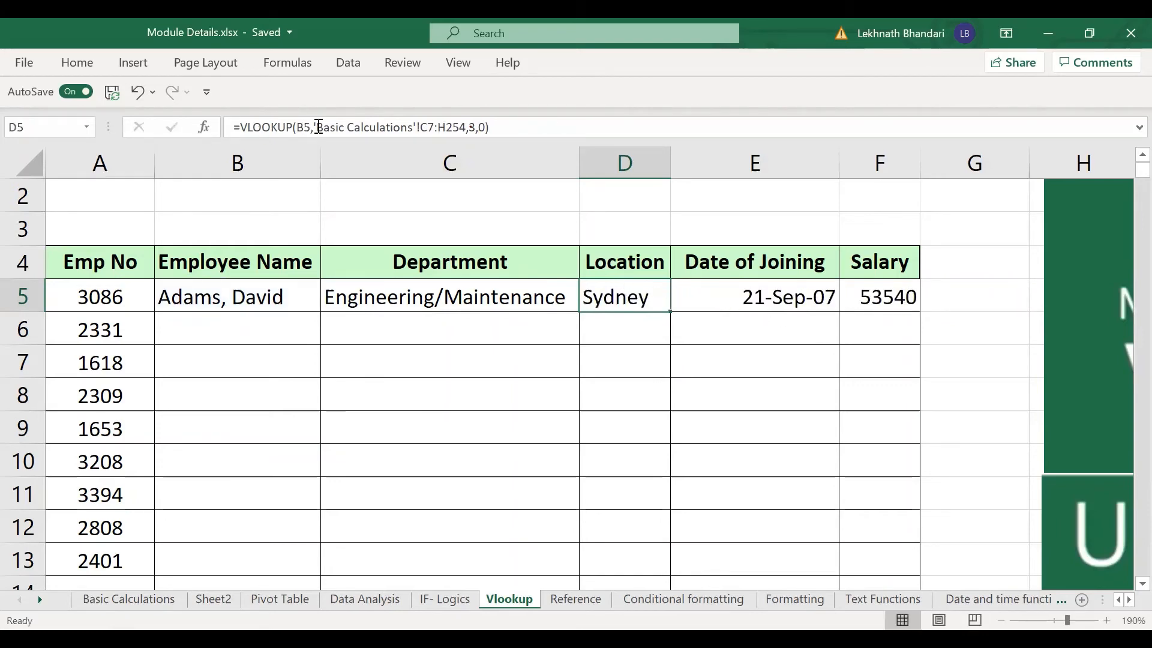
{"action": "left_click", "coordinate": [483, 302]}
{"action": "left_click", "coordinate": [609, 299]}
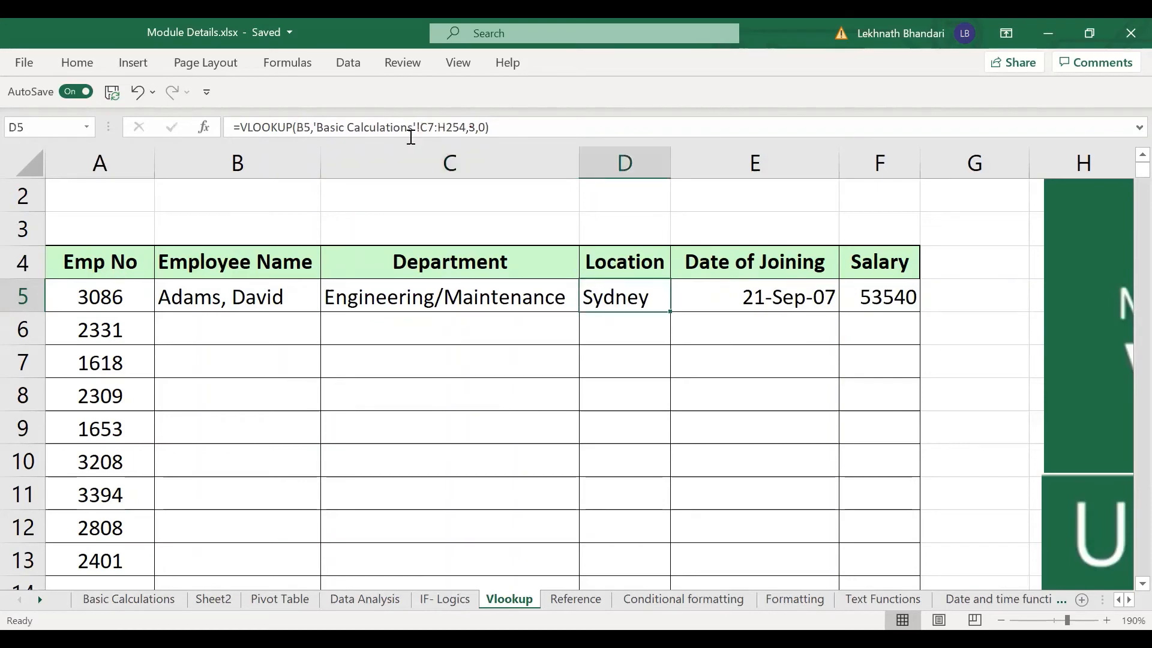
- Change the lookup value in the Location formula in D5 to A5
{"action": "left_click", "coordinate": [306, 121]}
{"action": "double_click", "coordinate": [299, 126]}
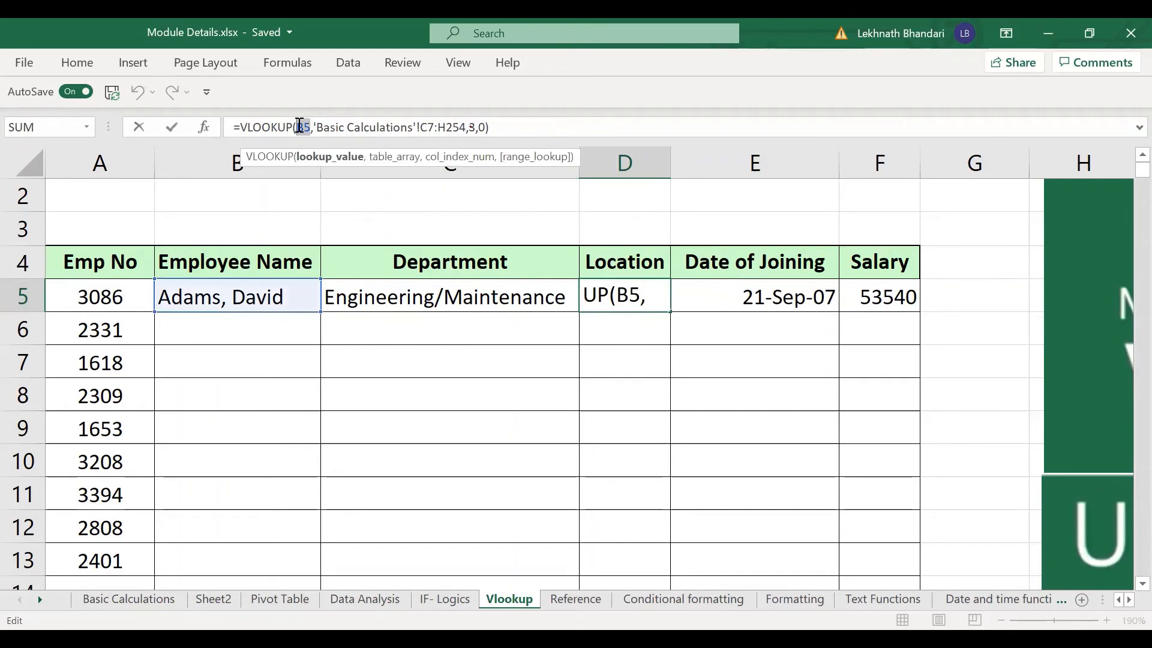
{"action": "type", "text": "A%"}
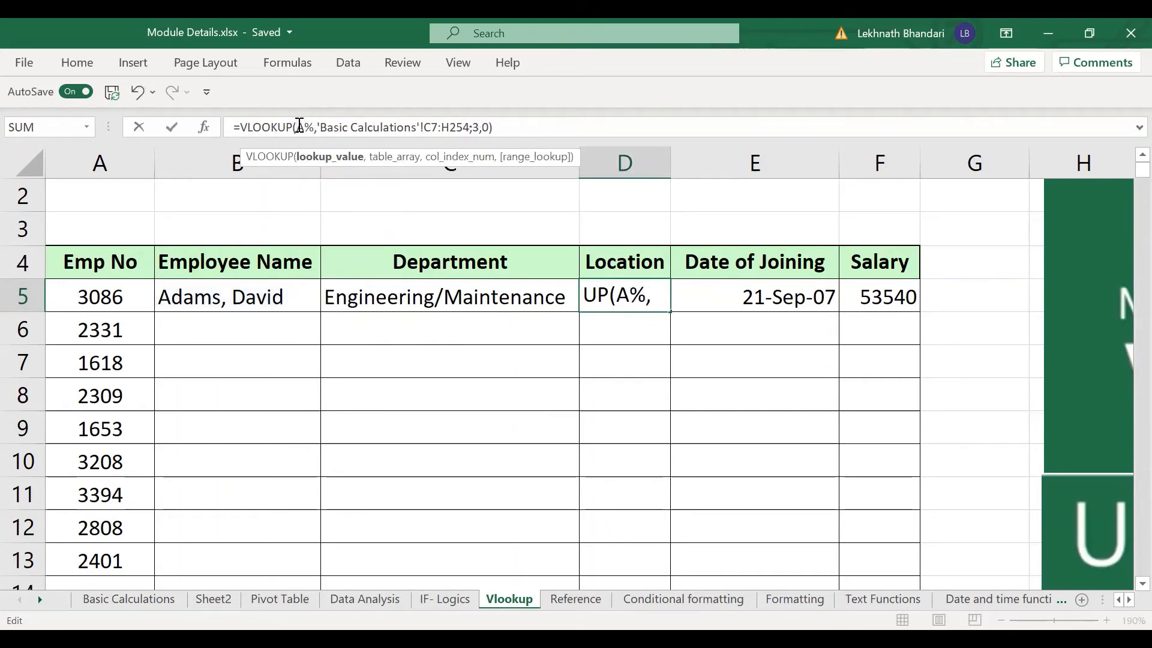
{"action": "key", "text": "BackSpace"}
{"action": "type", "text": "5"}
{"action": "key", "text": "Return"}
{"action": "key", "text": "Up"}
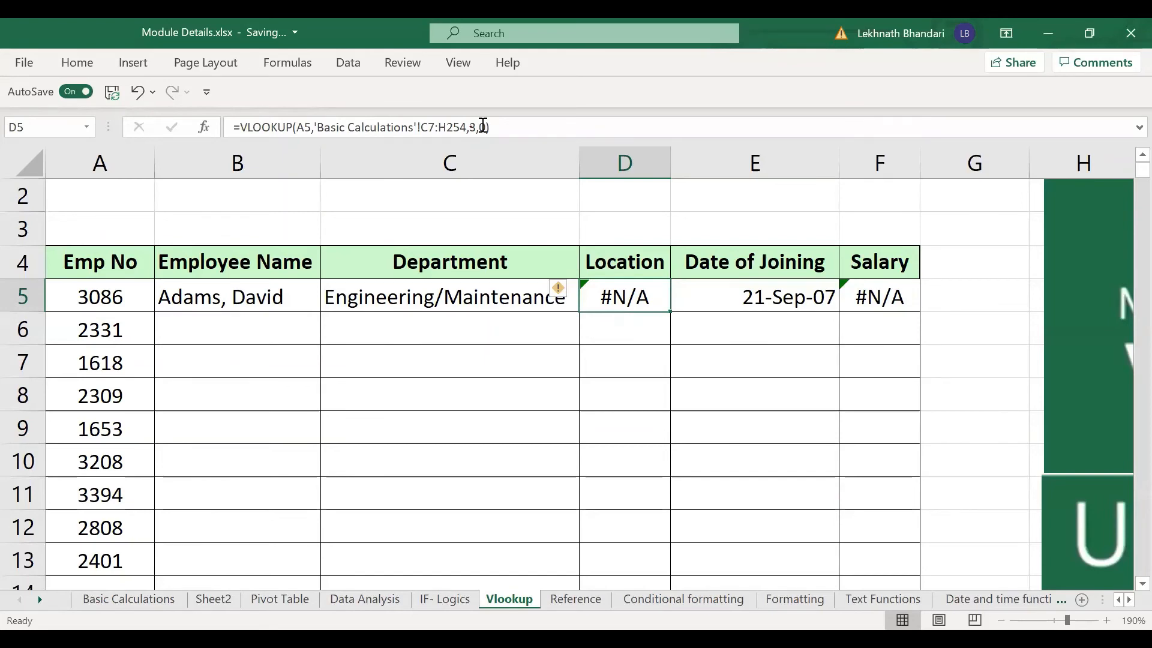
- Replace the Location formula in D5 with a new VLOOKUP that uses A5 as the lookup value
{"action": "type", "text": "="}
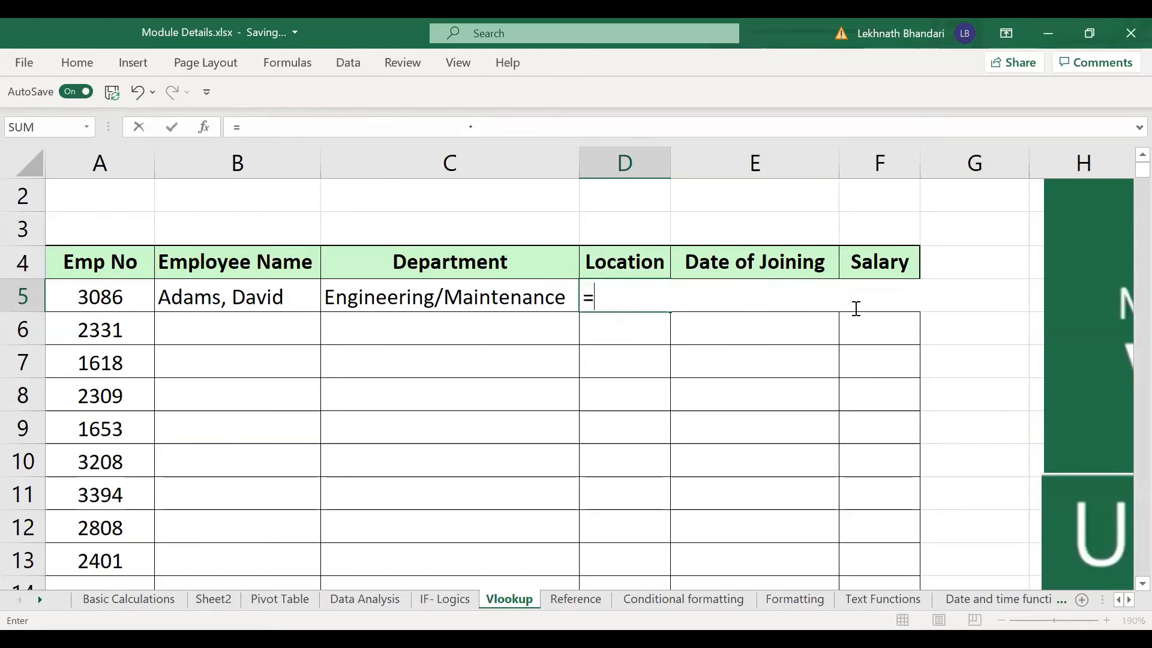
{"action": "type", "text": "VLOOKUP("}
{"action": "key", "text": "Left"}
{"action": "key", "text": "Left"}
{"action": "key", "text": "Left"}
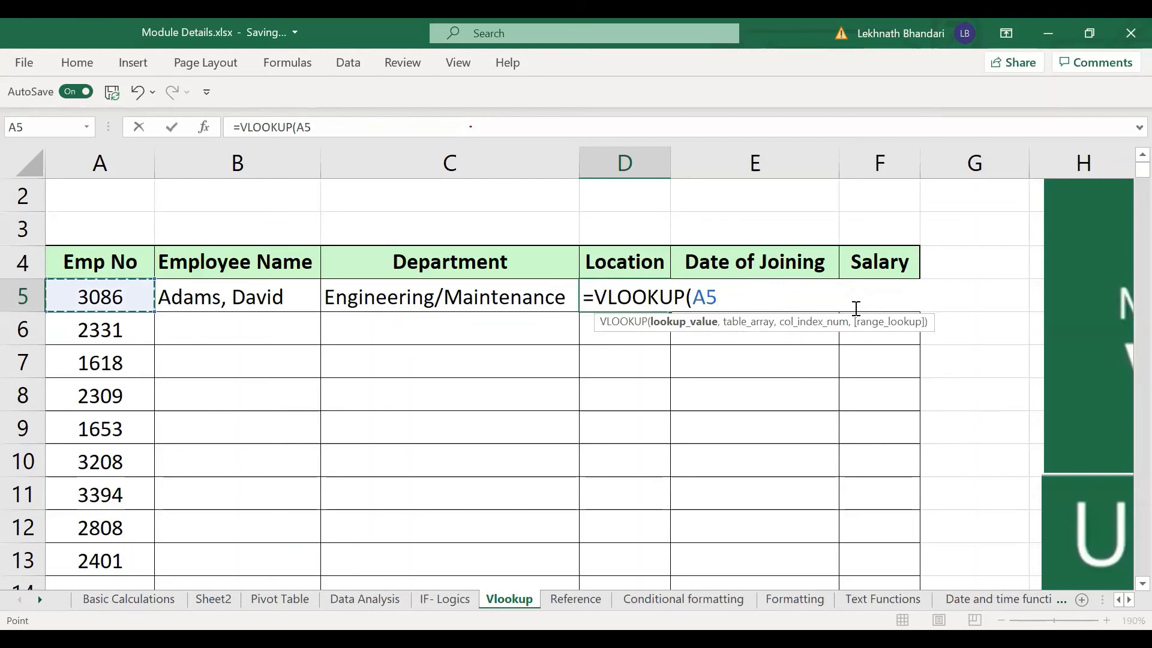
{"action": "type", "text": ","}
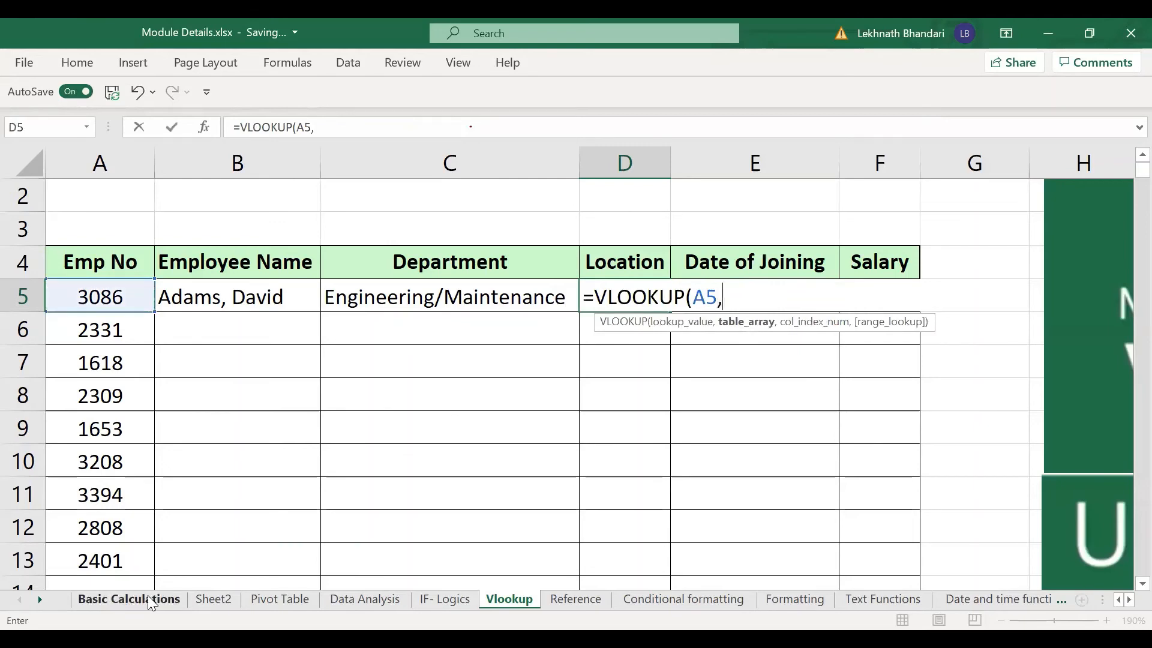
- Complete the Location formula with table range B7:G254 from the Basic Calculations sheet, column index 4 and exact match 0
{"action": "left_click", "coordinate": [148, 596]}
{"action": "left_click", "coordinate": [103, 305]}
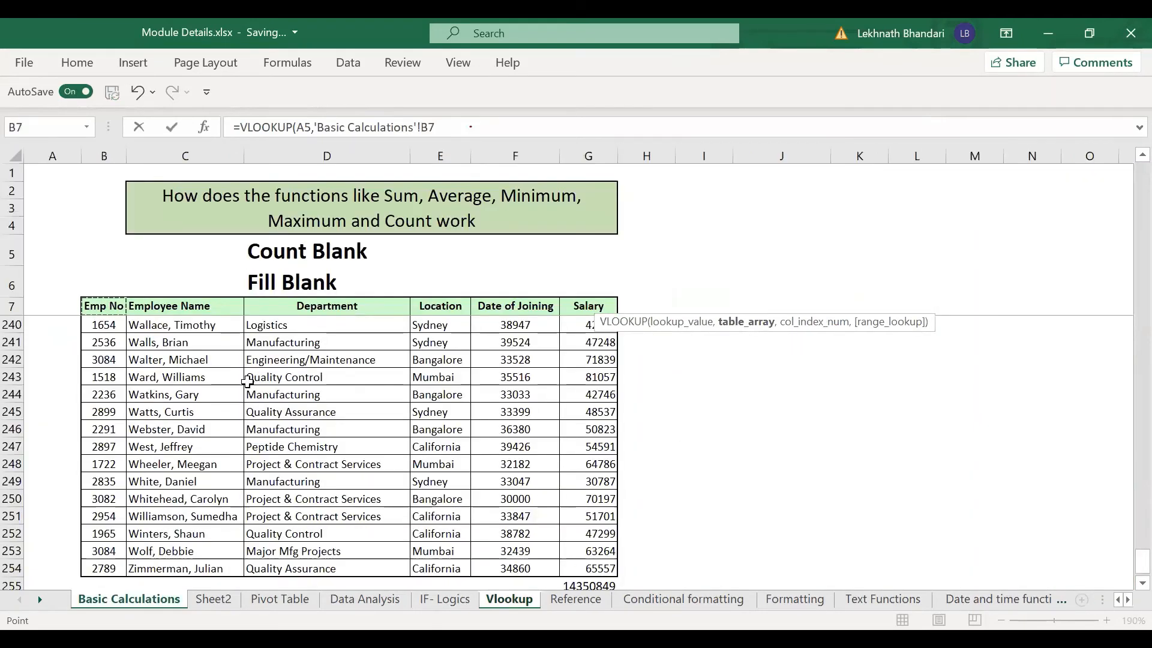
{"action": "left_click_drag", "start_coordinate": [247, 381], "coordinate": [547, 525]}
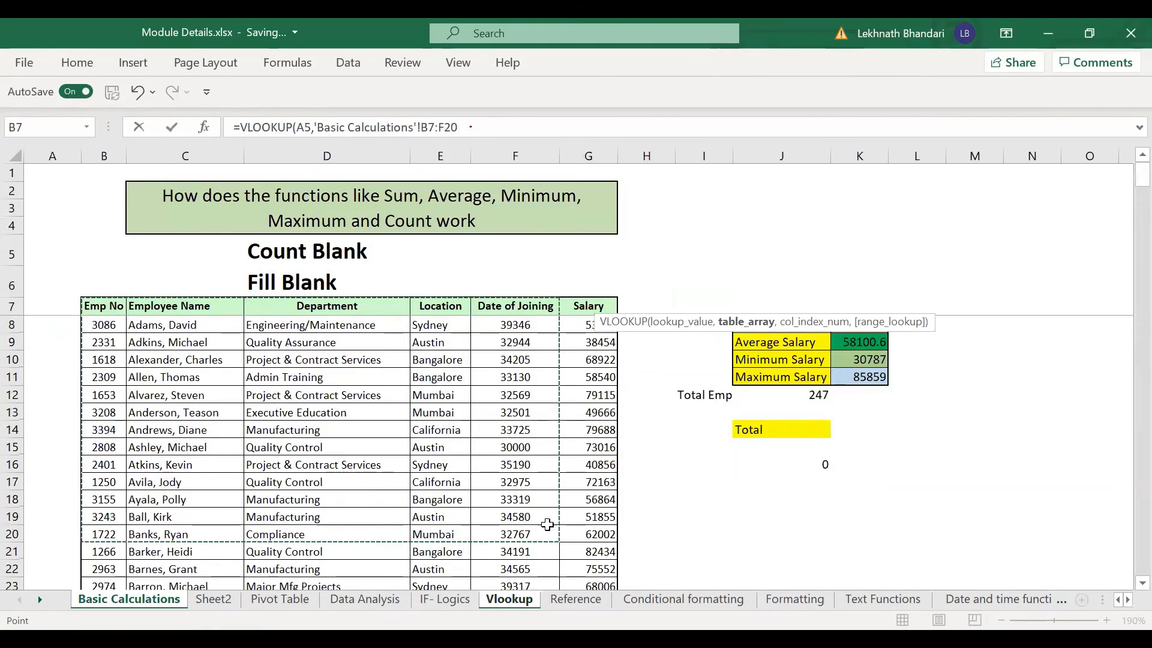
{"action": "key", "text": "ctrl+shift+Down"}
{"action": "key", "text": "shift+Right"}
{"action": "type", "text": ",4"}
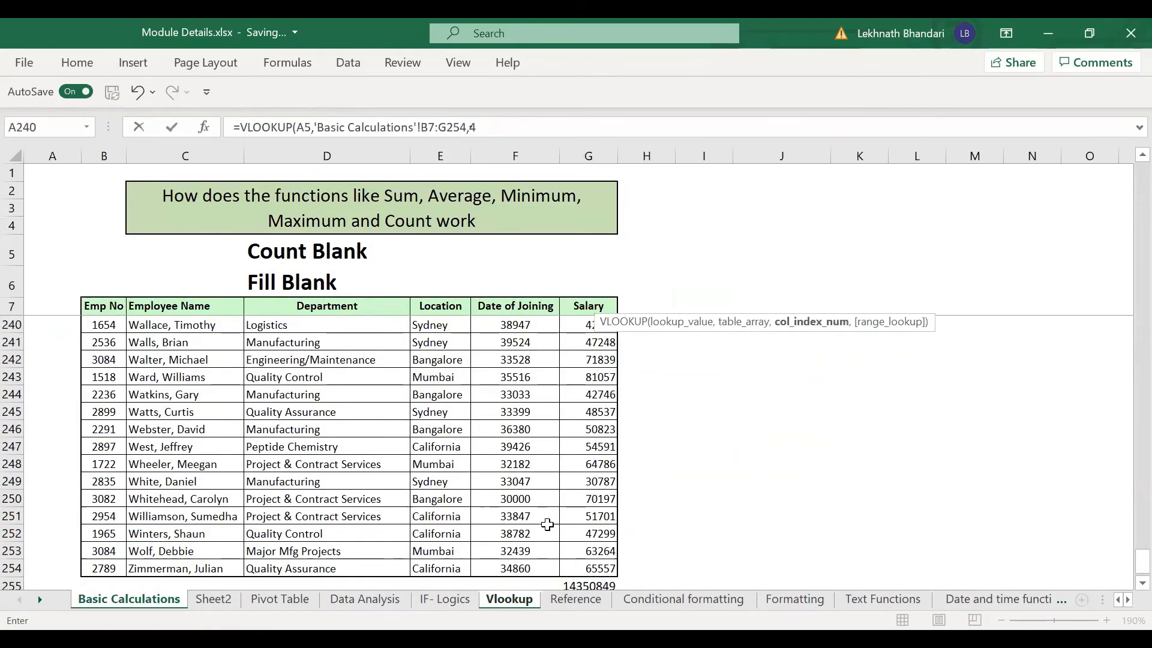
{"action": "type", "text": ",0)"}
{"action": "key", "text": "Return"}
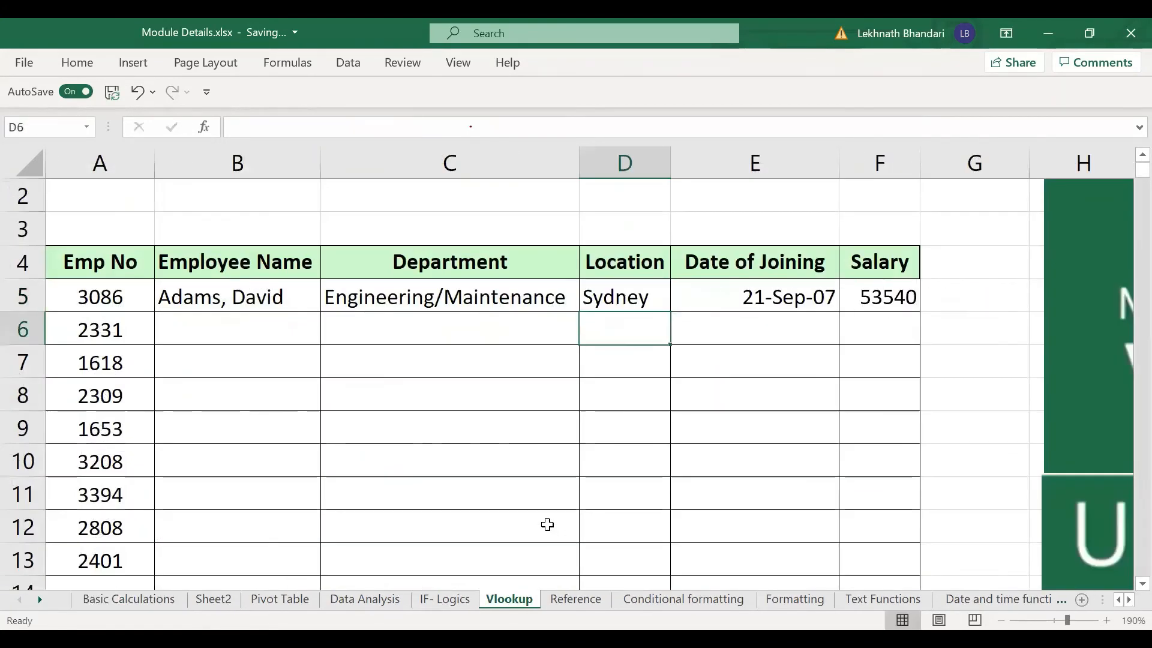
{"action": "key", "text": "Up"}
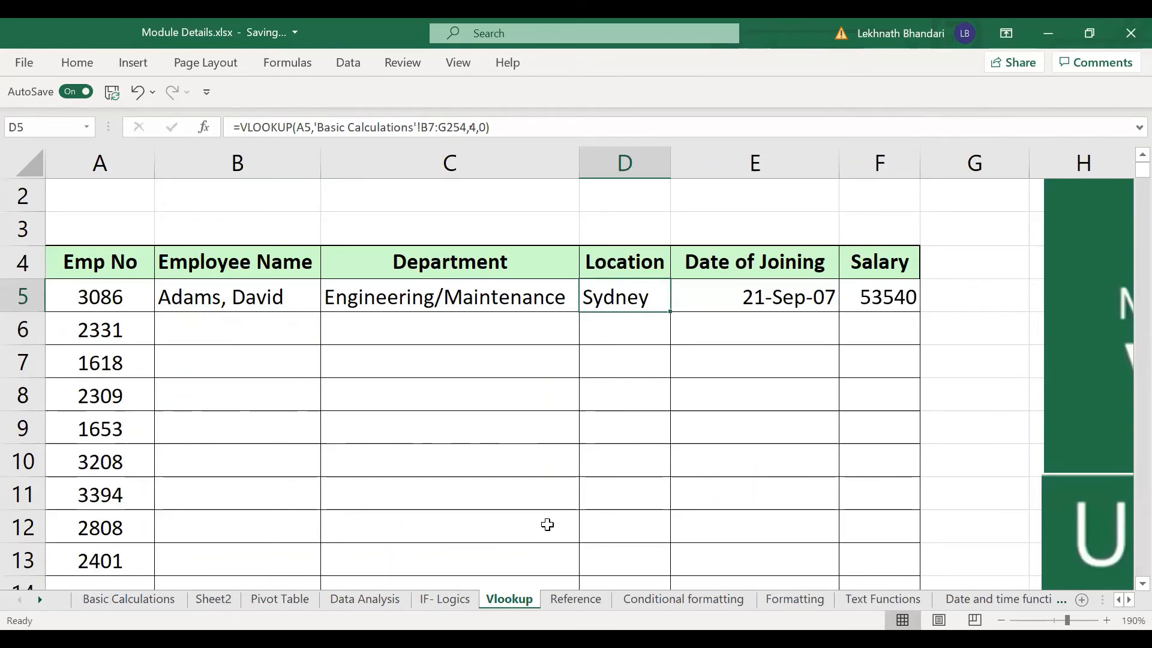
- Change the lookup value in the Date of Joining formula in E5 to A5
{"action": "left_click", "coordinate": [760, 298]}
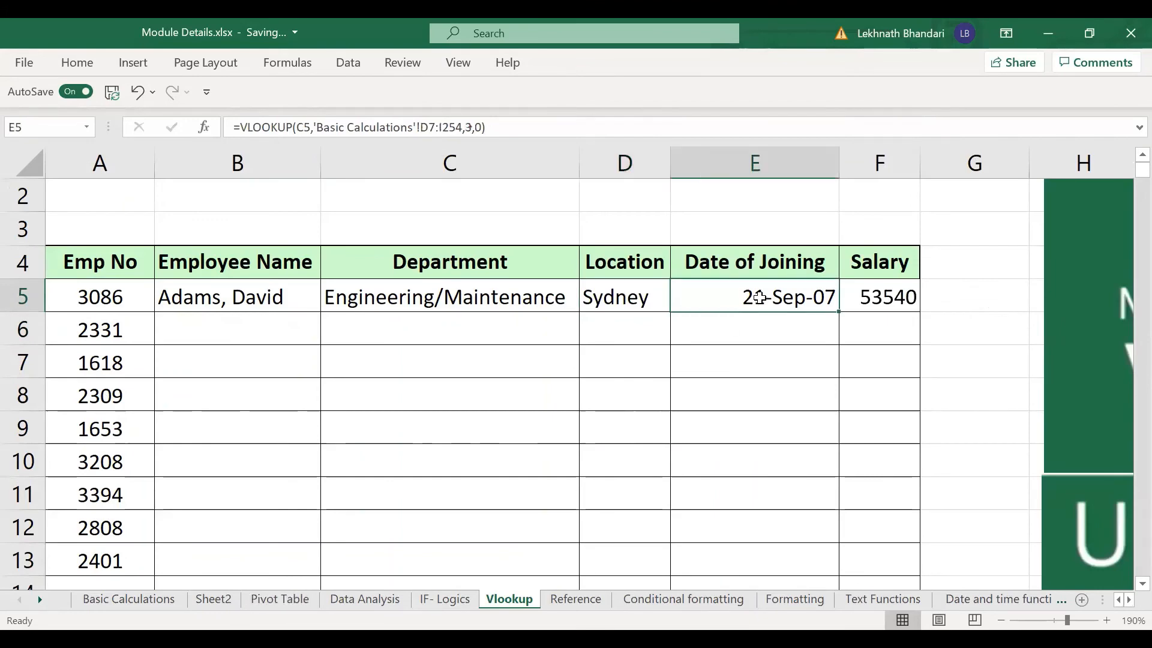
{"action": "double_click", "coordinate": [302, 127]}
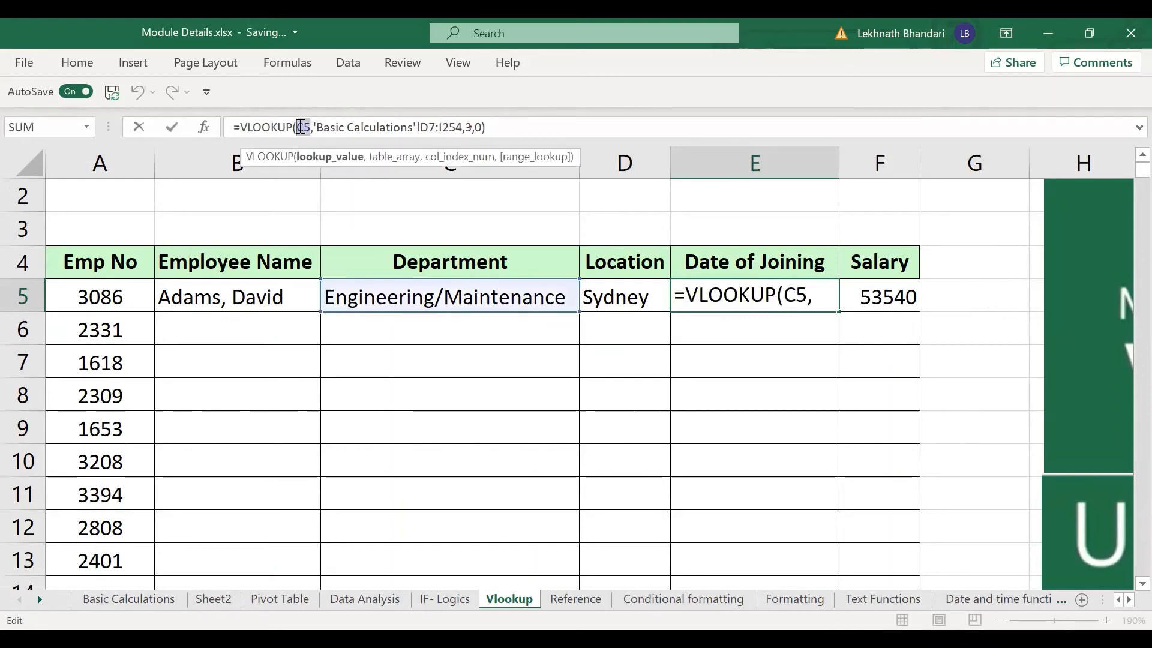
{"action": "type", "text": "A5"}
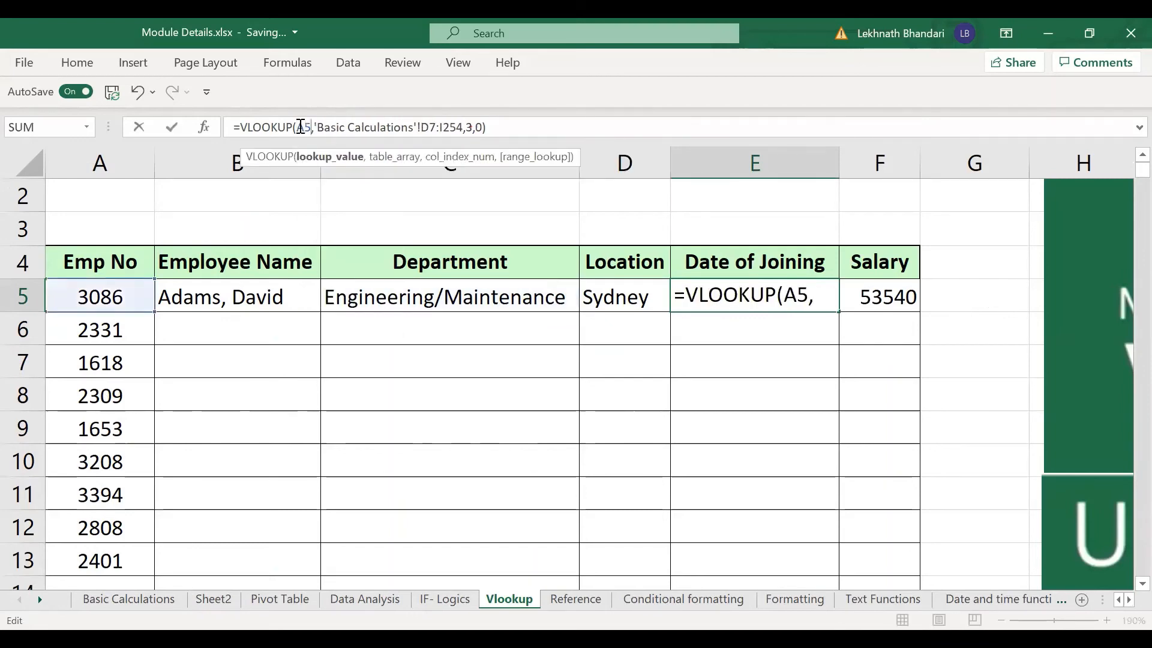
{"action": "key", "text": "Return"}
{"action": "key", "text": "Up"}
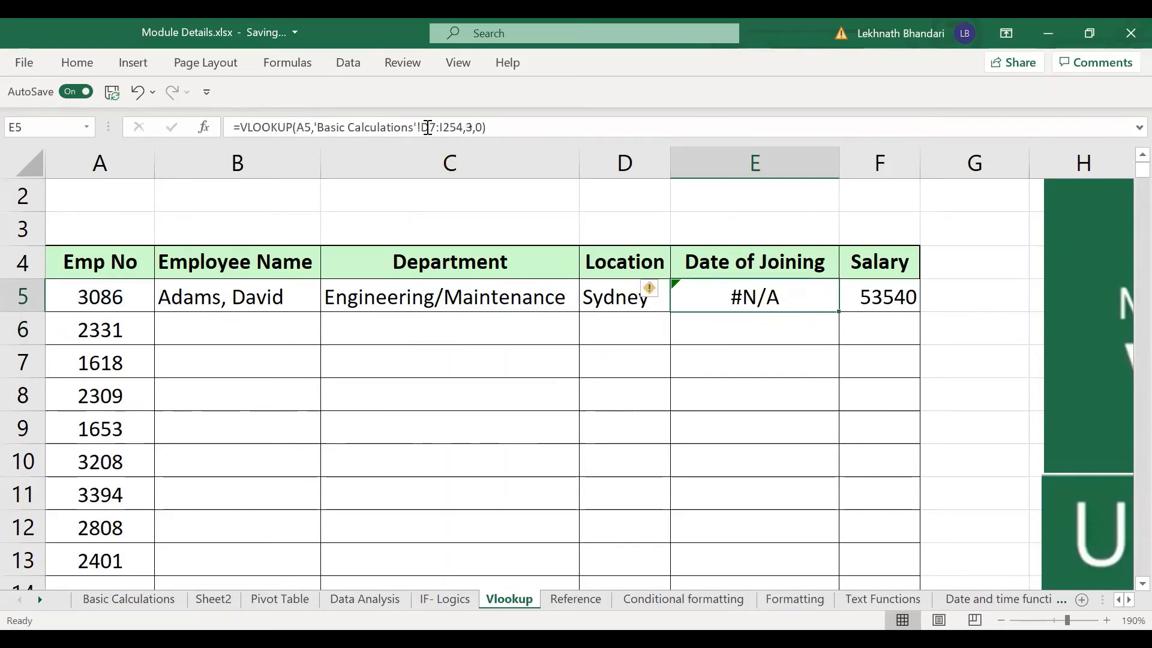
- Compare the Date of Joining formula with the Location formula and change the end of its table range to G254
{"action": "left_click", "coordinate": [630, 293]}
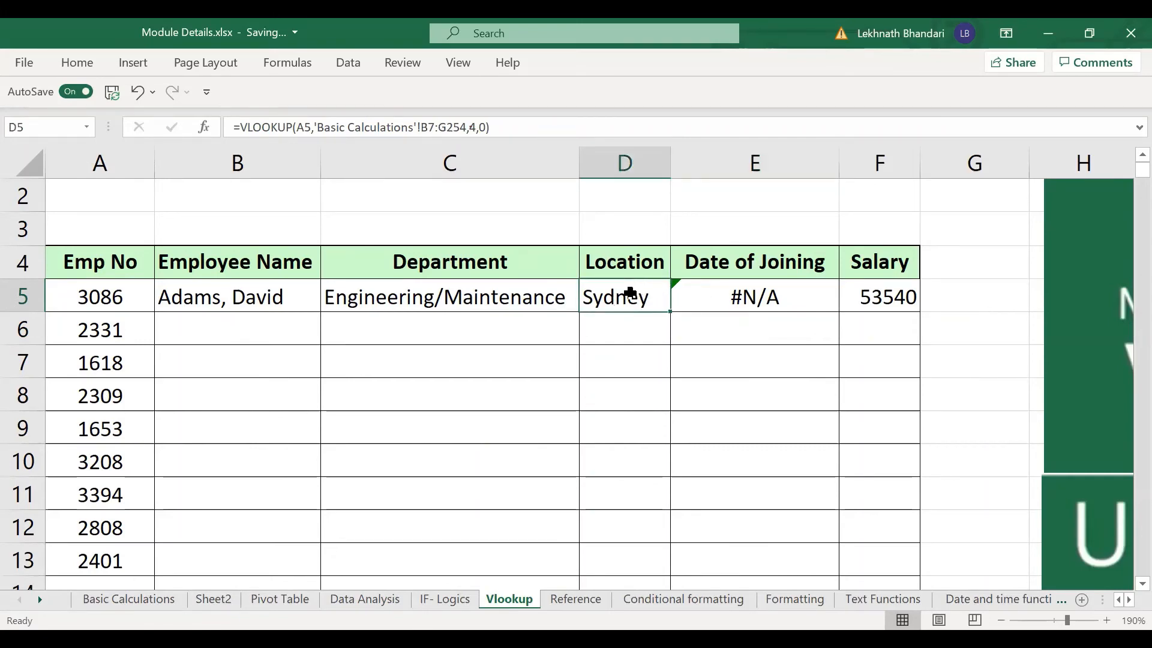
{"action": "left_click", "coordinate": [702, 291]}
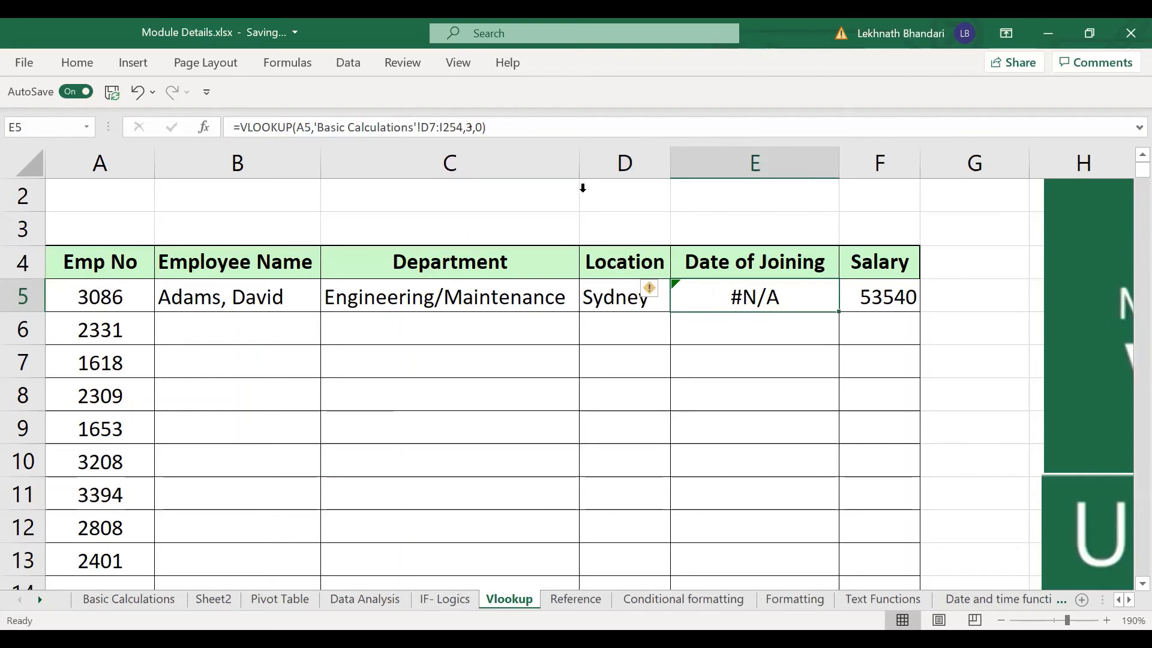
{"action": "left_click", "coordinate": [445, 128]}
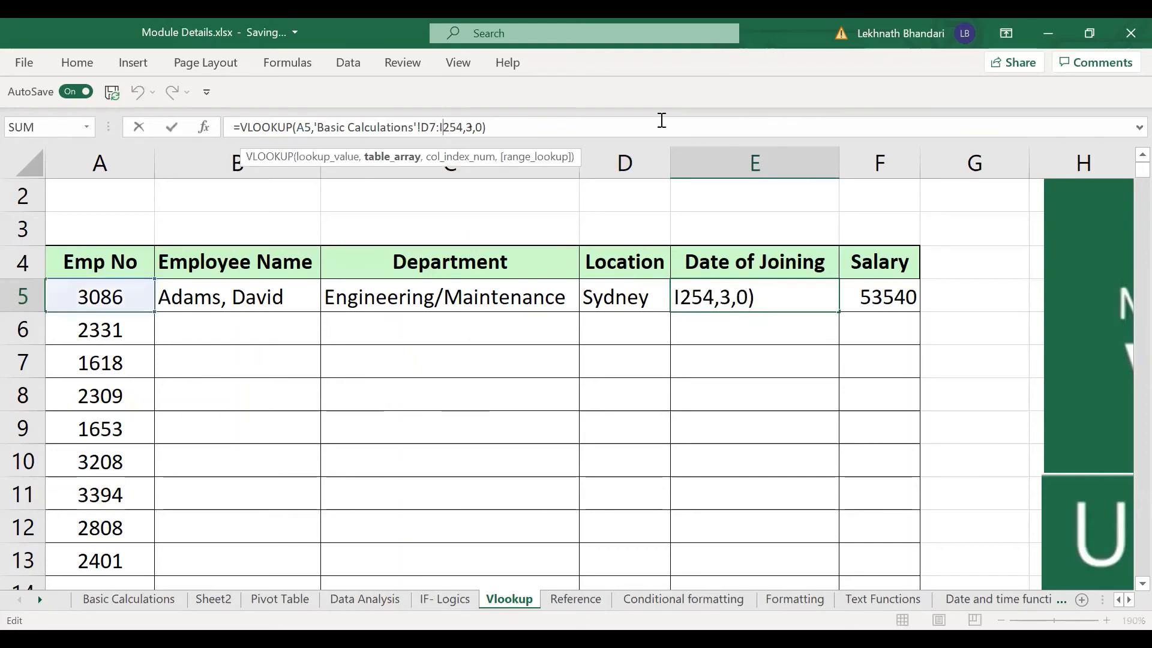
{"action": "key", "text": "BackSpace"}
{"action": "type", "text": "G"}
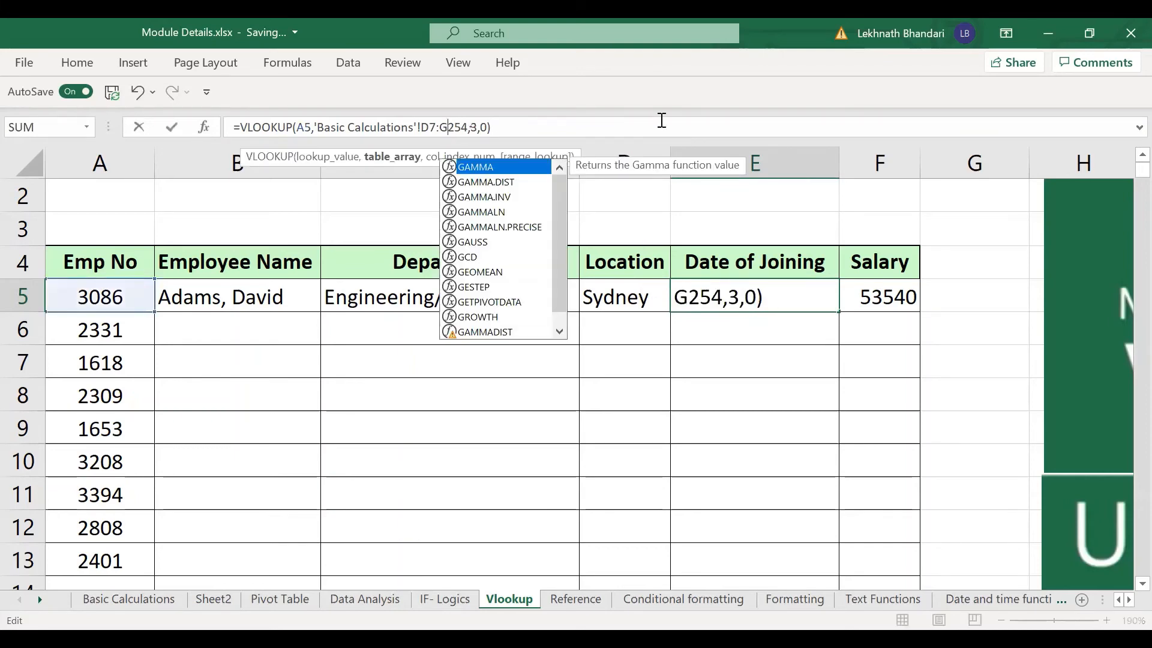
{"action": "key", "text": "Return"}
{"action": "key", "text": "Up"}
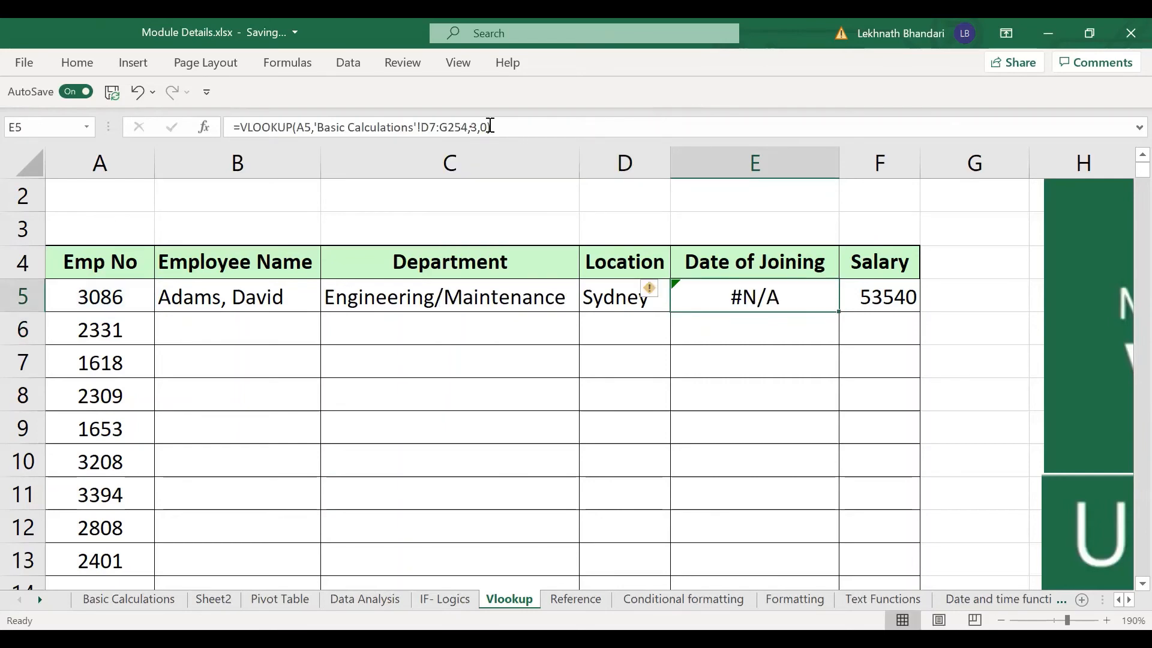
- Change the column index in the Date of Joining formula in E5 to 5
{"action": "key", "text": "F2"}
{"action": "key", "text": "Left"}
{"action": "key", "text": "Left"}
{"action": "key", "text": "Left"}
{"action": "key", "text": "BackSpace"}
{"action": "type", "text": "5"}
{"action": "key", "text": "Return"}
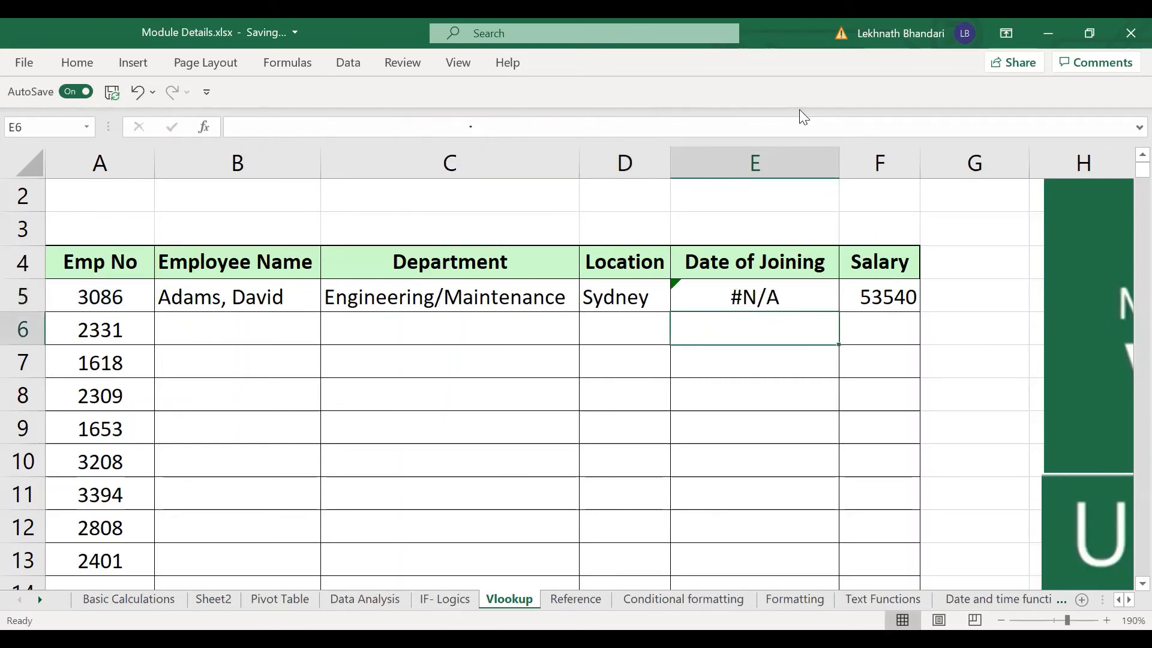
- Fill the Location formula from D5 across into the Date of Joining cell E5
{"action": "key", "text": "Up"}
{"action": "key", "text": "Left"}
{"action": "key", "text": "shift+Right"}
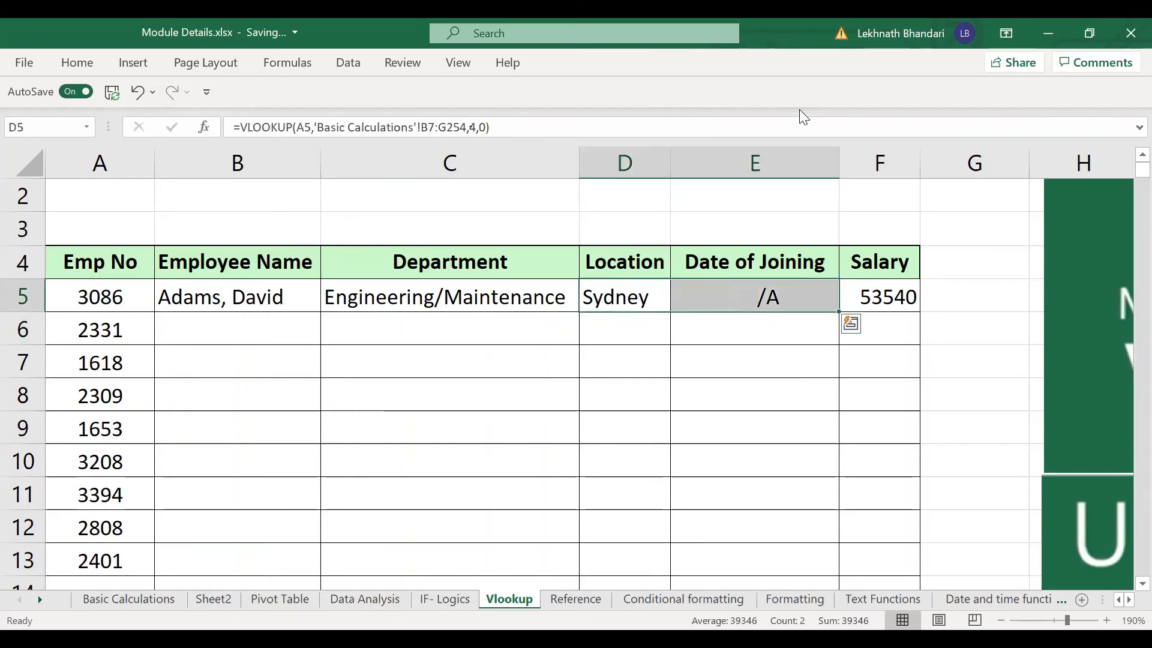
{"action": "key", "text": "shift+Left"}
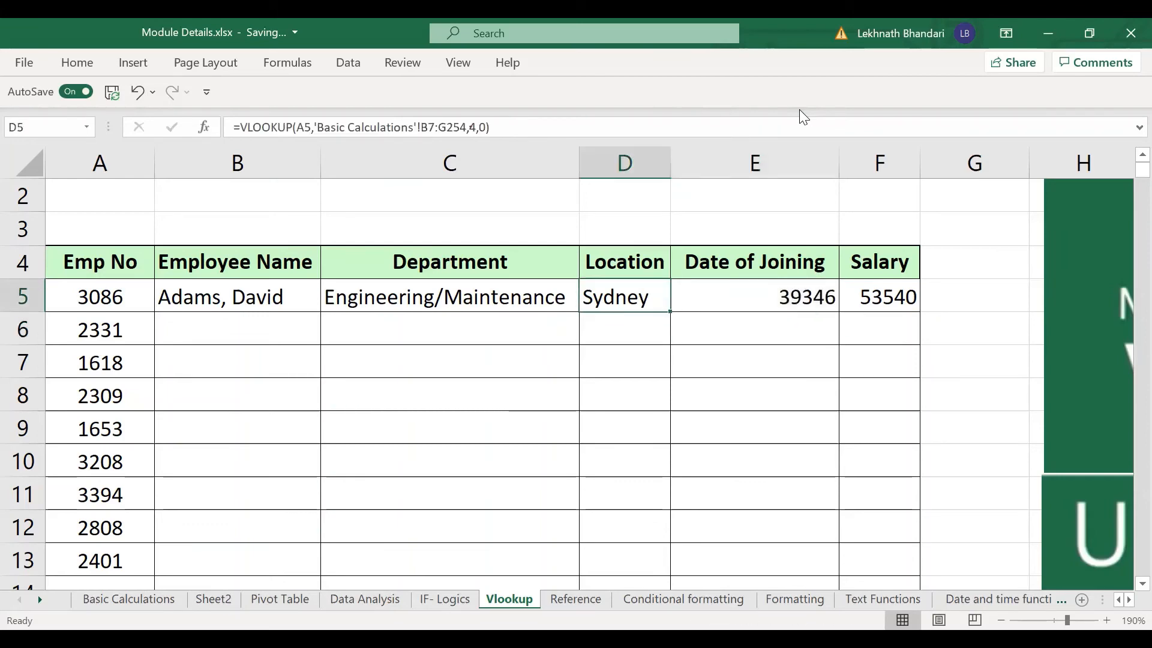
- Re-enter the Date of Joining formula in E5 as =VLOOKUP(A5,'Basic Calculations'!B7:G254,5,0)
{"action": "key", "text": "Right"}
{"action": "type", "text": "="}
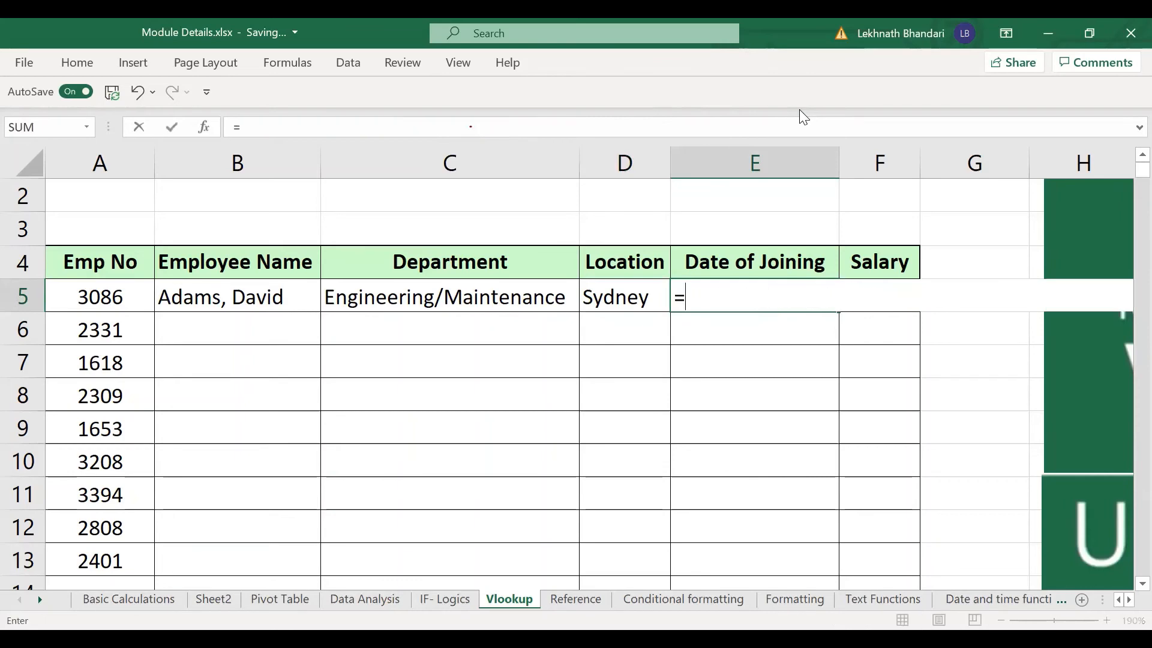
{"action": "type", "text": "VLOOKUP(A5,"}
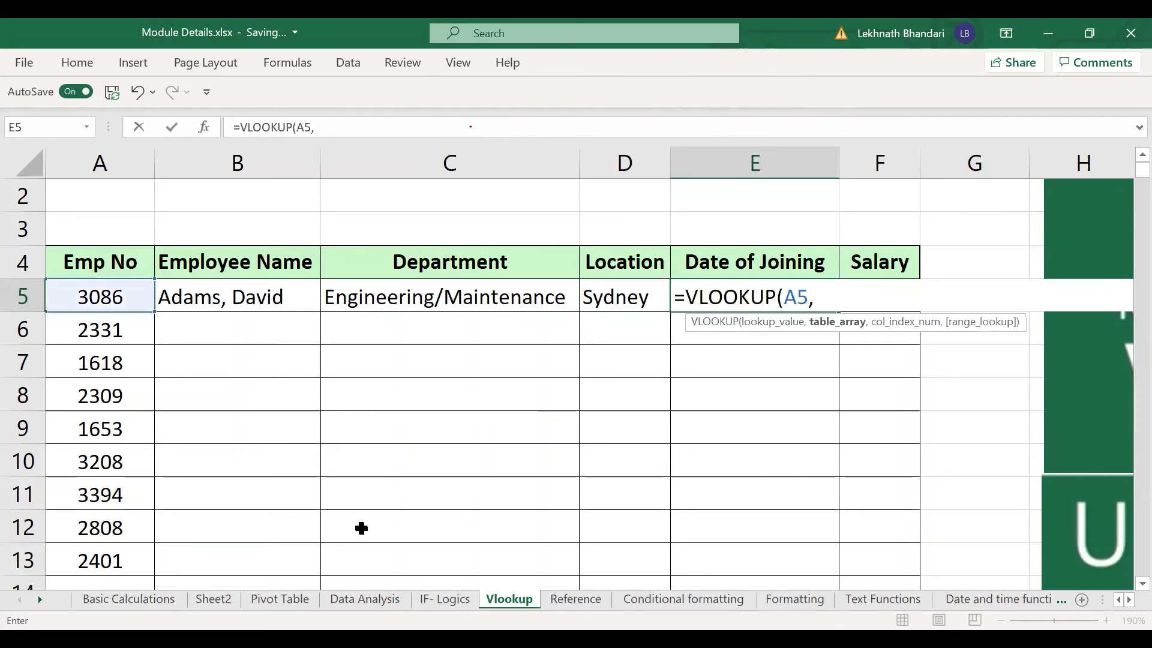
{"action": "left_click", "coordinate": [153, 597]}
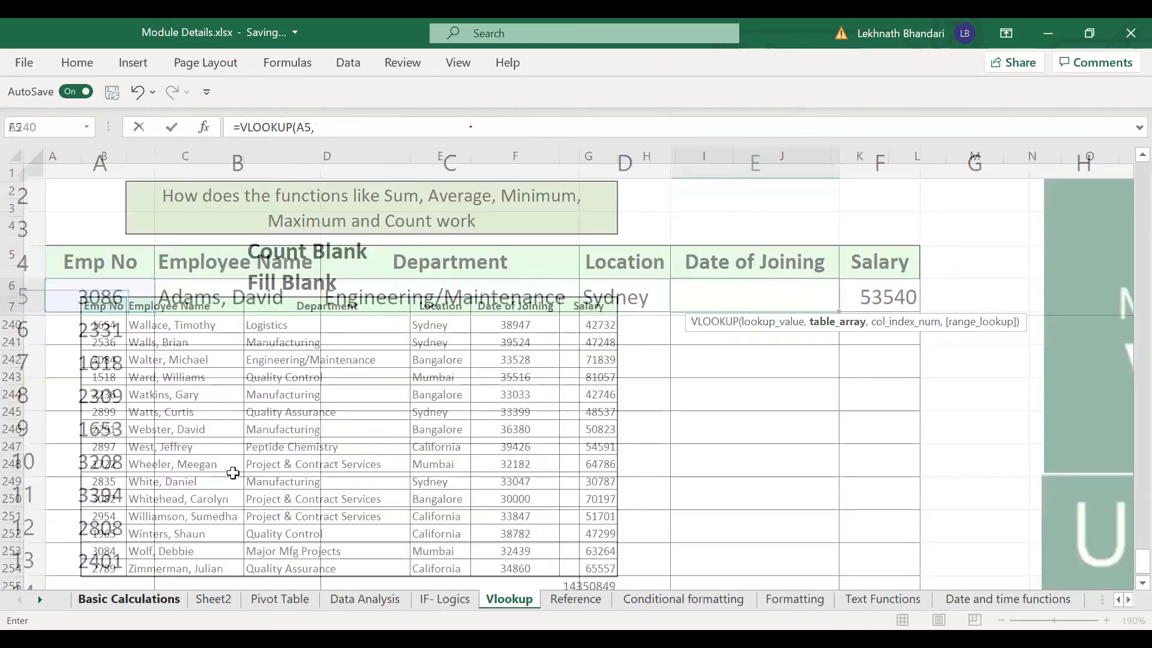
{"action": "left_click", "coordinate": [103, 304]}
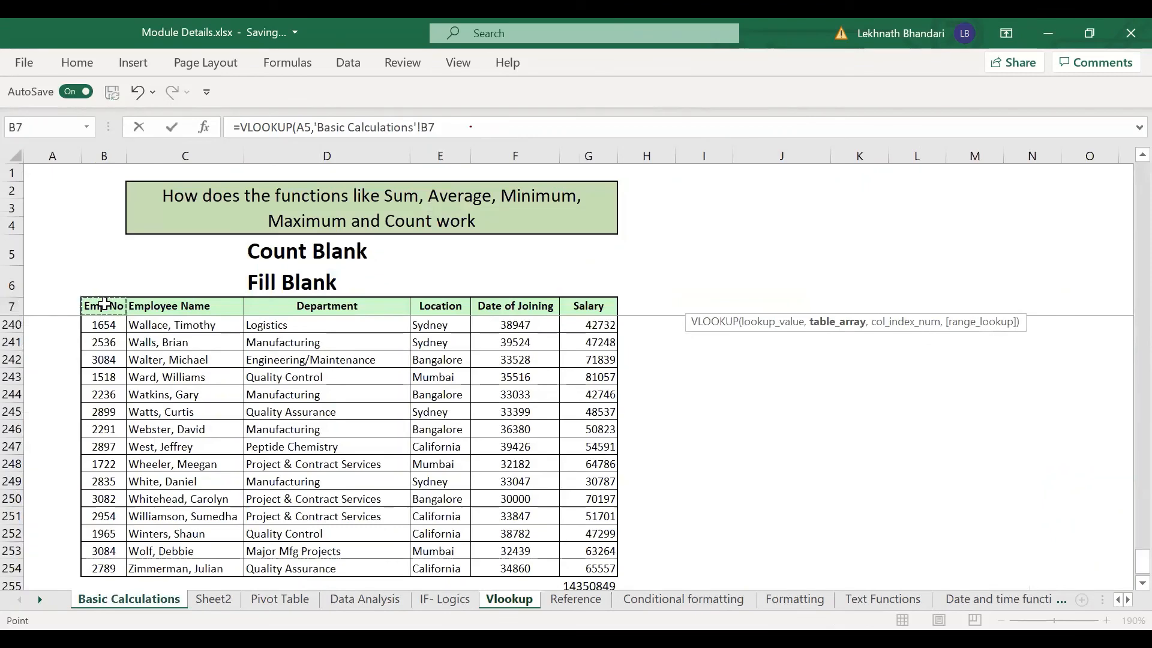
{"action": "key", "text": "ctrl+shift+Right"}
{"action": "key", "text": "ctrl+shift+Down"}
{"action": "type", "text": ","}
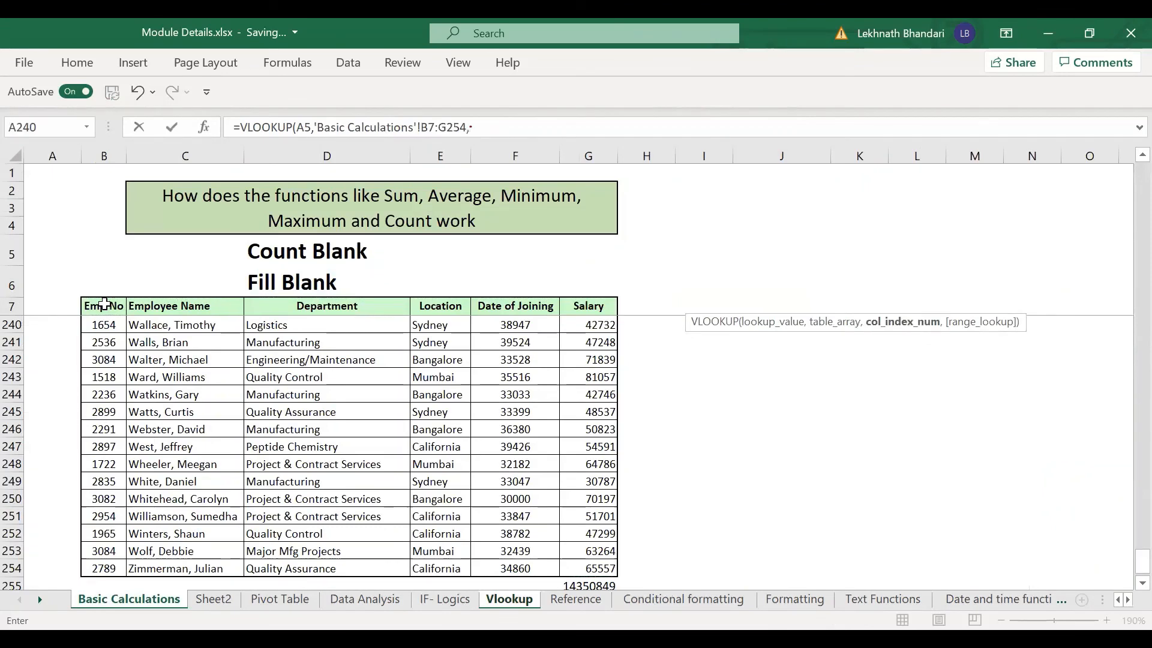
{"action": "type", "text": "3,0)"}
{"action": "key", "text": "Return"}
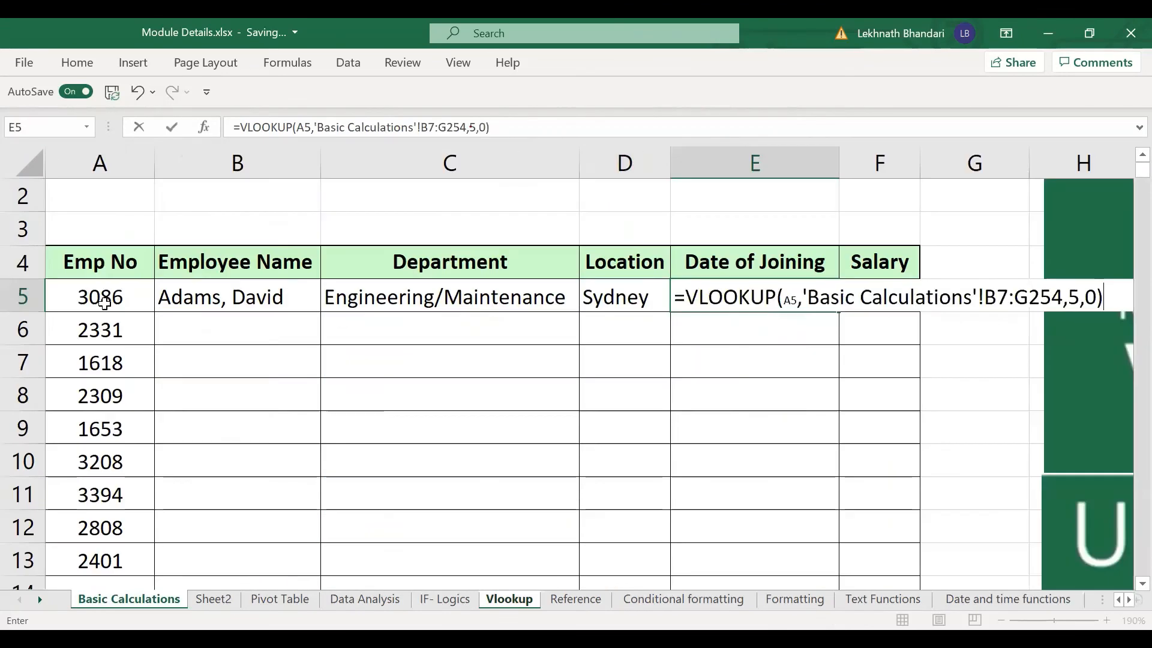
- Replace the Salary formula in F5 with a new VLOOKUP that uses A5 as the lookup value
{"action": "key", "text": "Up"}
{"action": "key", "text": "Right"}
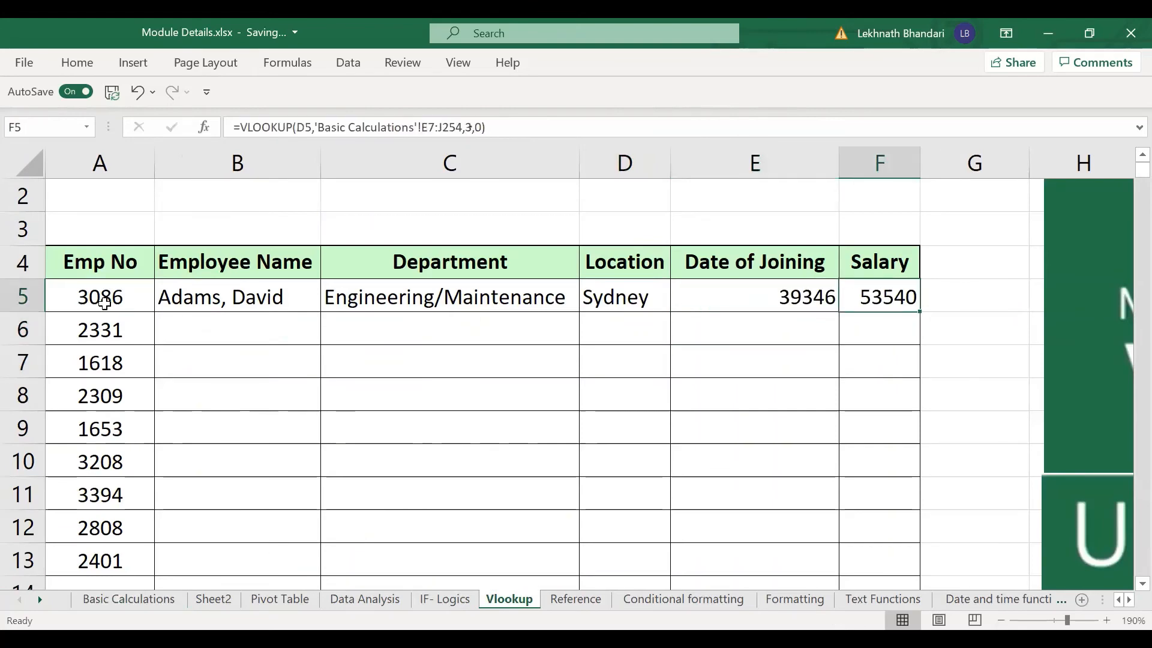
{"action": "type", "text": "="}
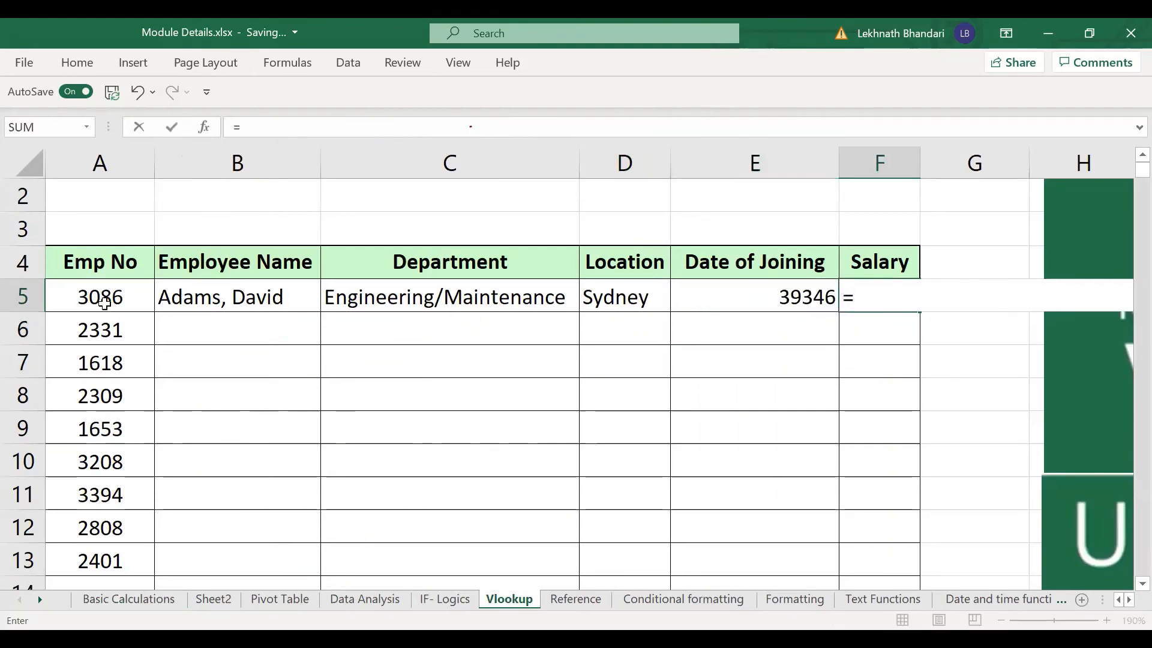
{"action": "type", "text": "VLOOKUP("}
{"action": "key", "text": "Left"}
{"action": "key", "text": "Left"}
{"action": "key", "text": "Left"}
{"action": "key", "text": "Left"}
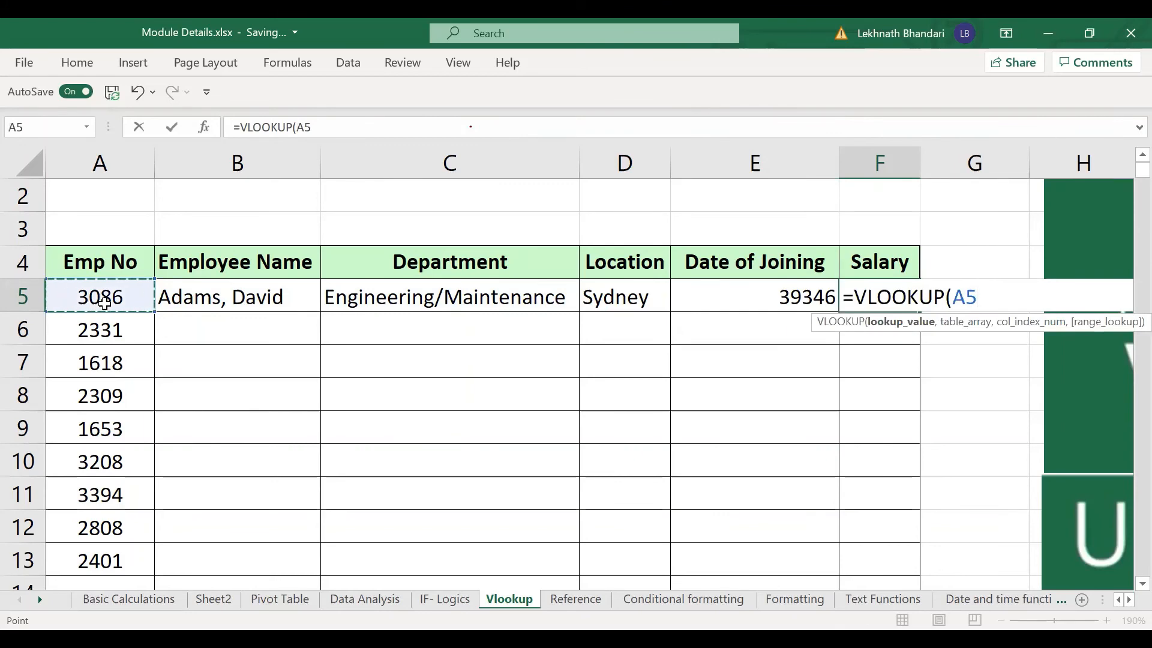
{"action": "type", "text": ","}
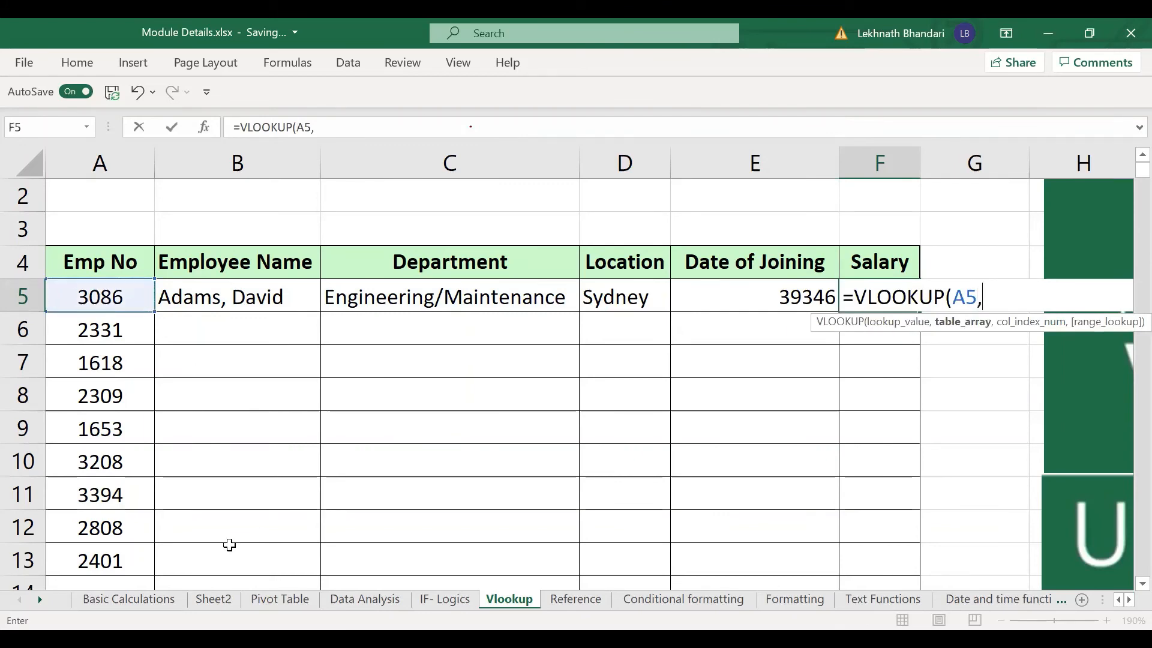
- Complete the Salary formula with table range B7:G254 from the Basic Calculations sheet, column index 6 and exact match 0
{"action": "left_click", "coordinate": [161, 599]}
{"action": "left_click", "coordinate": [108, 302]}
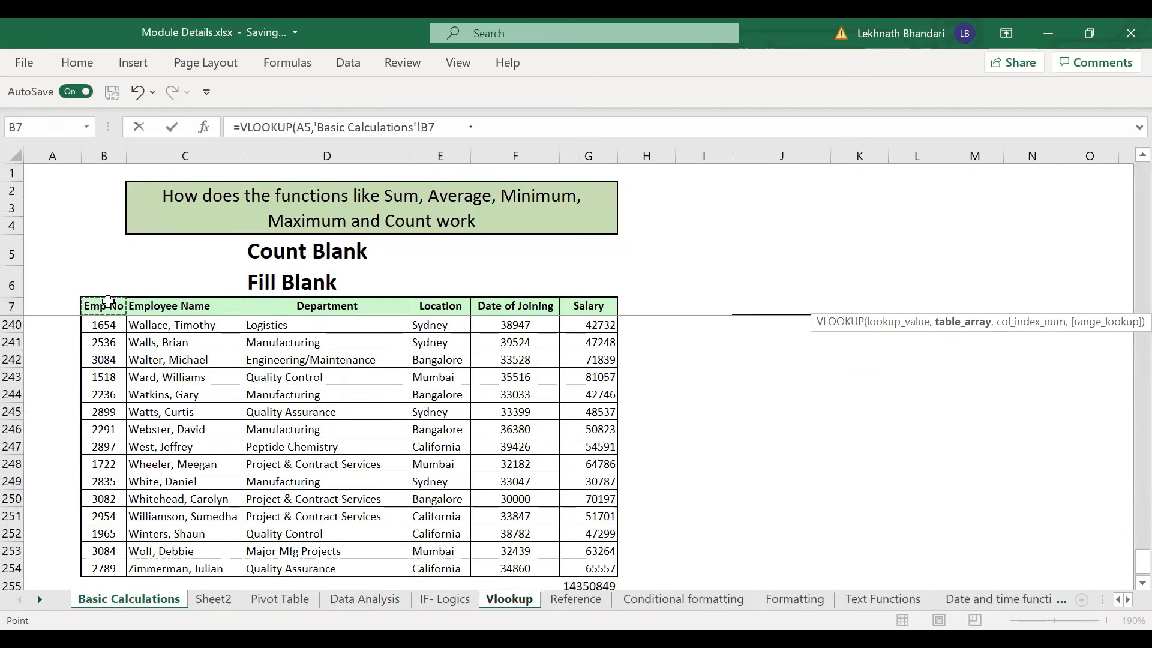
{"action": "key", "text": "ctrl+shift+Down"}
{"action": "key", "text": "ctrl+shift+Right"}
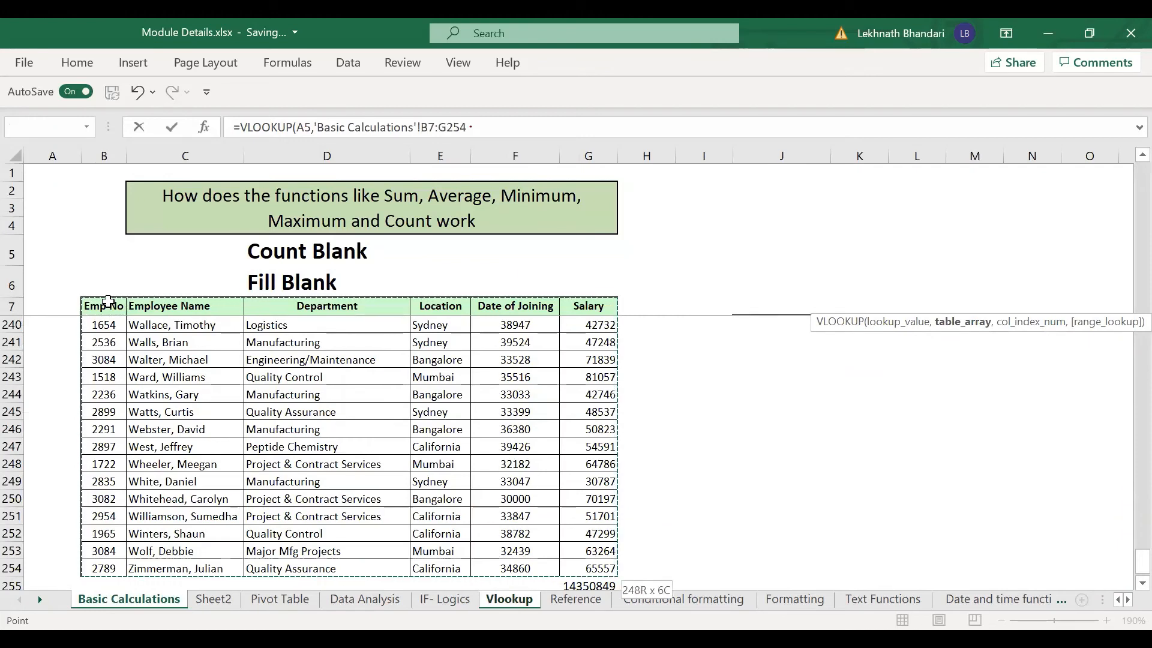
{"action": "type", "text": ","}
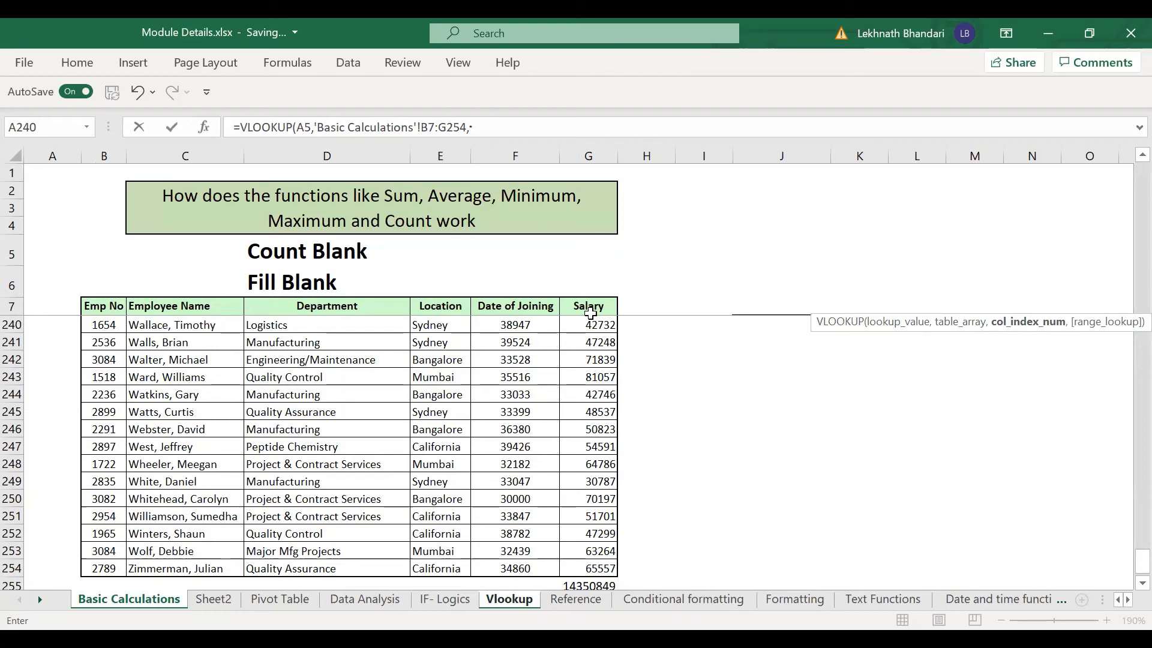
{"action": "type", "text": "6,"}
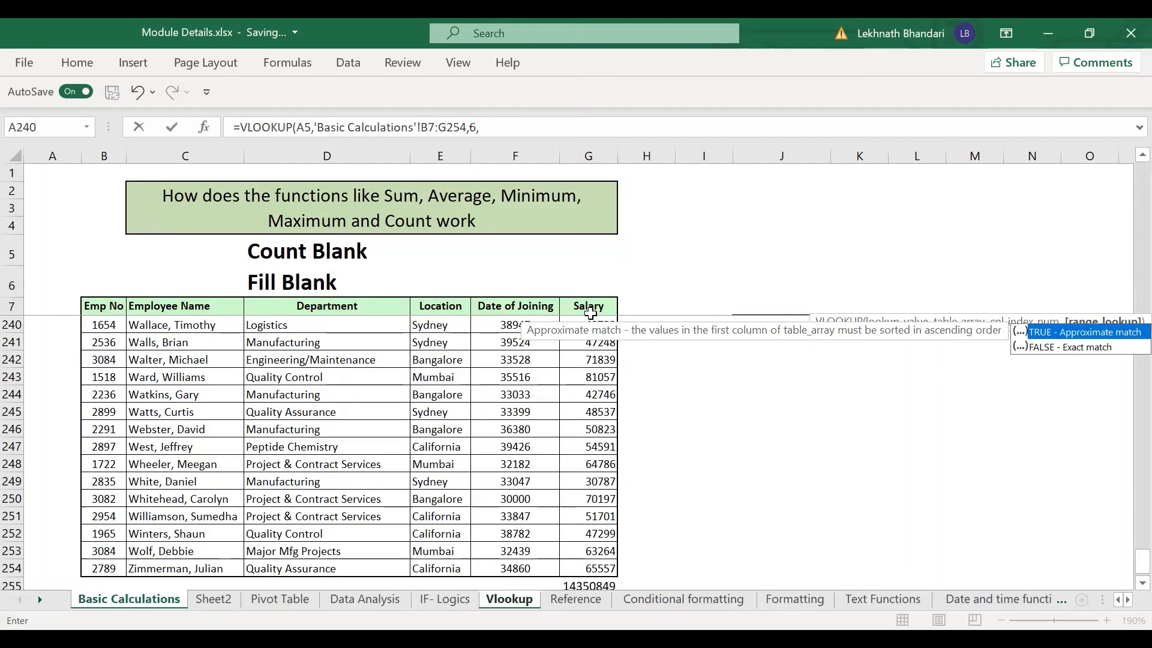
{"action": "type", "text": "0"}
{"action": "type", "text": ")"}
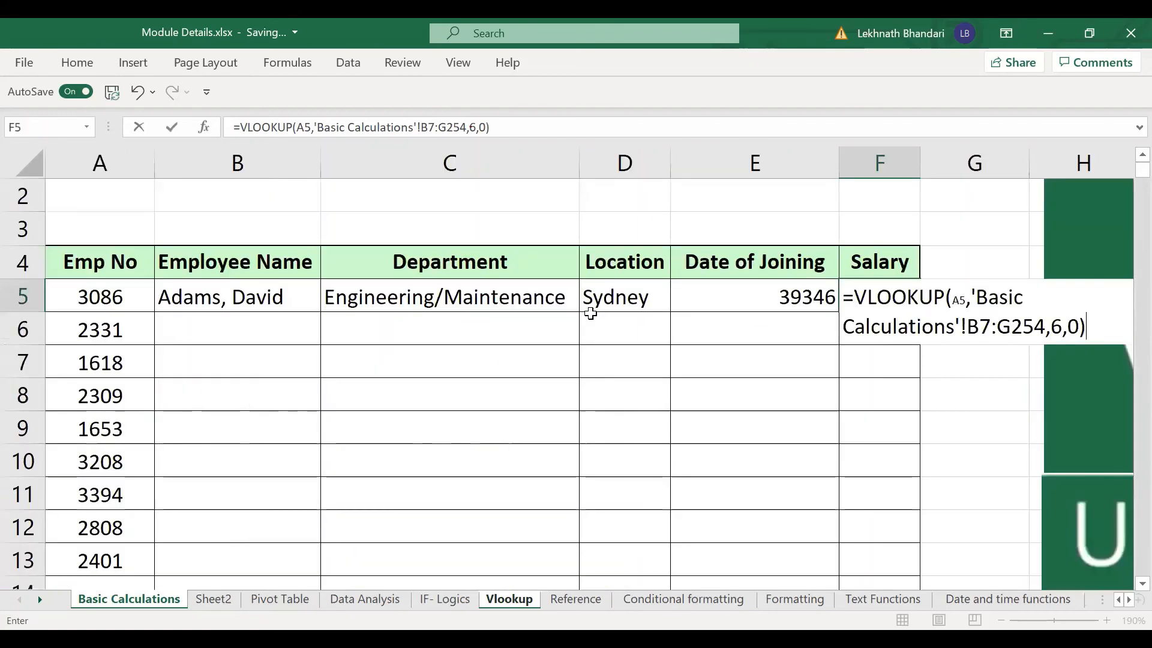
- Enter the finished Salary formula in F5 and go back along row 5 to the Emp No cell A5
{"action": "key", "text": "Return"}
{"action": "key", "text": "Up"}
{"action": "key", "text": "Left"}
{"action": "key", "text": "Left"}
{"action": "key", "text": "Left"}
{"action": "key", "text": "Left"}
{"action": "key", "text": "Left"}
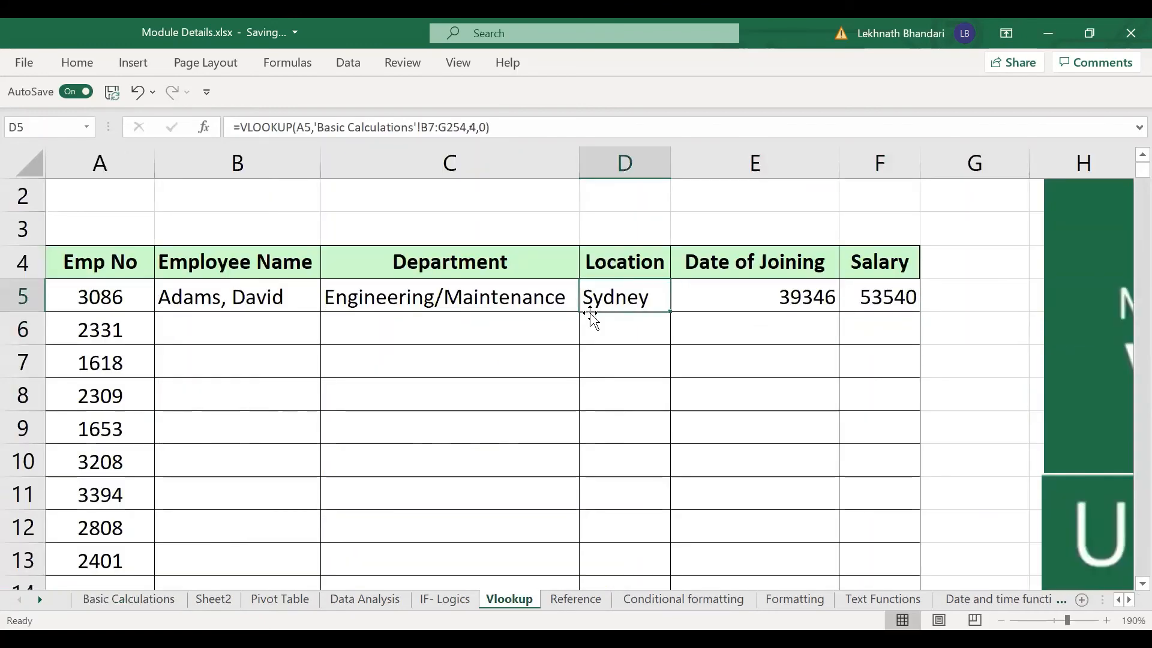
{"action": "key", "text": "Right"}
{"action": "key", "text": "Left"}
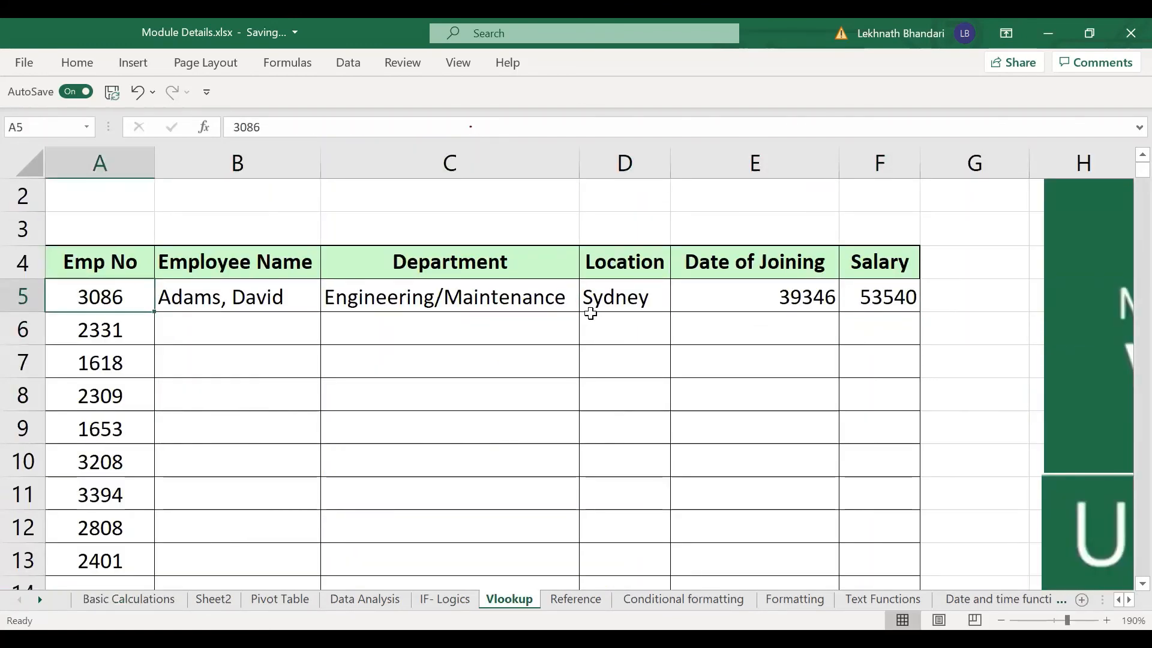
- Fill the row 5 lookup formulas for Employee Name through Salary down to row 13, covering B5:F13
{"action": "key", "text": "ctrl+Down"}
{"action": "key", "text": "Right"}
{"action": "key", "text": "shift+Right"}
{"action": "key", "text": "shift+Right"}
{"action": "key", "text": "shift+Right"}
{"action": "key", "text": "shift+Right"}
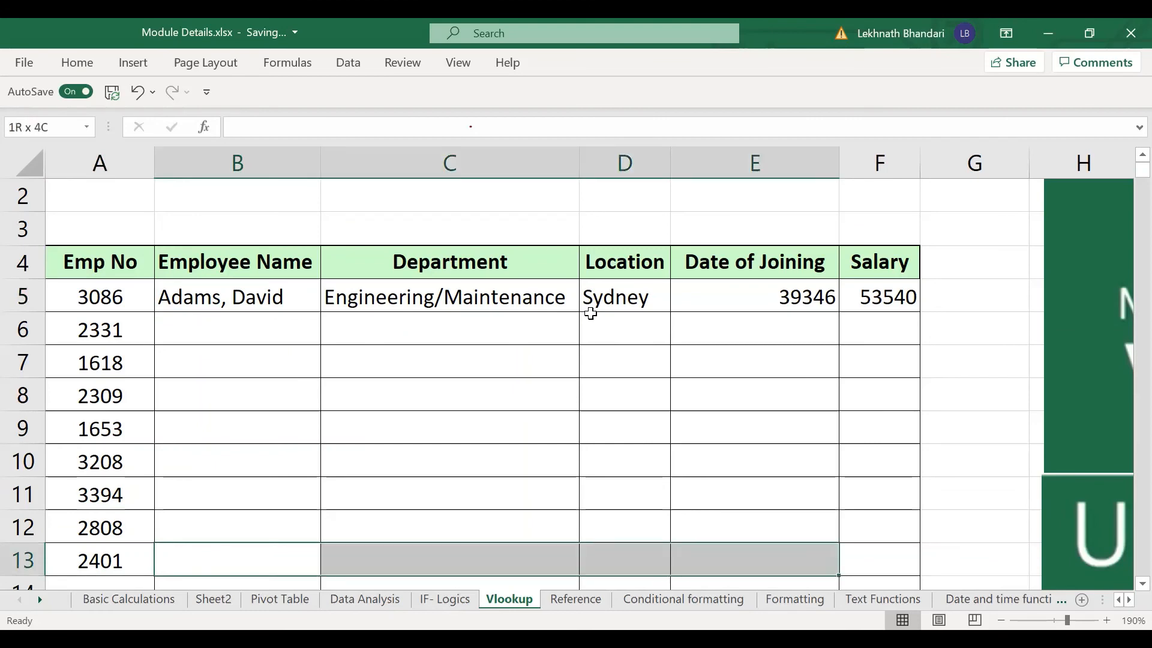
{"action": "key", "text": "ctrl+shift+Up"}
{"action": "key", "text": "ctrl+d"}
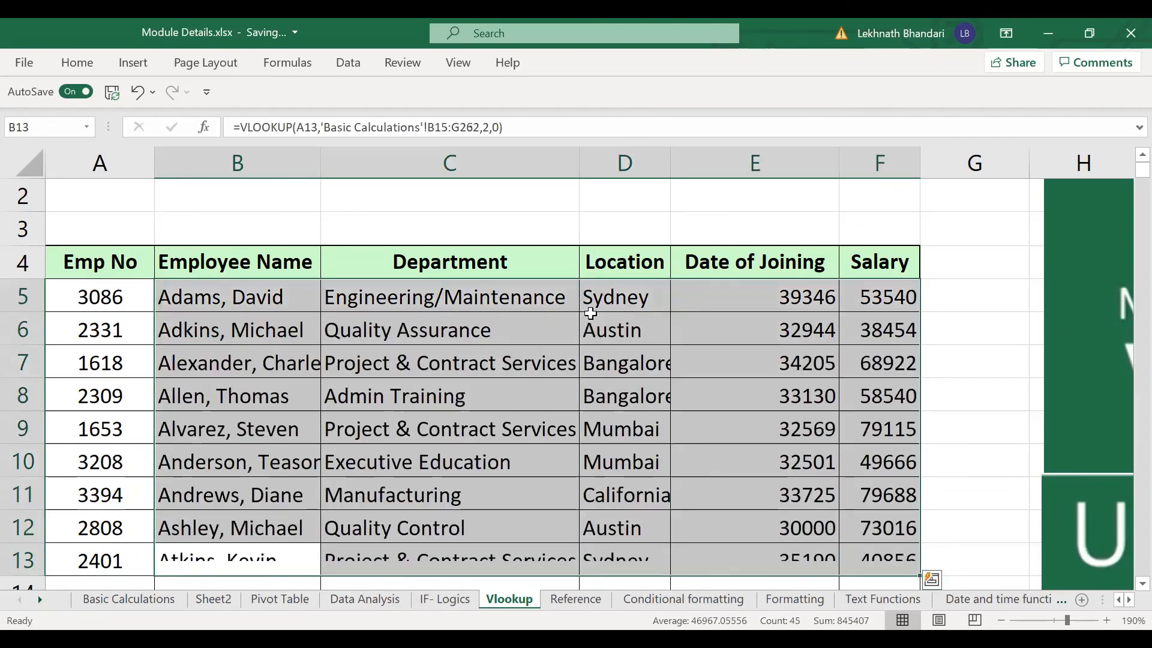
- Replace the lookup formulas in B5:F13 with their static values
{"action": "key", "text": "ctrl+c"}
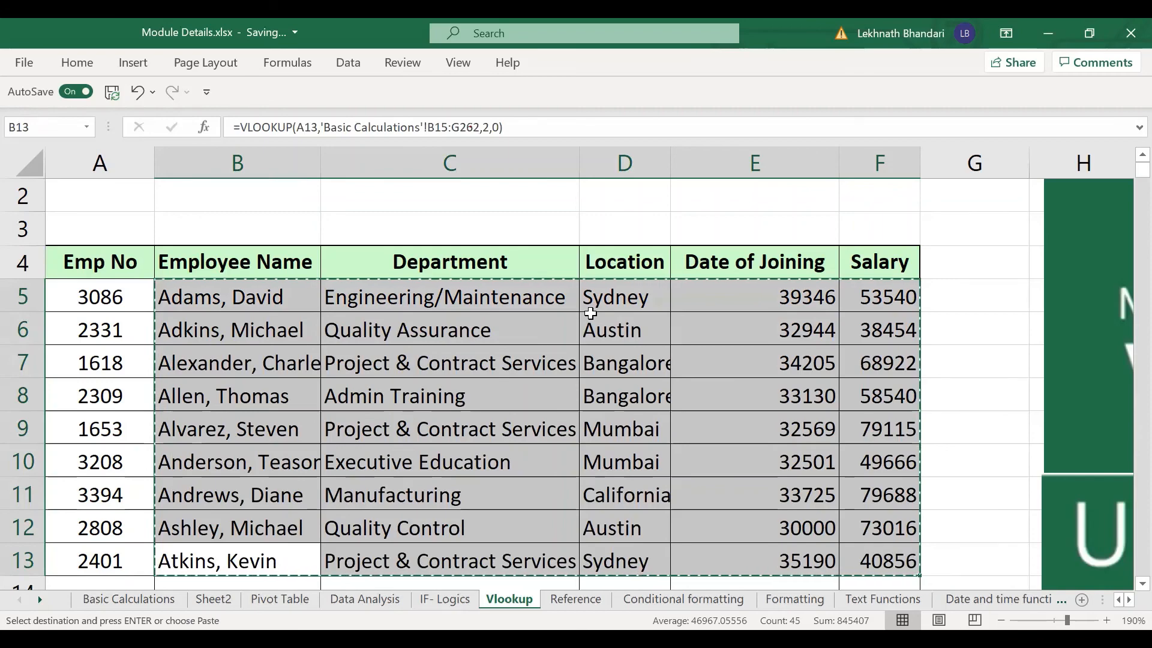
{"action": "key", "text": "ctrl+alt+v"}
{"action": "key", "text": "v"}
{"action": "key", "text": "Return"}
{"action": "key", "text": "Down"}
{"action": "key", "text": "Escape"}
{"action": "key", "text": "Up"}
{"action": "key", "text": "Up"}
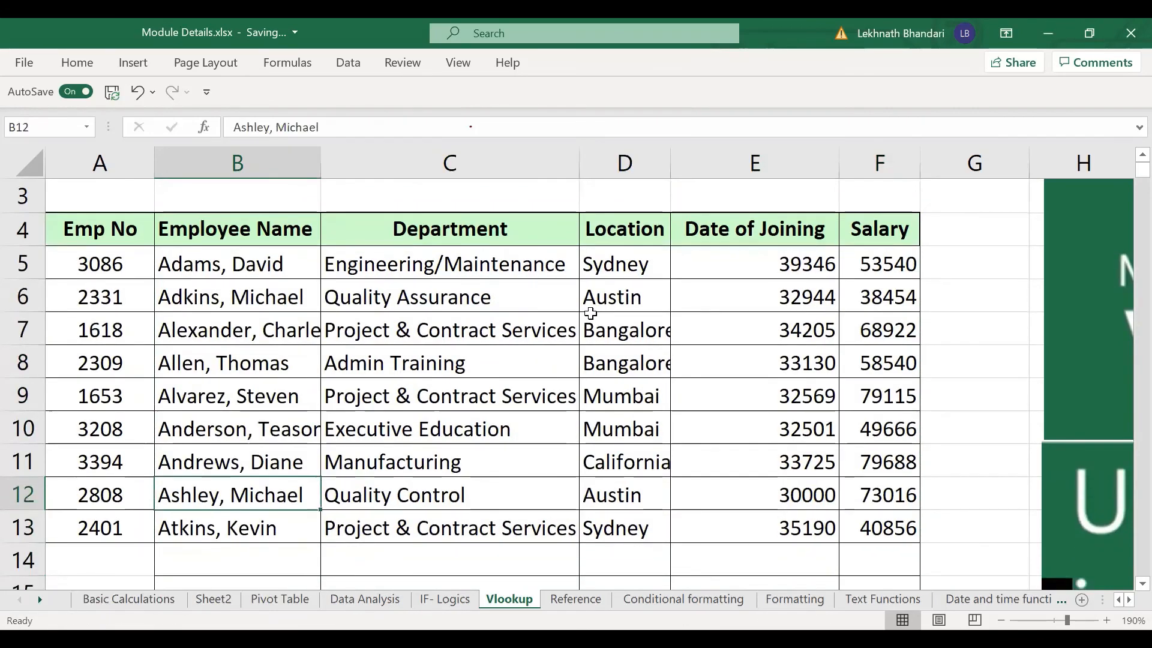
- Examine the Employee Name cells from row 12 up to row 5 to check whether they hold values or formulas
{"action": "key", "text": "Up"}
{"action": "key", "text": "Up"}
{"action": "key", "text": "Up"}
{"action": "key", "text": "Up"}
{"action": "key", "text": "Up"}
{"action": "key", "text": "Up"}
{"action": "key", "text": "Up"}
{"action": "key", "text": "Left"}
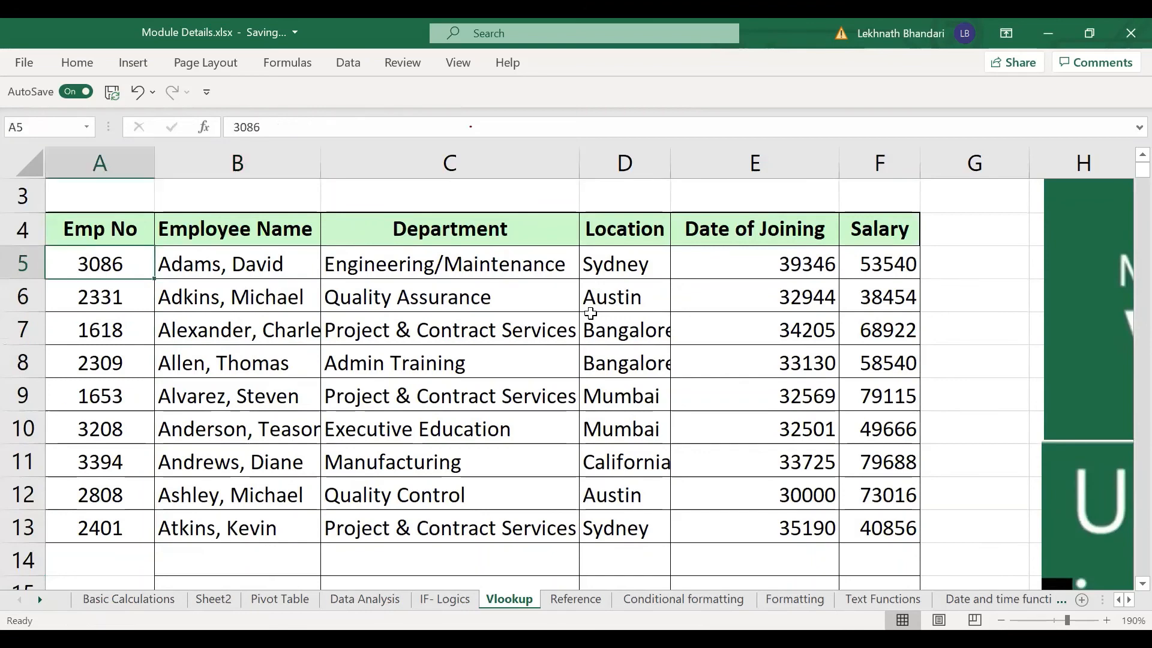
{"action": "key", "text": "Right"}
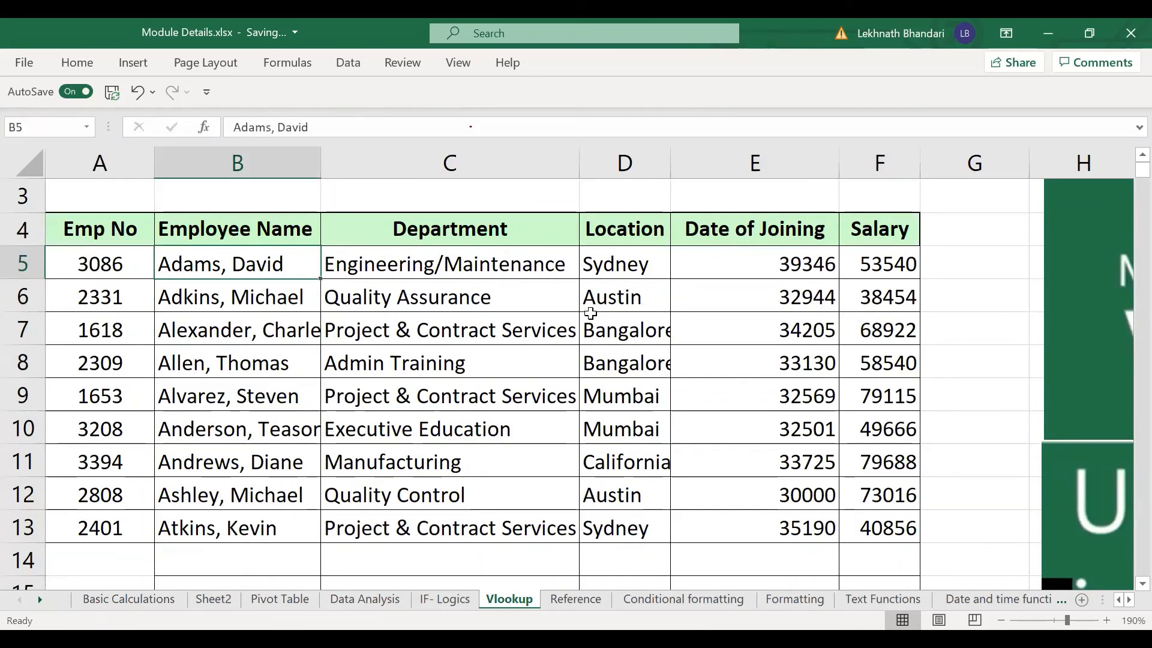
- Clear the centre alignment across the whole employee table A4:F13, headers included
{"action": "key", "text": "Up"}
{"action": "key", "text": "Left"}
{"action": "key", "text": "ctrl+a"}
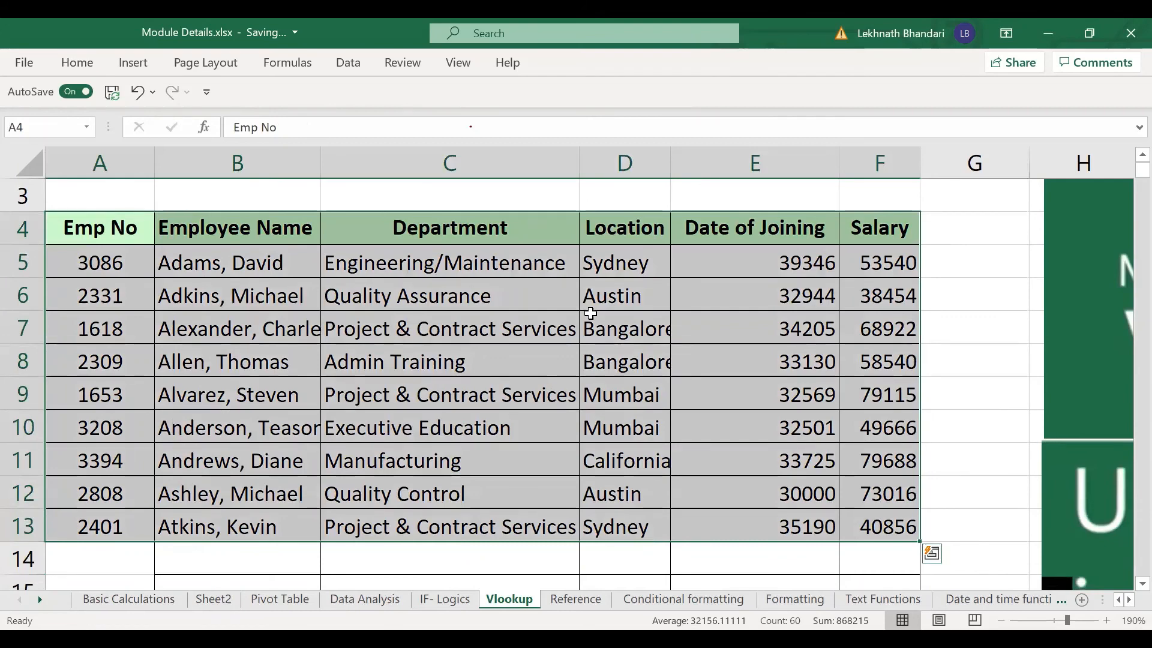
{"action": "key", "text": "alt+h"}
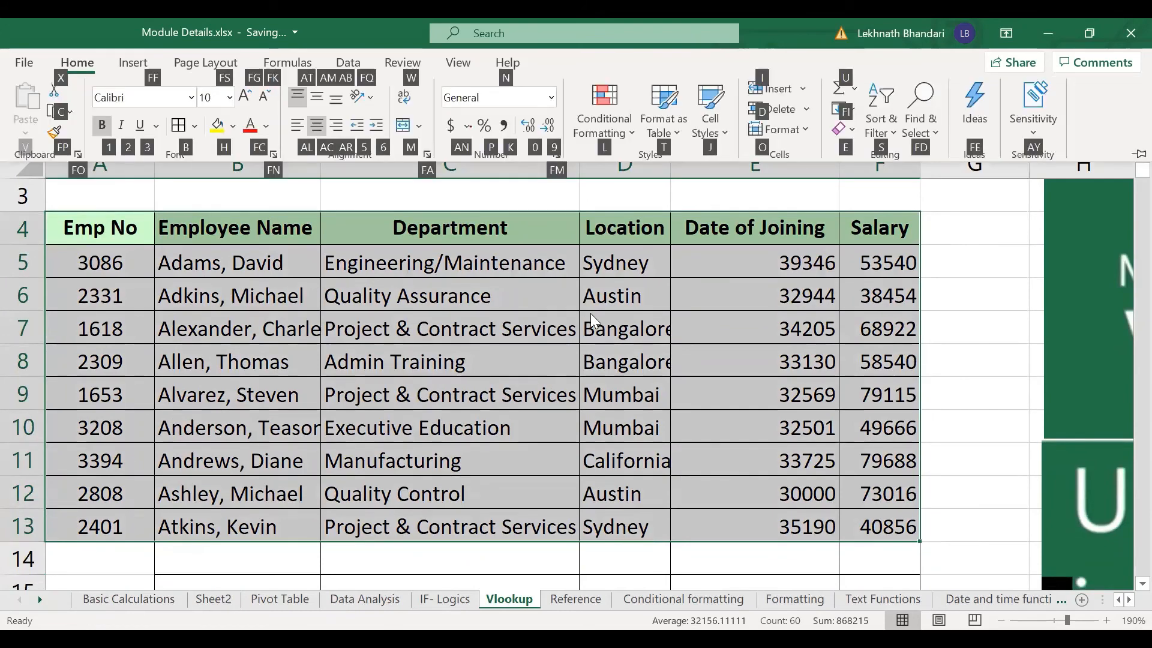
{"action": "key", "text": "a"}
{"action": "key", "text": "c"}
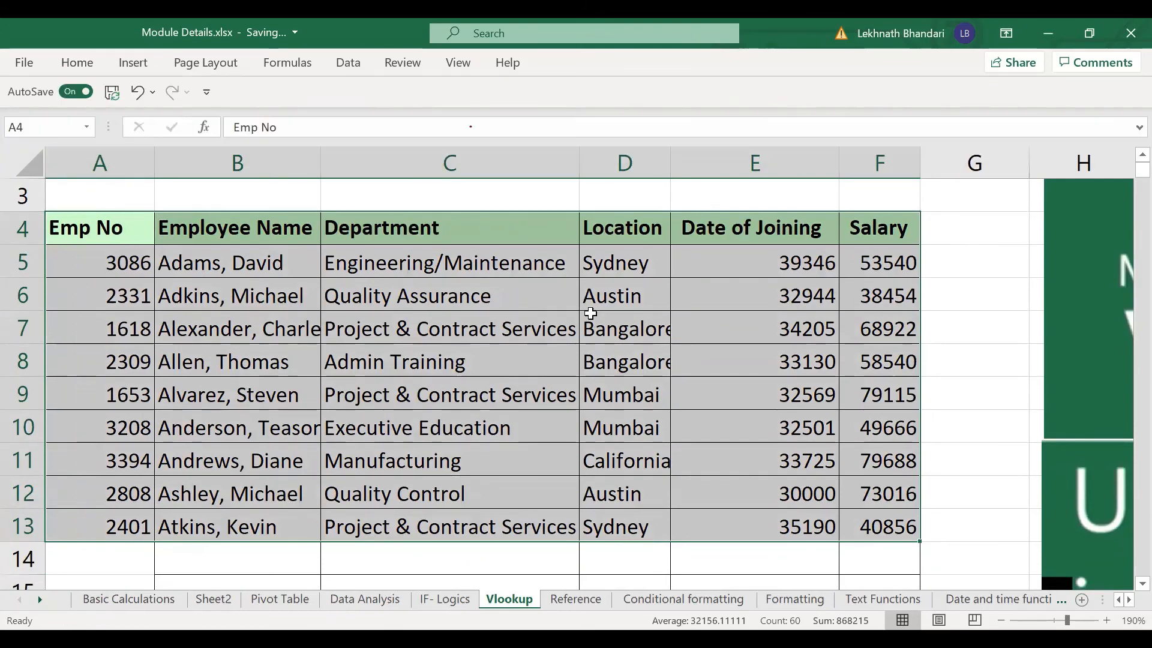
- Centre-align all headers and entries of the employee table A4:F13
{"action": "key", "text": "alt"}
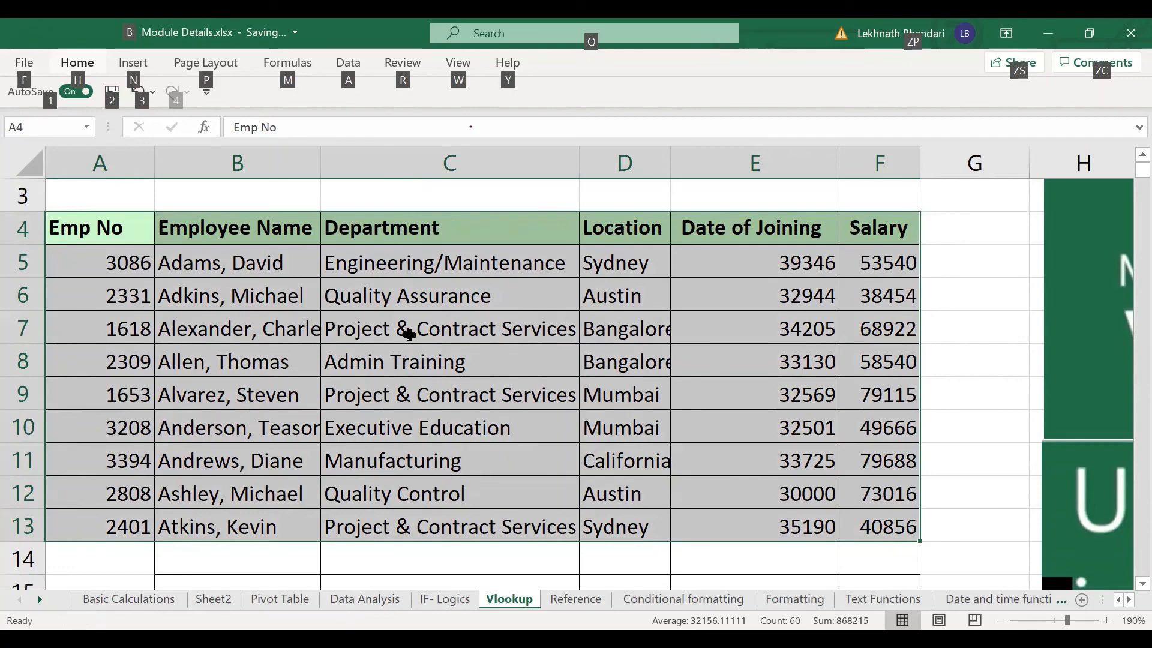
{"action": "left_click", "coordinate": [470, 332]}
{"action": "left_click_drag", "start_coordinate": [113, 227], "coordinate": [880, 527]}
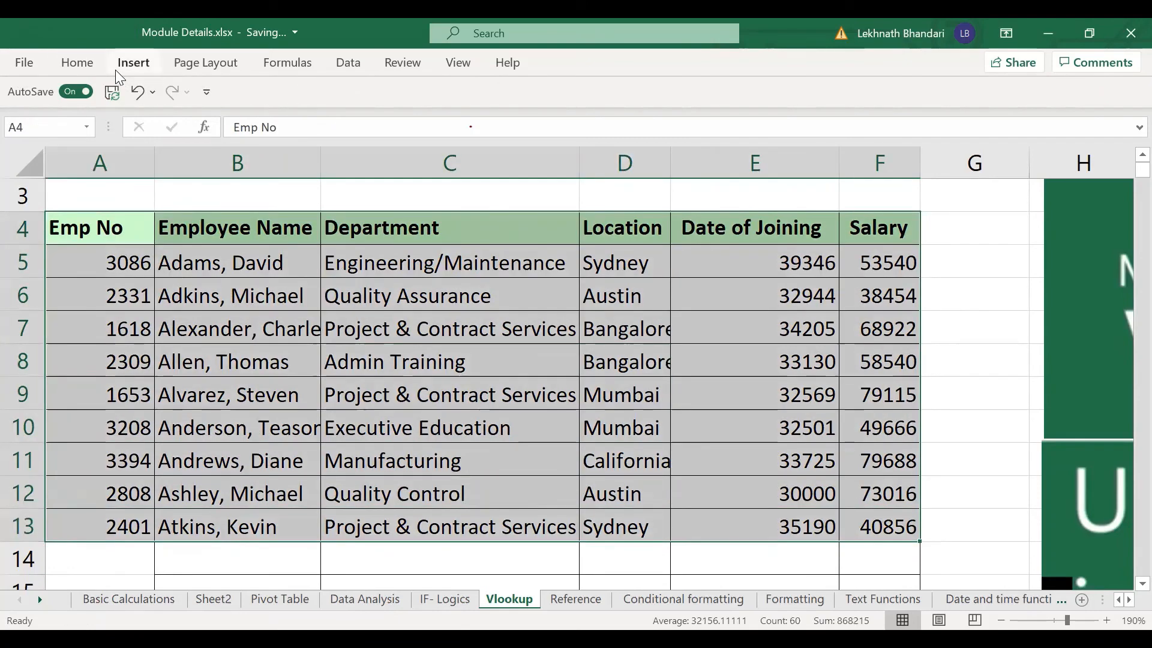
{"action": "key", "text": "alt"}
{"action": "key", "text": "h"}
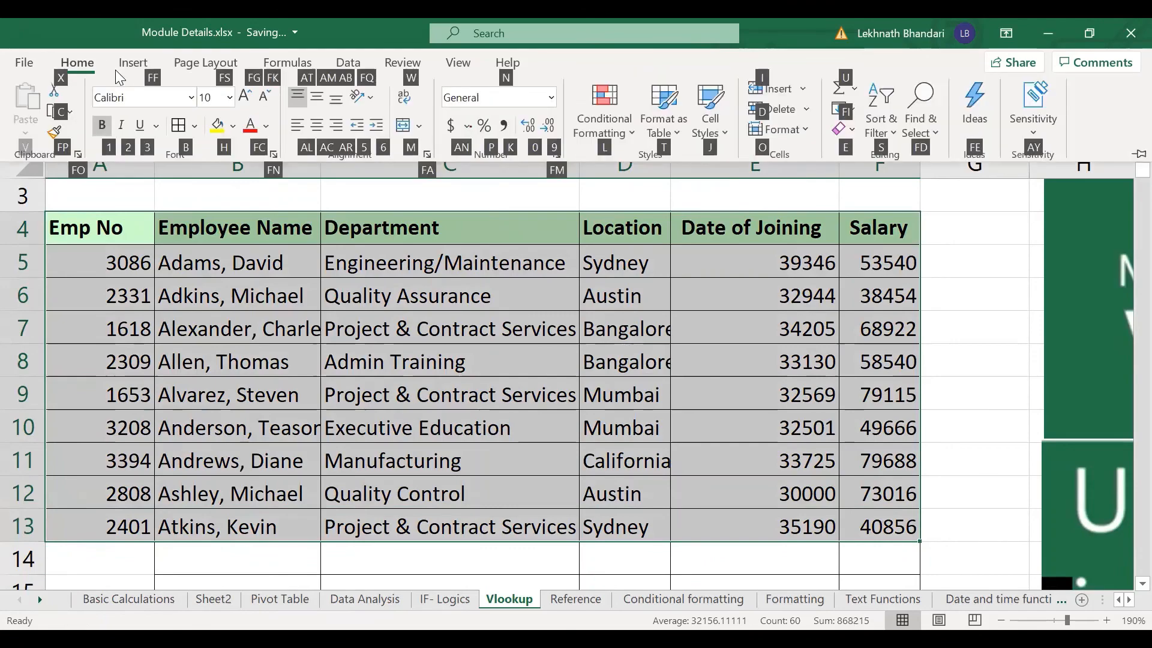
{"action": "key", "text": "a"}
{"action": "key", "text": "c"}
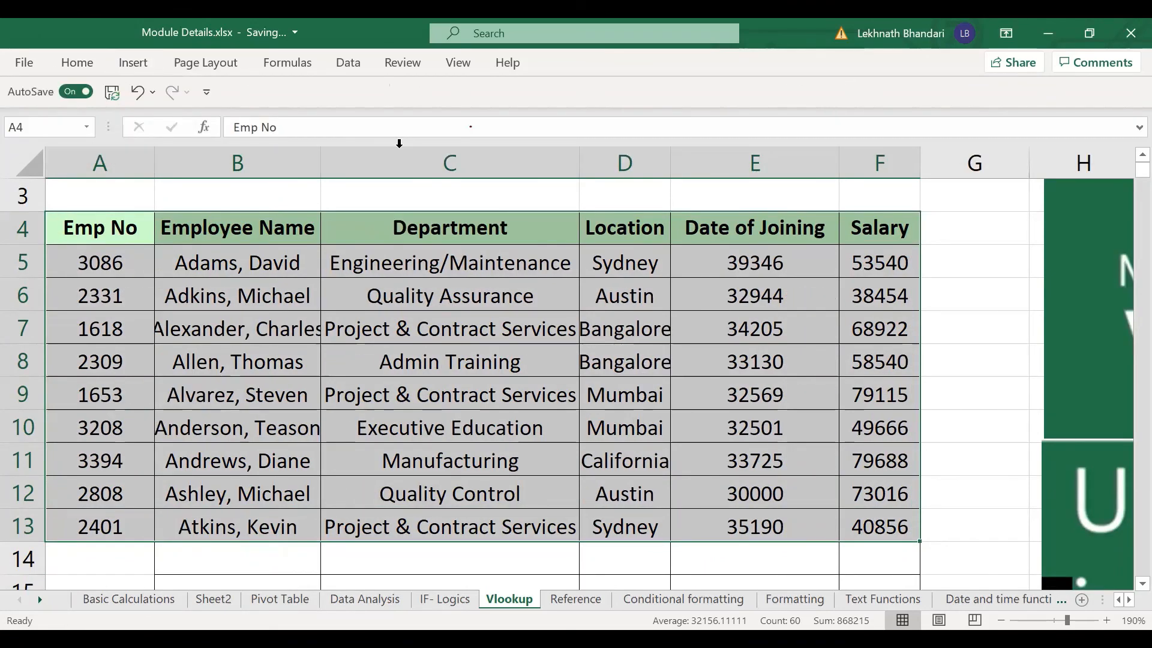
- AutoFit the Location, Department and Employee Name columns to their contents, and deselect the table
{"action": "double_click", "coordinate": [671, 163]}
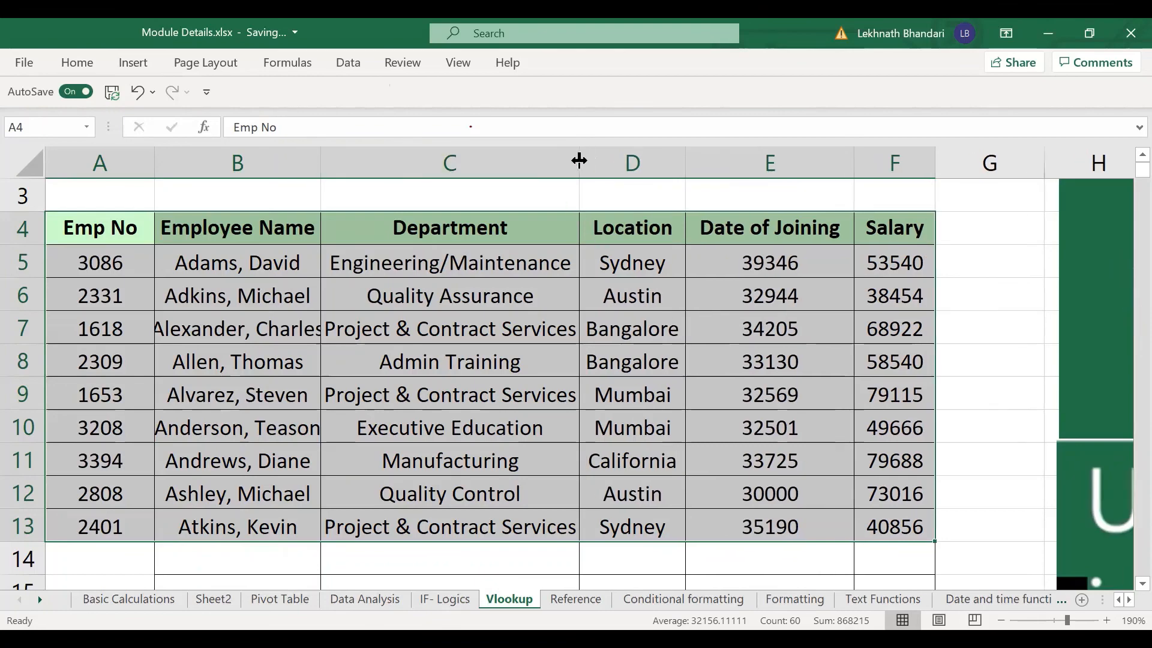
{"action": "double_click", "coordinate": [578, 160]}
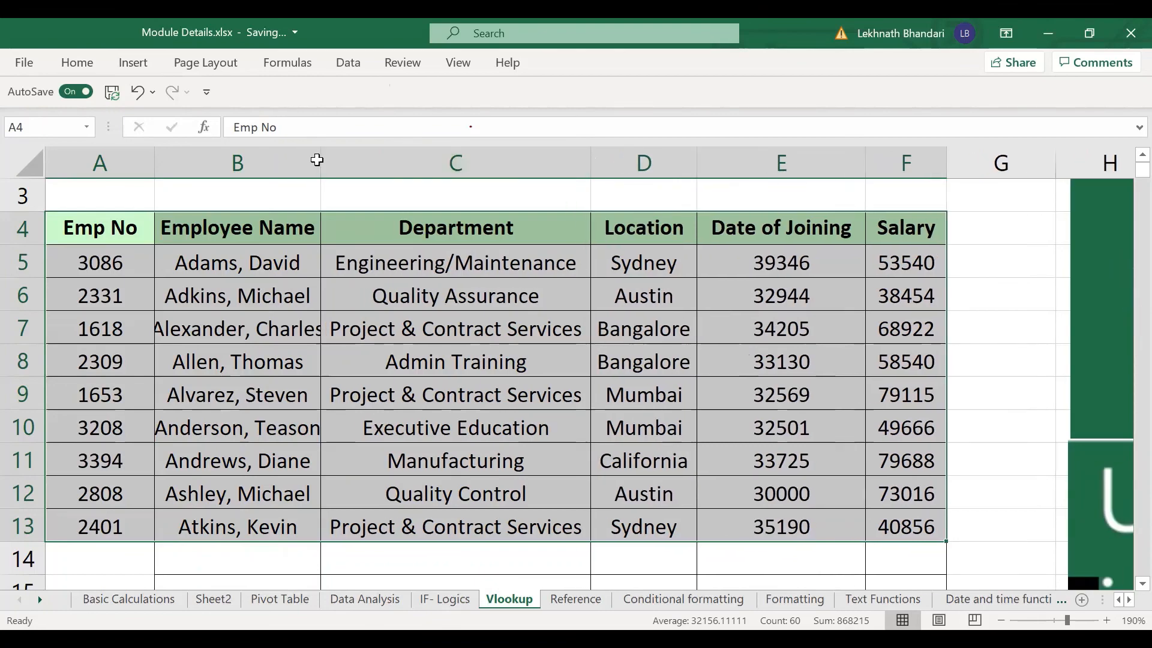
{"action": "double_click", "coordinate": [320, 160]}
{"action": "left_click", "coordinate": [637, 421]}
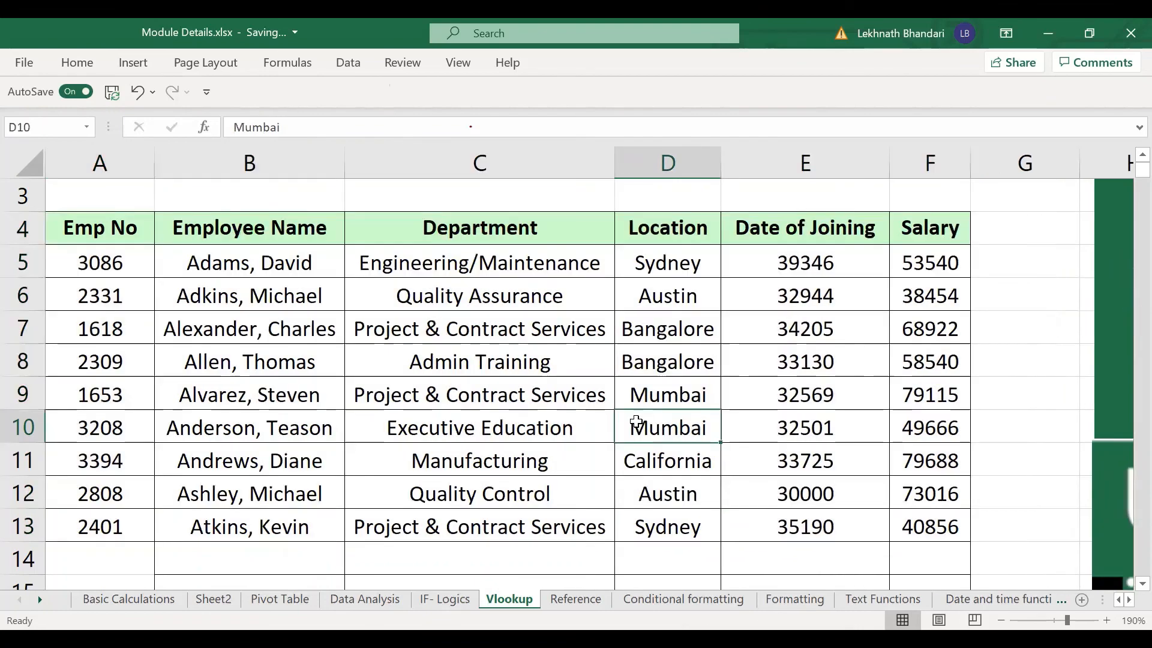
- View the VLOOKUP banner picture beside the table, with the sheet zoomed out to 115%
{"action": "left_click", "coordinate": [1000, 353]}
{"action": "key", "text": "Right"}
{"action": "key", "text": "Right"}
{"action": "key", "text": "Right"}
{"action": "key", "text": "Right"}
{"action": "key", "text": "Right"}
{"action": "key", "text": "Right"}
{"action": "key", "text": "Right"}
{"action": "key", "text": "Right"}
{"action": "key", "text": "Right"}
{"action": "key", "text": "Right"}
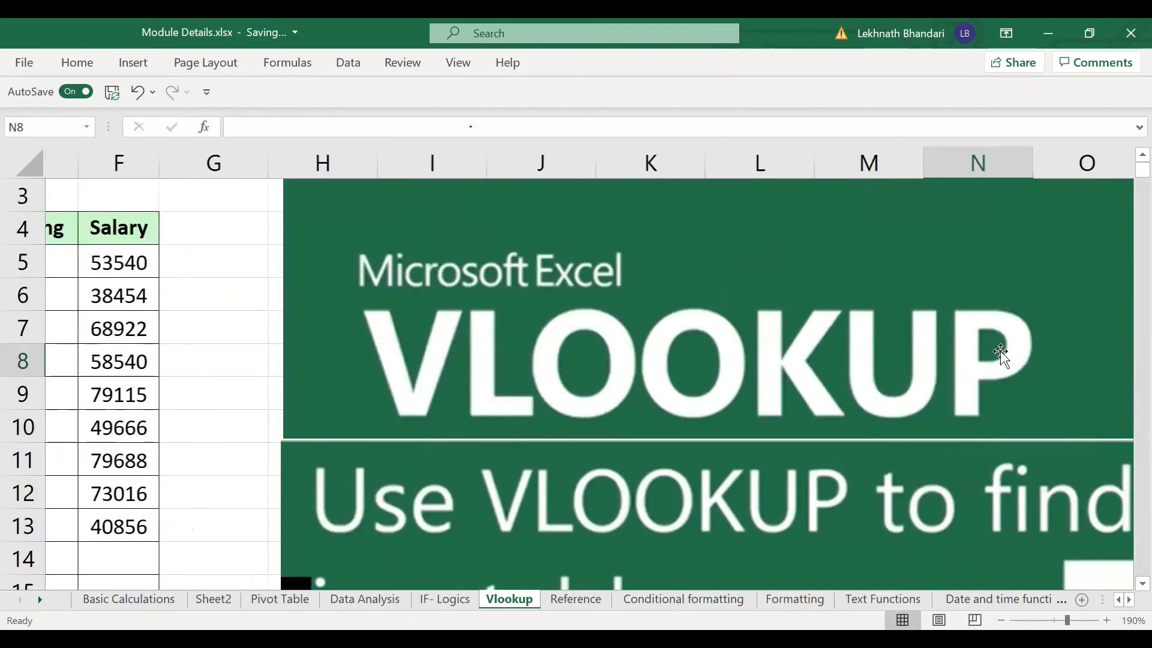
{"action": "key", "text": "Down"}
{"action": "scroll", "coordinate": [1000, 353], "scroll_direction": "down", "scroll_amount": 2}
{"action": "key", "text": "Left"}
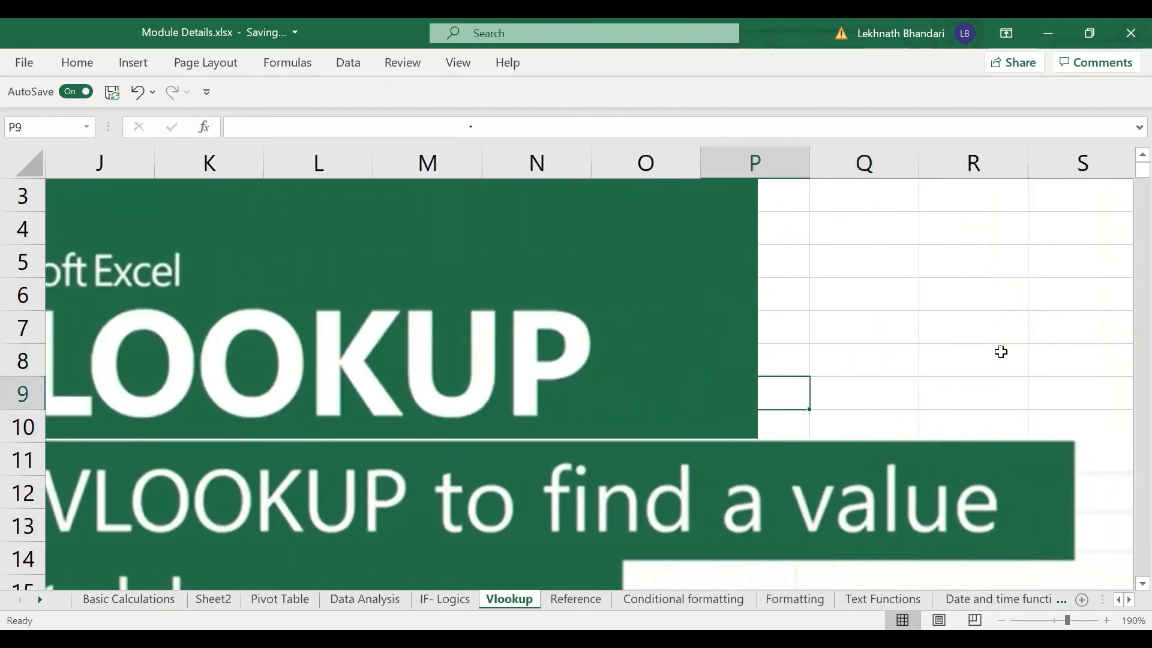
{"action": "scroll", "coordinate": [912, 369], "scroll_direction": "down", "scroll_amount": 3}
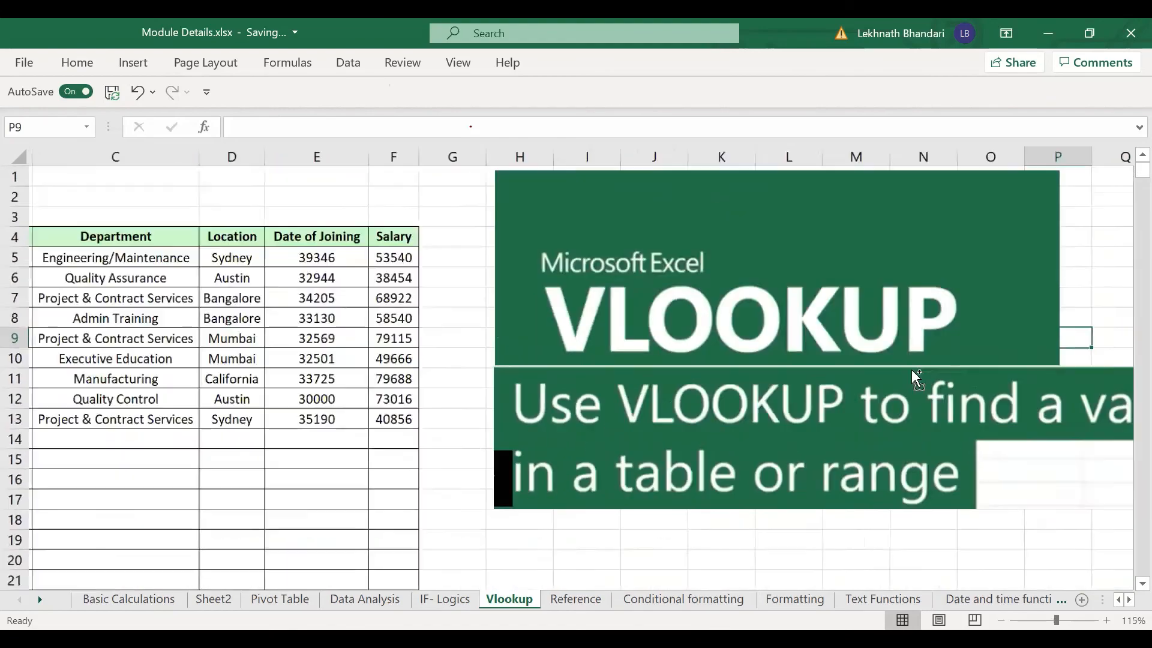
- Look over the Emp No and Employee Name entries in the completed lookup table
{"action": "left_click", "coordinate": [309, 368]}
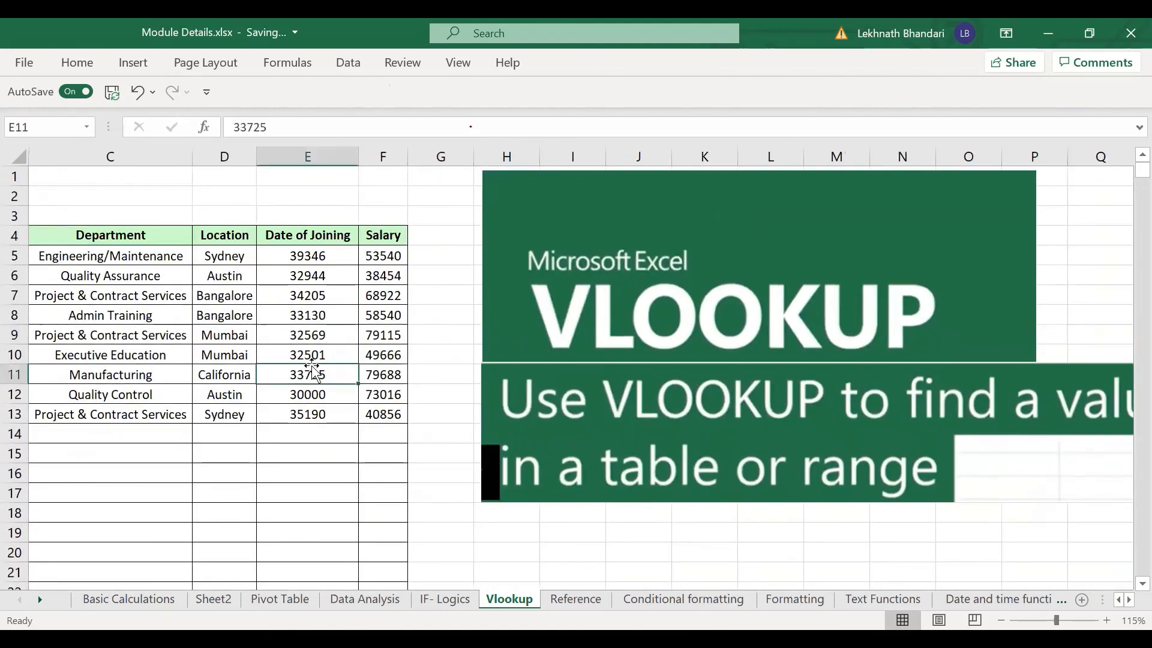
{"action": "key", "text": "Left"}
{"action": "key", "text": "Home"}
{"action": "key", "text": "Up"}
{"action": "key", "text": "Up"}
{"action": "key", "text": "Up"}
{"action": "key", "text": "Up"}
{"action": "key", "text": "Up"}
{"action": "key", "text": "Up"}
{"action": "key", "text": "Up"}
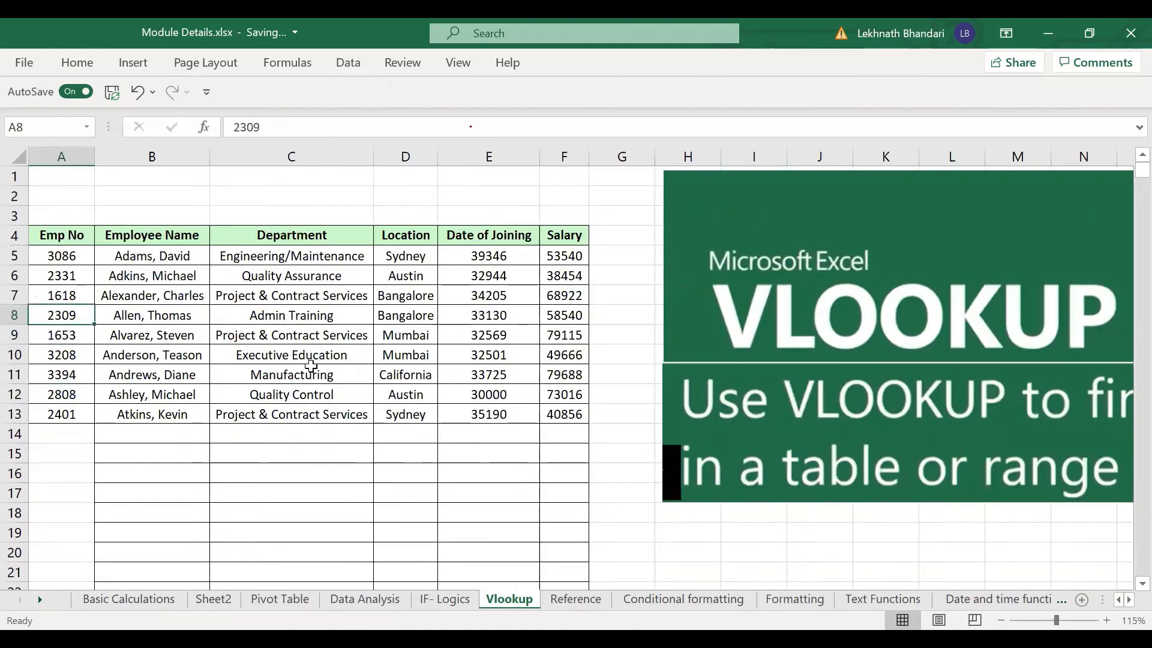
{"action": "key", "text": "Right"}
{"action": "key", "text": "Down"}
{"action": "key", "text": "Down"}
{"action": "key", "text": "Down"}
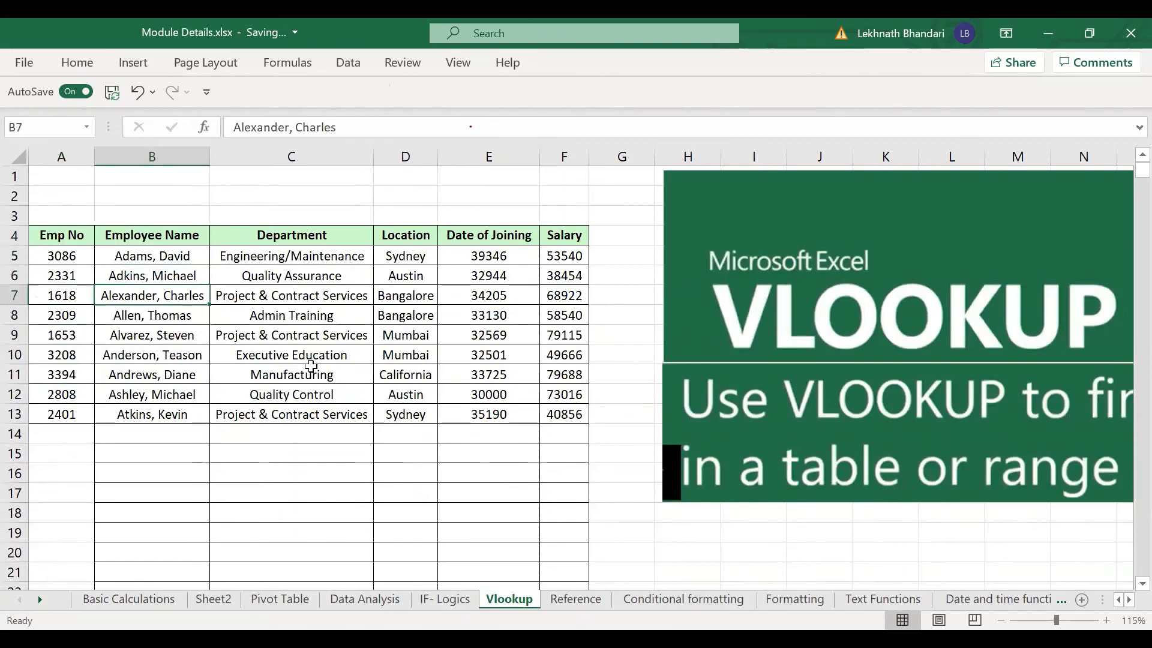